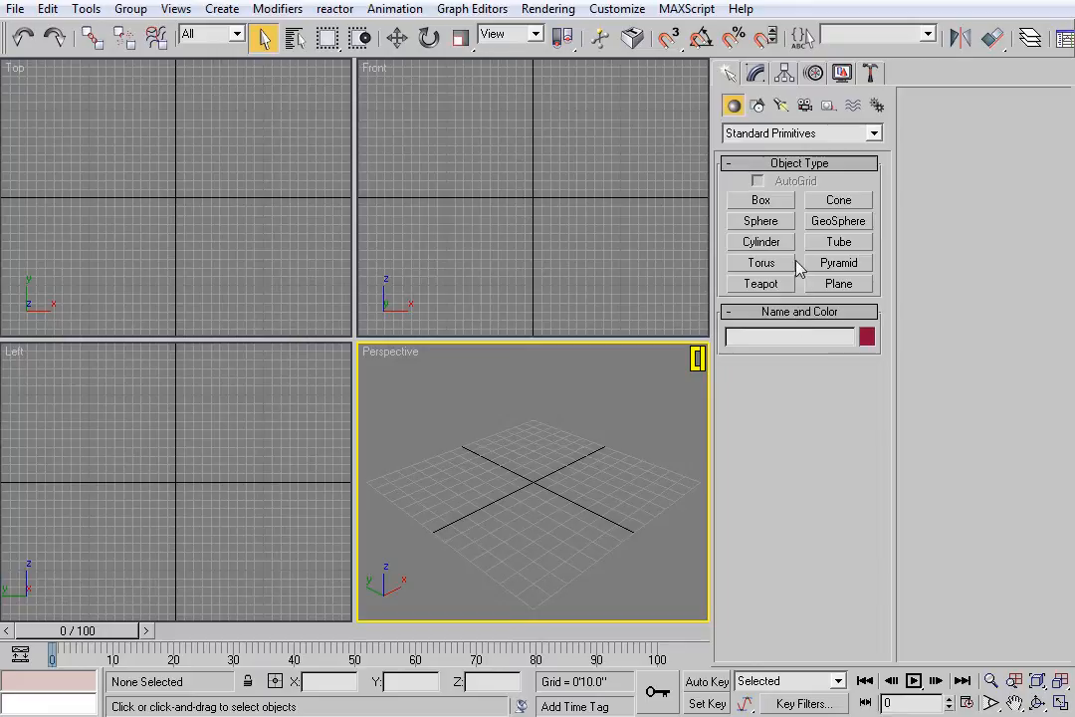
Create a cylinder about 1'5" in radius and 5'6" high near the grid centre, and show its edged faces in Perspective.
{"action": "left_click", "coordinate": [760, 242]}
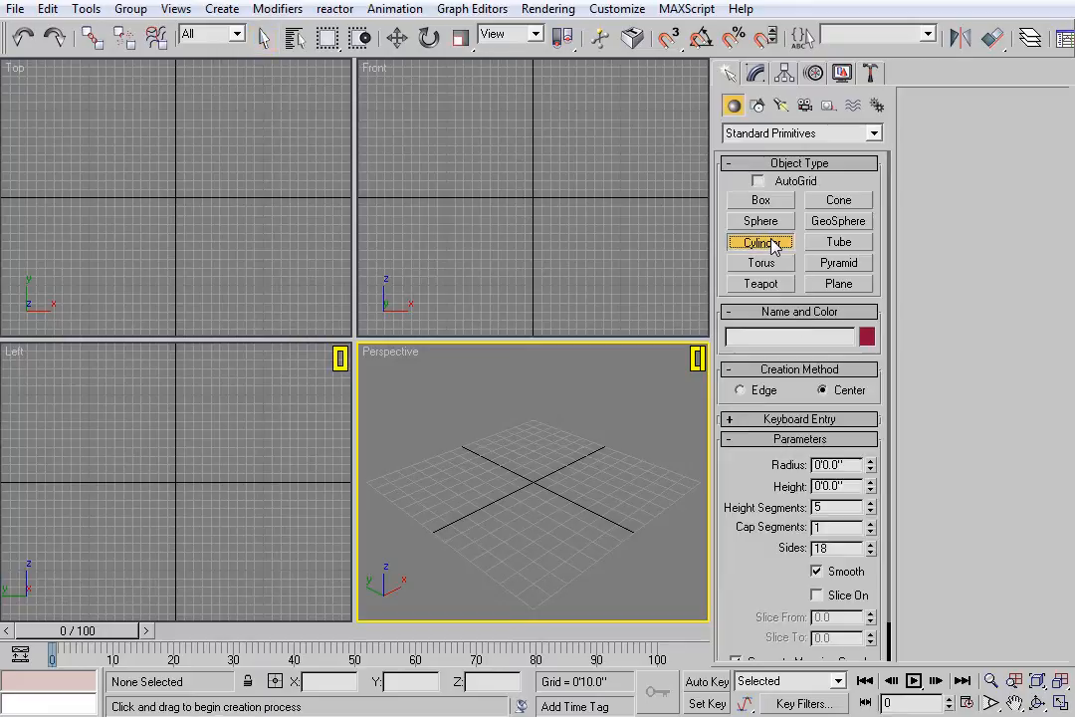
{"action": "left_click_drag", "start_coordinate": [559, 495], "coordinate": [564, 480]}
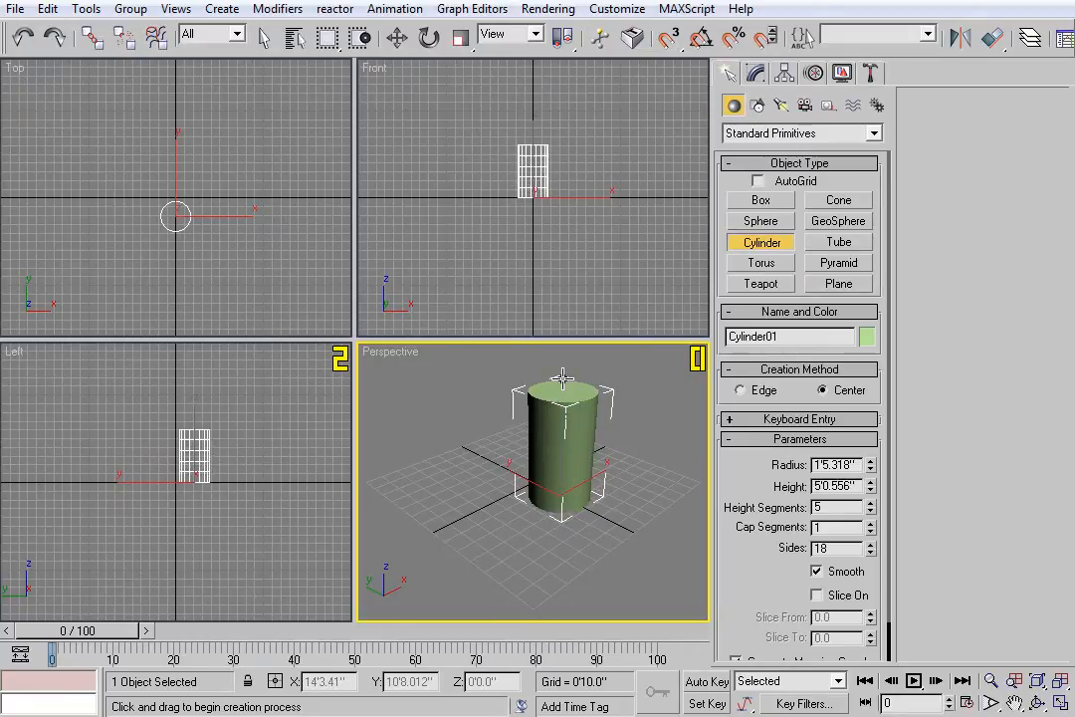
{"action": "left_click", "coordinate": [563, 368]}
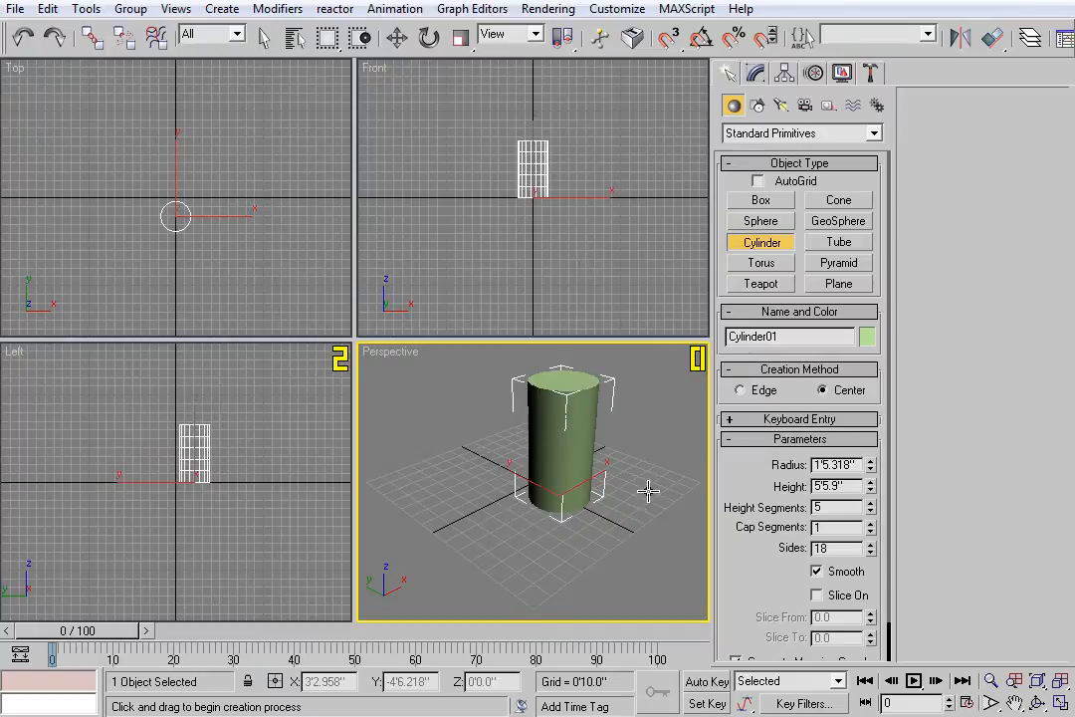
{"action": "key", "text": "F4"}
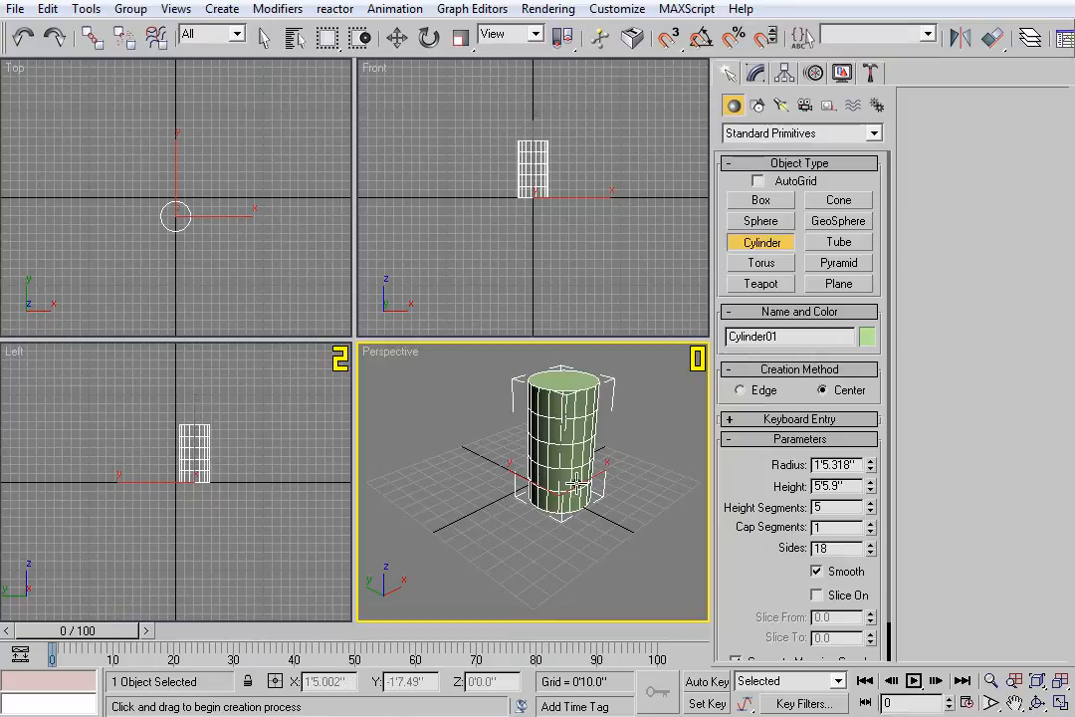
Set the cylinder's radius to 1.75", height to 32", height segments to 1 and sides to 6.
{"action": "left_click", "coordinate": [756, 76]}
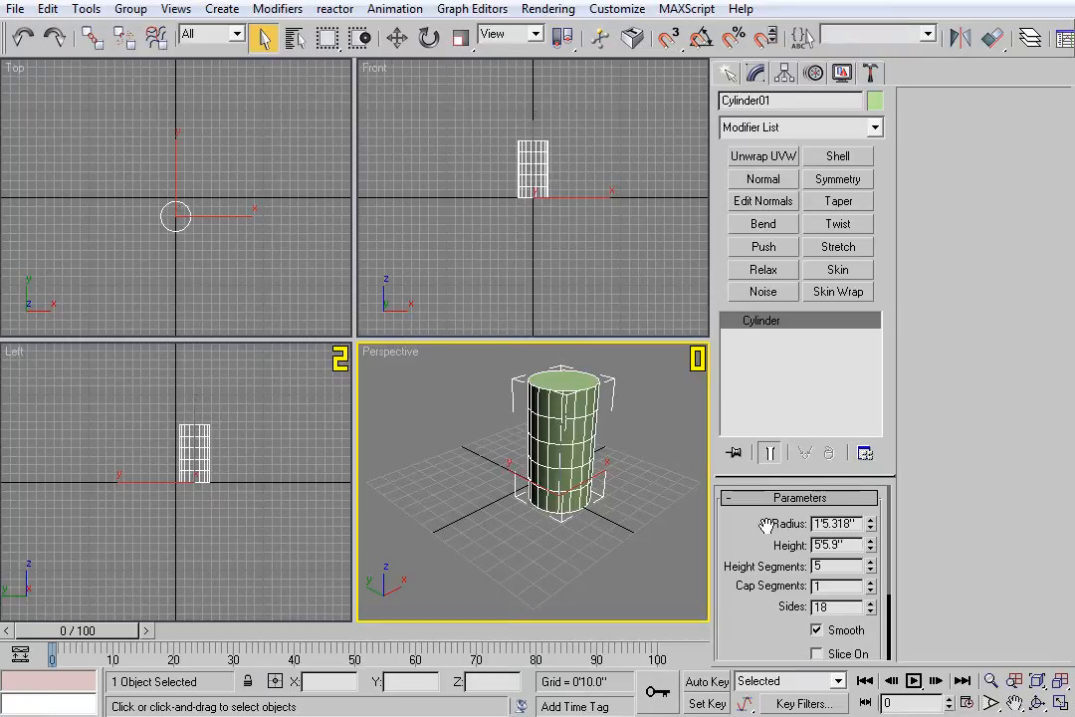
{"action": "left_click_drag", "start_coordinate": [858, 522], "coordinate": [783, 525]}
{"action": "type", "text": "1"}
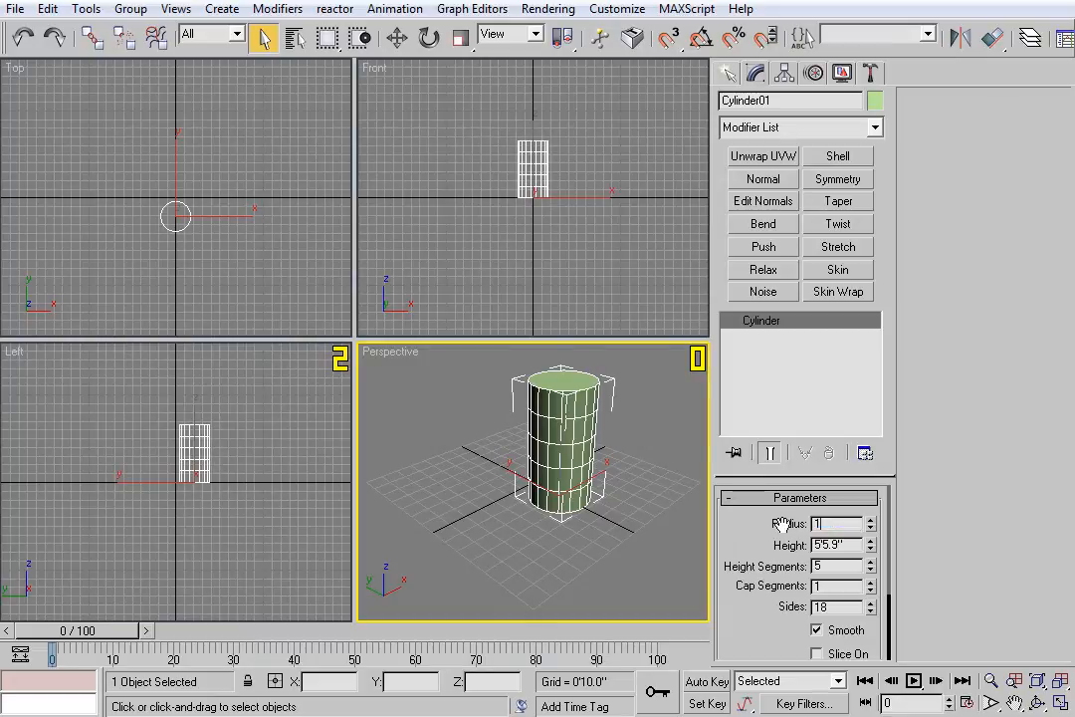
{"action": "type", "text": ".75"}
{"action": "left_click_drag", "start_coordinate": [846, 545], "coordinate": [721, 566]}
{"action": "type", "text": "32"}
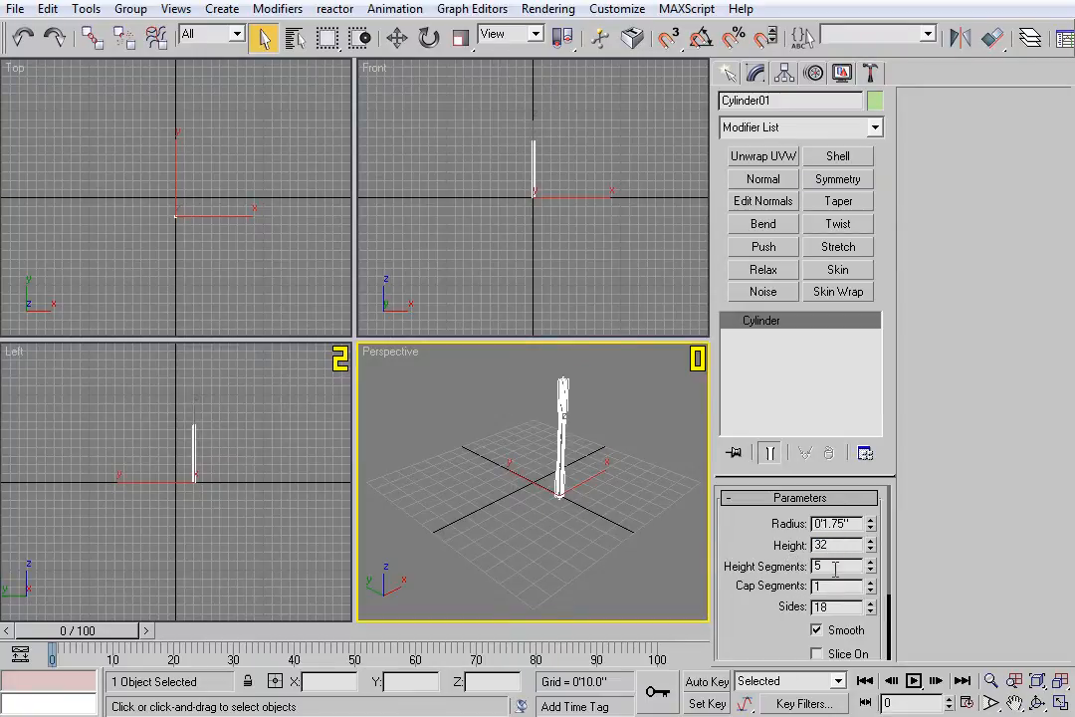
{"action": "left_click_drag", "start_coordinate": [835, 568], "coordinate": [802, 576]}
{"action": "type", "text": "1"}
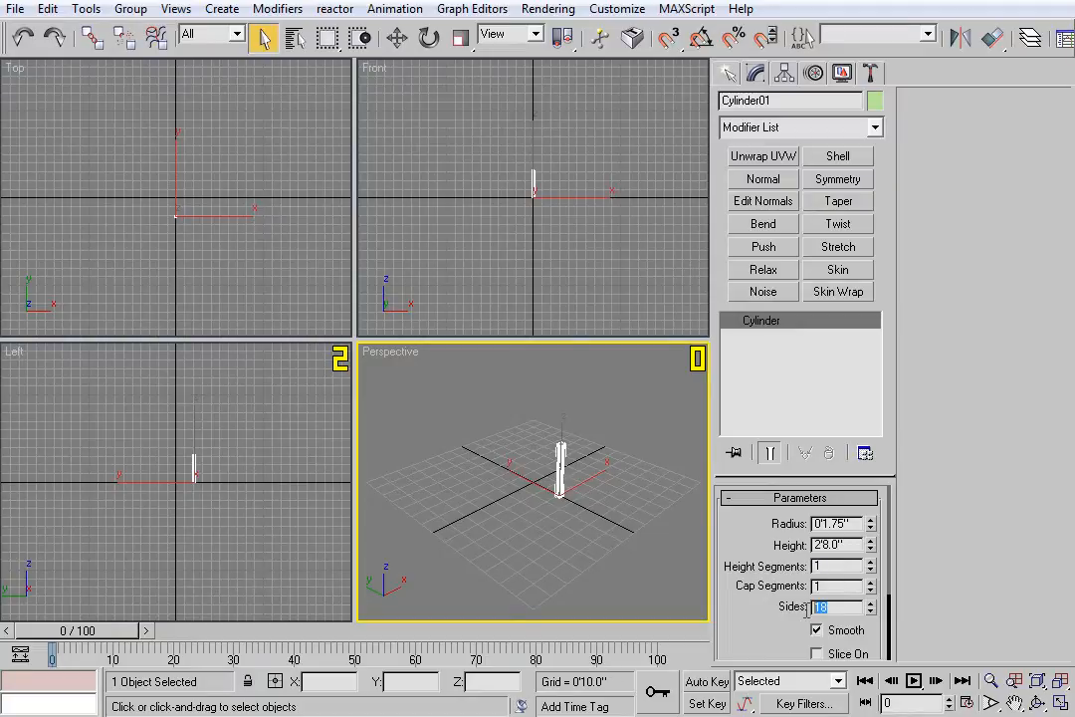
{"action": "type", "text": "6"}
Move the cylinder to the world origin by zeroing its X and Y position.
{"action": "scroll", "coordinate": [610, 474], "scroll_direction": "up", "scroll_amount": 10}
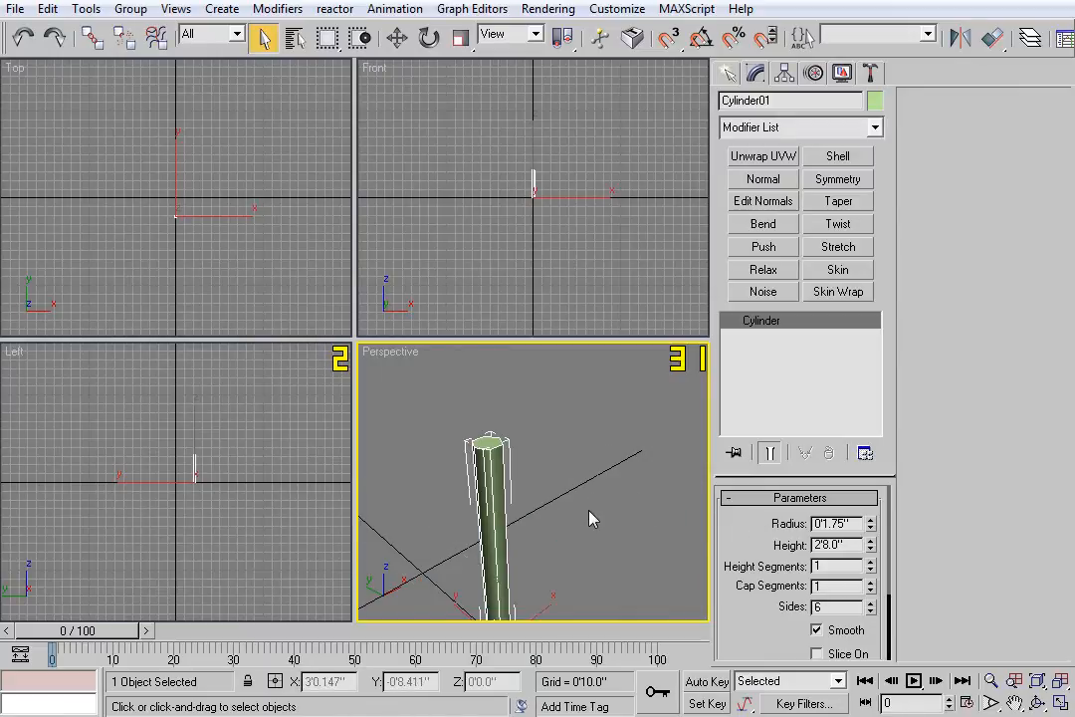
{"action": "middle_click_drag", "start_coordinate": [613, 445], "coordinate": [543, 463], "text": "alt"}
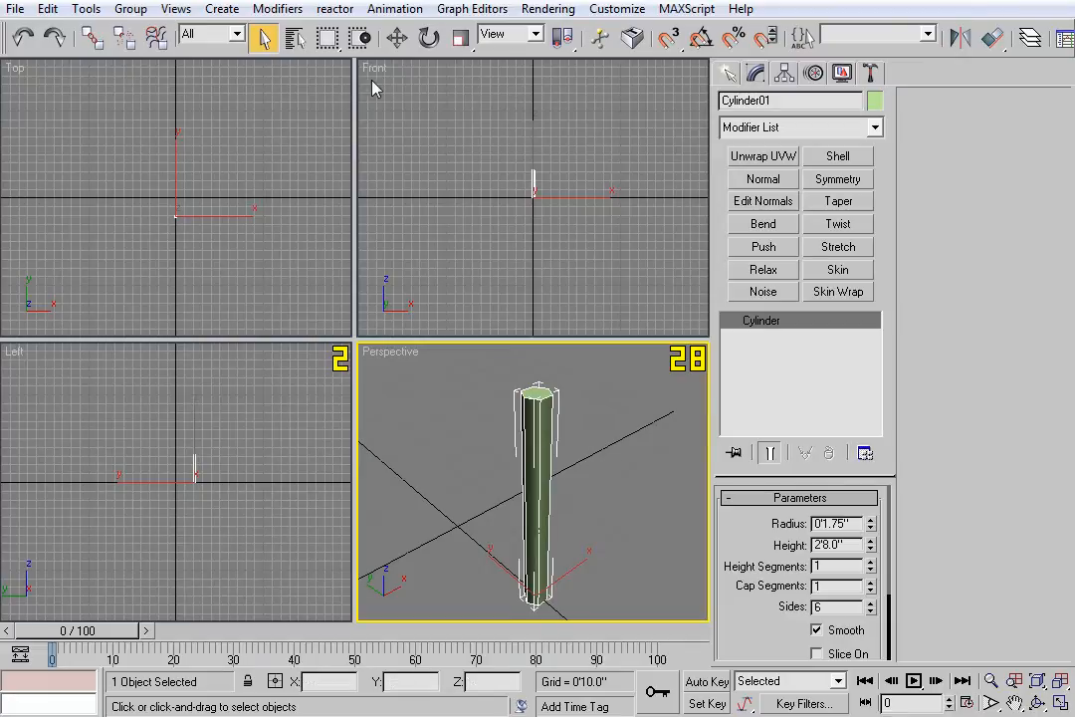
{"action": "left_click", "coordinate": [397, 38]}
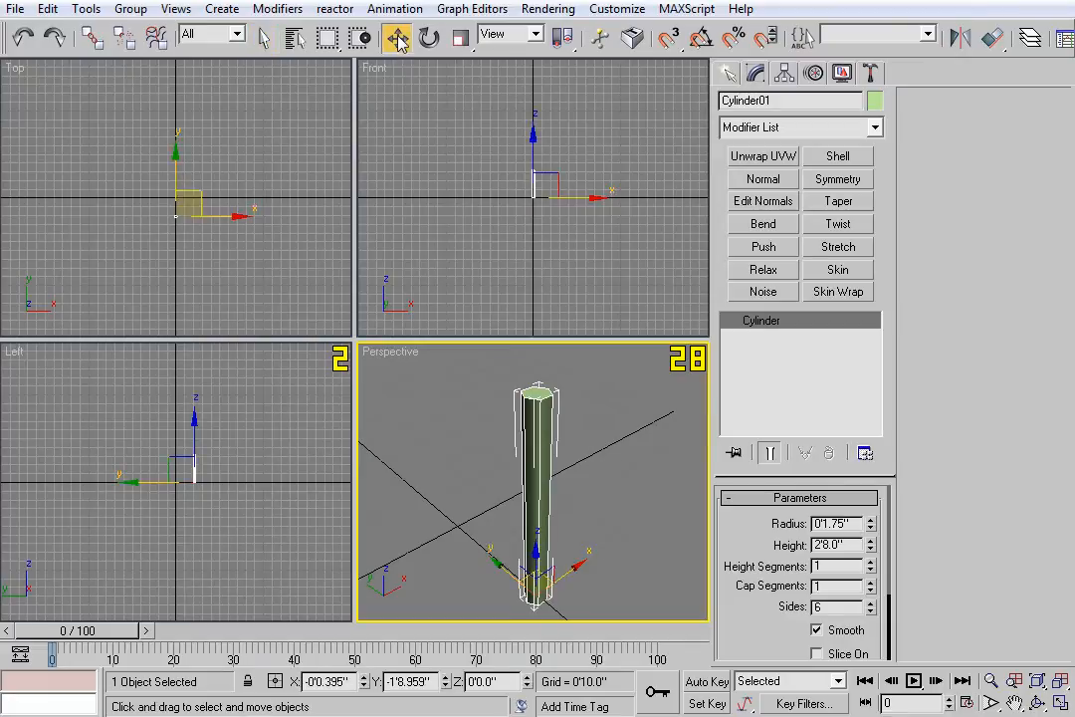
{"action": "right_click", "coordinate": [364, 682]}
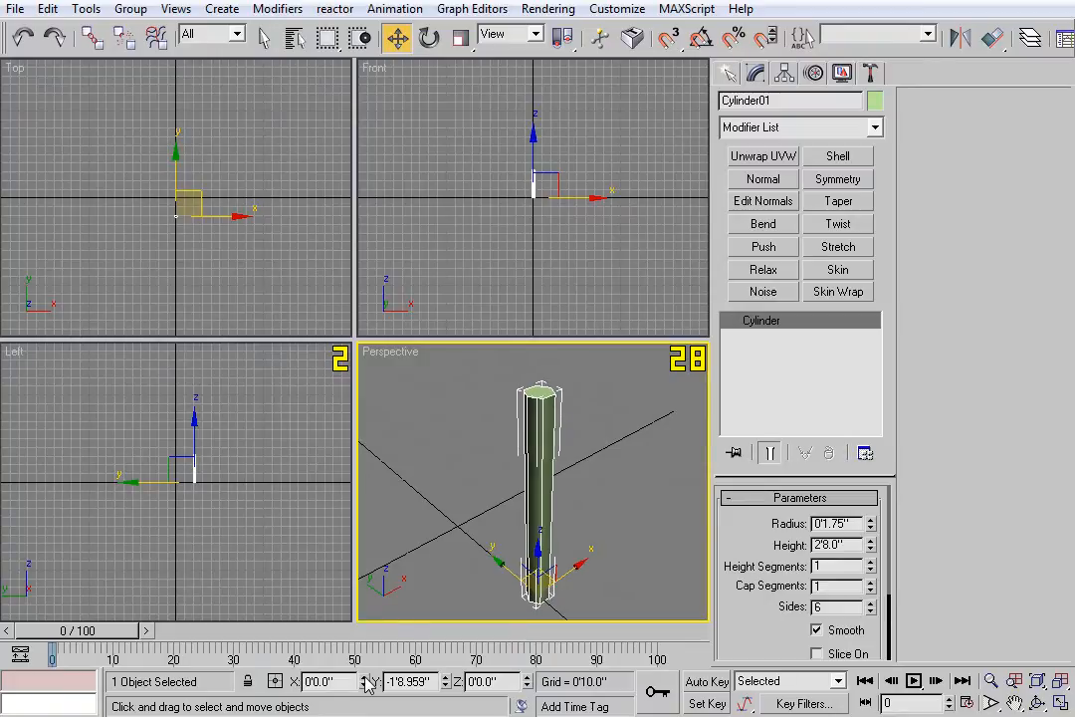
{"action": "right_click", "coordinate": [447, 682]}
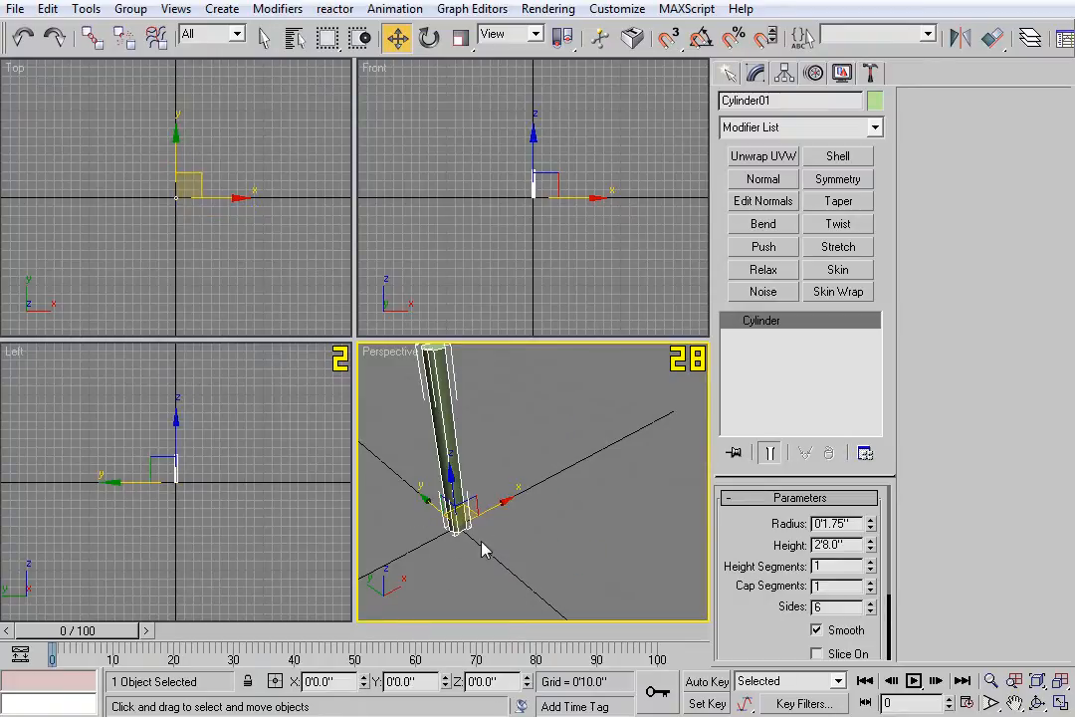
Flatten the cylinder into a thin slat by scaling it non-uniformly along world Y to about 12 percent.
{"action": "middle_click_drag", "start_coordinate": [537, 506], "coordinate": [612, 452]}
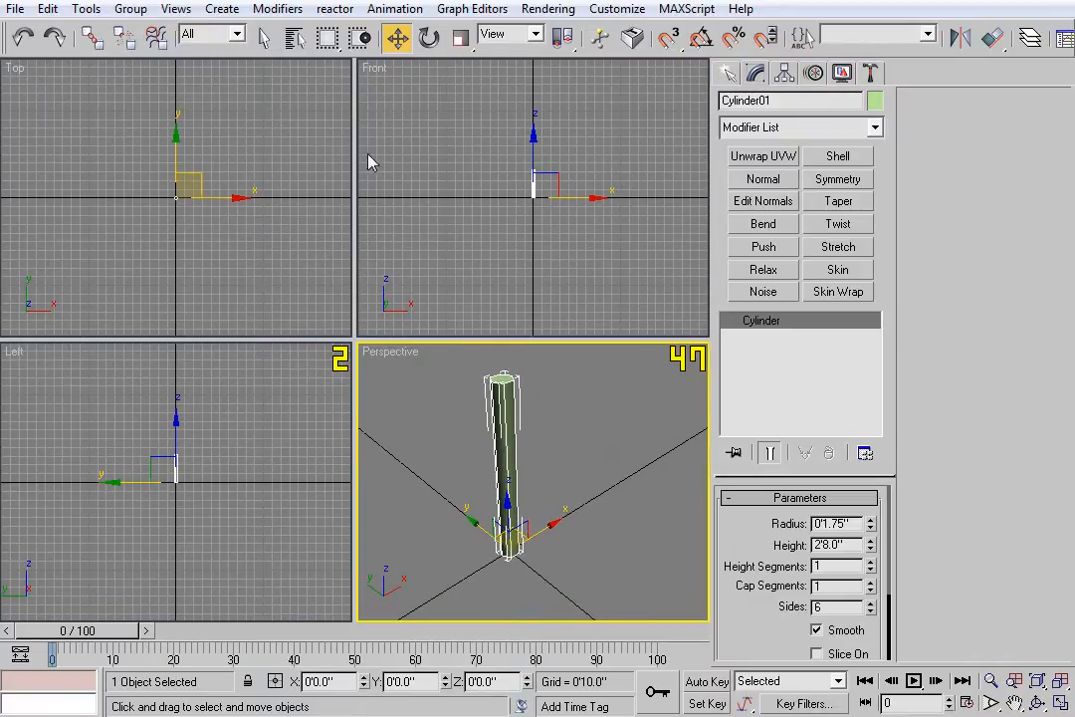
{"action": "left_click", "coordinate": [461, 40]}
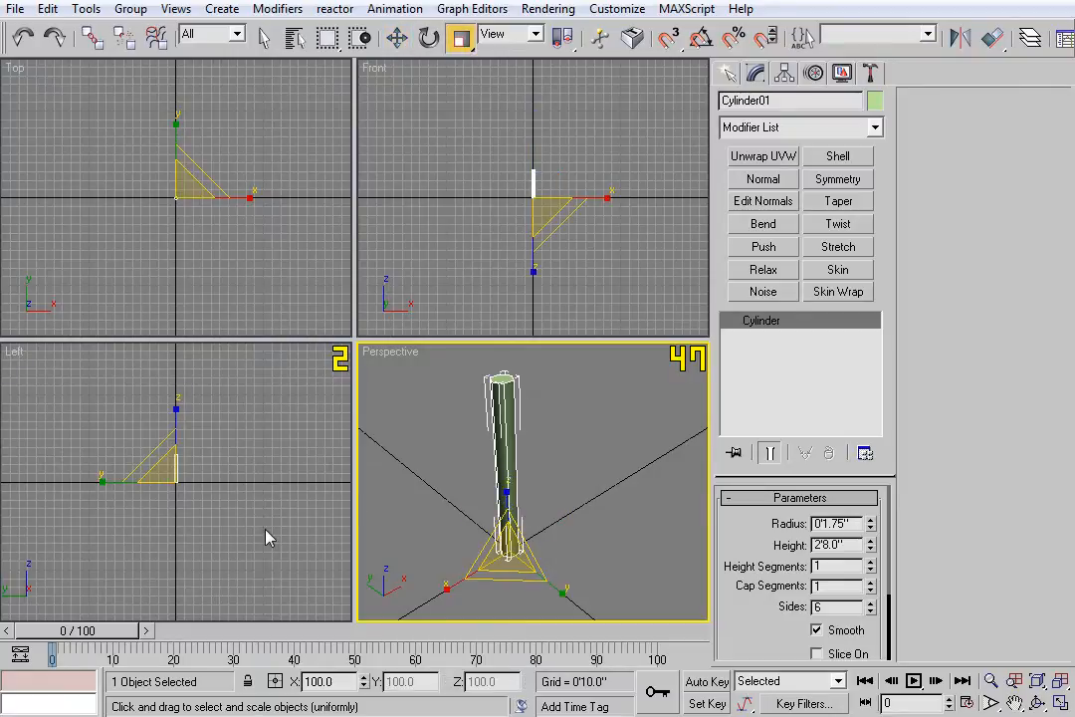
{"action": "middle_click_drag", "start_coordinate": [239, 445], "coordinate": [255, 516]}
{"action": "scroll", "coordinate": [255, 516], "scroll_direction": "up", "scroll_amount": 3}
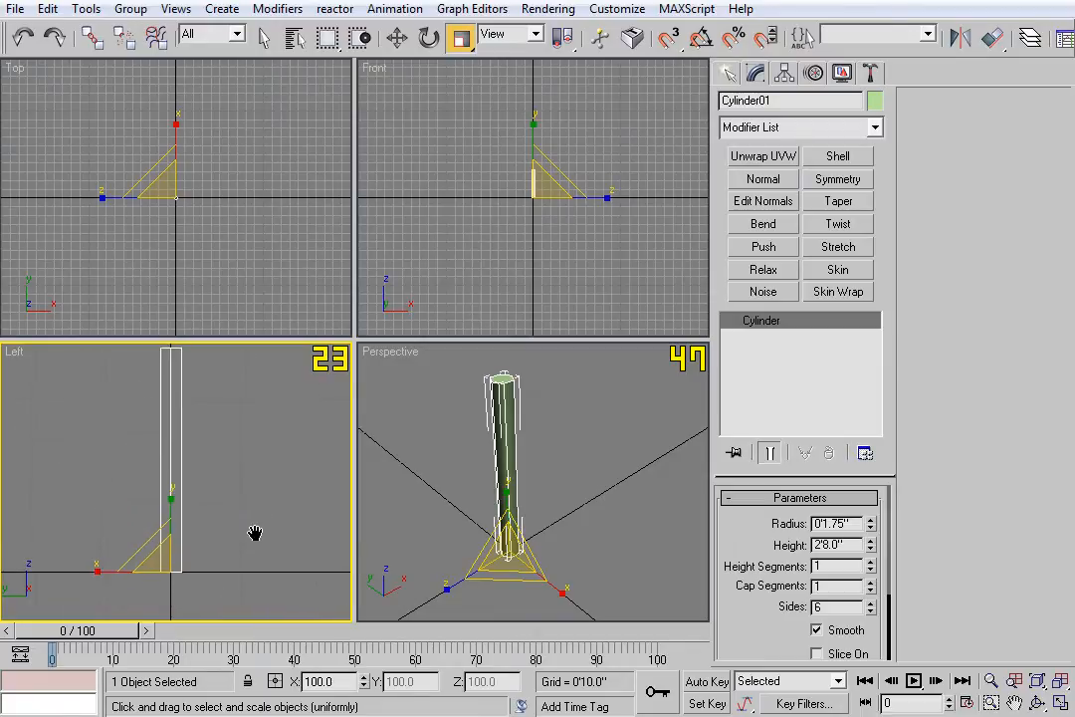
{"action": "left_click_drag", "start_coordinate": [98, 576], "coordinate": [385, 585]}
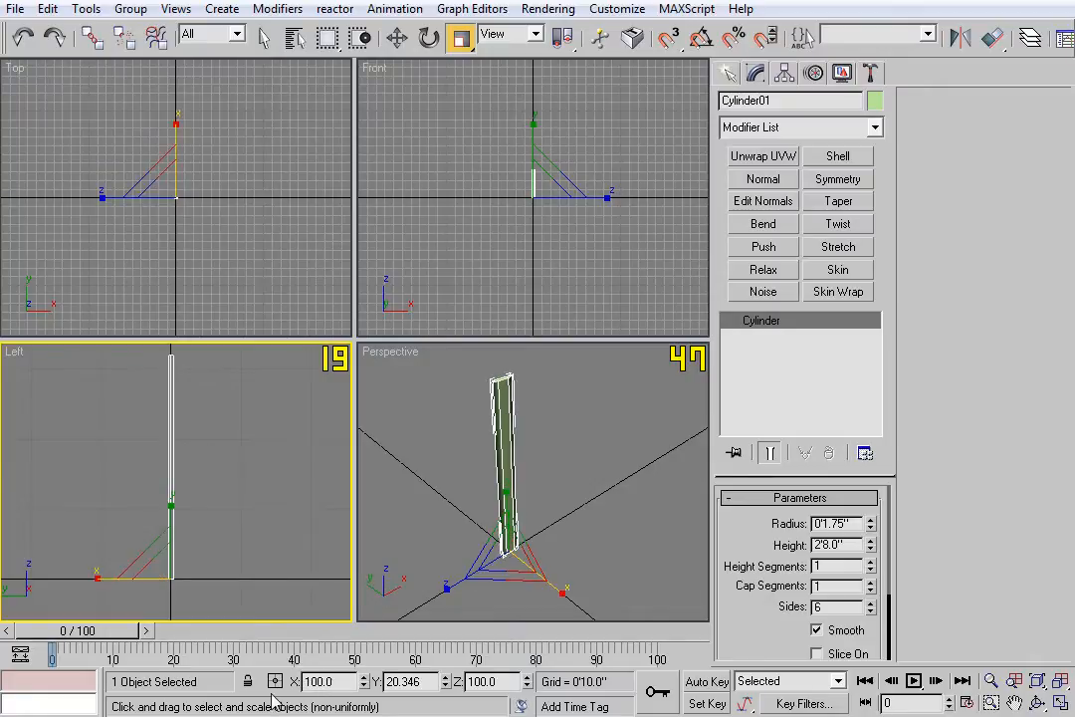
{"action": "scroll", "coordinate": [256, 552], "scroll_direction": "up", "scroll_amount": 3}
{"action": "middle_click_drag", "start_coordinate": [256, 552], "coordinate": [236, 386]}
{"action": "scroll", "coordinate": [279, 512], "scroll_direction": "up", "scroll_amount": 2}
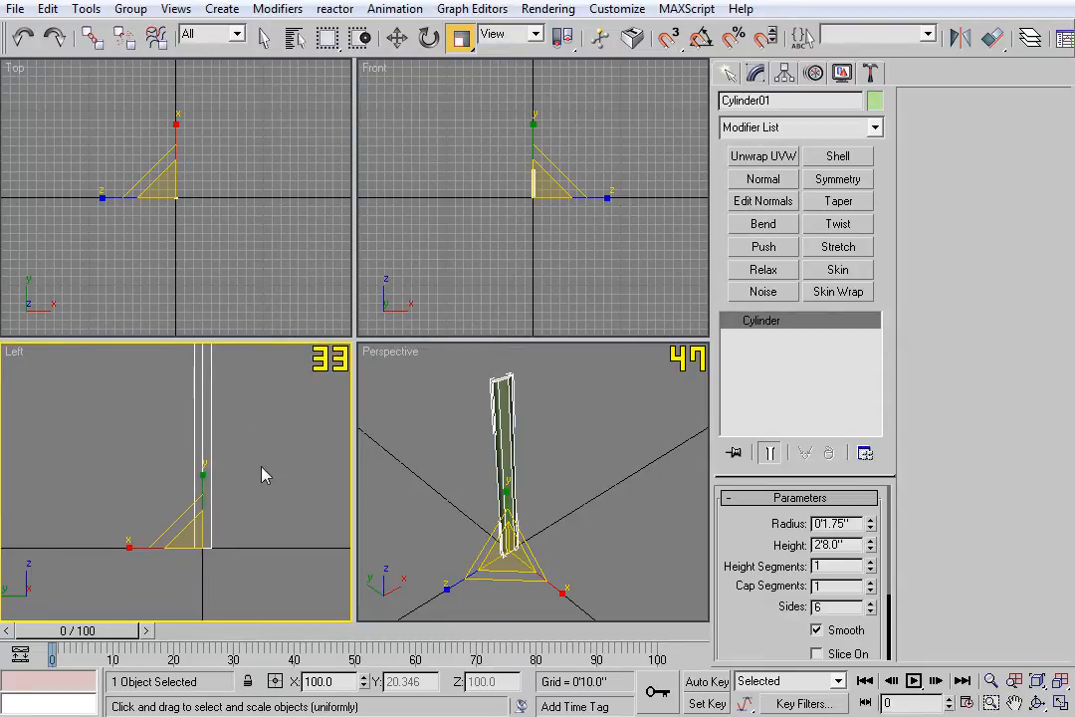
{"action": "left_click_drag", "start_coordinate": [135, 548], "coordinate": [181, 566]}
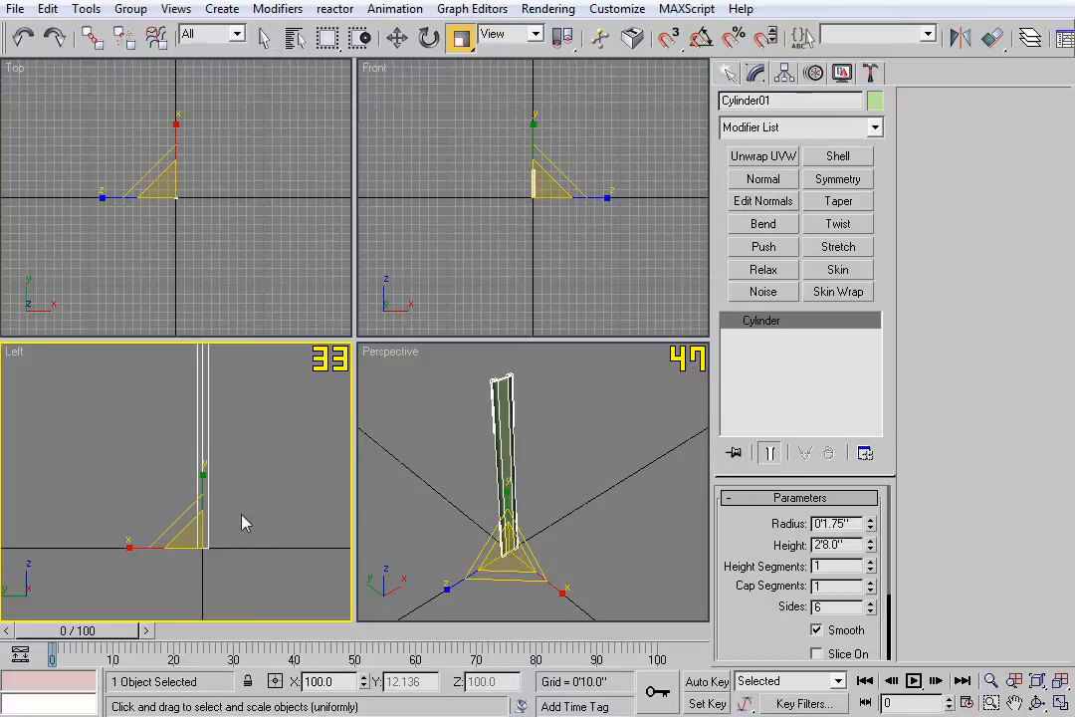
Convert the flattened cylinder to an Editable Poly.
{"action": "middle_click_drag", "start_coordinate": [544, 502], "coordinate": [628, 497], "text": "alt"}
{"action": "middle_click_drag", "start_coordinate": [540, 528], "coordinate": [648, 463], "text": "alt"}
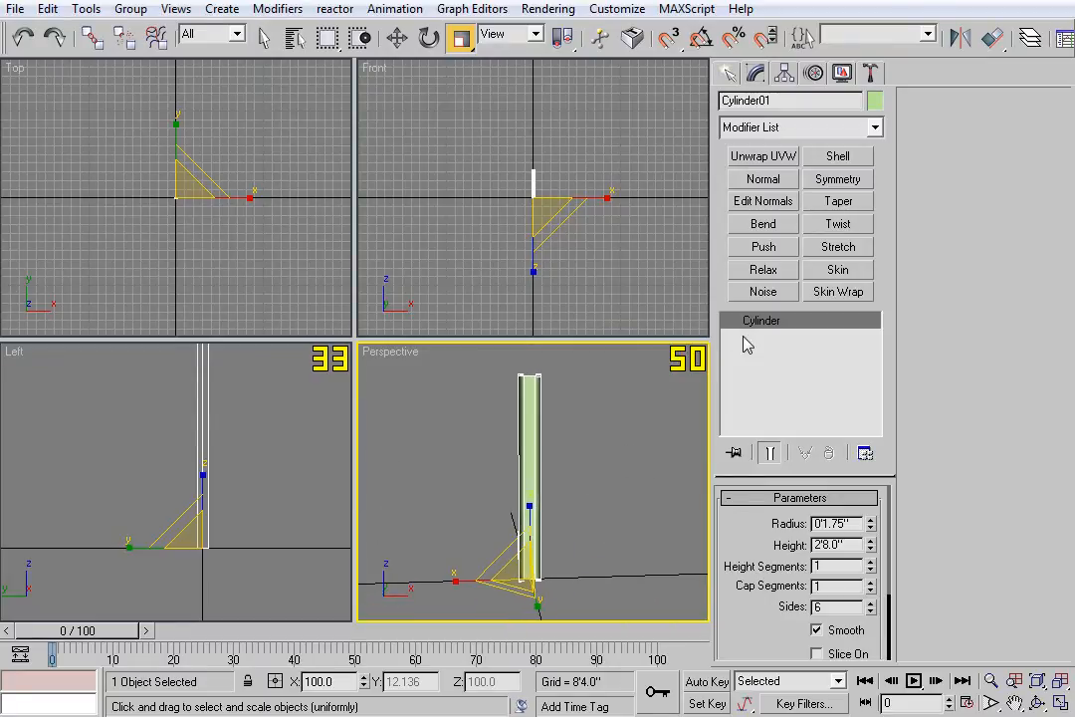
{"action": "right_click", "coordinate": [777, 330]}
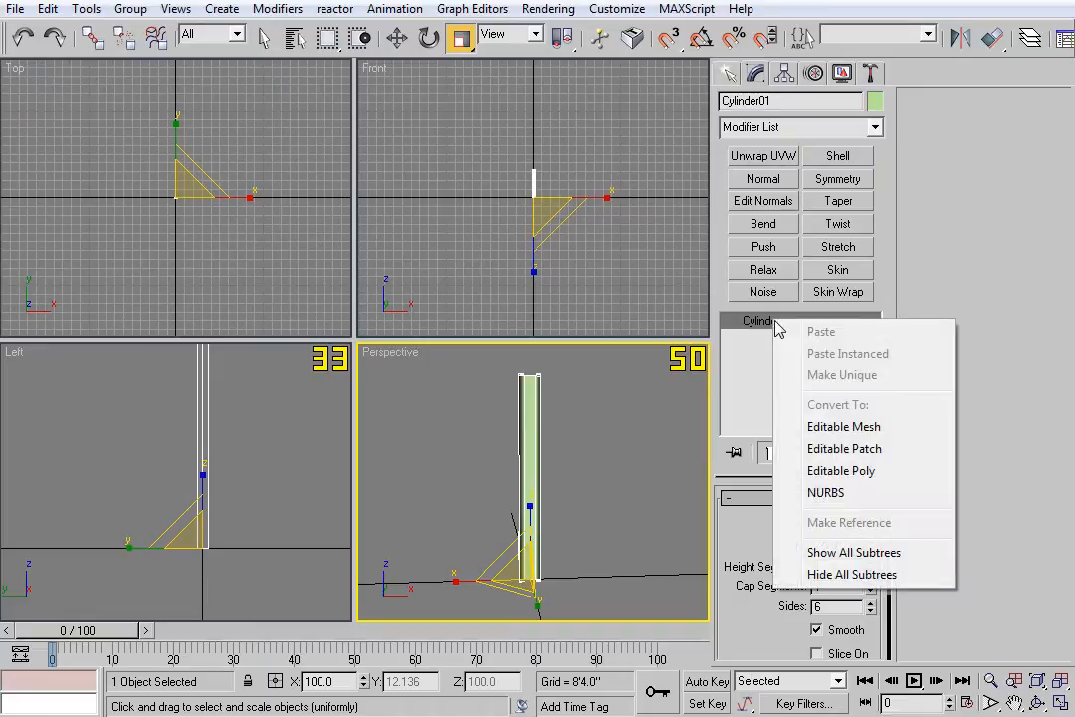
{"action": "left_click", "coordinate": [853, 474]}
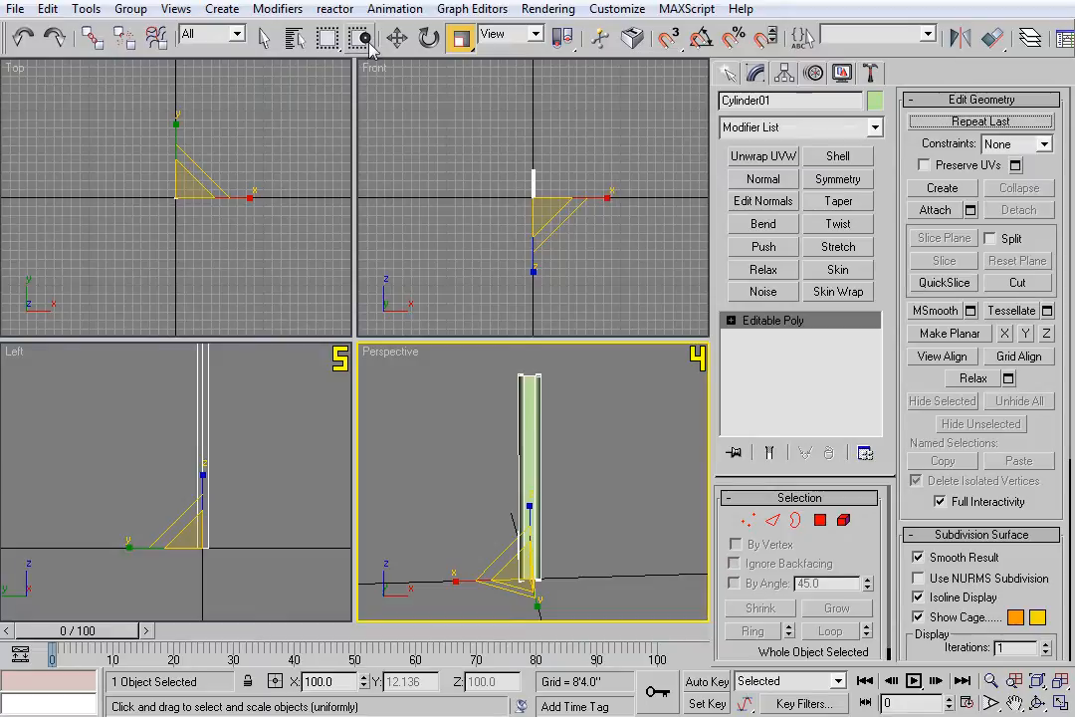
At the Edge sub-object level, select all six vertical edges running along the length of the slat.
{"action": "left_click", "coordinate": [264, 38]}
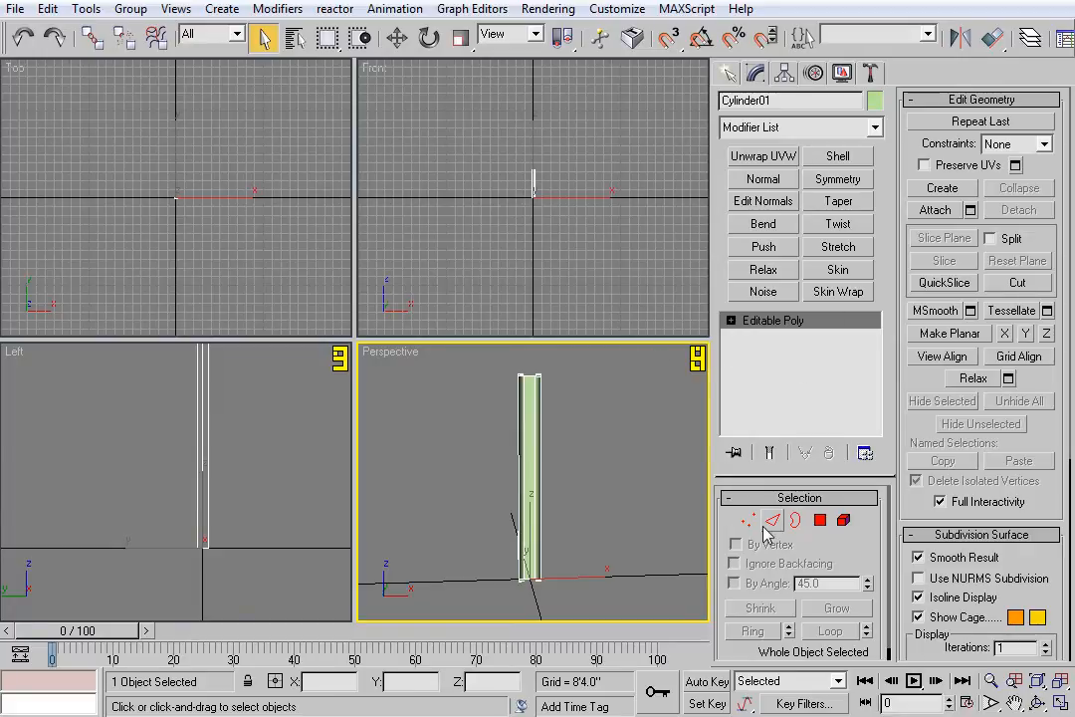
{"action": "left_click", "coordinate": [732, 320]}
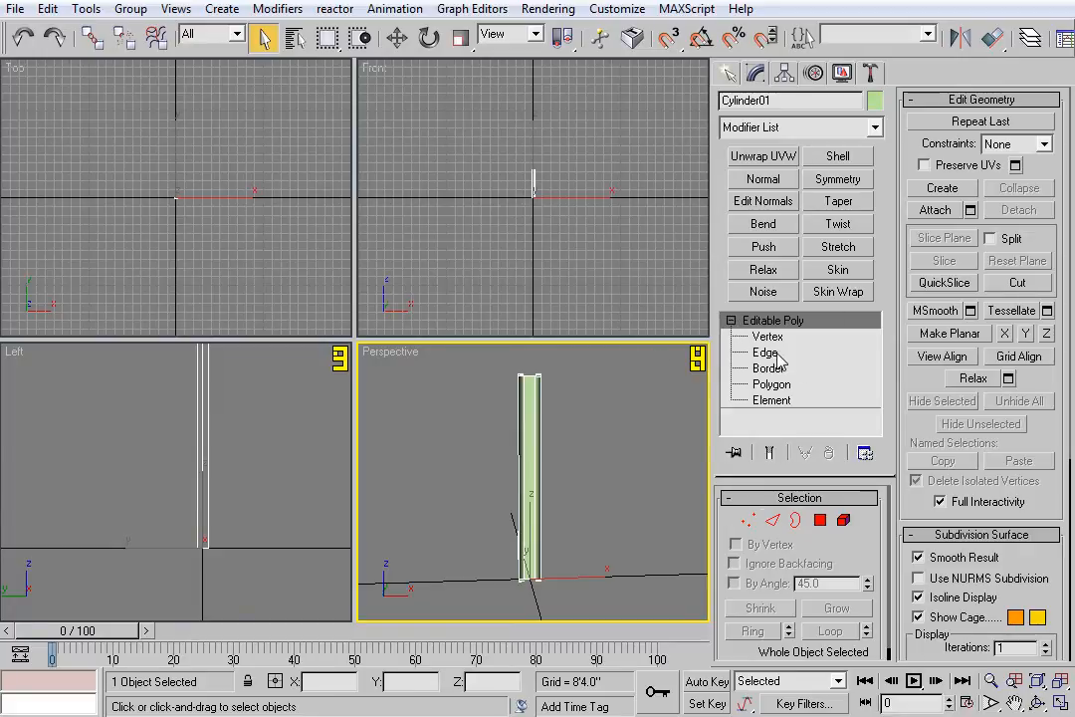
{"action": "left_click", "coordinate": [765, 352]}
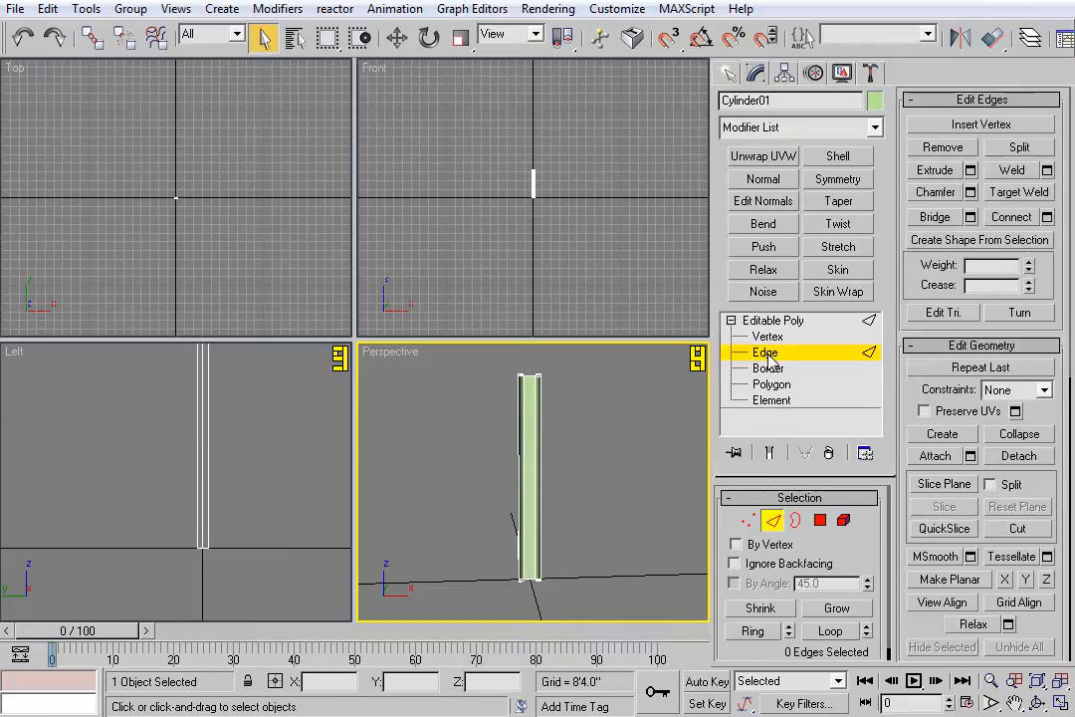
{"action": "left_click", "coordinate": [774, 521]}
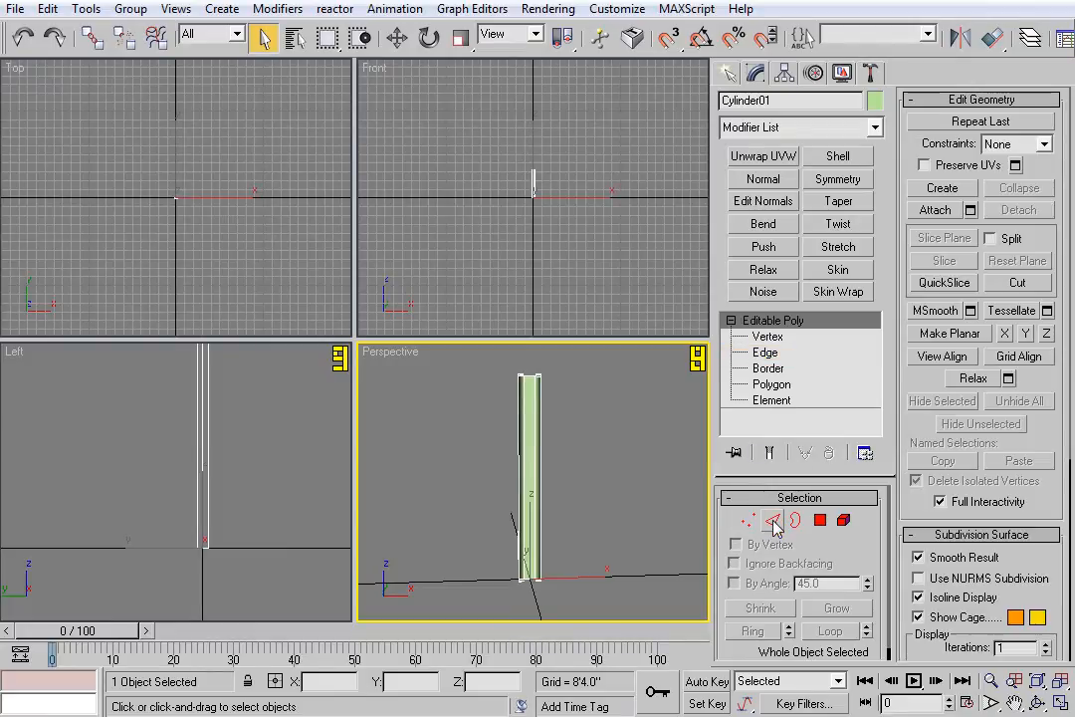
{"action": "left_click", "coordinate": [774, 521]}
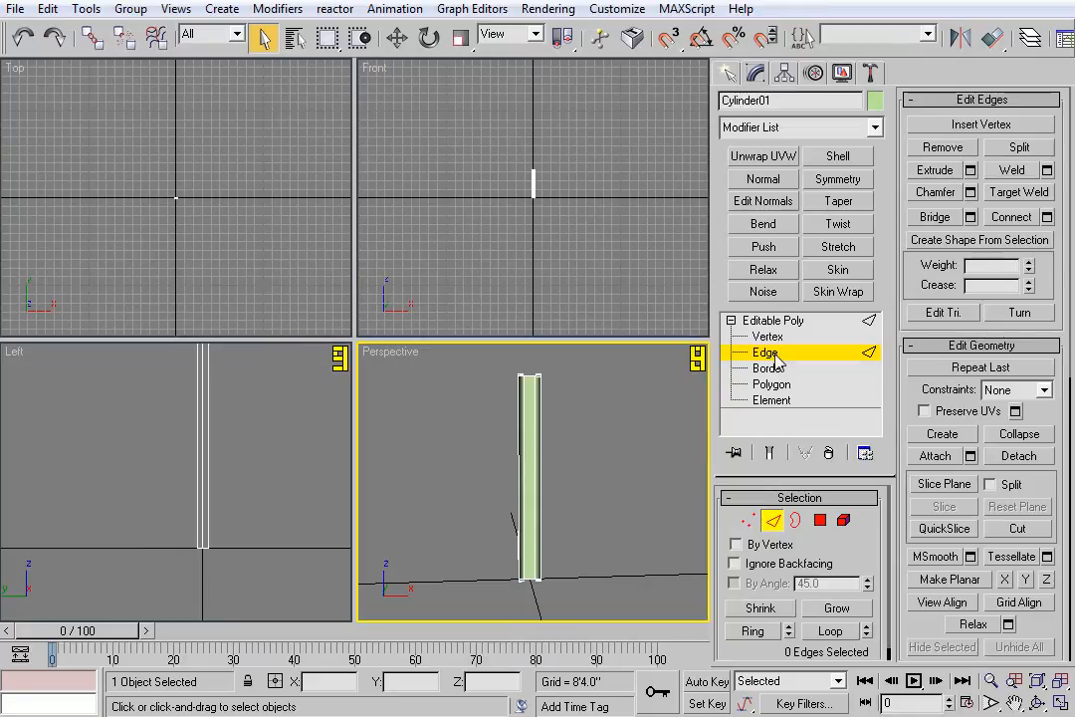
{"action": "mouse_move", "coordinate": [600, 174]}
{"action": "middle_mouse_down"}
{"action": "mouse_move", "coordinate": [591, 209]}
{"action": "mouse_move", "coordinate": [592, 165]}
{"action": "middle_mouse_up"}
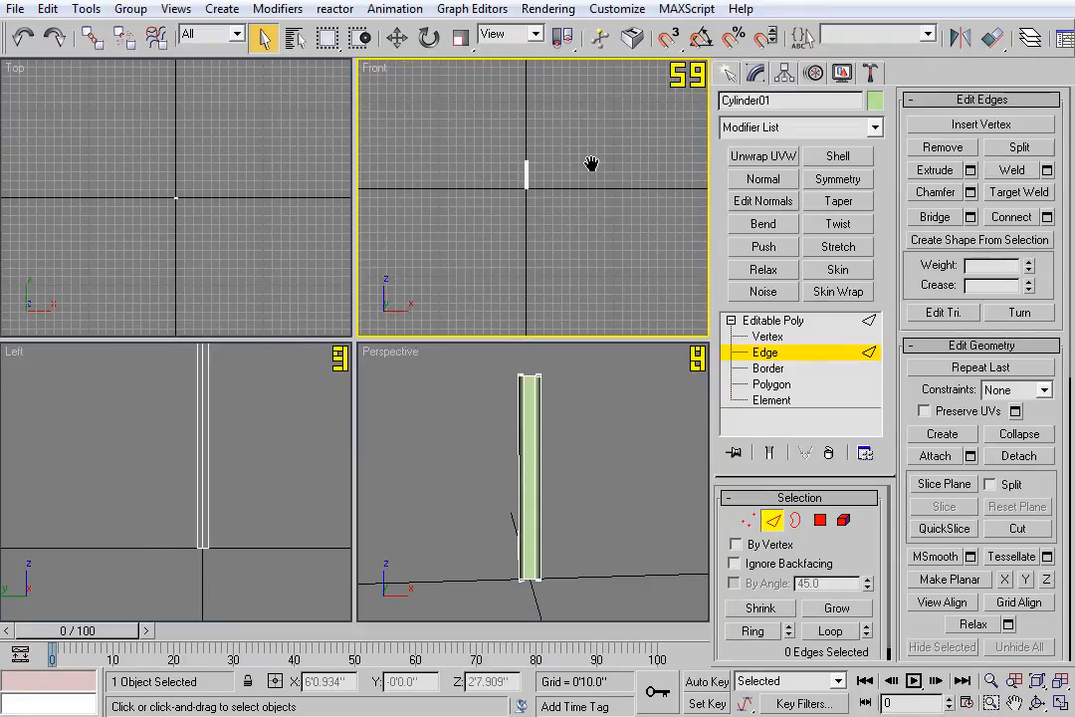
{"action": "scroll", "coordinate": [593, 165], "scroll_direction": "up", "scroll_amount": 4}
{"action": "scroll", "coordinate": [592, 171], "scroll_direction": "up", "scroll_amount": 5}
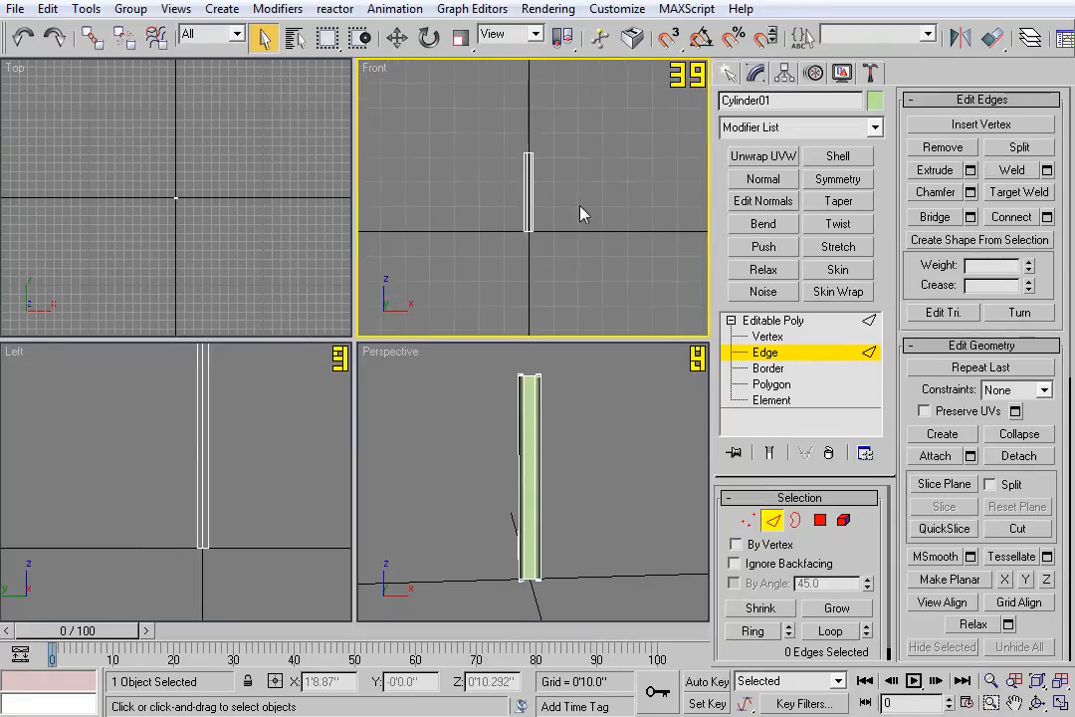
{"action": "scroll", "coordinate": [607, 211], "scroll_direction": "up", "scroll_amount": 4}
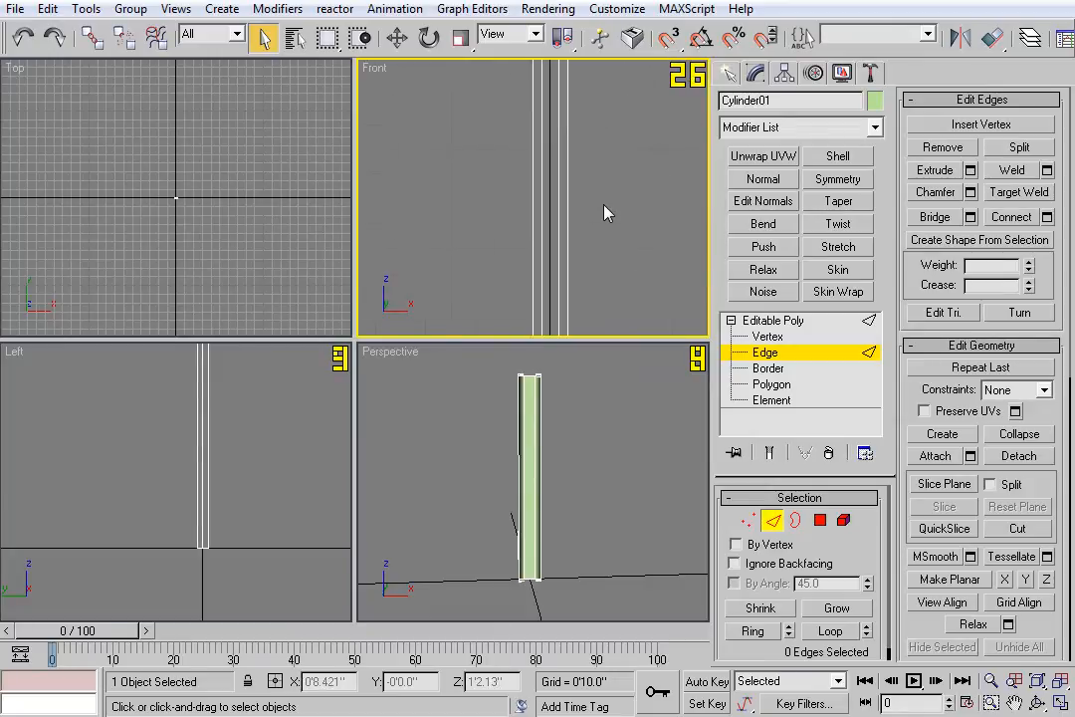
{"action": "middle_click_drag", "start_coordinate": [620, 187], "coordinate": [602, 257]}
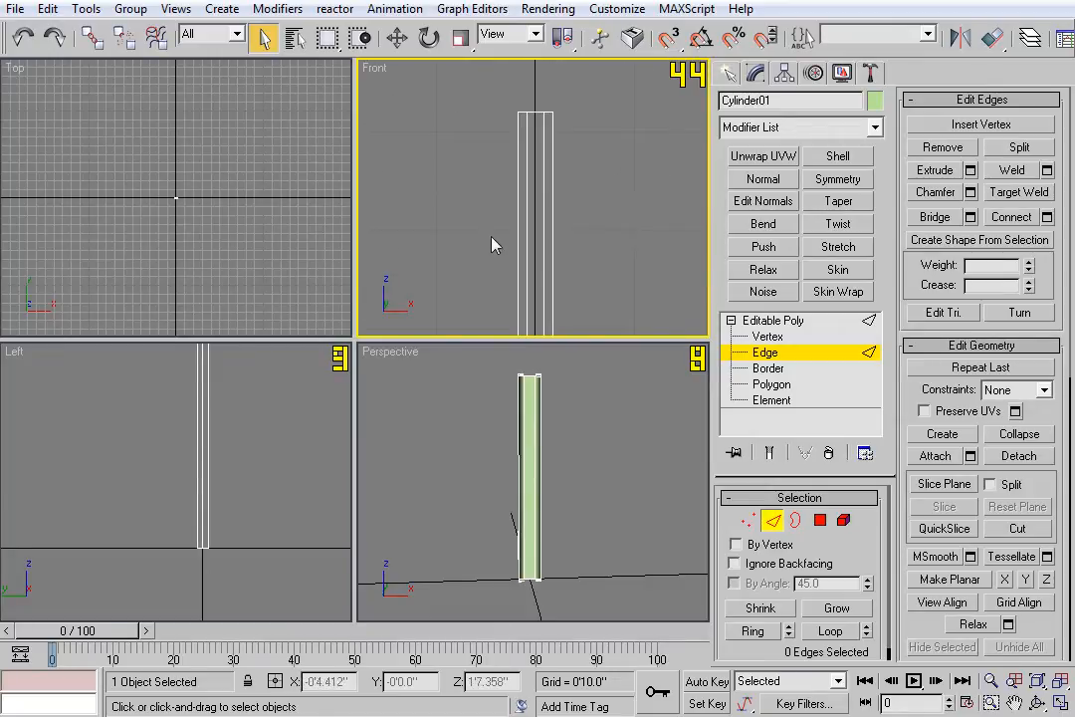
{"action": "key", "text": "ctrl+a"}
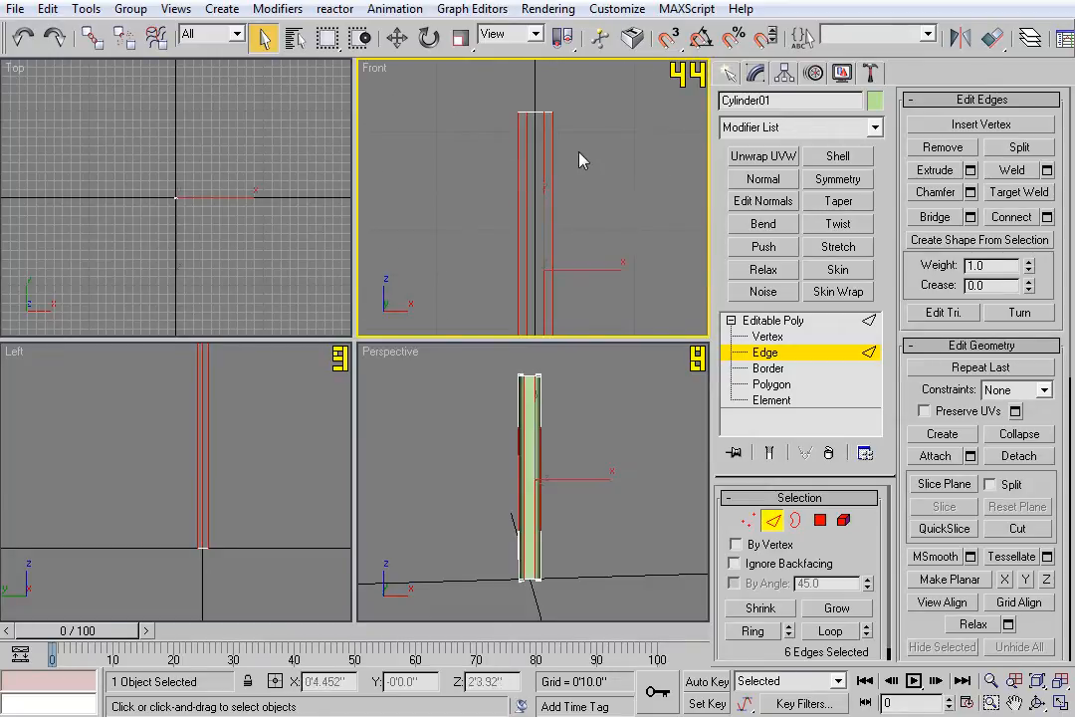
Place a slice plane horizontally across the slat at a height of Z 2'4".
{"action": "middle_click_drag", "start_coordinate": [558, 428], "coordinate": [601, 489], "text": "alt"}
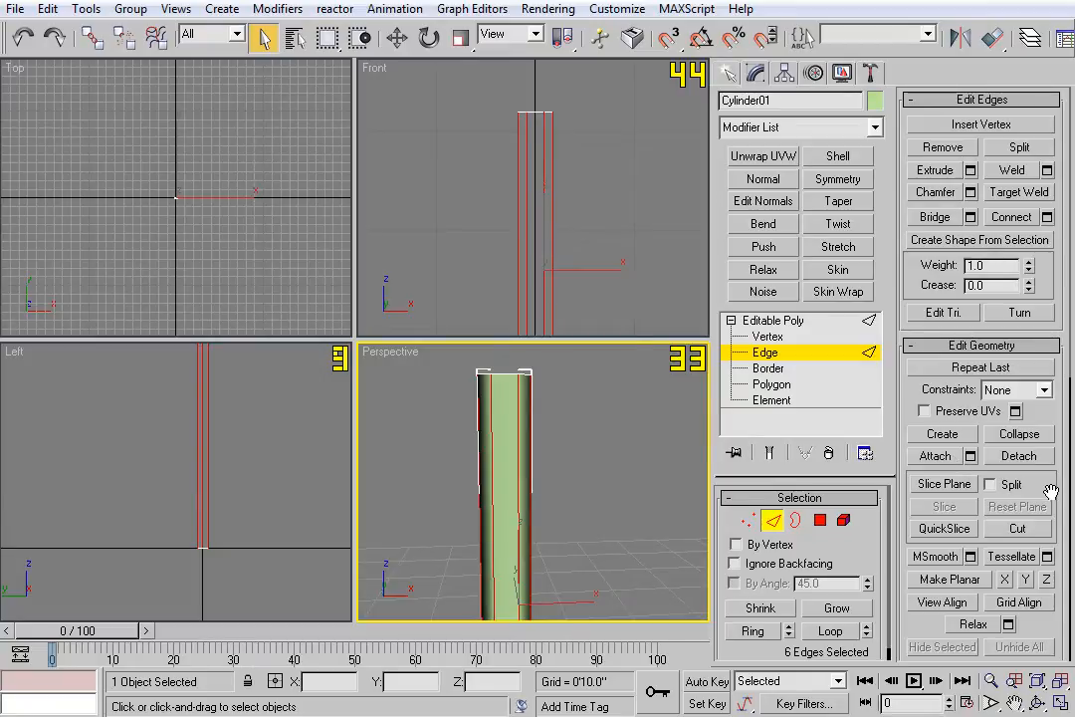
{"action": "left_click_drag", "start_coordinate": [1051, 490], "coordinate": [1052, 2]}
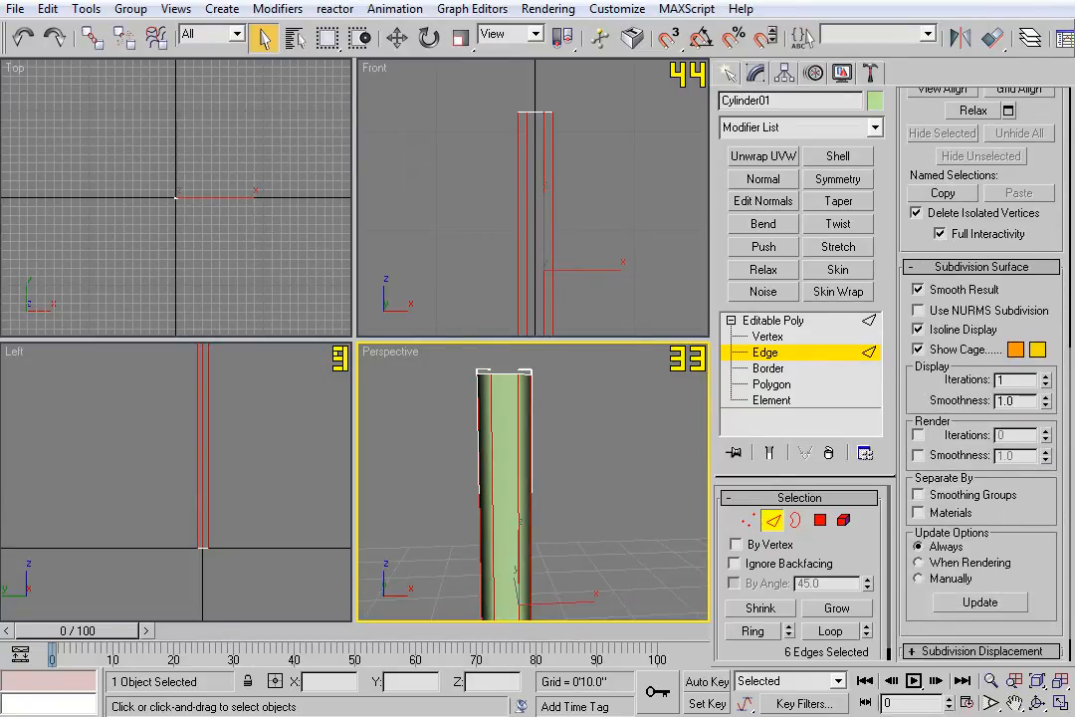
{"action": "left_click_drag", "start_coordinate": [1042, 553], "coordinate": [1036, 451]}
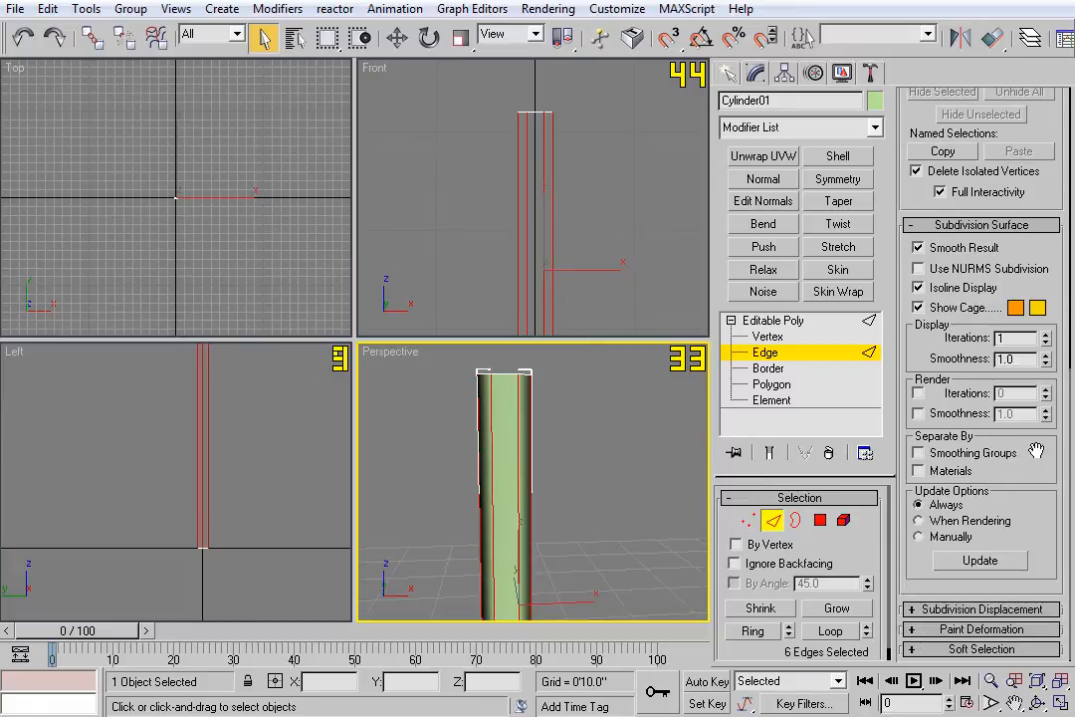
{"action": "left_click", "coordinate": [914, 609]}
{"action": "left_click_drag", "start_coordinate": [1049, 231], "coordinate": [1052, 645]}
{"action": "left_click_drag", "start_coordinate": [1043, 270], "coordinate": [1055, 561]}
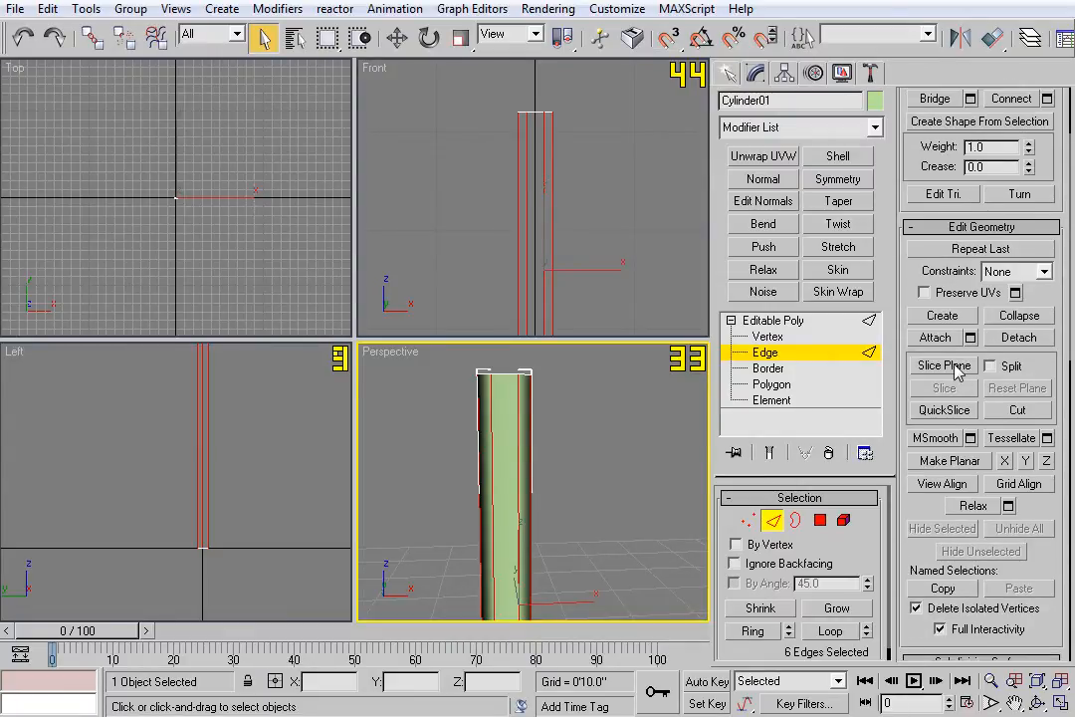
{"action": "left_click", "coordinate": [956, 368]}
{"action": "middle_click_drag", "start_coordinate": [544, 518], "coordinate": [564, 470]}
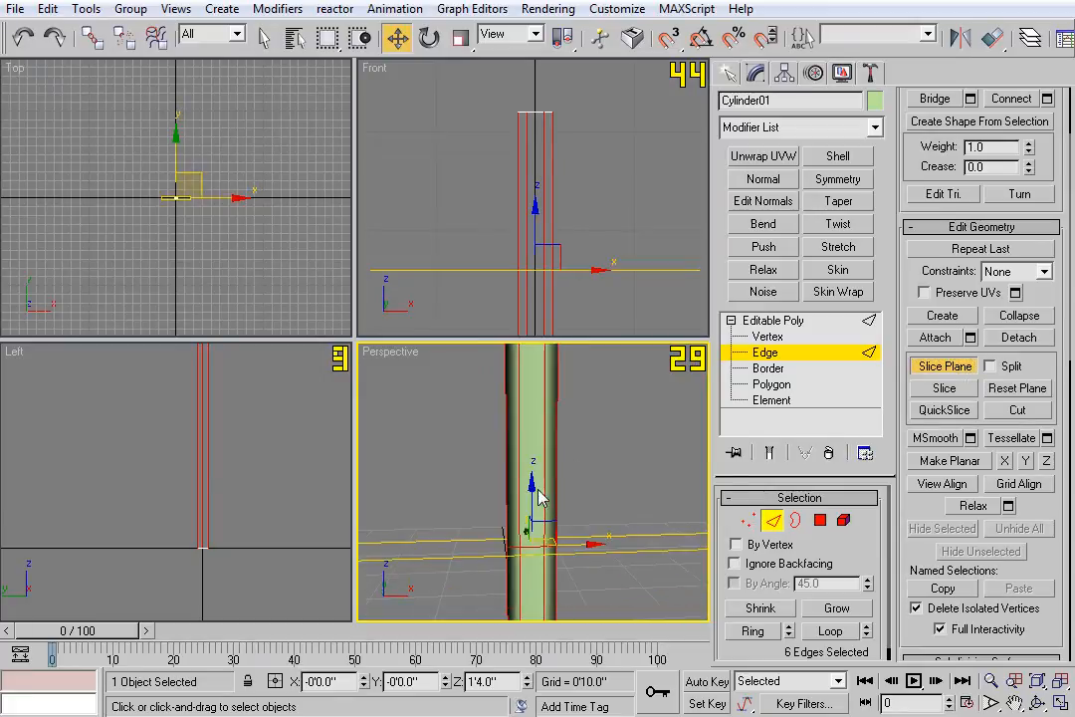
{"action": "left_click_drag", "start_coordinate": [538, 492], "coordinate": [534, 386]}
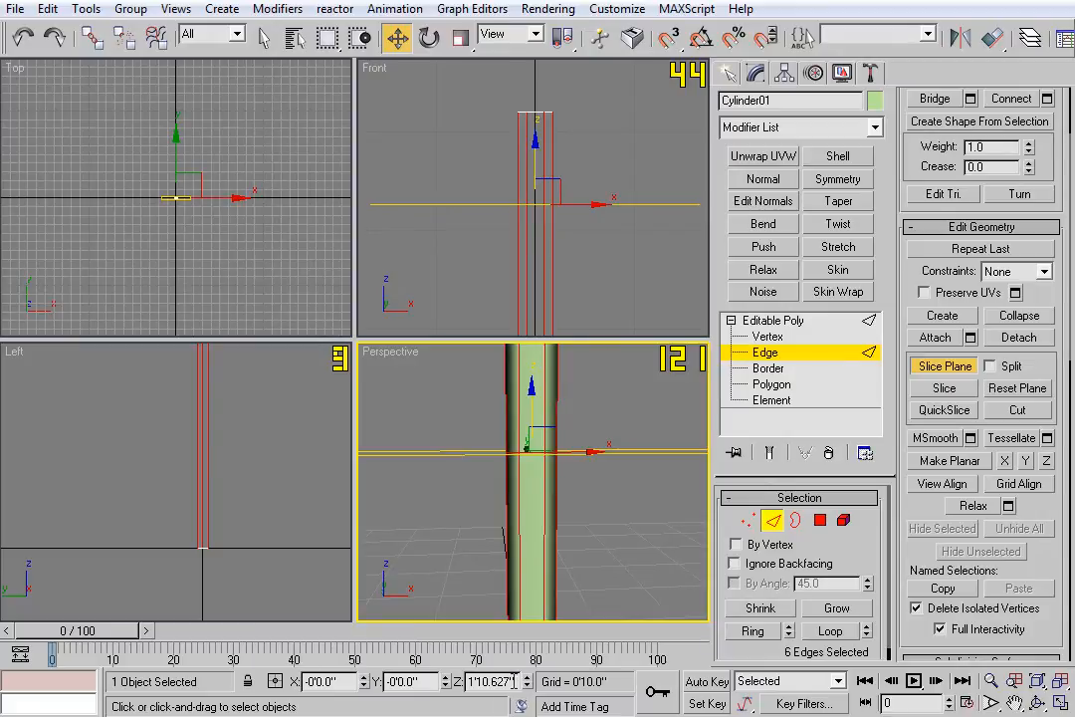
{"action": "left_click_drag", "start_coordinate": [515, 682], "coordinate": [446, 682]}
{"action": "type", "text": "2'4"}
{"action": "key", "text": "Return"}
Slice the slat at the slice plane and leave Slice Plane mode.
{"action": "middle_click_drag", "start_coordinate": [606, 485], "coordinate": [527, 510]}
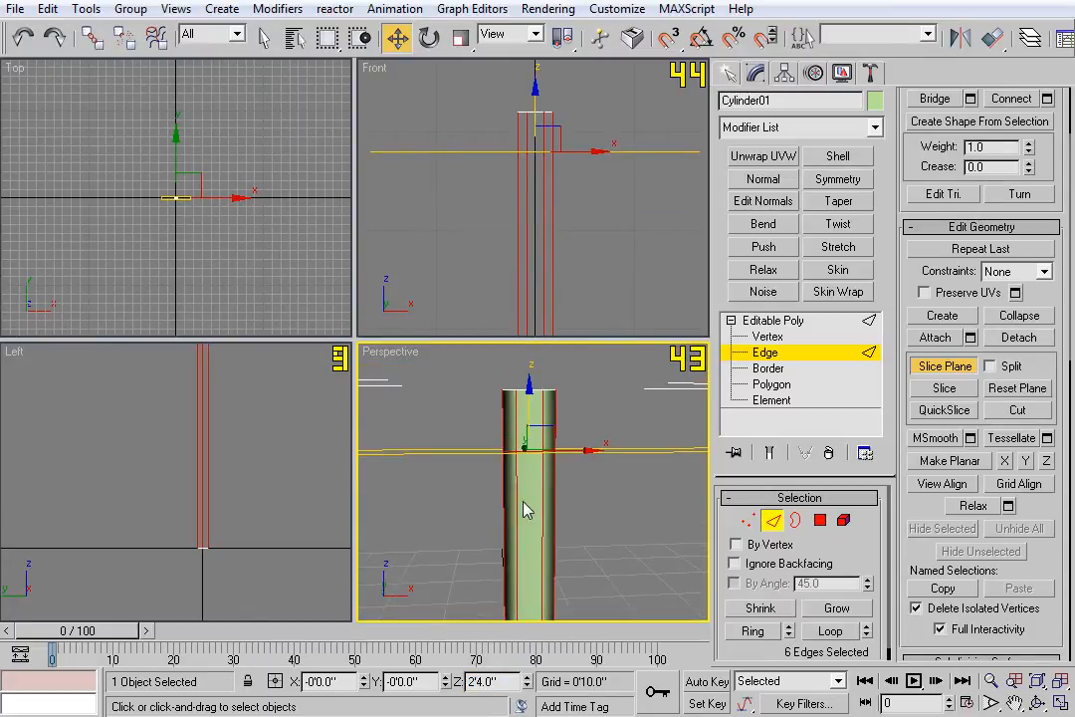
{"action": "left_click", "coordinate": [950, 390]}
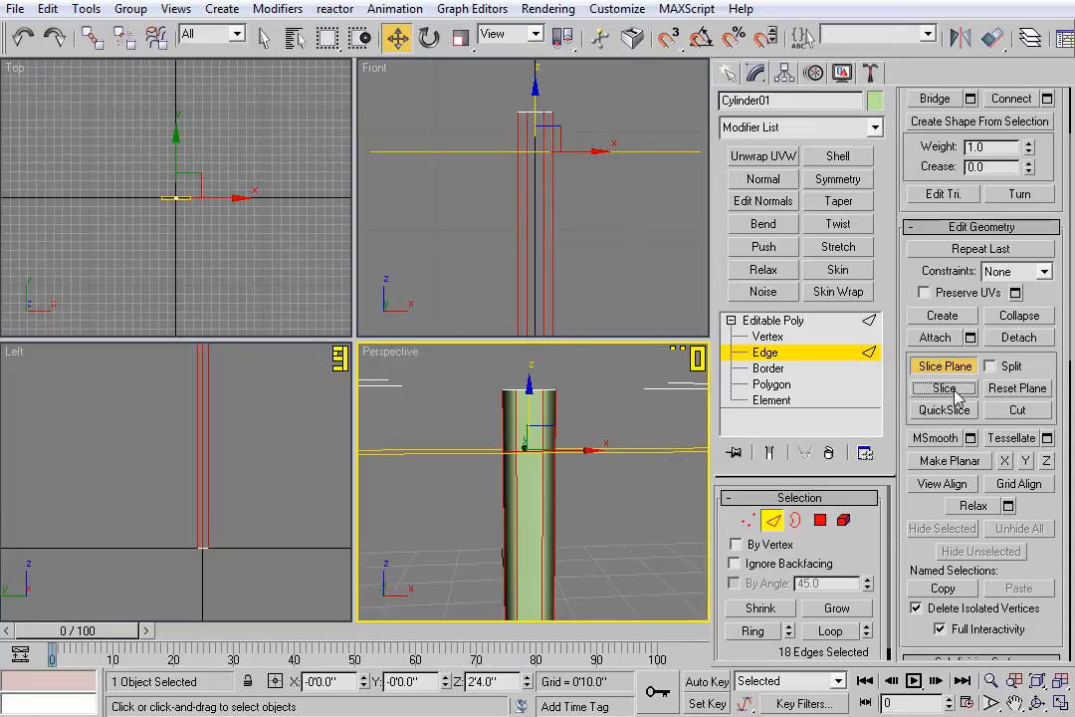
{"action": "left_click", "coordinate": [944, 366]}
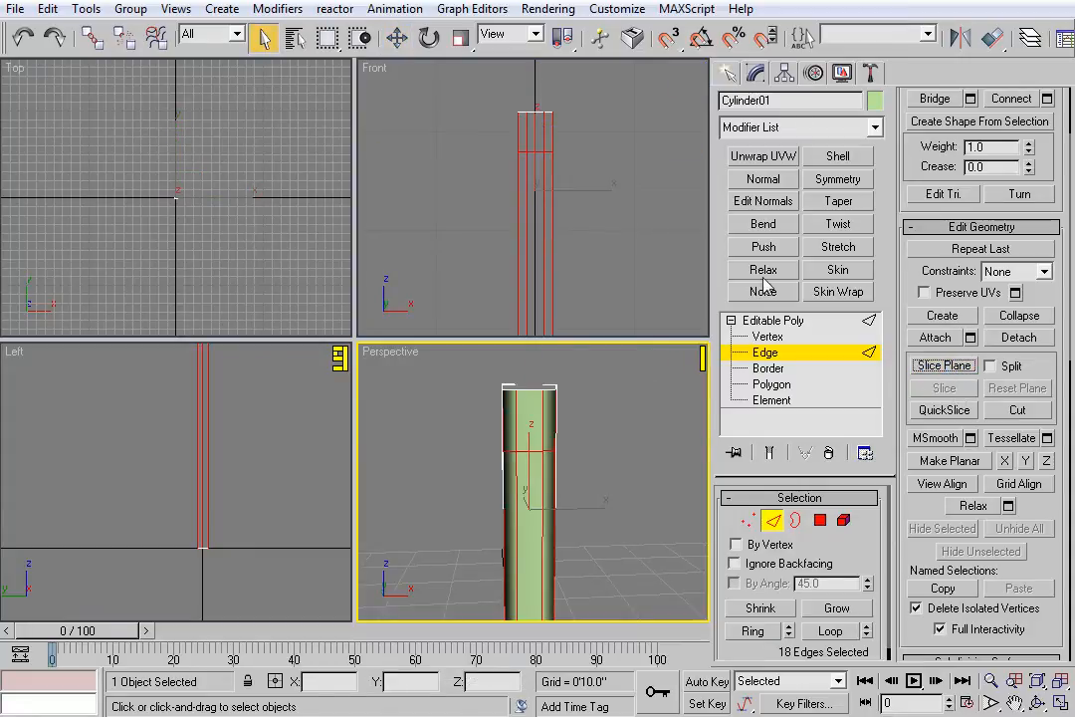
Select the short vertical edges above the slice cut, first by region and again by expanding one edge to its ring.
{"action": "scroll", "coordinate": [598, 189], "scroll_direction": "up", "scroll_amount": 5}
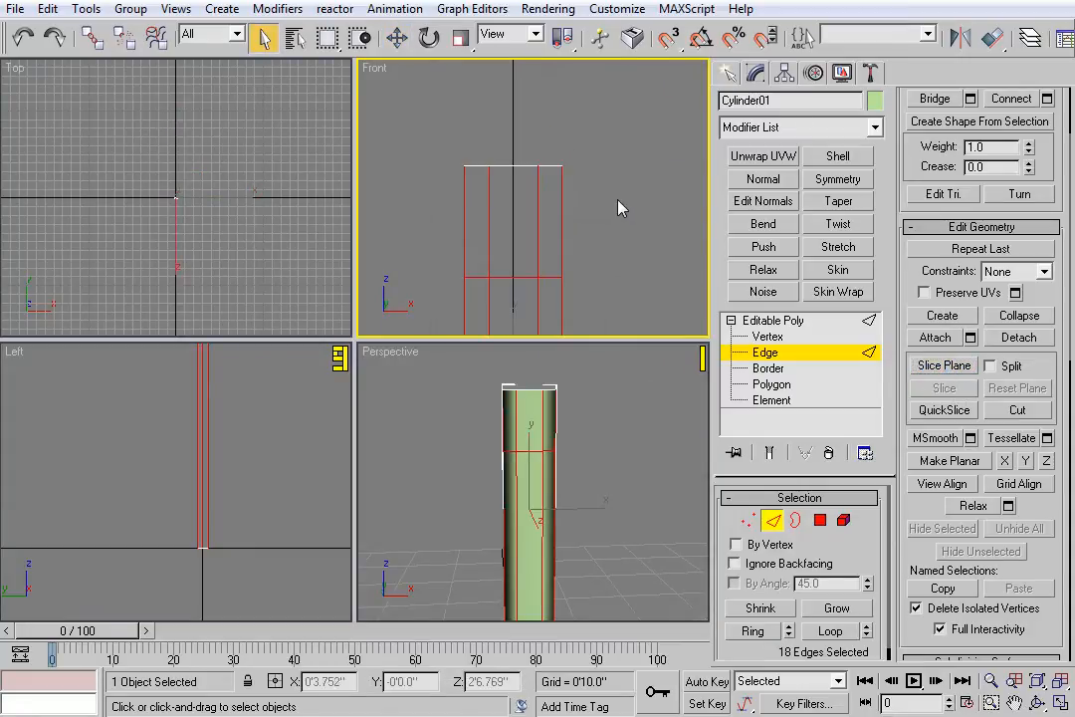
{"action": "left_click_drag", "start_coordinate": [595, 197], "coordinate": [444, 237]}
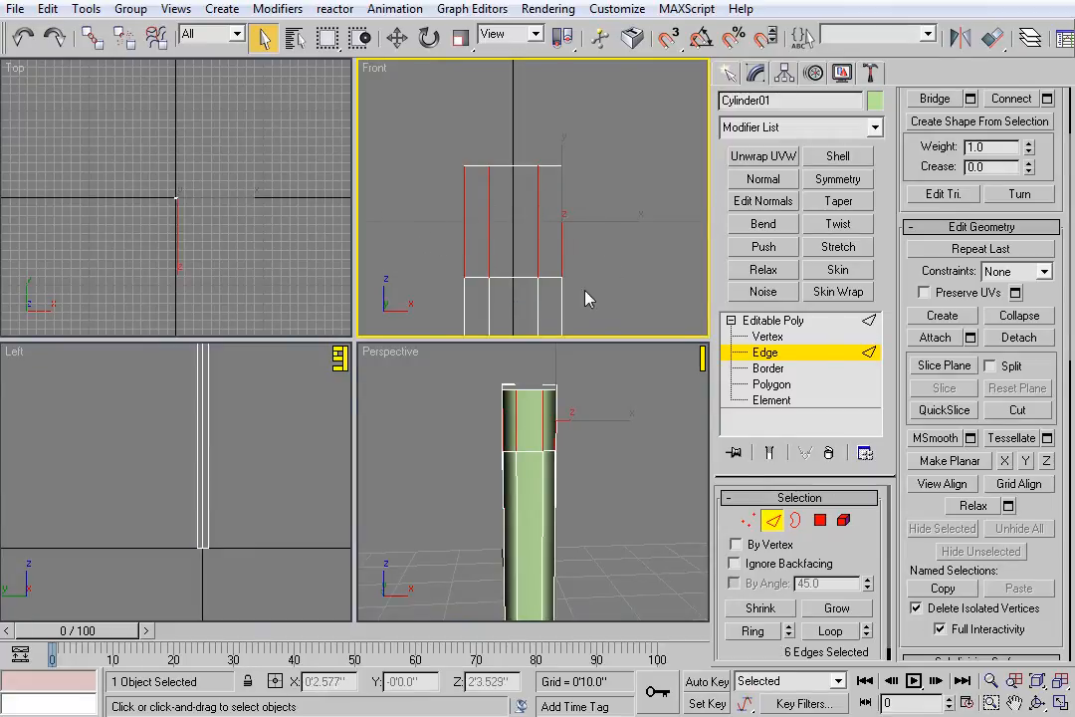
{"action": "left_click", "coordinate": [537, 215]}
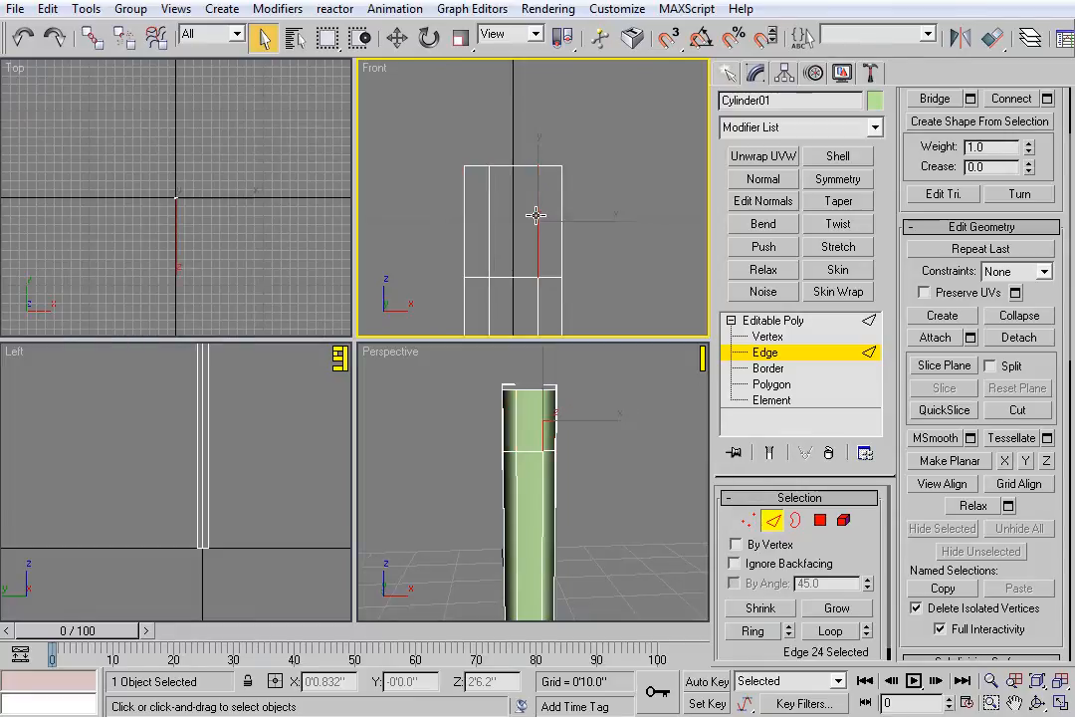
{"action": "left_click", "coordinate": [755, 632]}
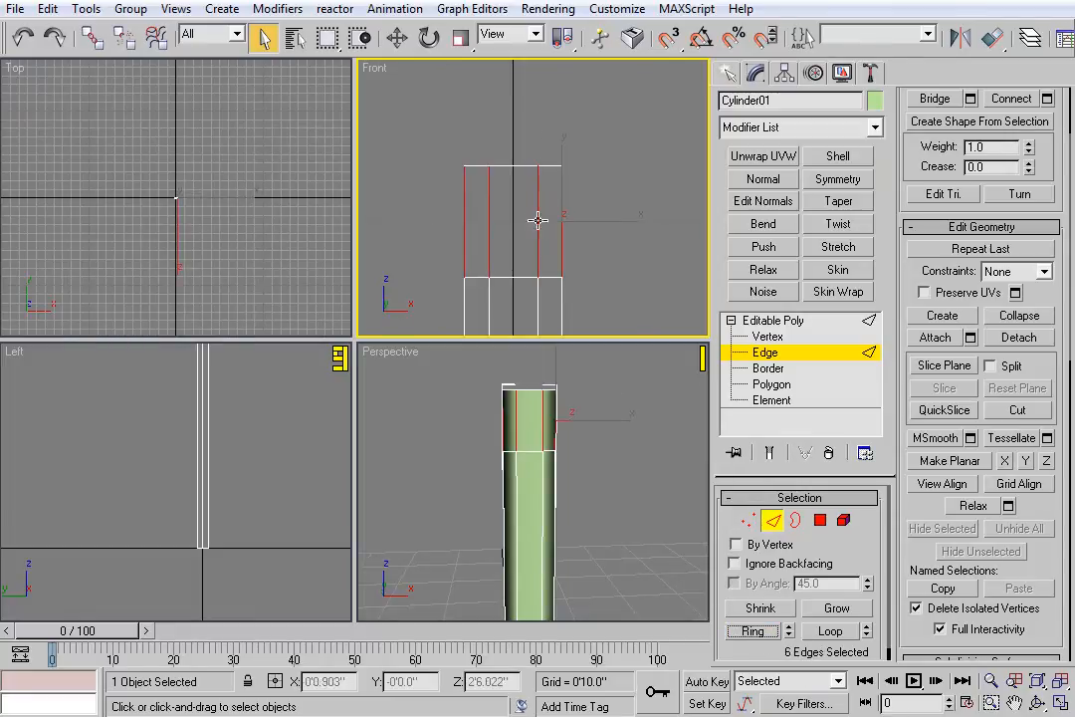
Select a single short vertical edge above the cut and extend the selection to its loop.
{"action": "left_click", "coordinate": [547, 233]}
{"action": "left_click", "coordinate": [537, 222]}
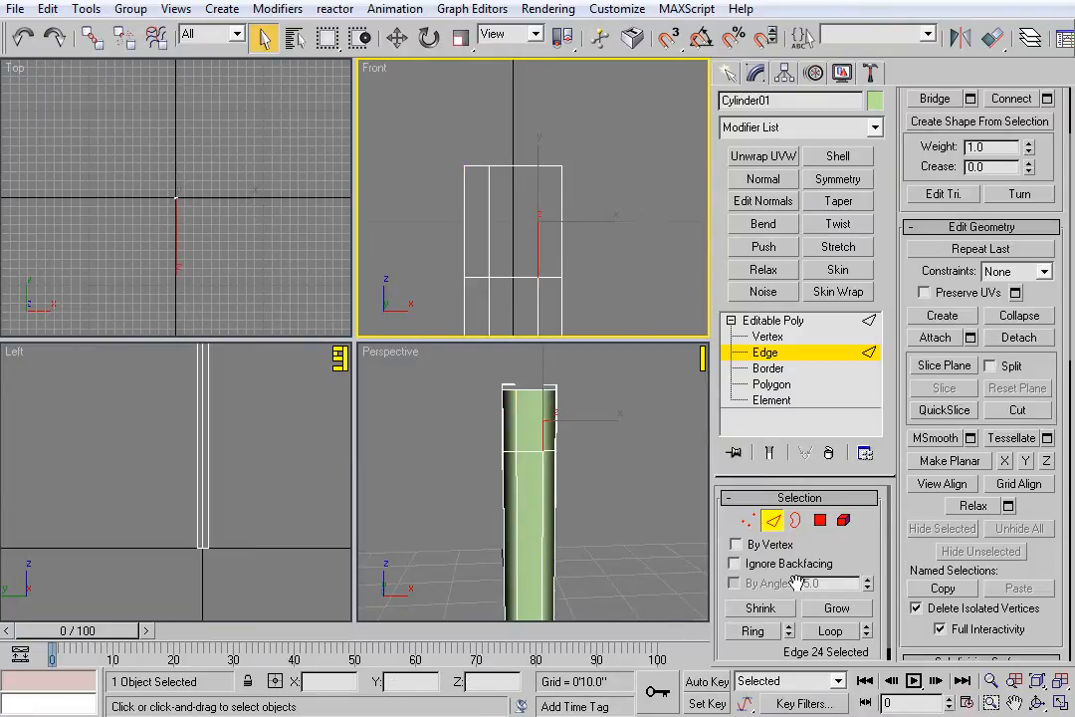
{"action": "left_click", "coordinate": [832, 631]}
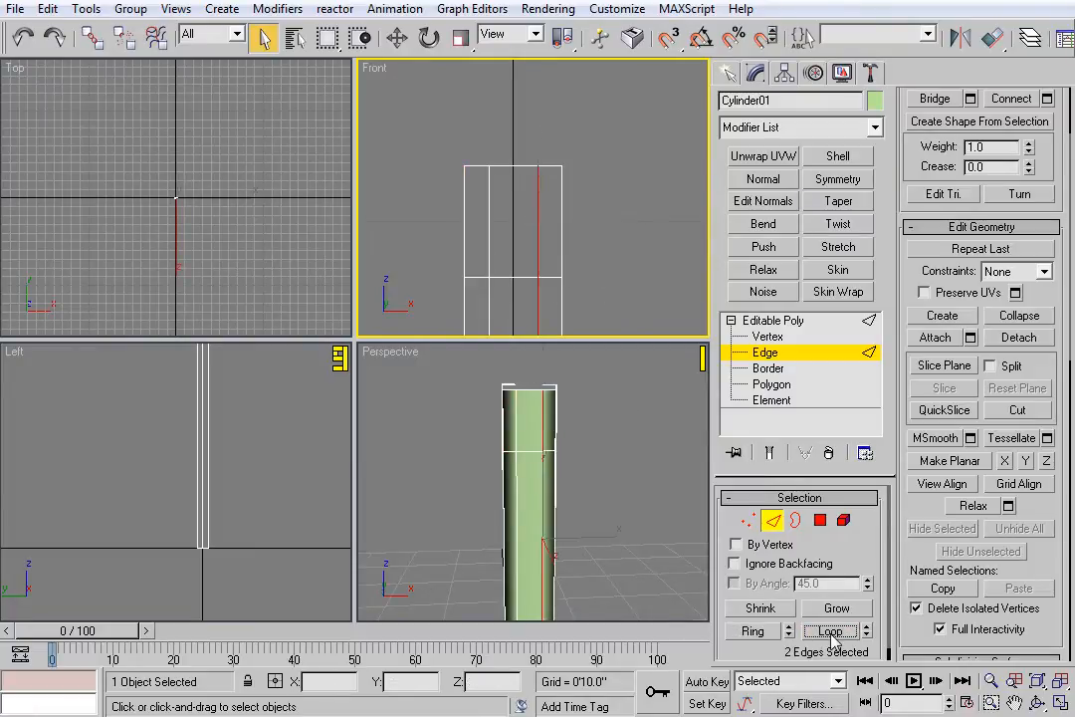
Clear the selection, pick an edge above the slice cut and expand it to the ring of six short vertical edges.
{"action": "left_click", "coordinate": [610, 219]}
{"action": "left_click_drag", "start_coordinate": [431, 226], "coordinate": [443, 227]}
{"action": "left_click", "coordinate": [753, 633]}
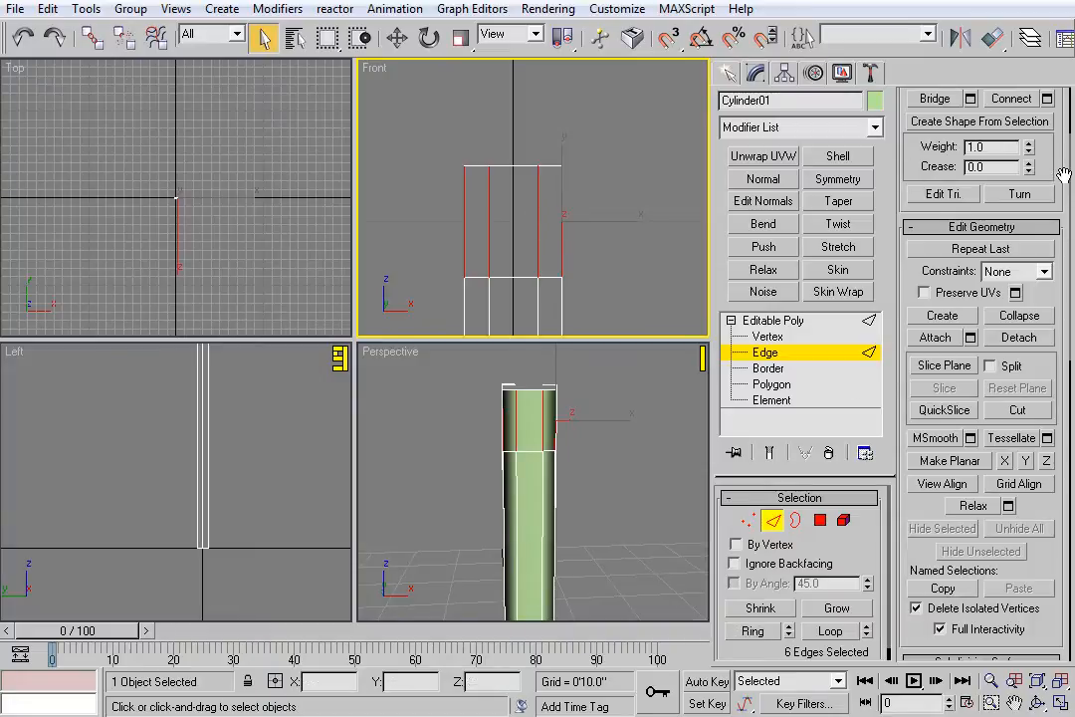
Try connecting the selected ring with a single row of edges, and undo the connection.
{"action": "left_click_drag", "start_coordinate": [1064, 176], "coordinate": [1061, 294]}
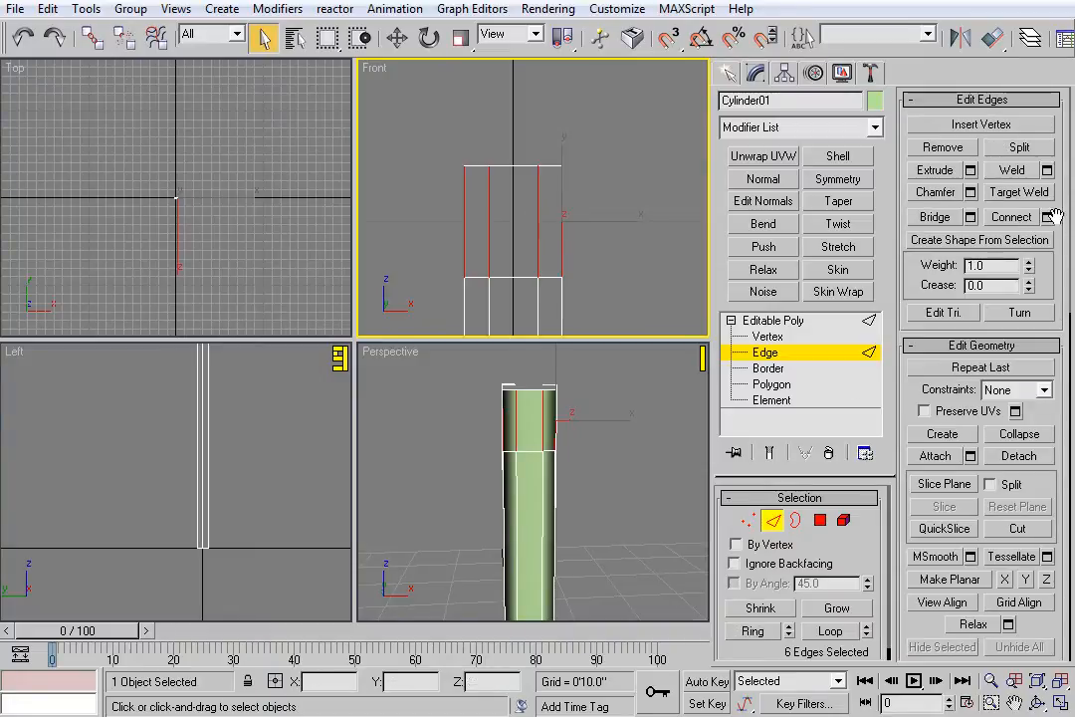
{"action": "left_click", "coordinate": [1016, 218]}
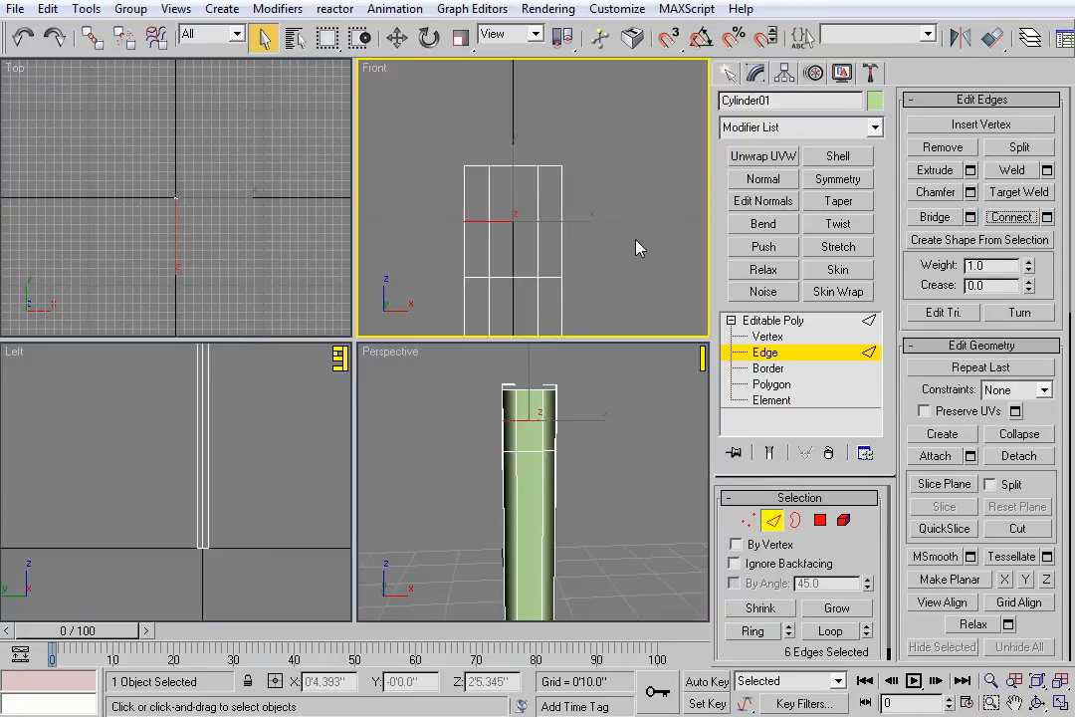
{"action": "key", "text": "ctrl+z"}
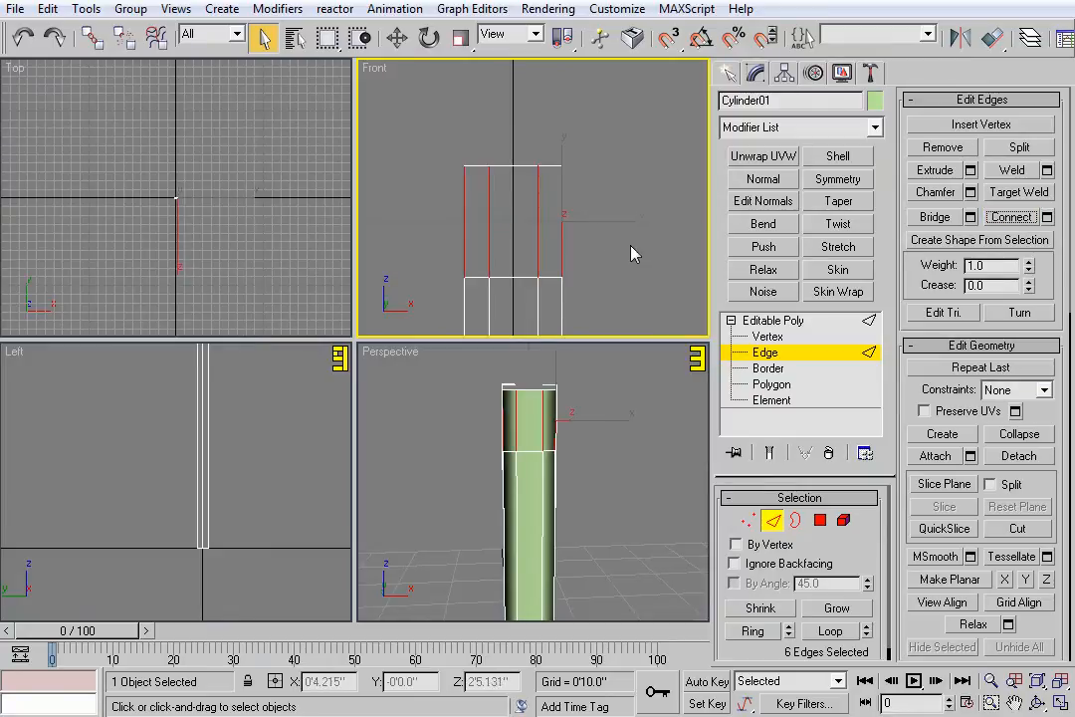
Connect the six short vertical edges using the Connect Edges settings with 3 segments.
{"action": "left_click", "coordinate": [1046, 217]}
{"action": "left_click_drag", "start_coordinate": [608, 278], "coordinate": [411, 239]}
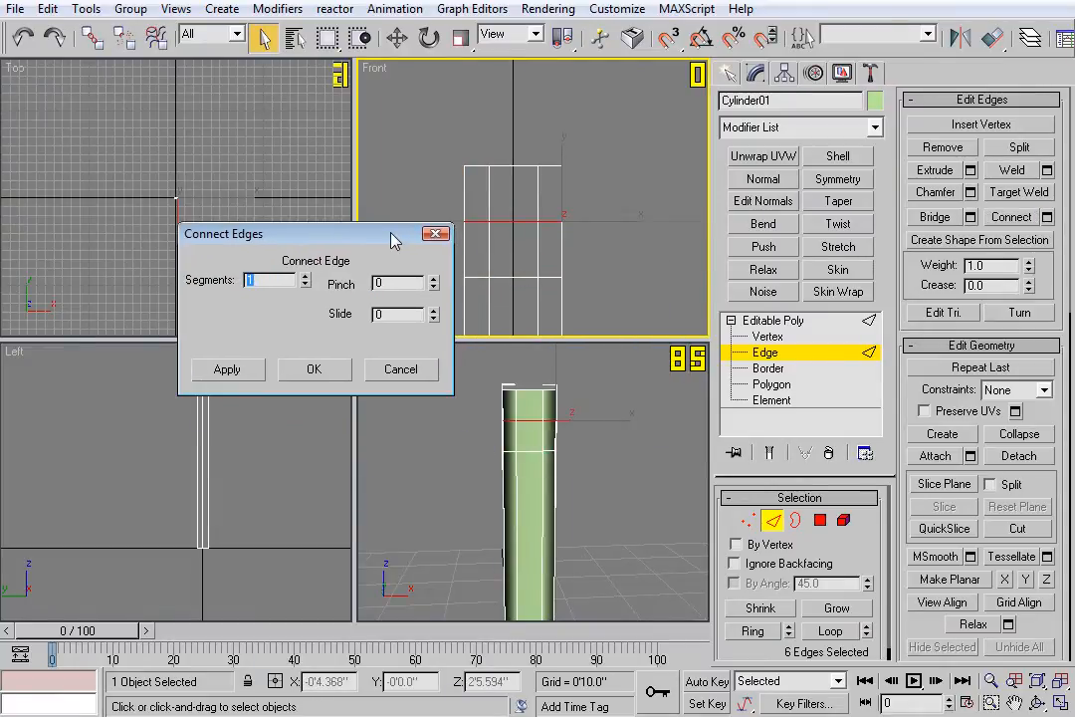
{"action": "left_click", "coordinate": [306, 275]}
{"action": "left_click", "coordinate": [306, 276]}
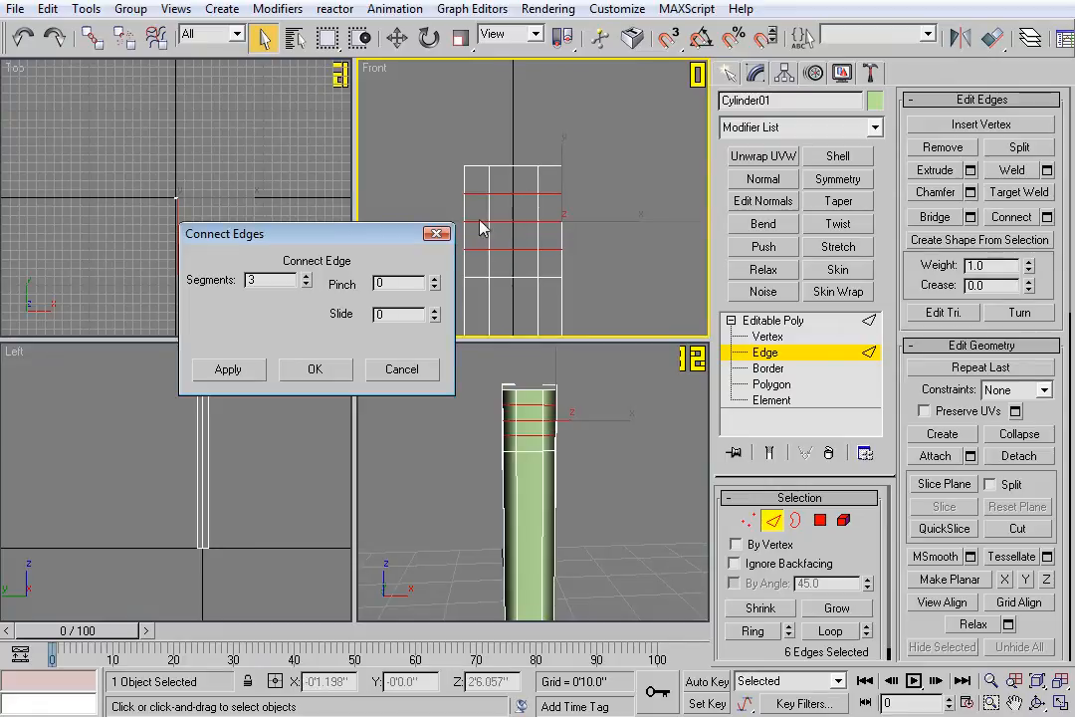
{"action": "left_click", "coordinate": [315, 369]}
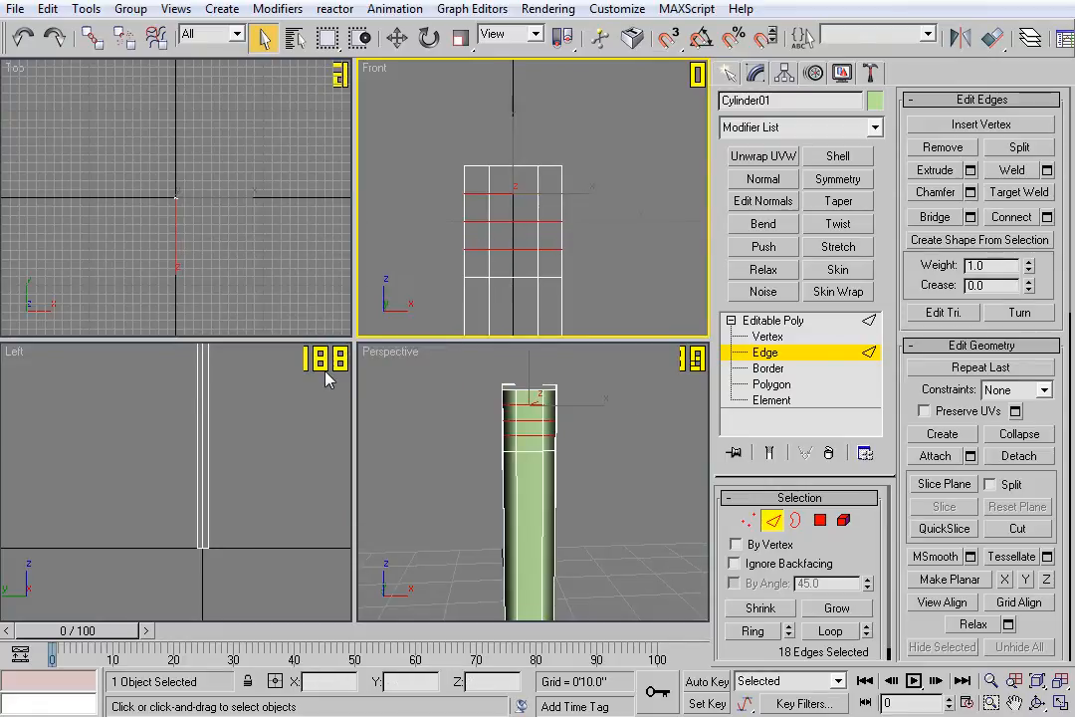
At the Vertex sub-object level, collapse the six vertices of the slat's top row into a single centre point.
{"action": "left_click", "coordinate": [769, 338]}
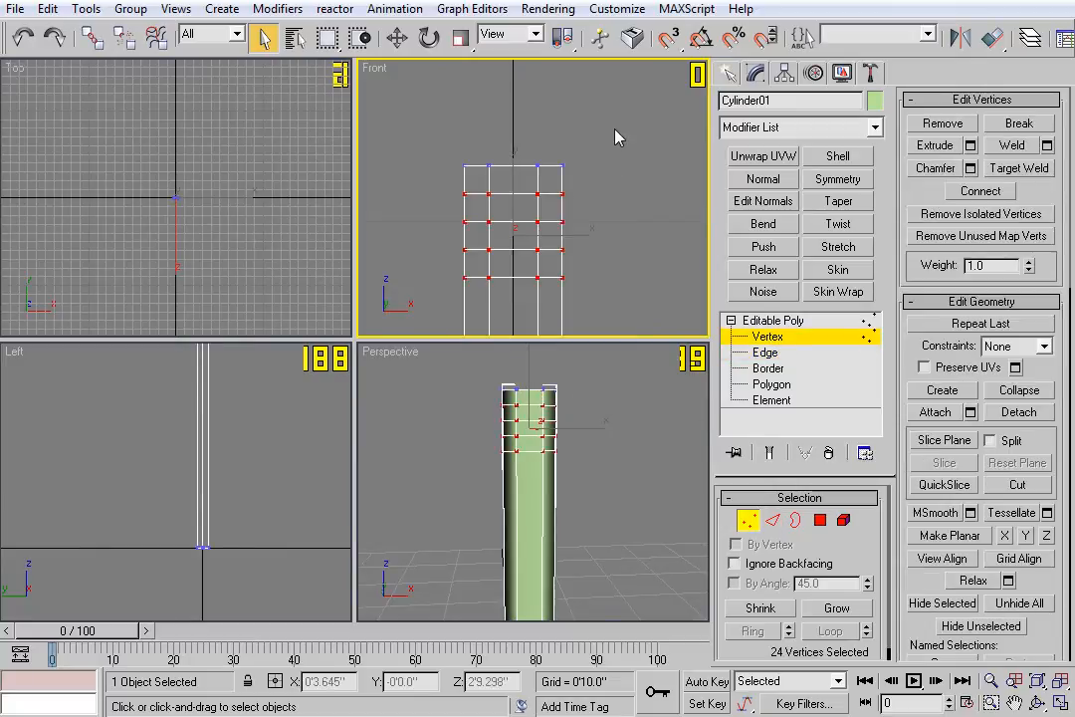
{"action": "left_click_drag", "start_coordinate": [378, 144], "coordinate": [588, 179]}
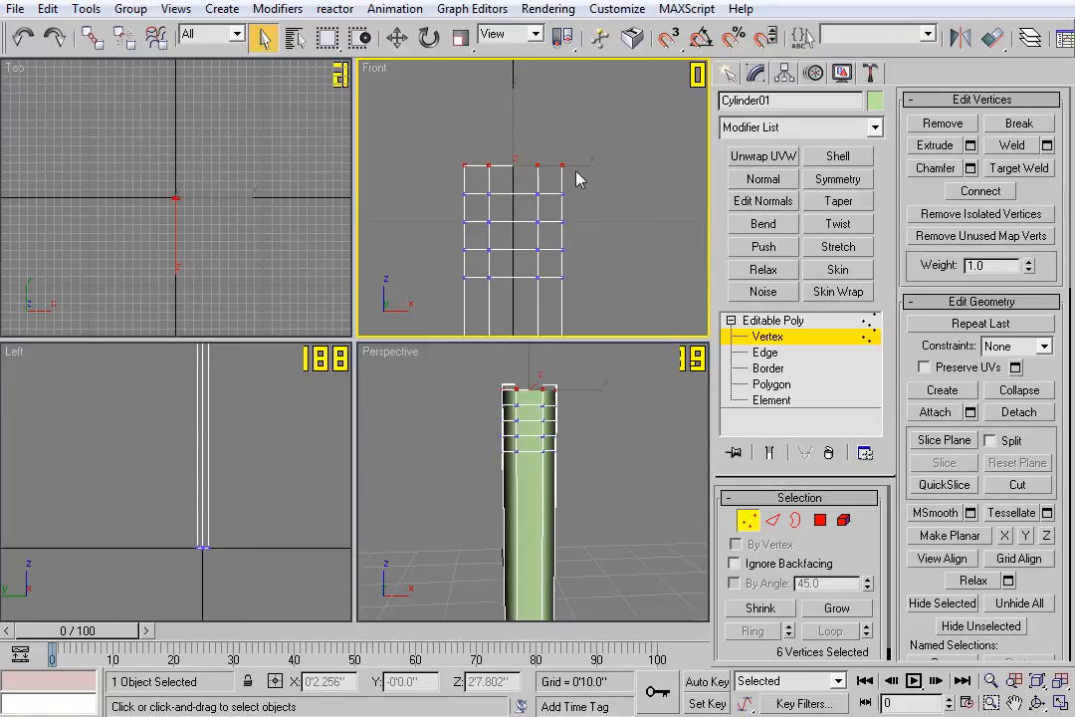
{"action": "key", "text": "ctrl+alt+c"}
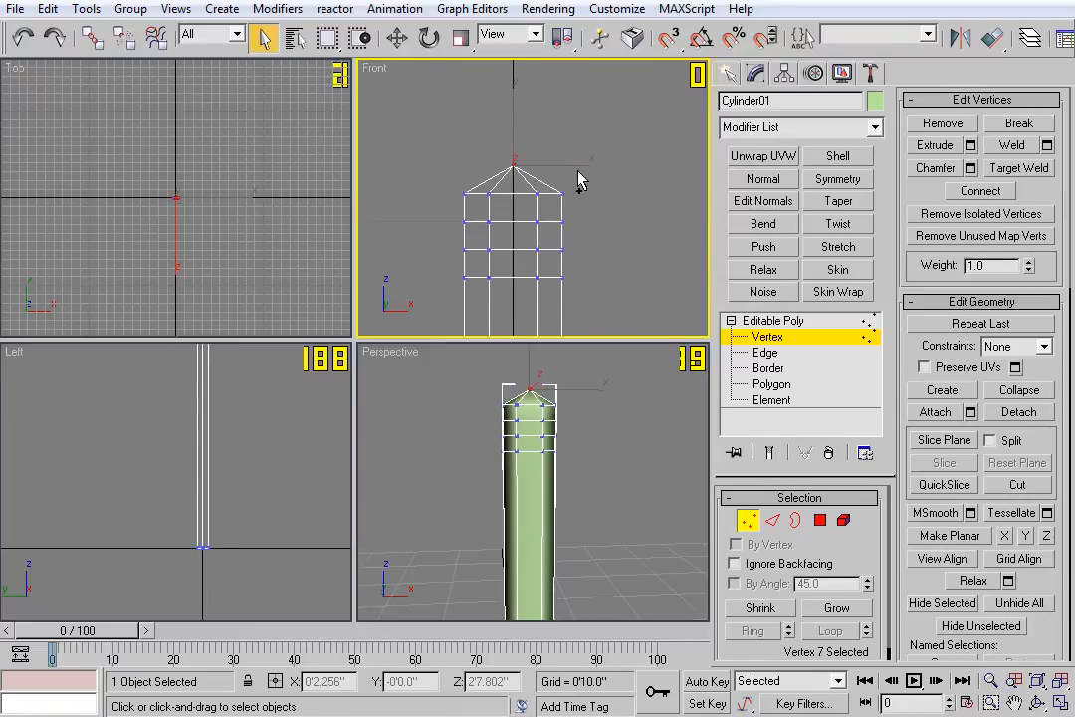
Collapse the four inner vertices in the row just below the tip onto the slat's centre line.
{"action": "right_click", "coordinate": [538, 461]}
{"action": "middle_click_drag", "start_coordinate": [538, 461], "coordinate": [571, 492], "text": "alt"}
{"action": "scroll", "coordinate": [609, 216], "scroll_direction": "up", "scroll_amount": 2}
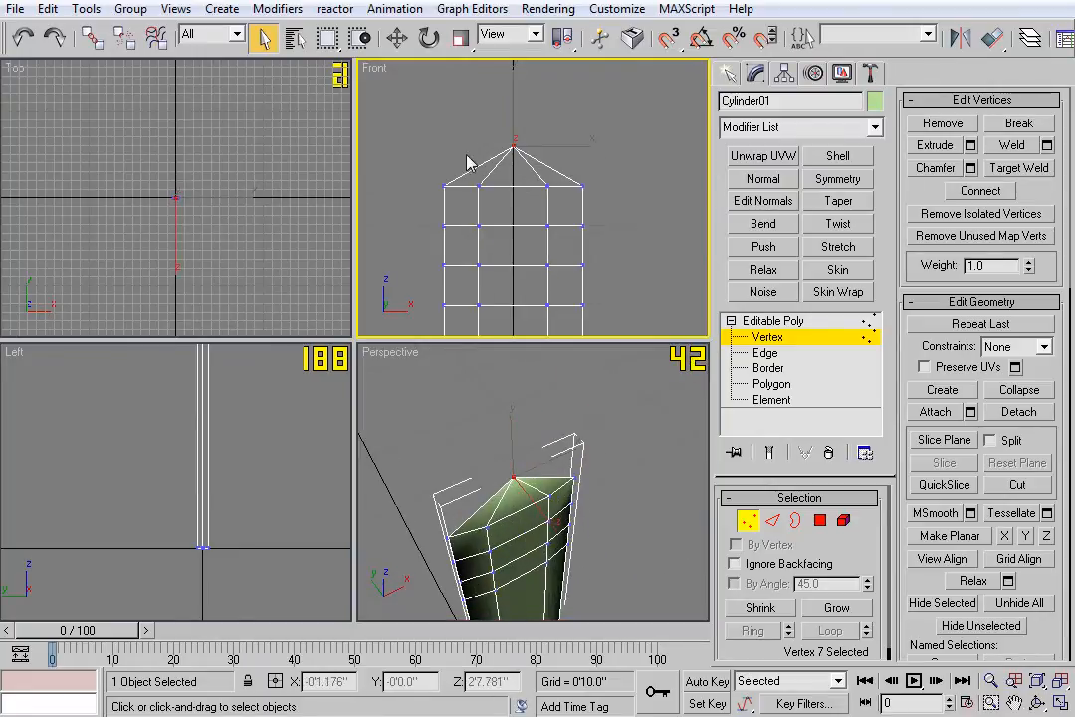
{"action": "left_click_drag", "start_coordinate": [478, 182], "coordinate": [565, 201]}
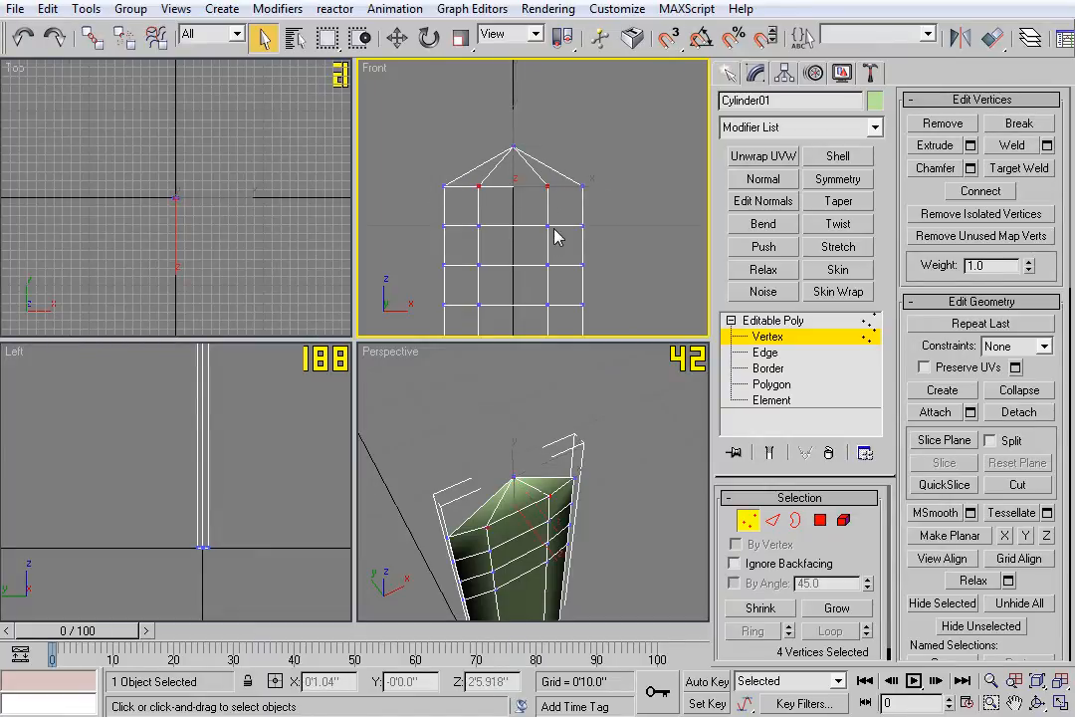
{"action": "key", "text": "ctrl+alt+c"}
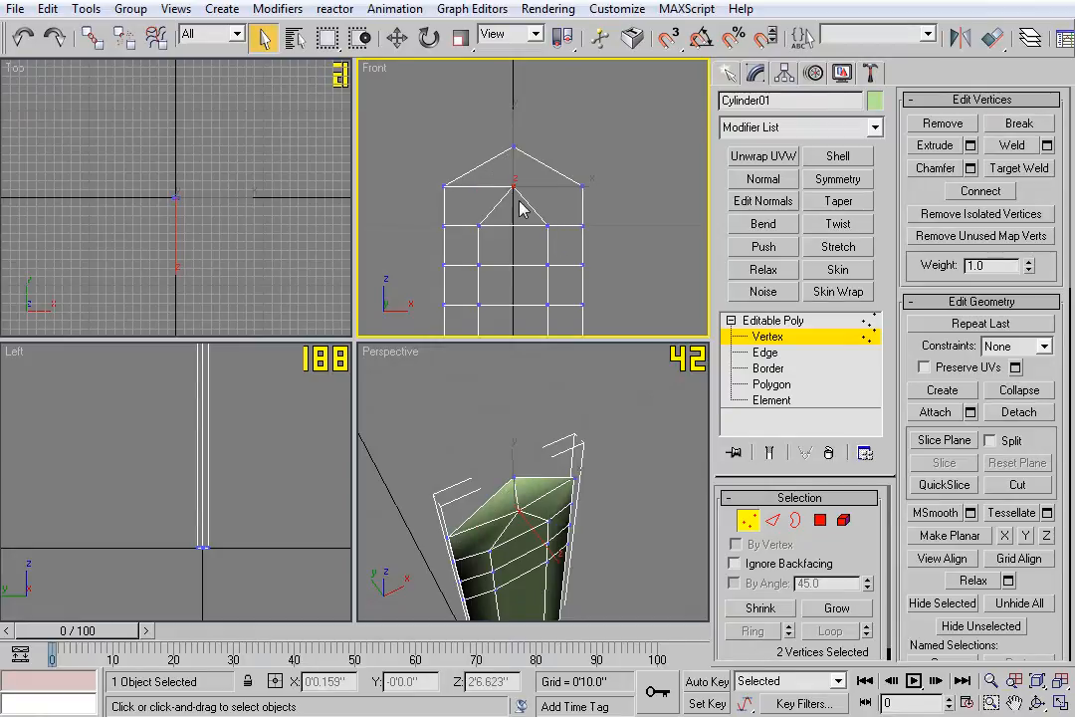
Collapse the four inner vertices in the second row below the tip onto the slat's centre line.
{"action": "middle_click_drag", "start_coordinate": [566, 533], "coordinate": [453, 498]}
{"action": "scroll", "coordinate": [609, 497], "scroll_direction": "up", "scroll_amount": 4}
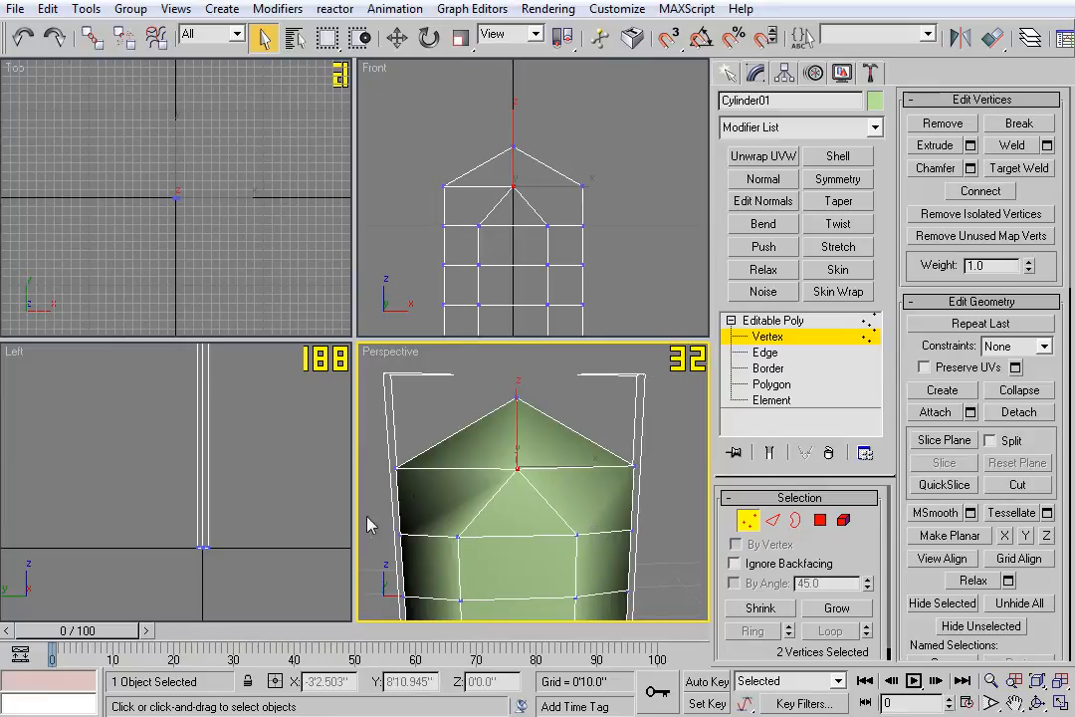
{"action": "scroll", "coordinate": [519, 521], "scroll_direction": "down", "scroll_amount": 2}
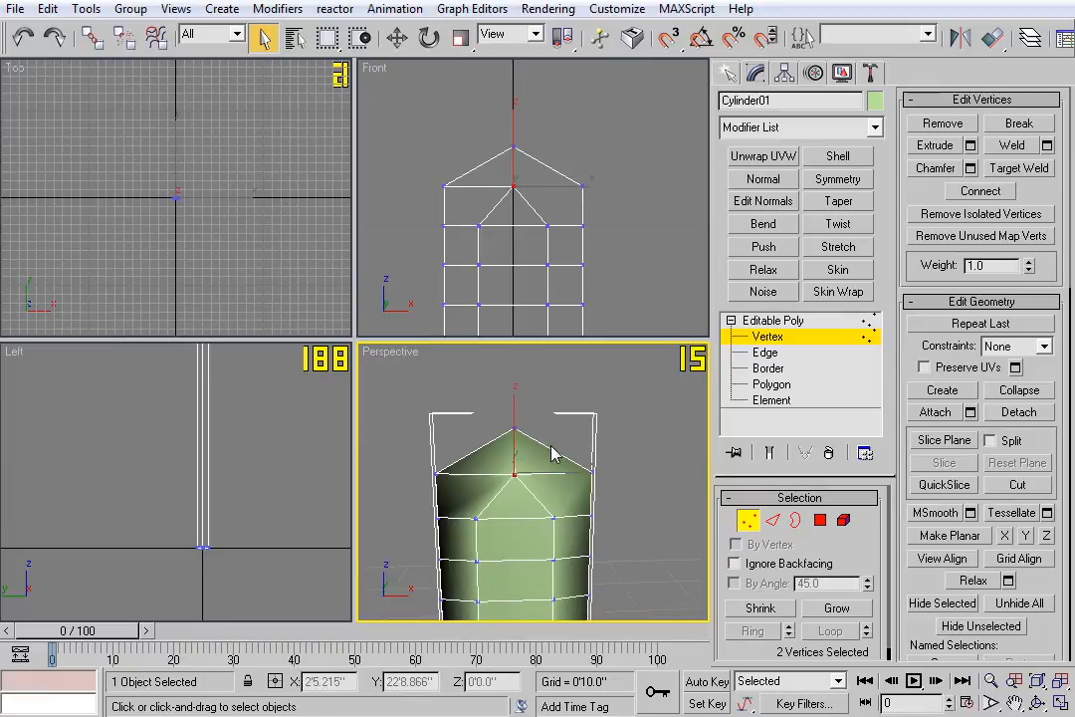
{"action": "middle_click_drag", "start_coordinate": [612, 266], "coordinate": [613, 234]}
{"action": "left_click_drag", "start_coordinate": [464, 203], "coordinate": [558, 232]}
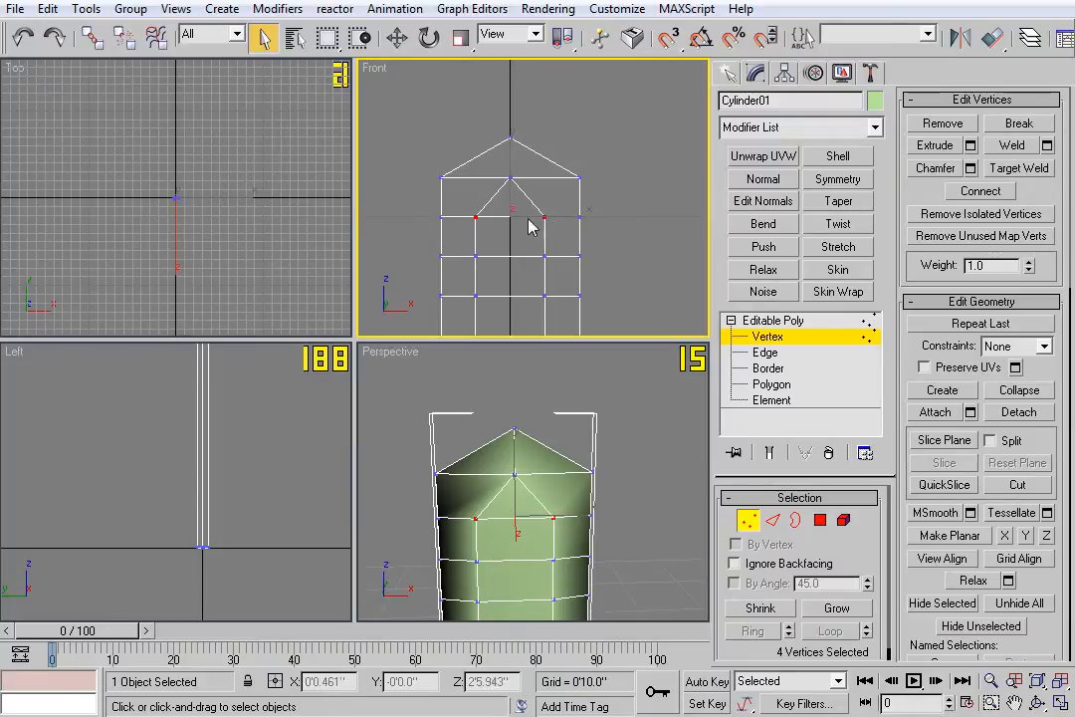
{"action": "key", "text": "ctrl+alt+c"}
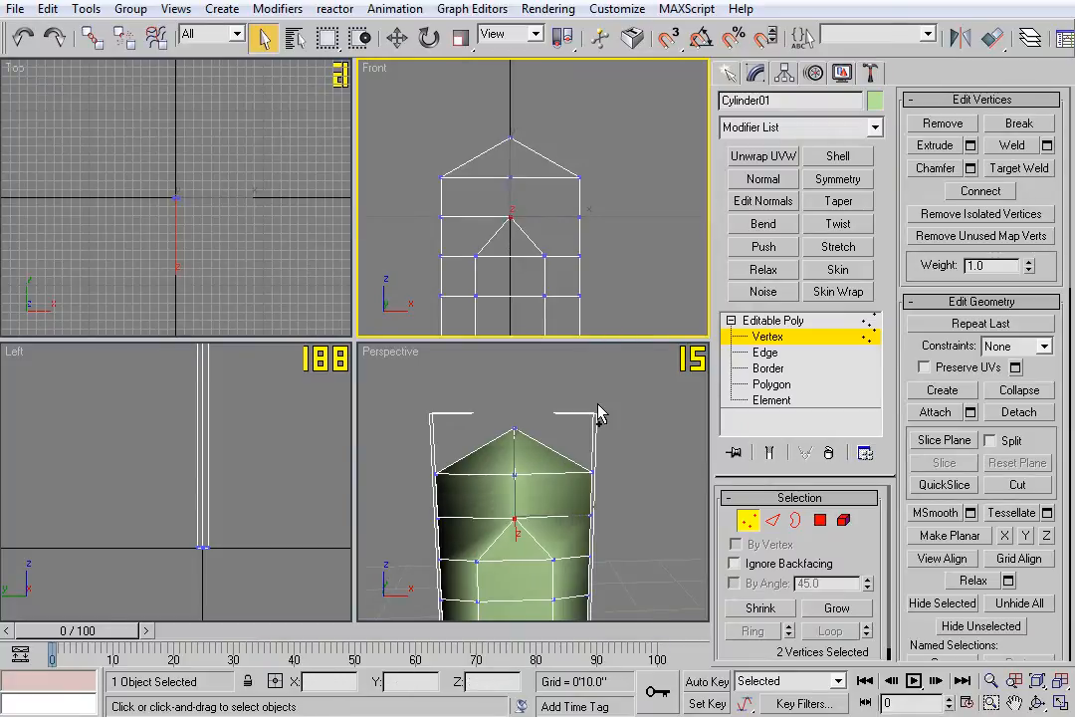
Select all vertices in the five rows forming the slat's upper end and apply an FFD 3x3x3 modifier to them.
{"action": "middle_click_drag", "start_coordinate": [601, 275], "coordinate": [602, 230]}
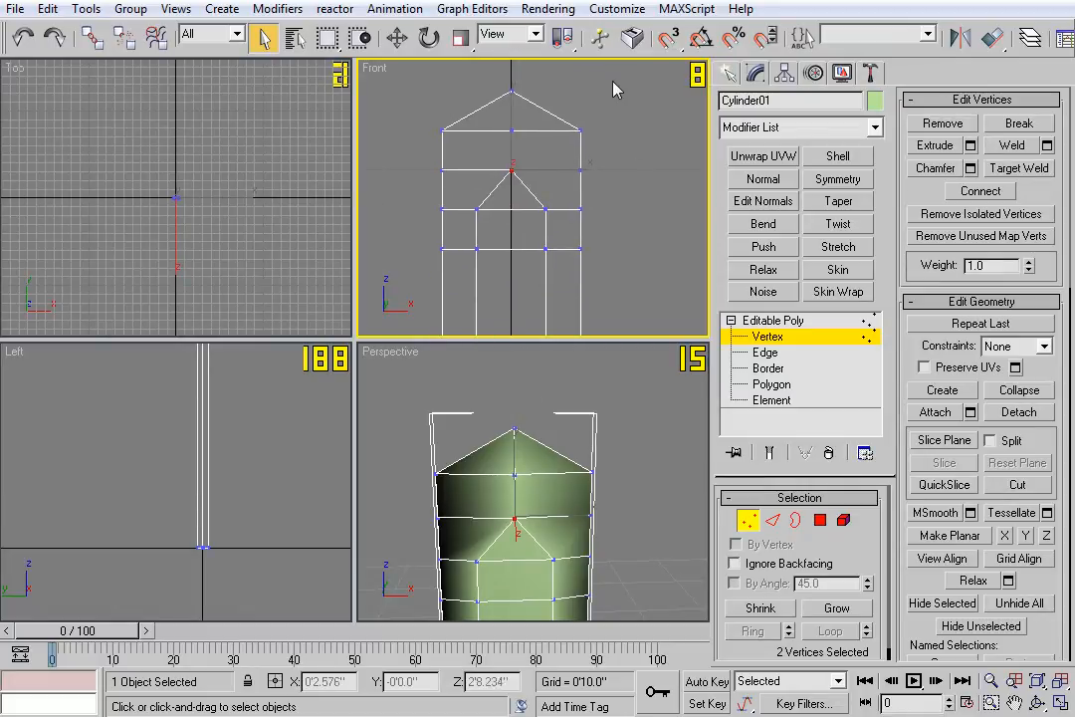
{"action": "key", "text": "ctrl+a"}
{"action": "middle_click_drag", "start_coordinate": [609, 223], "coordinate": [645, 265]}
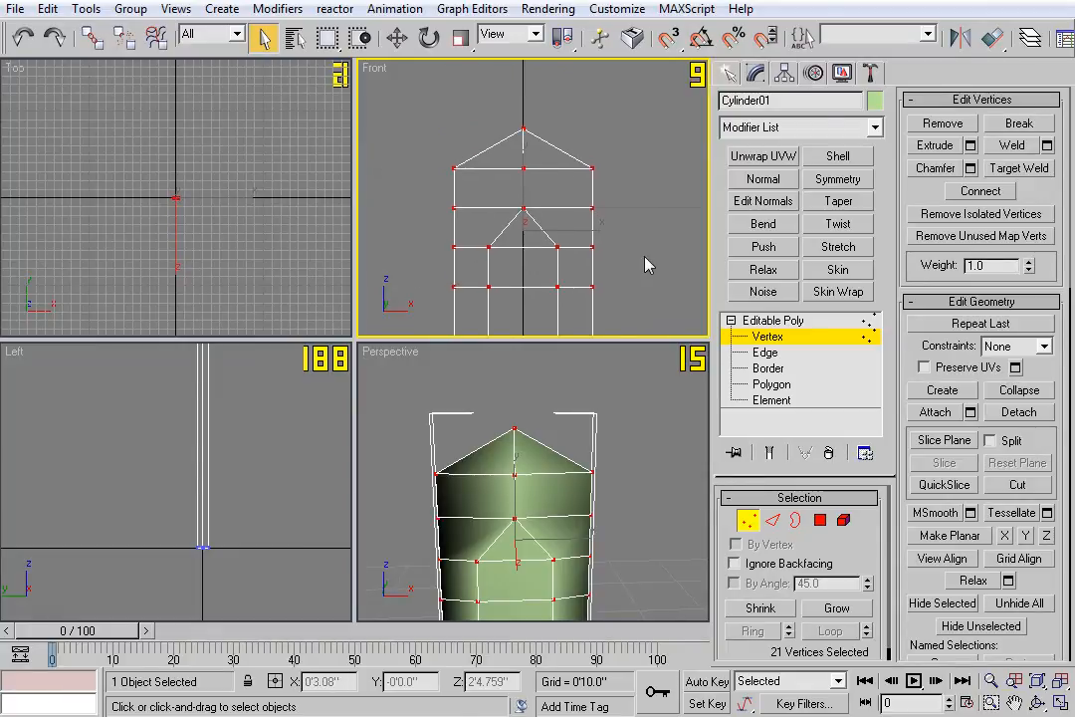
{"action": "left_click", "coordinate": [875, 128]}
{"action": "scroll", "coordinate": [891, 363], "scroll_direction": "down", "scroll_amount": 8}
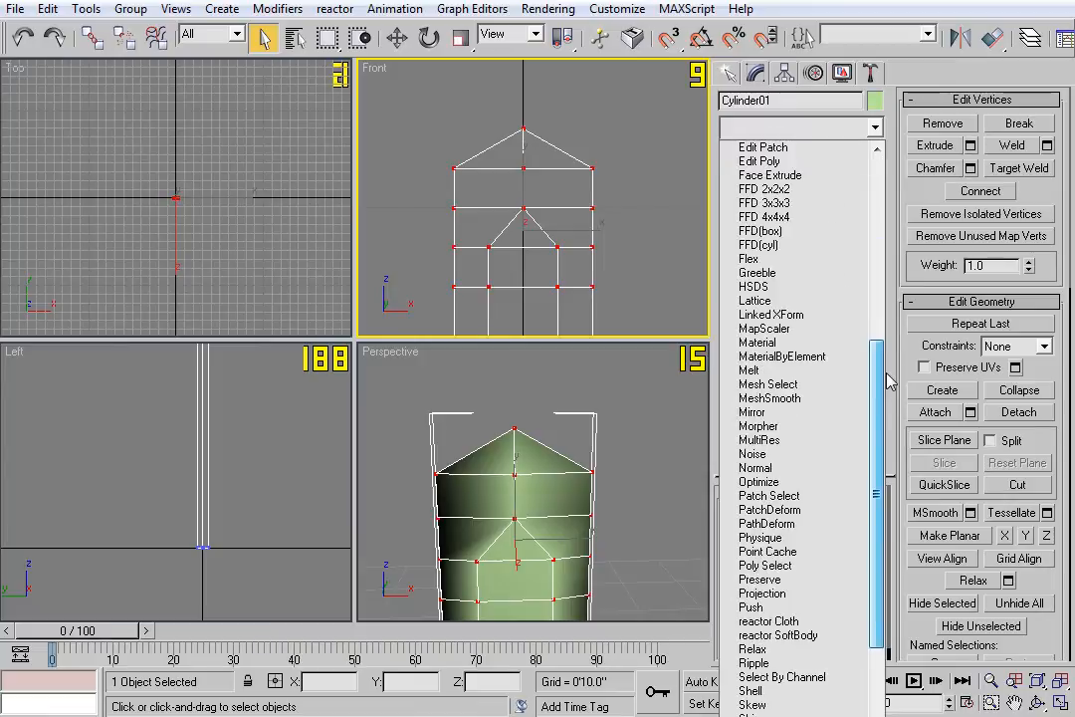
{"action": "scroll", "coordinate": [891, 364], "scroll_direction": "up", "scroll_amount": 4}
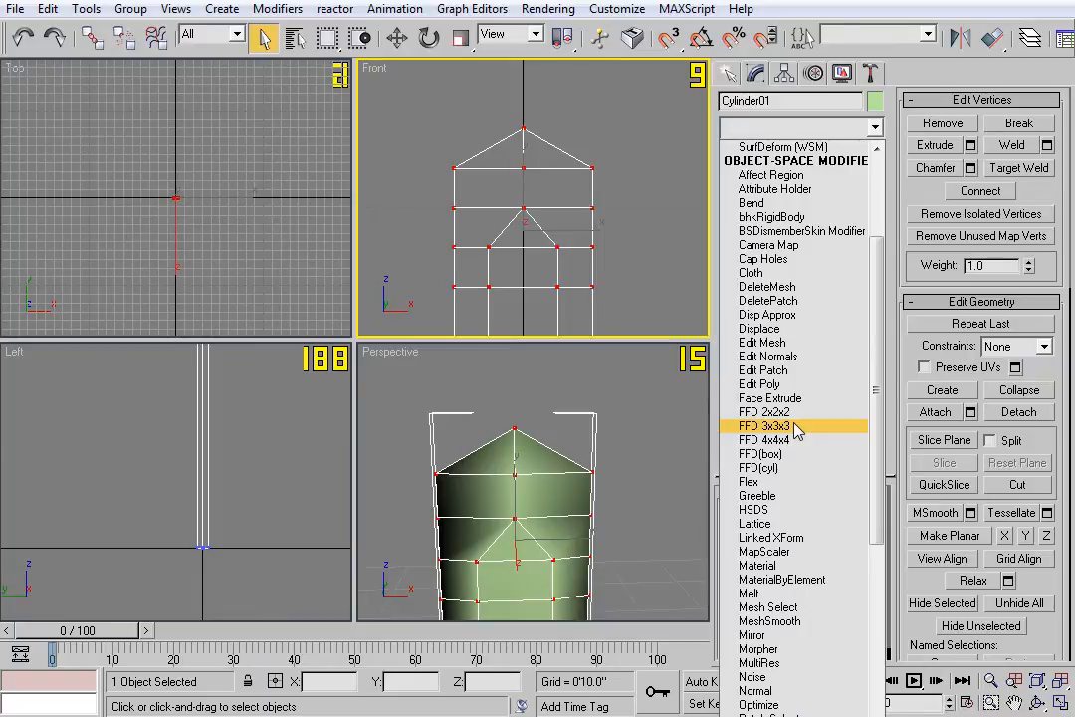
{"action": "left_click", "coordinate": [797, 428]}
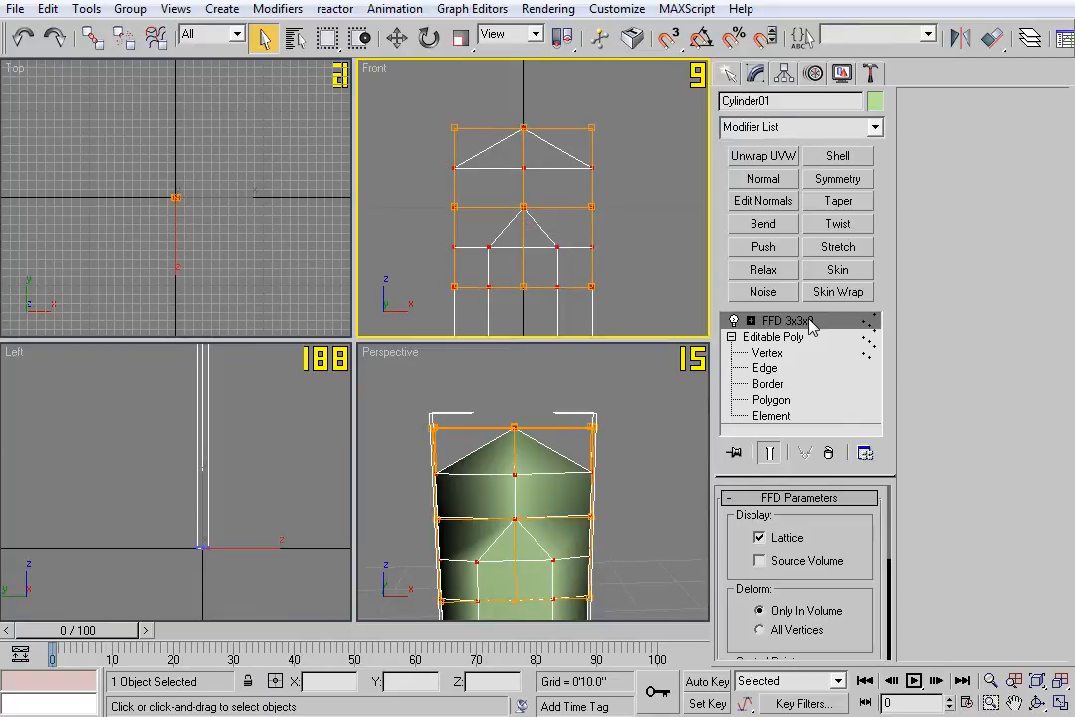
Scale the FFD lattice's top row of control points inward to a single point at the slat's tip.
{"action": "left_click", "coordinate": [812, 322]}
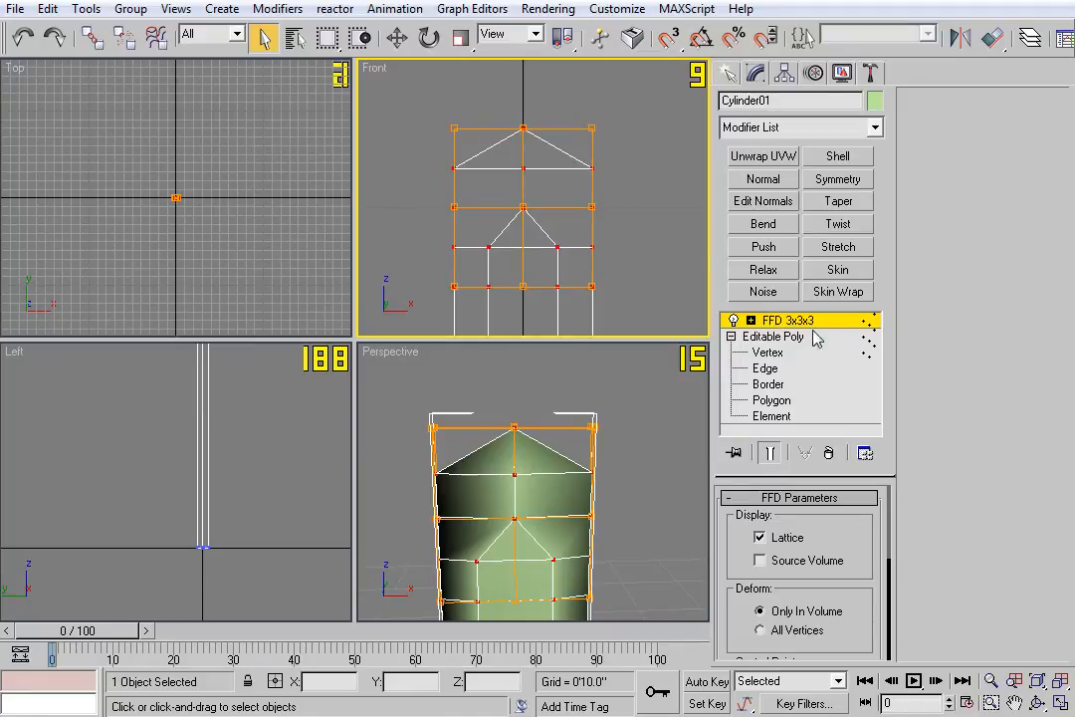
{"action": "left_click_drag", "start_coordinate": [634, 109], "coordinate": [427, 169]}
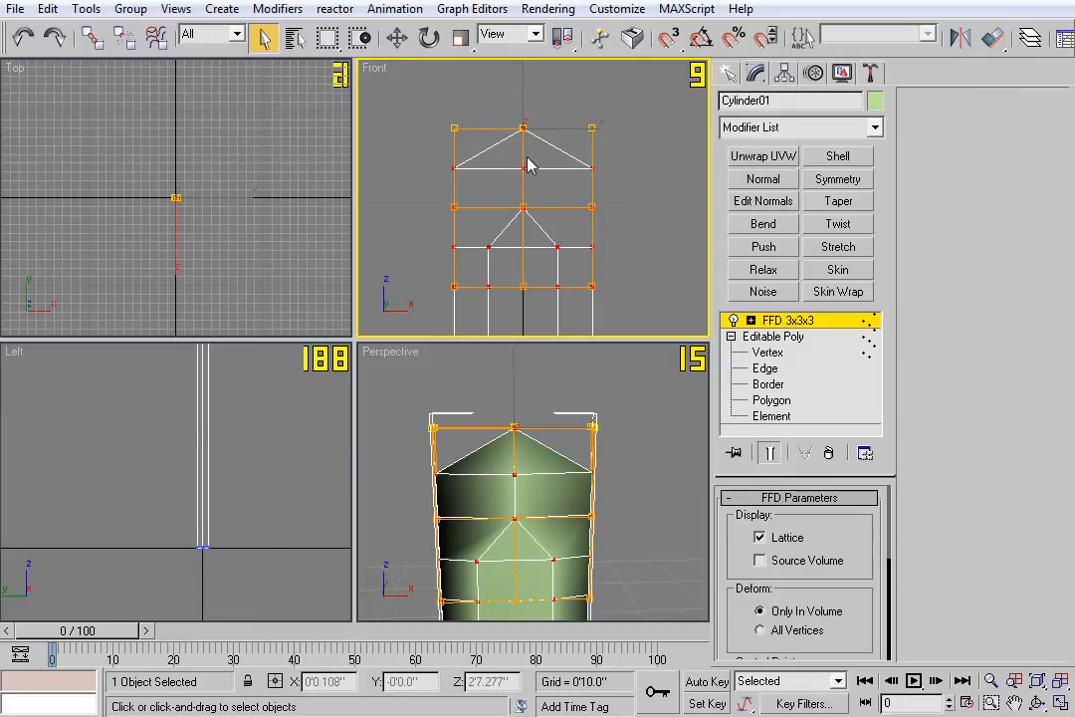
{"action": "left_click", "coordinate": [750, 320]}
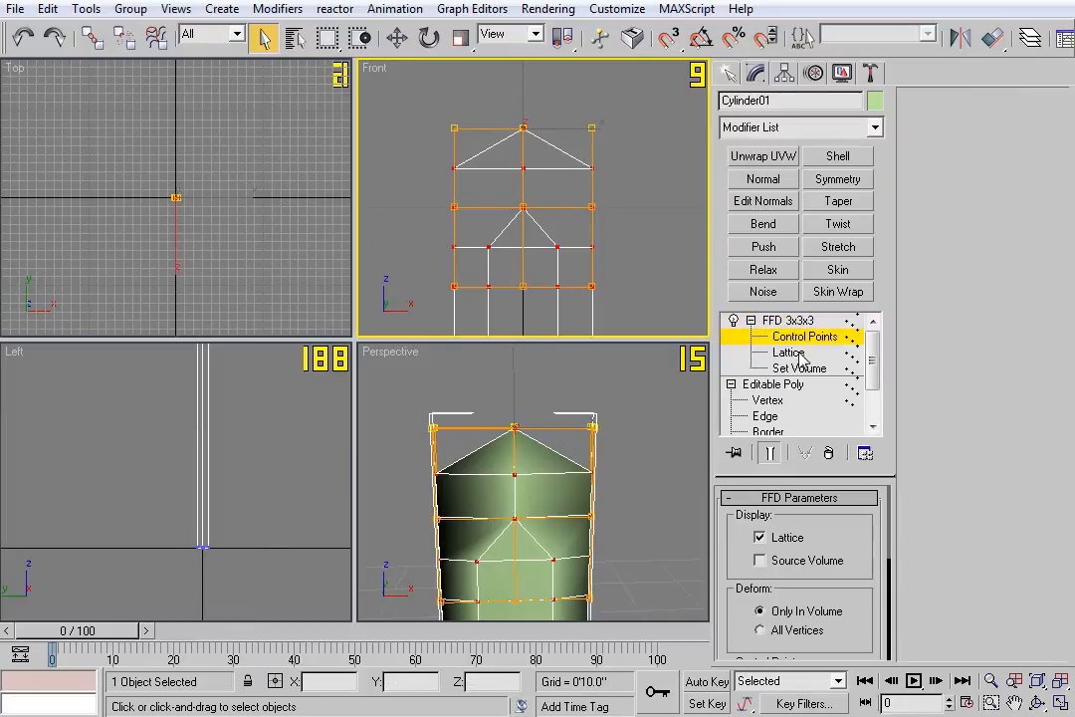
{"action": "left_click", "coordinate": [751, 320]}
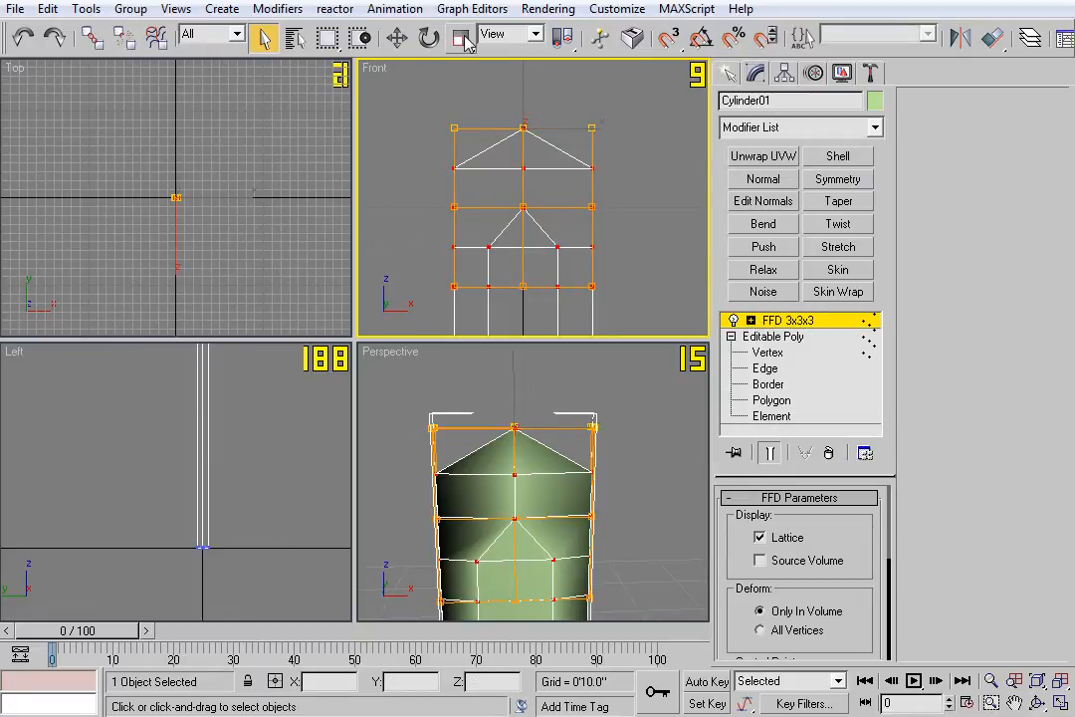
{"action": "left_click", "coordinate": [462, 40]}
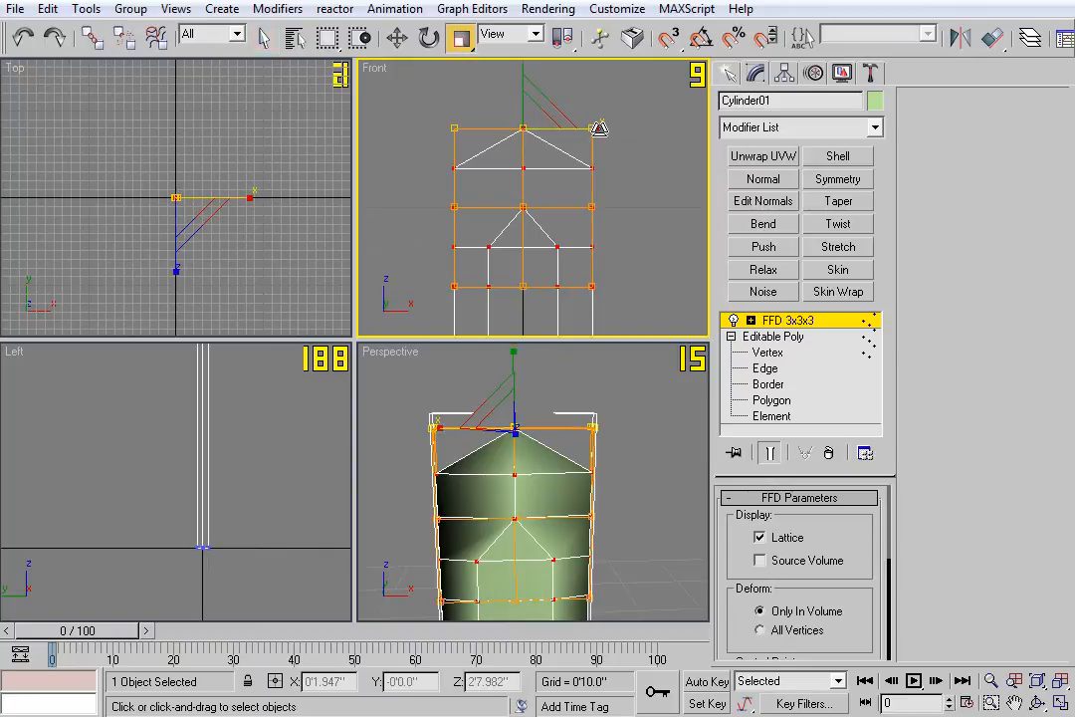
{"action": "left_click_drag", "start_coordinate": [599, 127], "coordinate": [1, 265]}
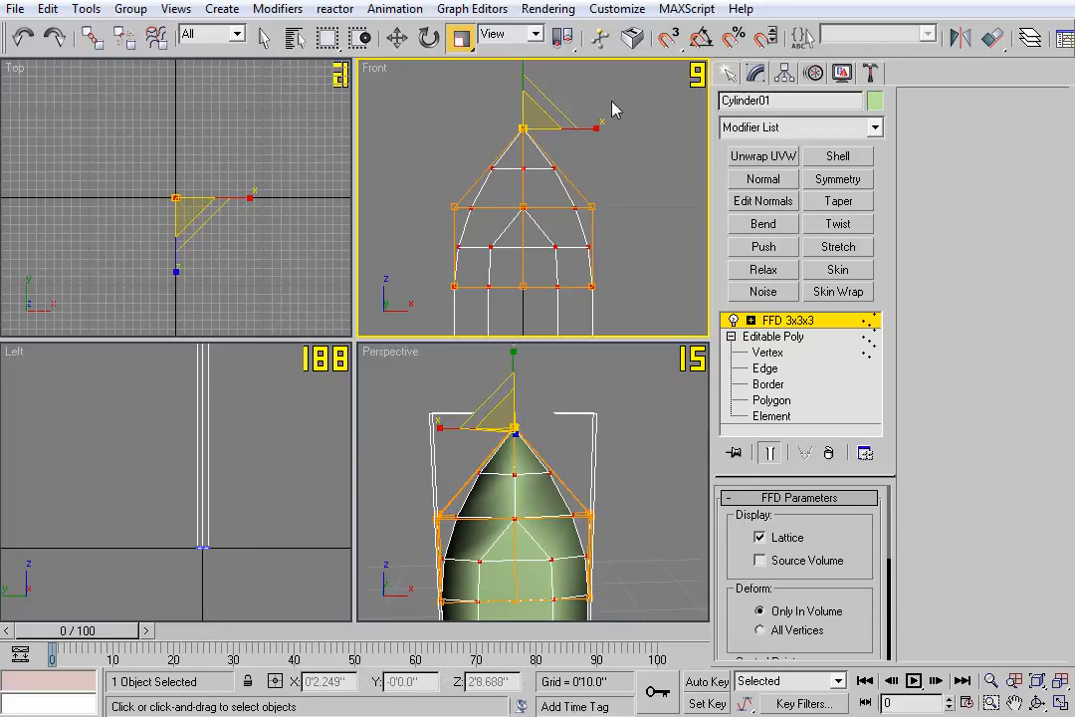
{"action": "left_click_drag", "start_coordinate": [554, 139], "coordinate": [320, 137]}
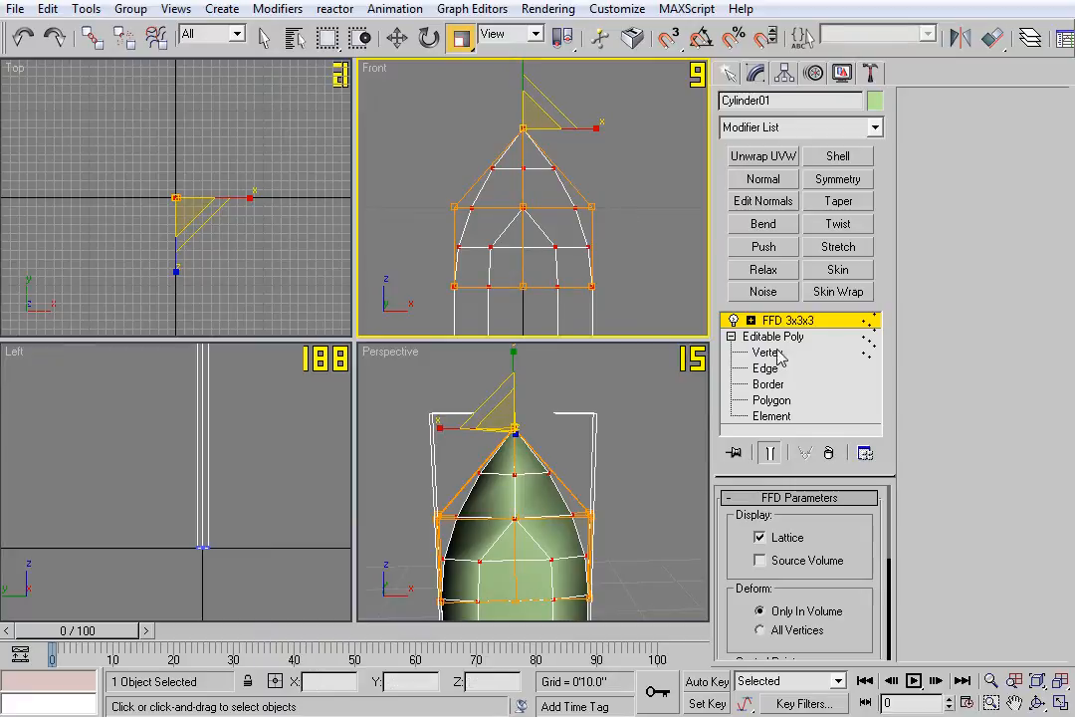
Collapse the FFD 3x3x3 modifier into the Editable Poly and return to the Vertex sub-object level.
{"action": "right_click", "coordinate": [823, 328]}
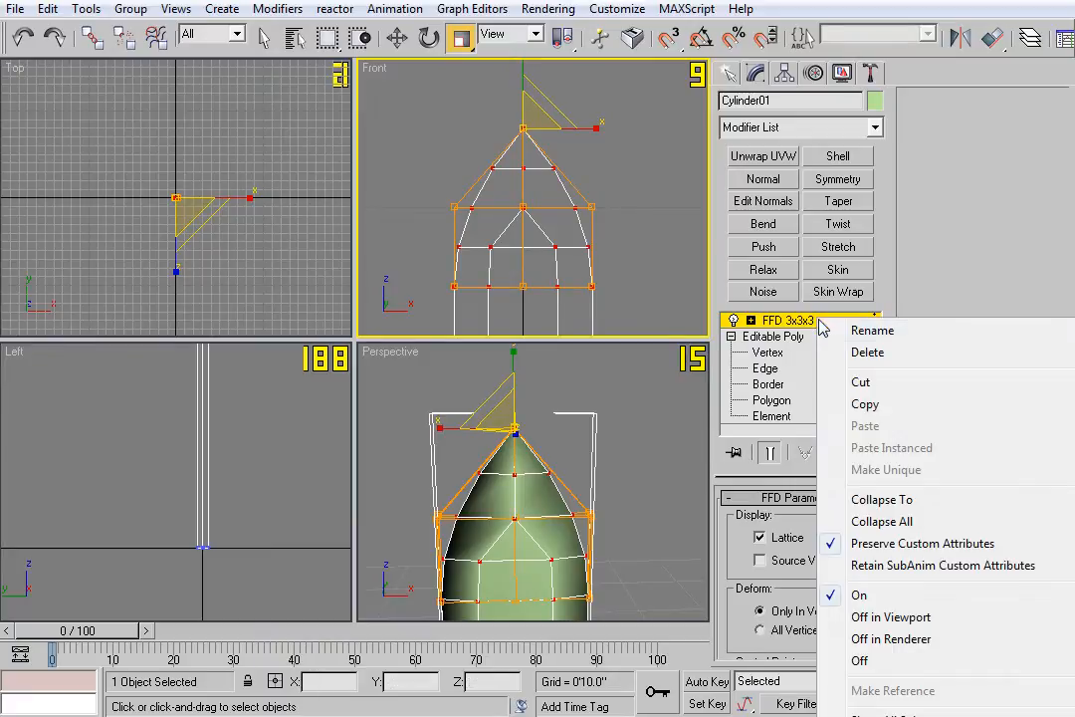
{"action": "left_click", "coordinate": [885, 501]}
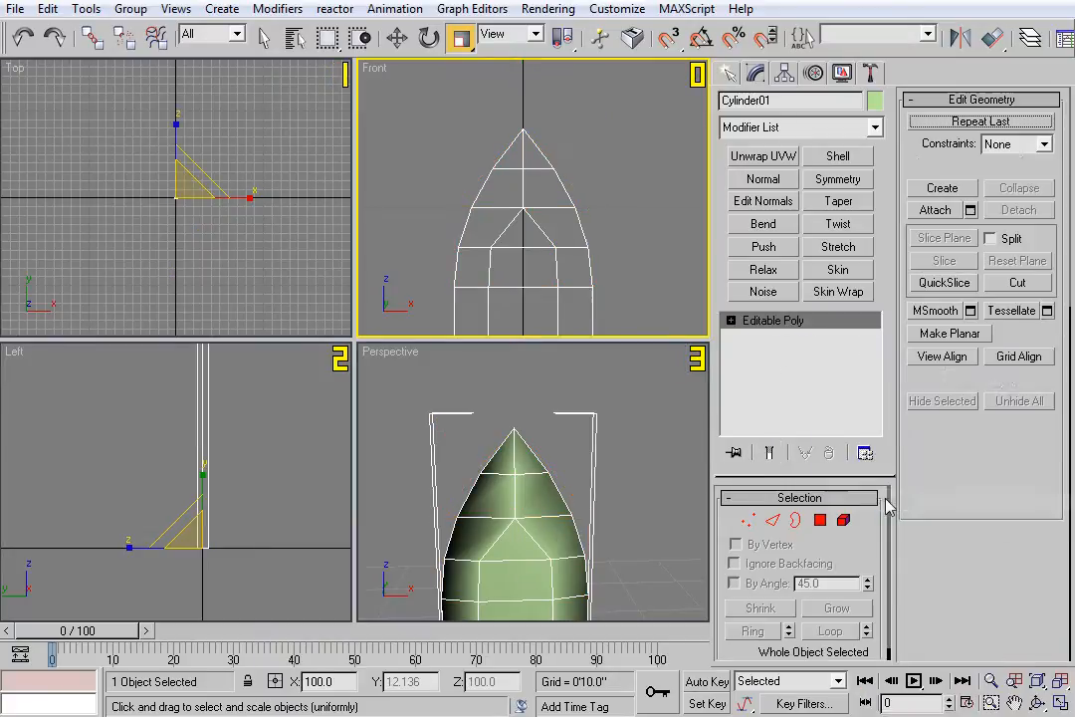
{"action": "left_click", "coordinate": [753, 520]}
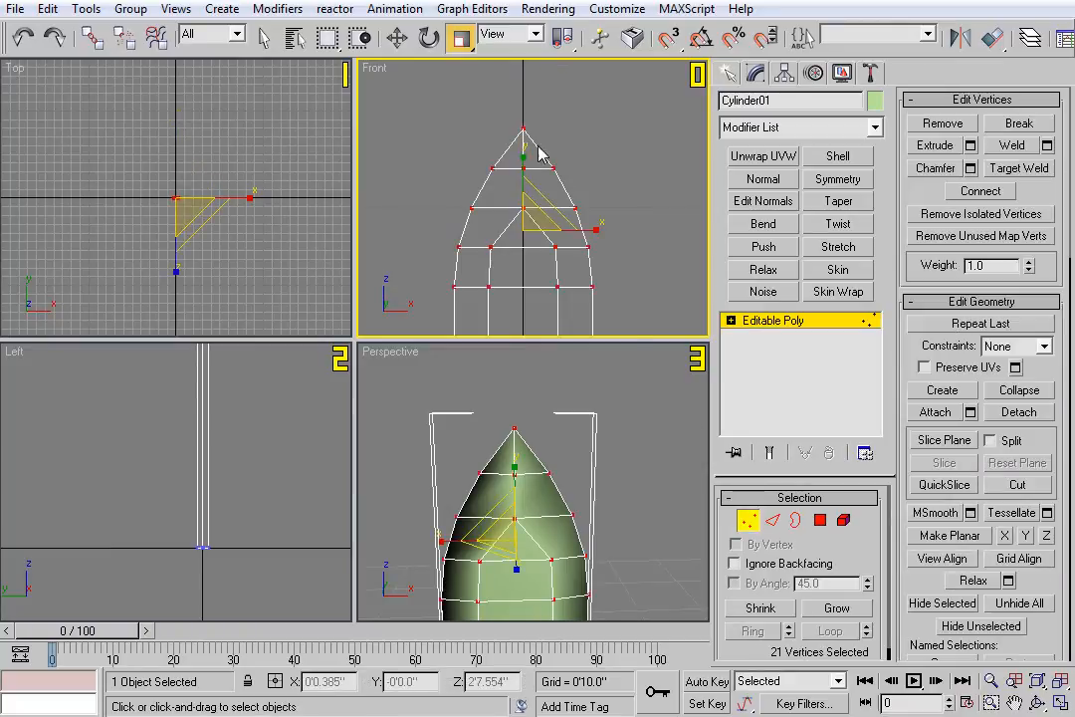
Scale the four inner vertices in the third row below the tip closer to the slat's centre line.
{"action": "left_click", "coordinate": [523, 129]}
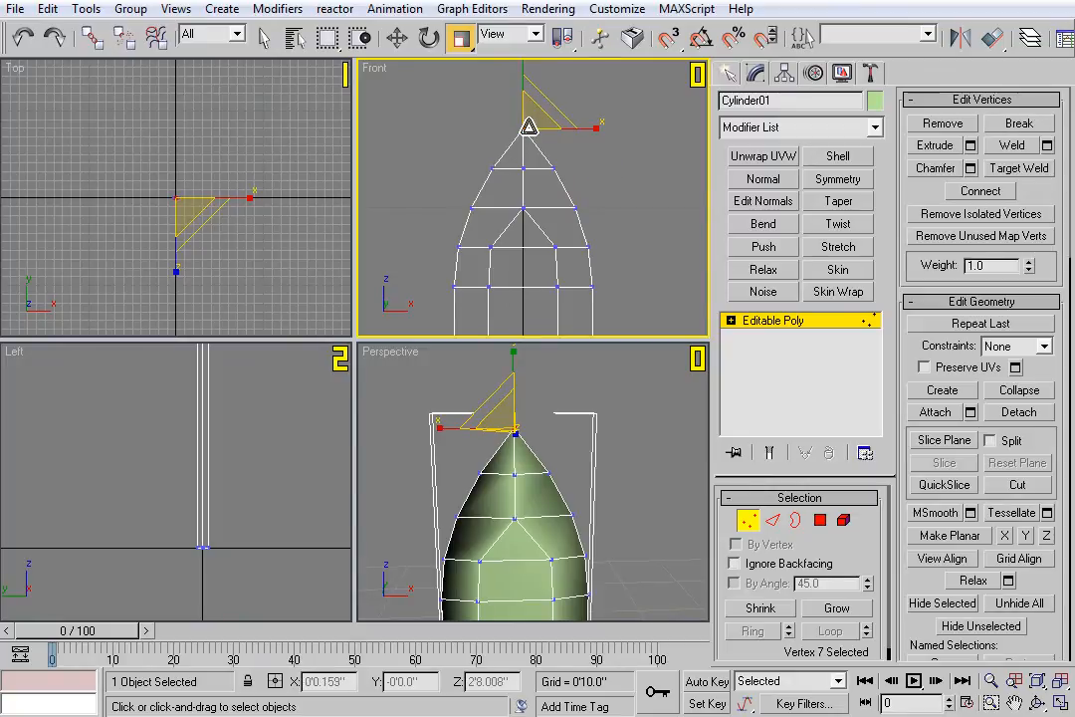
{"action": "middle_click_drag", "start_coordinate": [624, 219], "coordinate": [632, 175]}
{"action": "scroll", "coordinate": [527, 195], "scroll_direction": "up", "scroll_amount": 2}
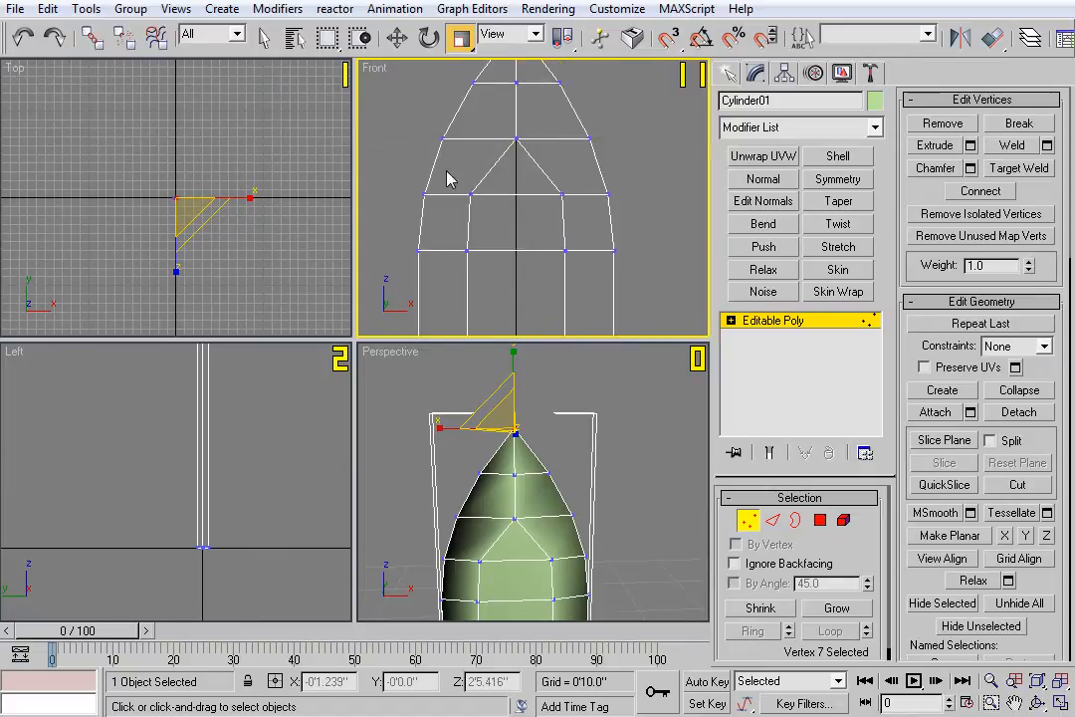
{"action": "mouse_move", "coordinate": [576, 218]}
{"action": "left_mouse_down"}
{"action": "mouse_move", "coordinate": [586, 197]}
{"action": "mouse_move", "coordinate": [564, 207]}
{"action": "left_mouse_up"}
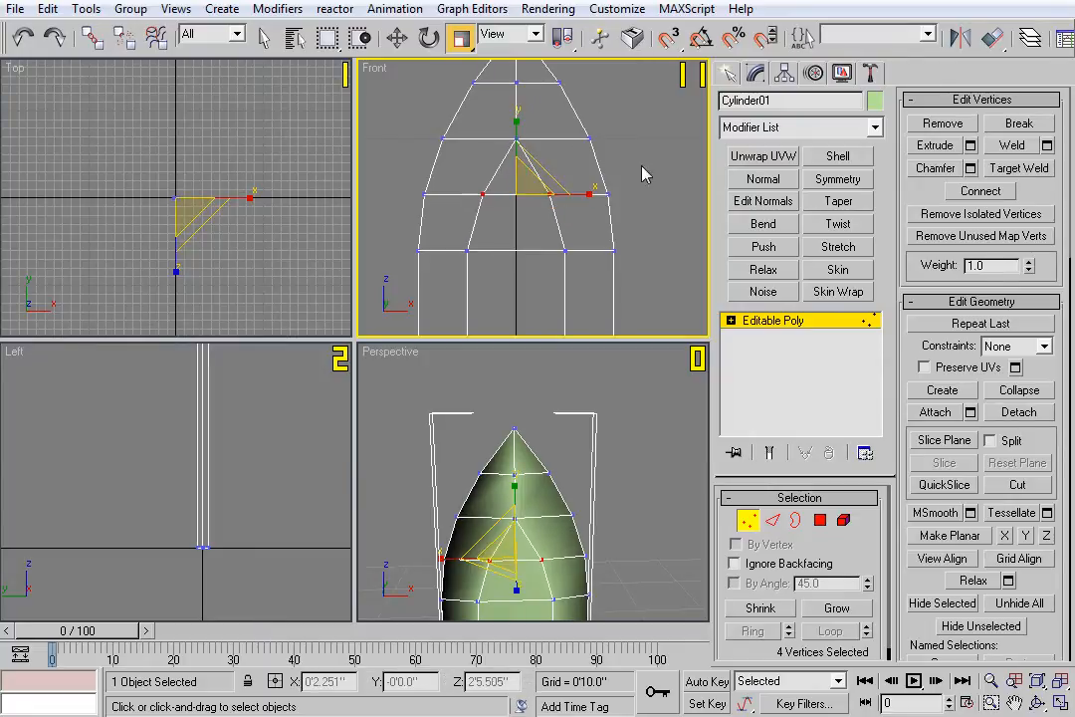
{"action": "middle_click_drag", "start_coordinate": [643, 168], "coordinate": [634, 233]}
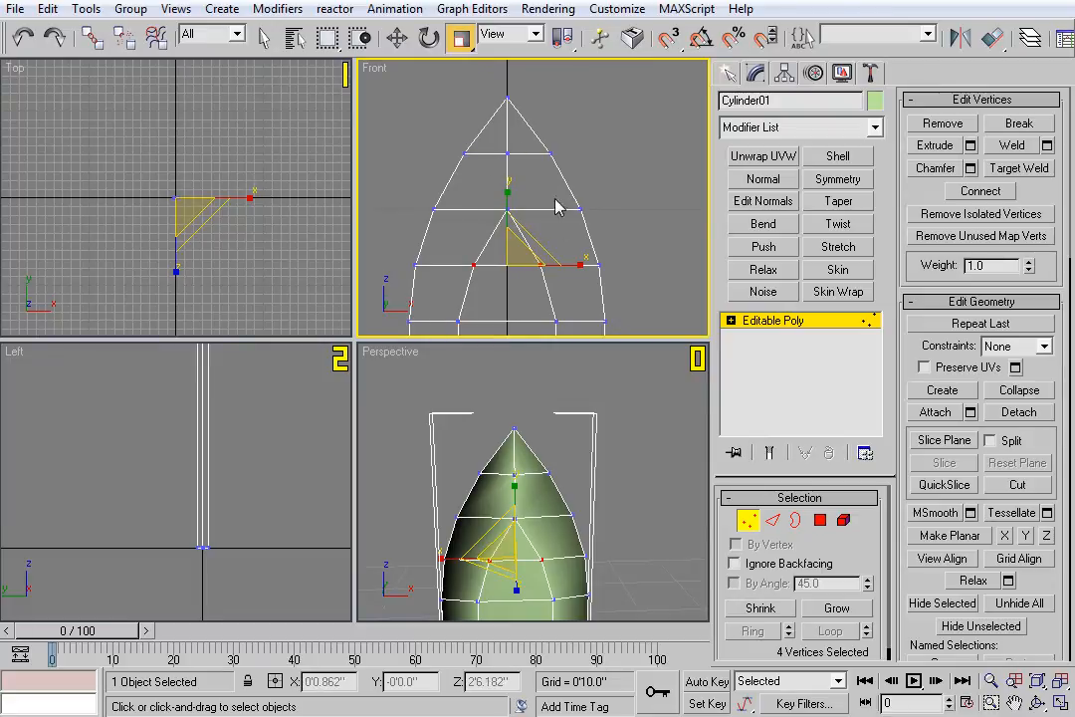
At the Edge level, select the front and back centre edges at the base of the pointed end and extend the selection with Ring.
{"action": "middle_click_drag", "start_coordinate": [647, 200], "coordinate": [620, 101]}
{"action": "scroll", "coordinate": [620, 101], "scroll_direction": "down", "scroll_amount": 2}
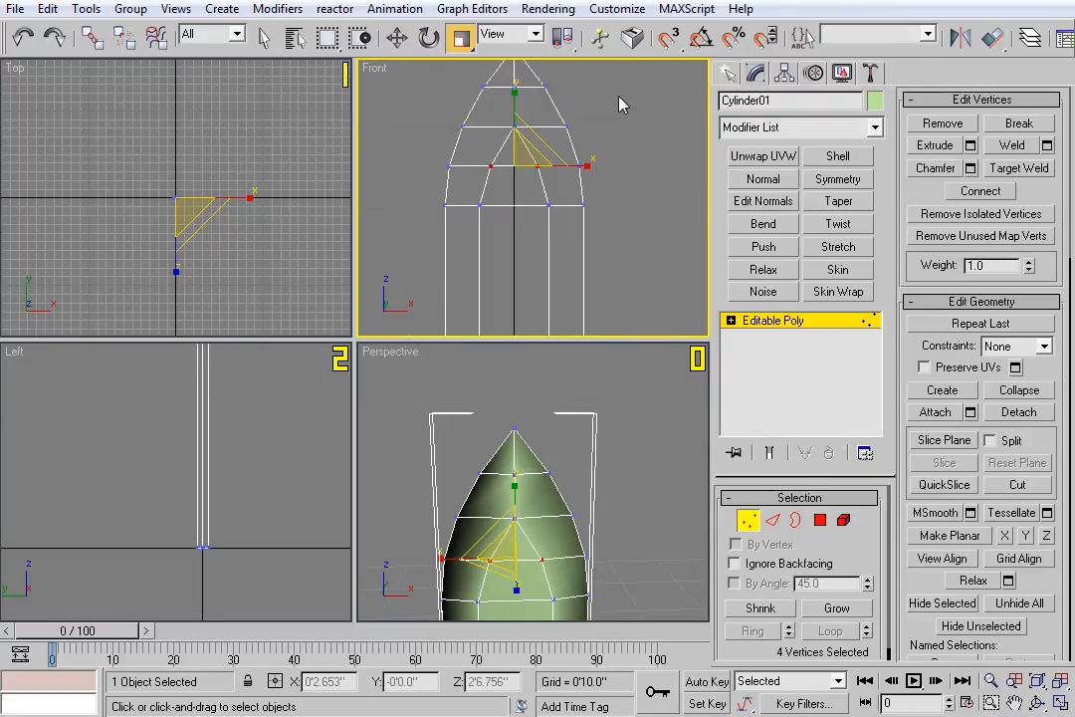
{"action": "left_click", "coordinate": [773, 521]}
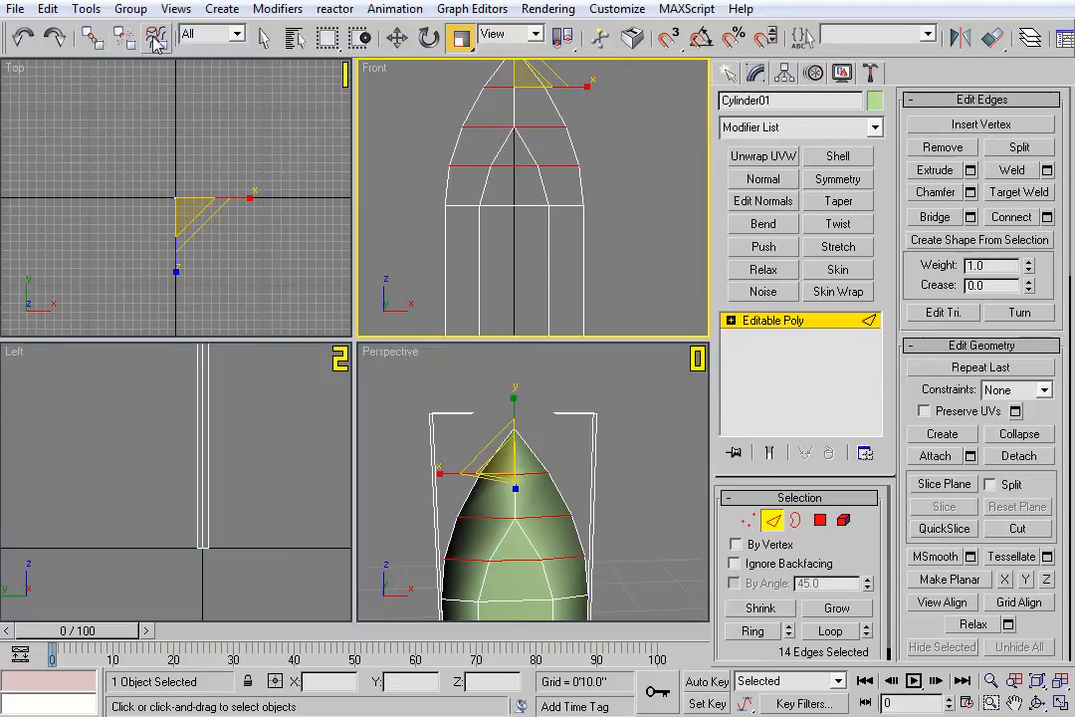
{"action": "left_click", "coordinate": [265, 39]}
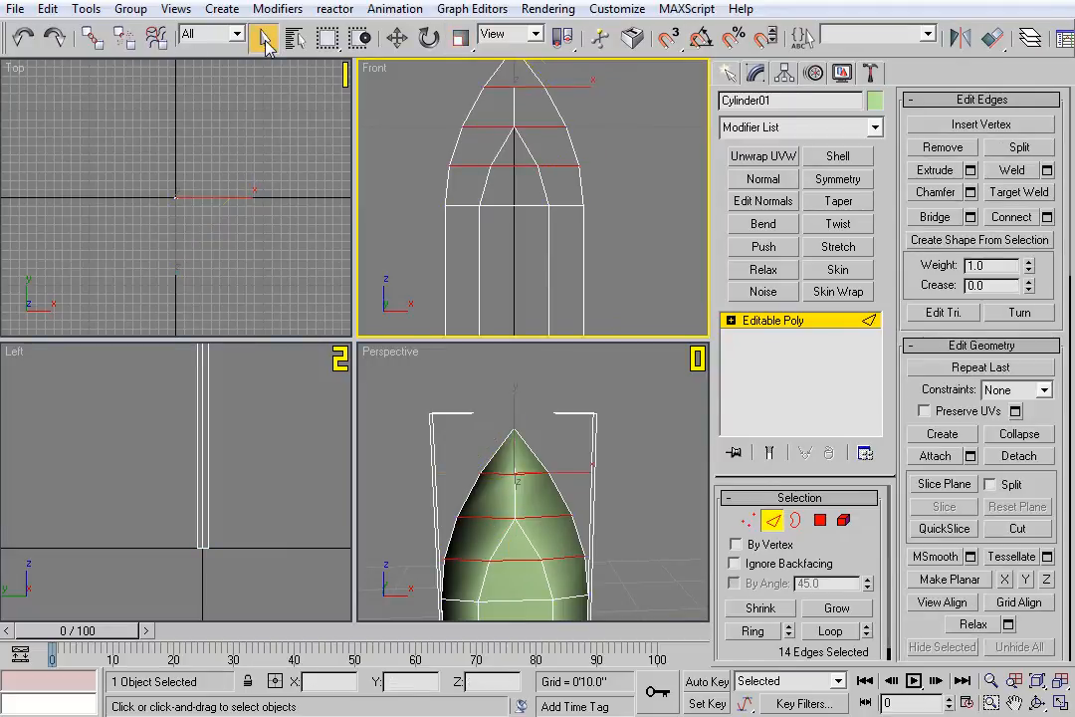
{"action": "left_click", "coordinate": [528, 199]}
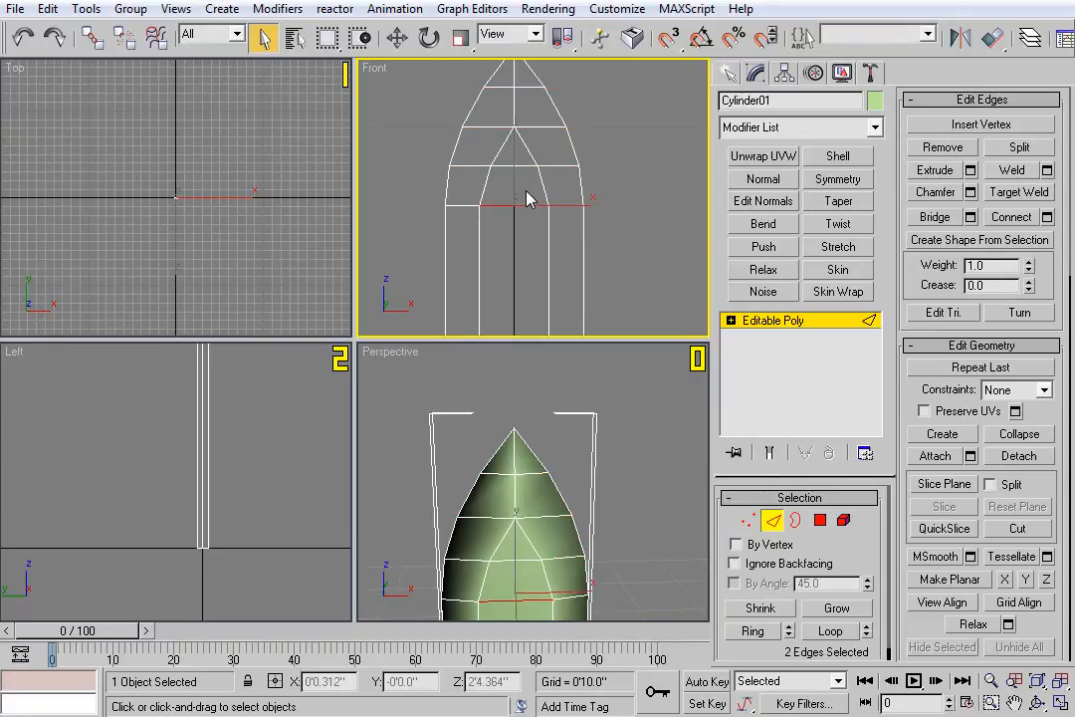
{"action": "left_click", "coordinate": [518, 205]}
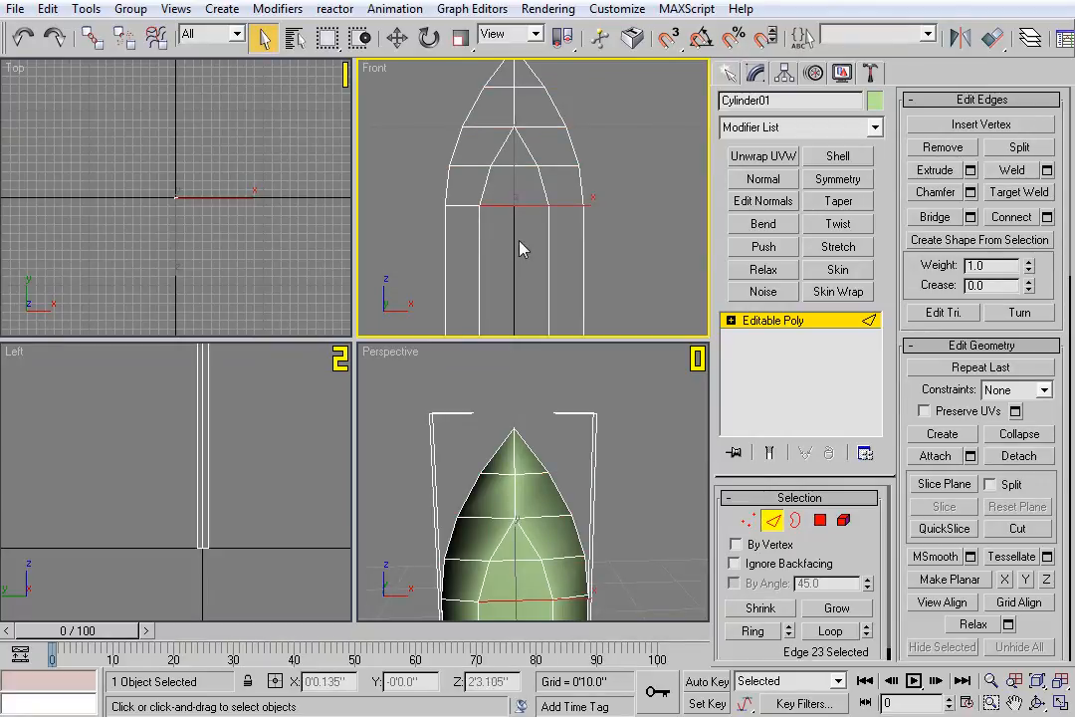
{"action": "left_click", "coordinate": [535, 205], "text": "ctrl"}
{"action": "middle_click_drag", "start_coordinate": [610, 472], "coordinate": [605, 307]}
{"action": "scroll", "coordinate": [618, 486], "scroll_direction": "down", "scroll_amount": 3}
{"action": "middle_click_drag", "start_coordinate": [603, 422], "coordinate": [610, 507], "text": "alt"}
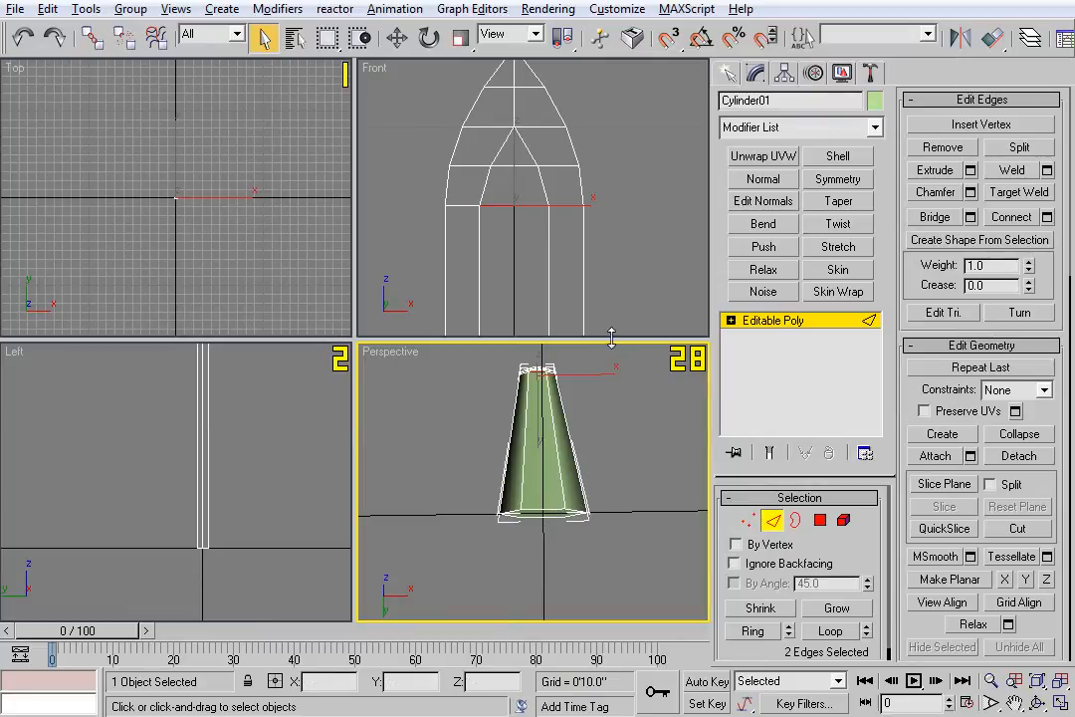
{"action": "scroll", "coordinate": [593, 492], "scroll_direction": "up", "scroll_amount": 5}
{"action": "middle_click_drag", "start_coordinate": [599, 511], "coordinate": [583, 478]}
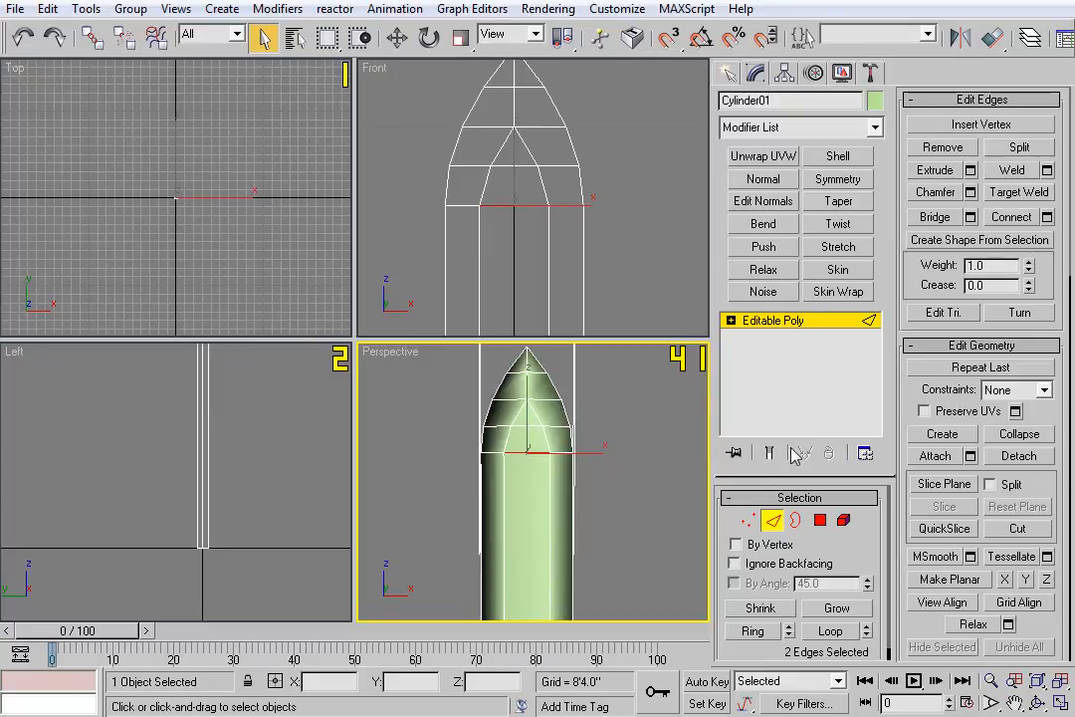
{"action": "left_click", "coordinate": [760, 634]}
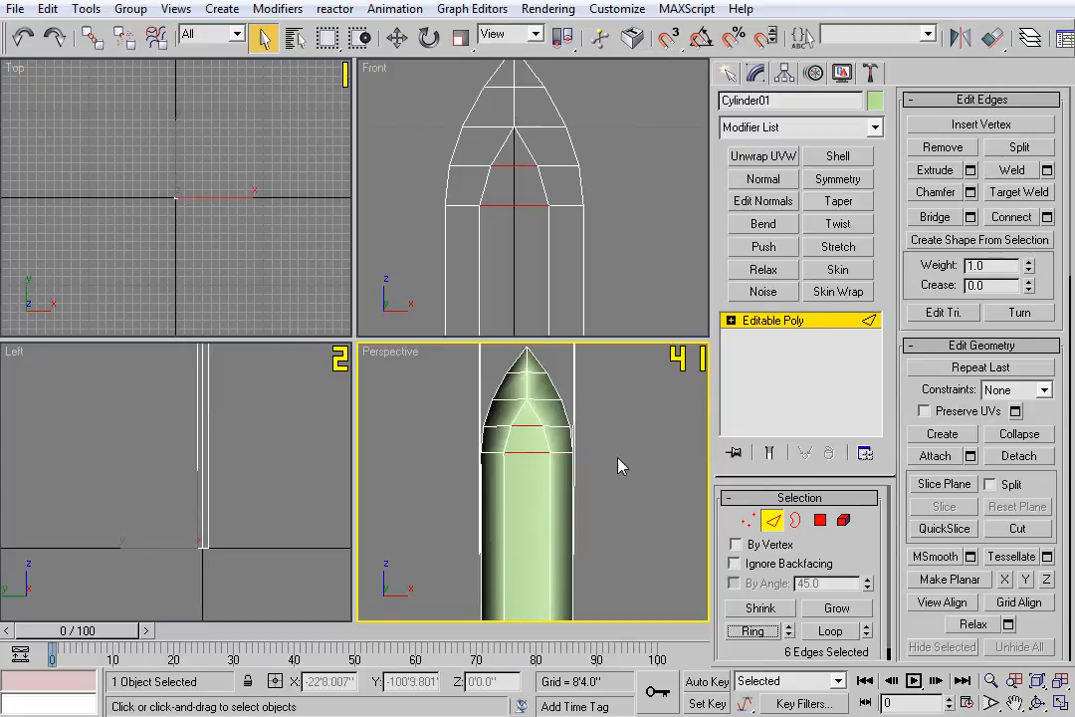
Connect the selected ring of centre edges with 3 segments using the Connect Edges settings.
{"action": "middle_click_drag", "start_coordinate": [586, 250], "coordinate": [594, 47]}
{"action": "scroll", "coordinate": [615, 227], "scroll_direction": "down", "scroll_amount": 5}
{"action": "middle_click_drag", "start_coordinate": [615, 227], "coordinate": [602, 4]}
{"action": "middle_click_drag", "start_coordinate": [590, 204], "coordinate": [625, 391]}
{"action": "scroll", "coordinate": [573, 274], "scroll_direction": "up", "scroll_amount": 5}
{"action": "middle_click_drag", "start_coordinate": [607, 247], "coordinate": [591, 149]}
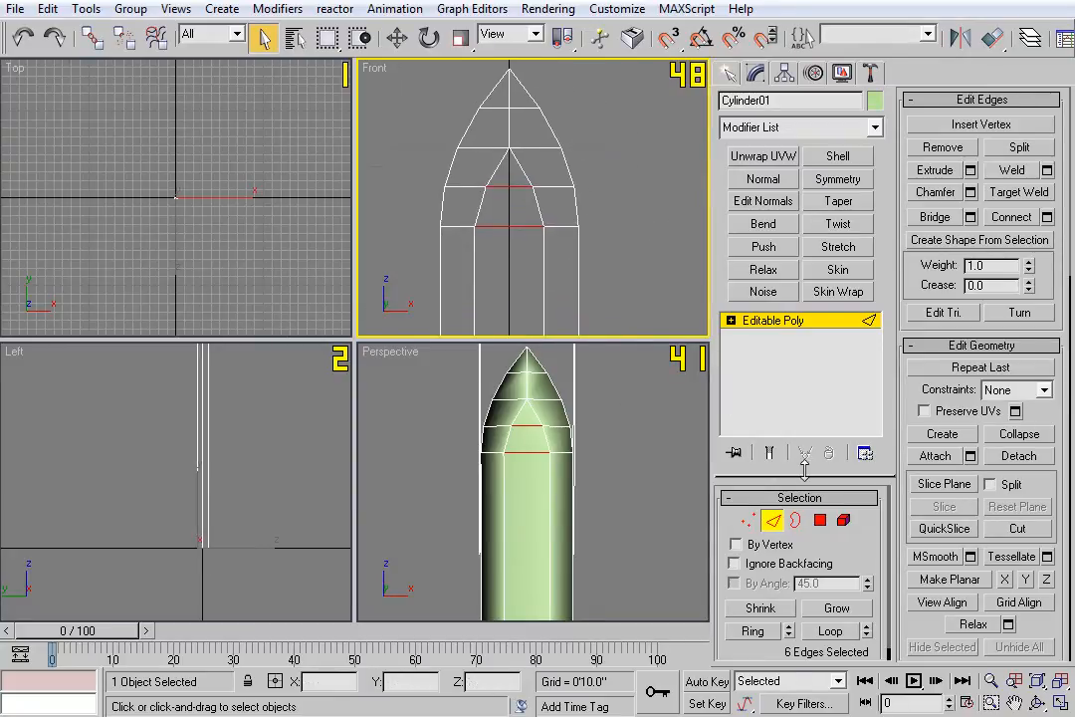
{"action": "left_click", "coordinate": [1046, 216]}
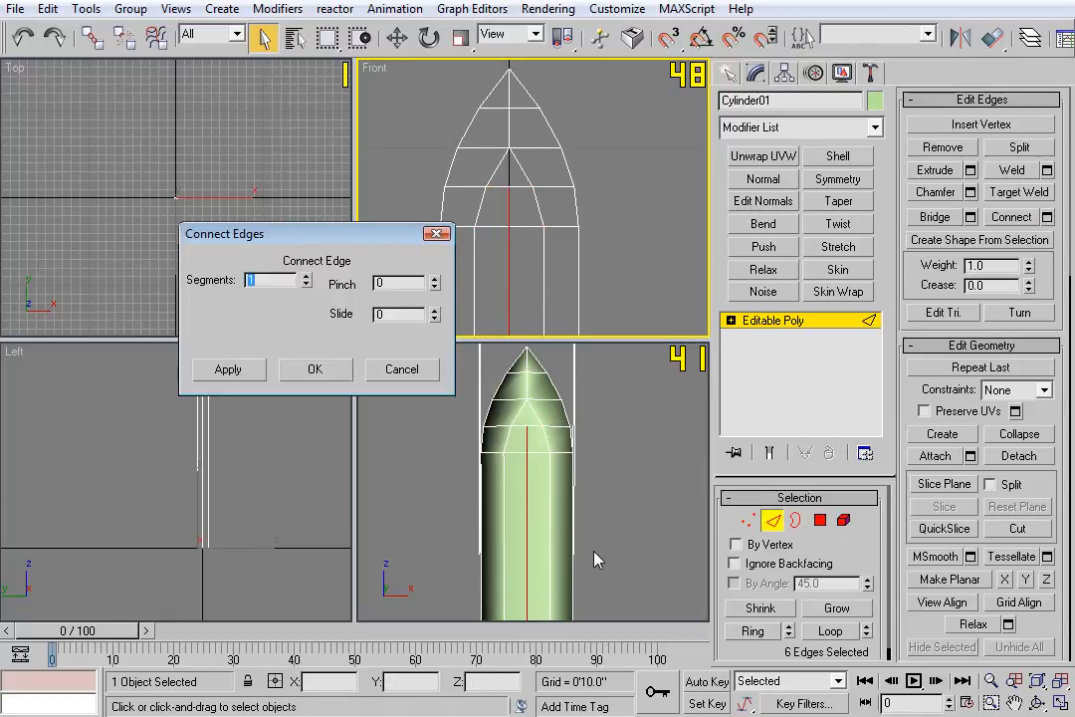
{"action": "middle_click_drag", "start_coordinate": [597, 557], "coordinate": [606, 440]}
{"action": "middle_click_drag", "start_coordinate": [610, 533], "coordinate": [584, 403]}
{"action": "middle_click_drag", "start_coordinate": [543, 532], "coordinate": [552, 365]}
{"action": "middle_click_drag", "start_coordinate": [547, 496], "coordinate": [562, 356], "text": "alt"}
{"action": "middle_click_drag", "start_coordinate": [551, 474], "coordinate": [519, 453], "text": "alt"}
{"action": "scroll", "coordinate": [574, 513], "scroll_direction": "up", "scroll_amount": 3}
{"action": "middle_click_drag", "start_coordinate": [582, 525], "coordinate": [532, 511], "text": "alt"}
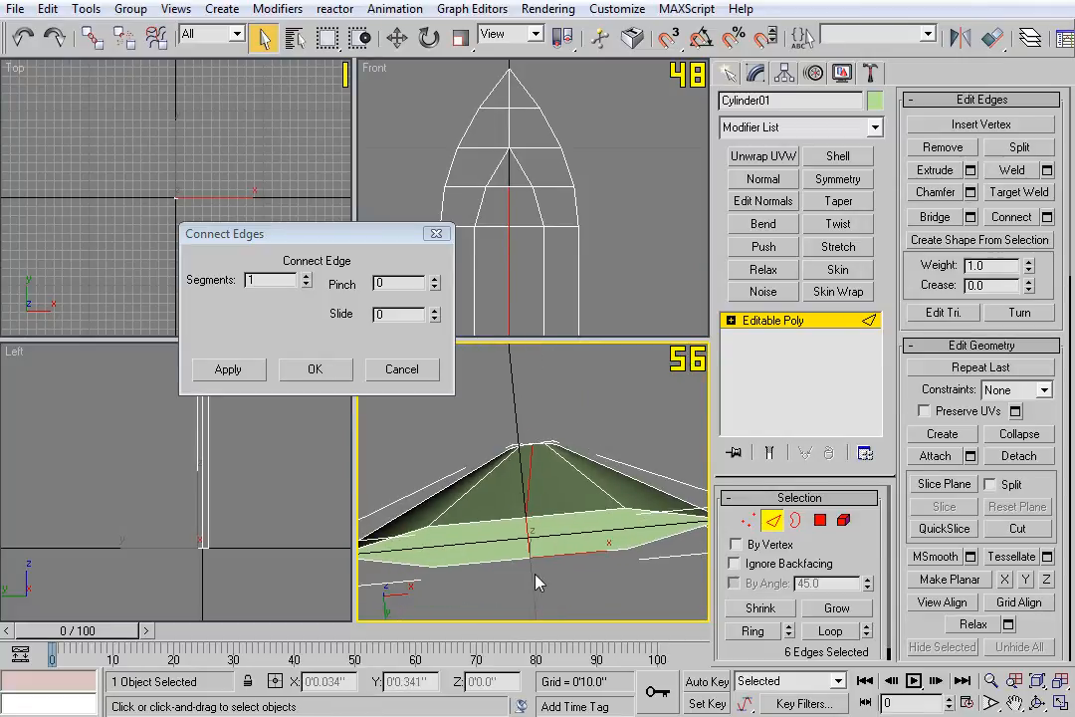
{"action": "left_click", "coordinate": [307, 278]}
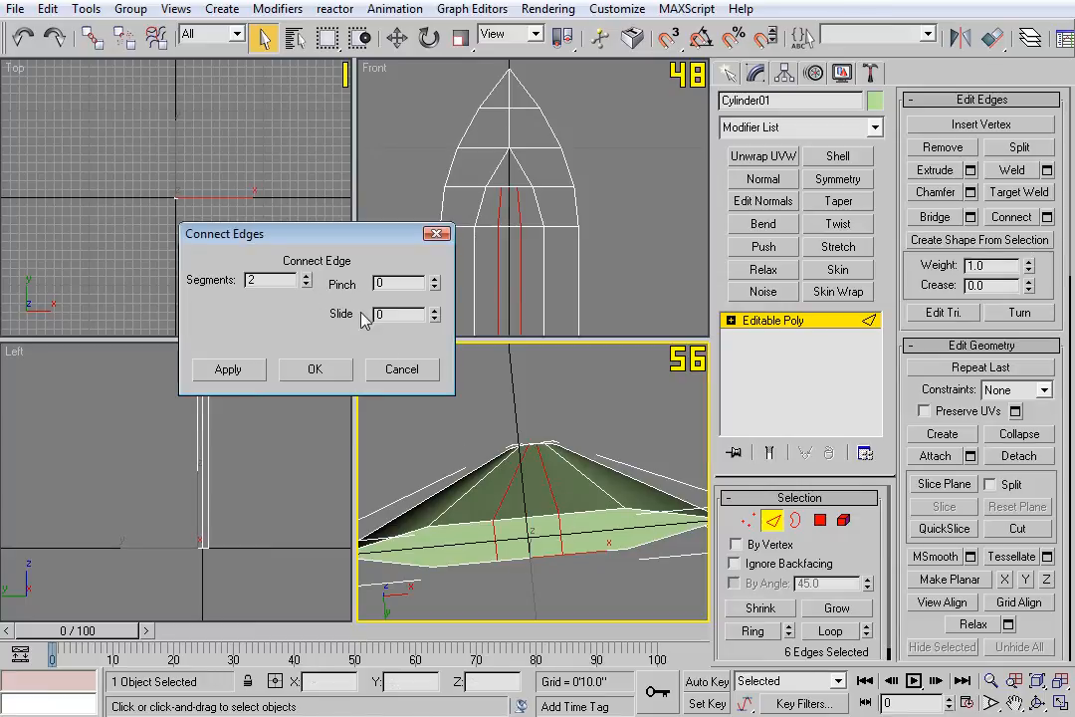
{"action": "left_click", "coordinate": [306, 277]}
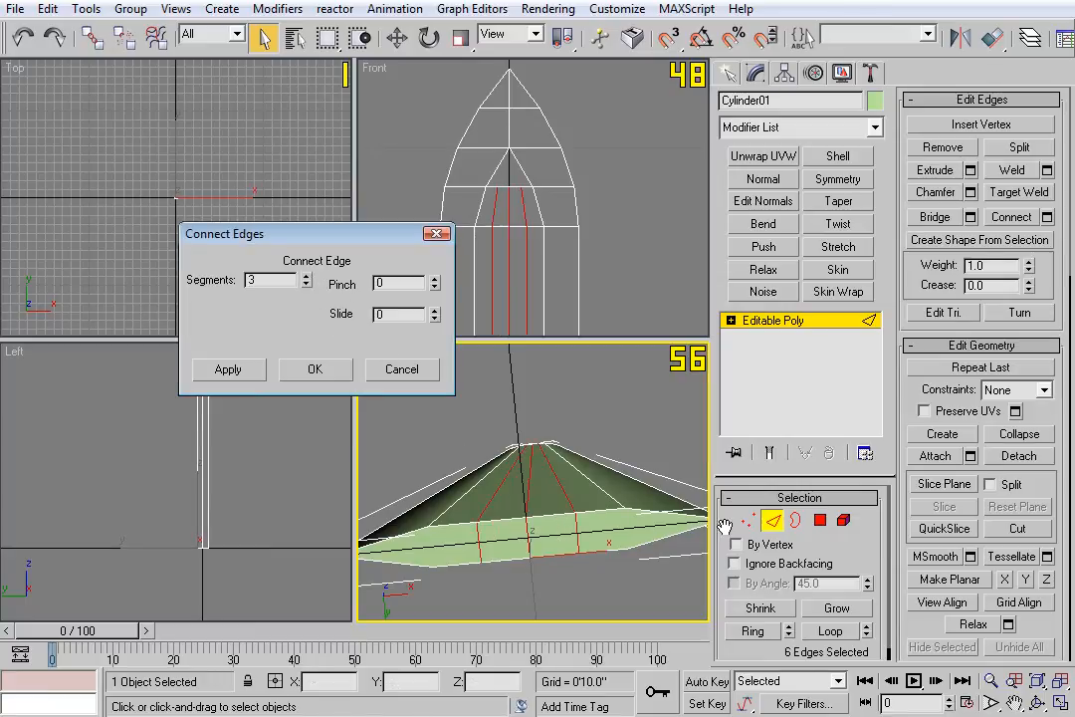
{"action": "left_click", "coordinate": [315, 370]}
Accept the edge connection and delete the four polygons that cap the slat's bottom end.
{"action": "middle_click_drag", "start_coordinate": [500, 497], "coordinate": [553, 492]}
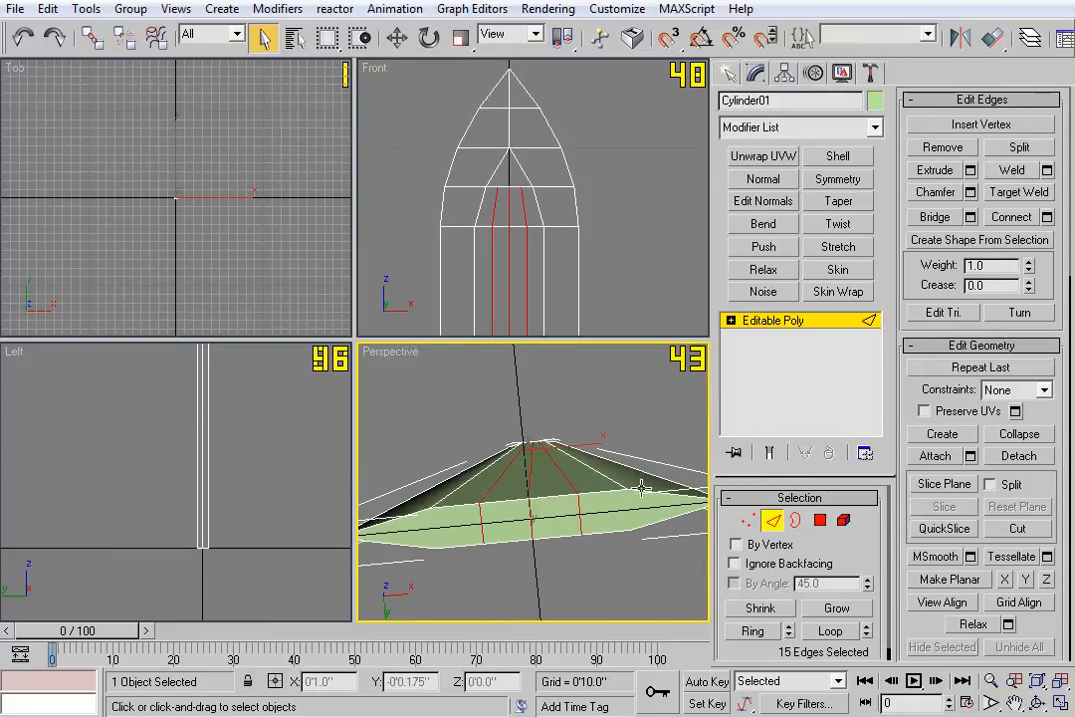
{"action": "key", "text": "4"}
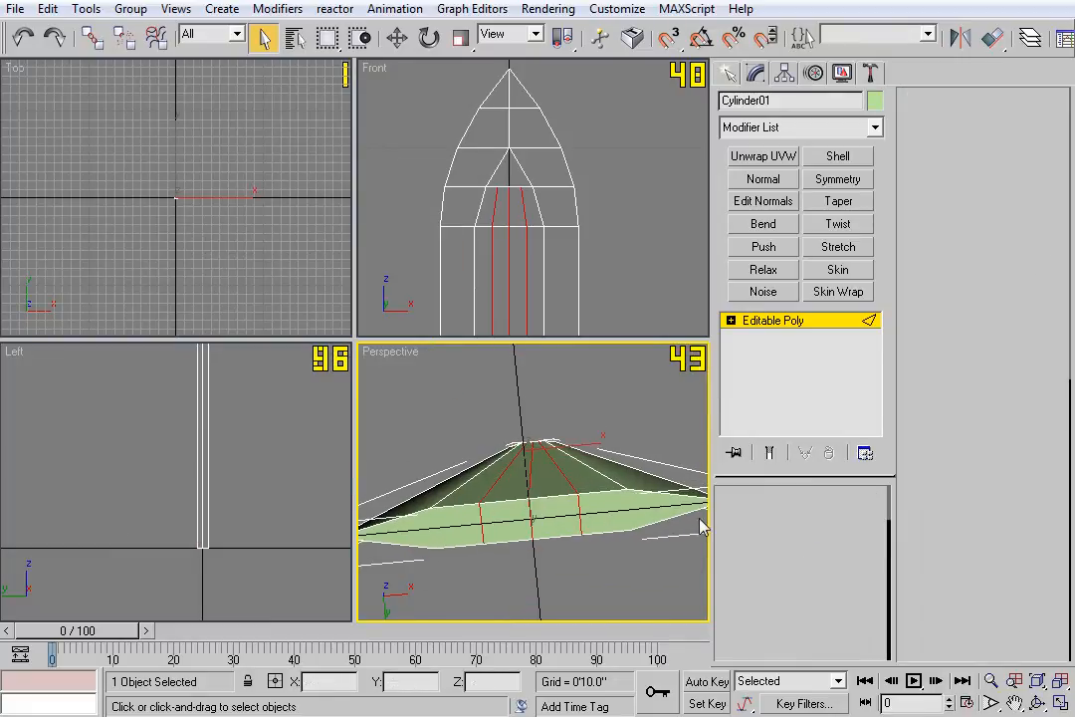
{"action": "left_click", "coordinate": [613, 516]}
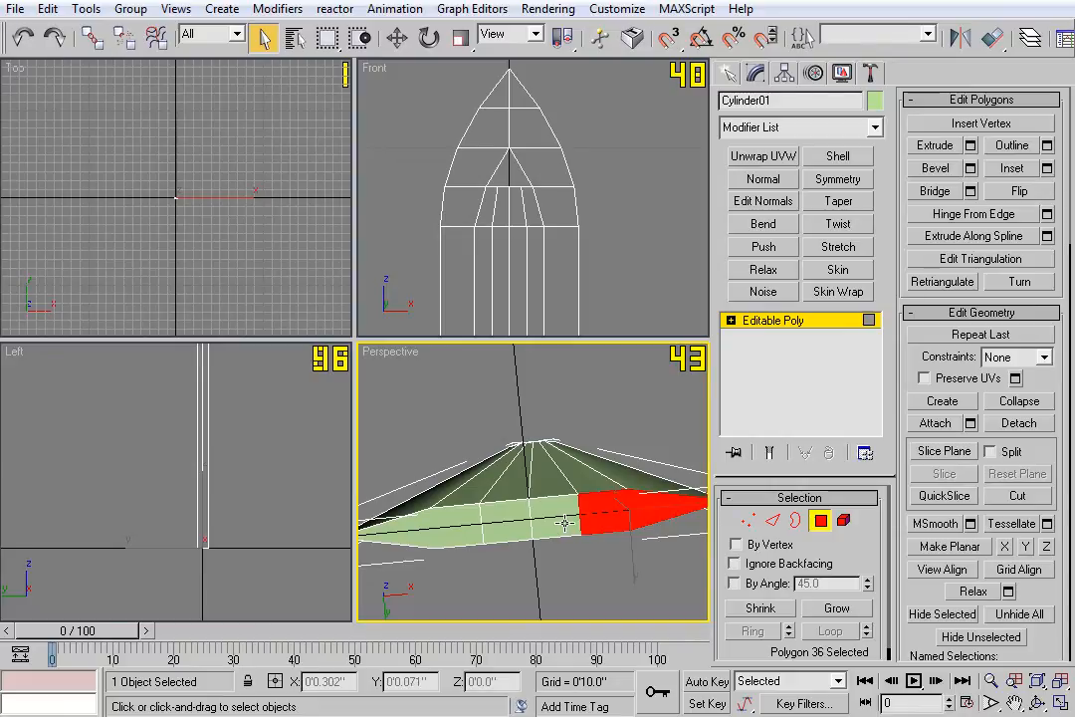
{"action": "left_click", "coordinate": [565, 525], "text": "ctrl"}
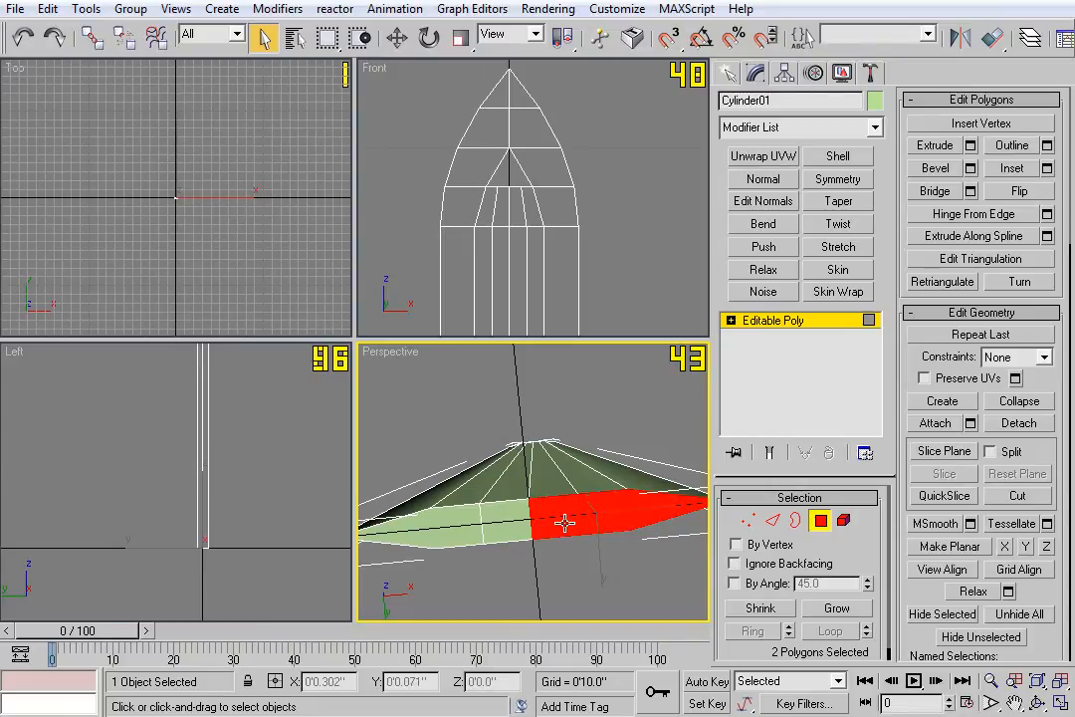
{"action": "left_click", "coordinate": [502, 523], "text": "ctrl"}
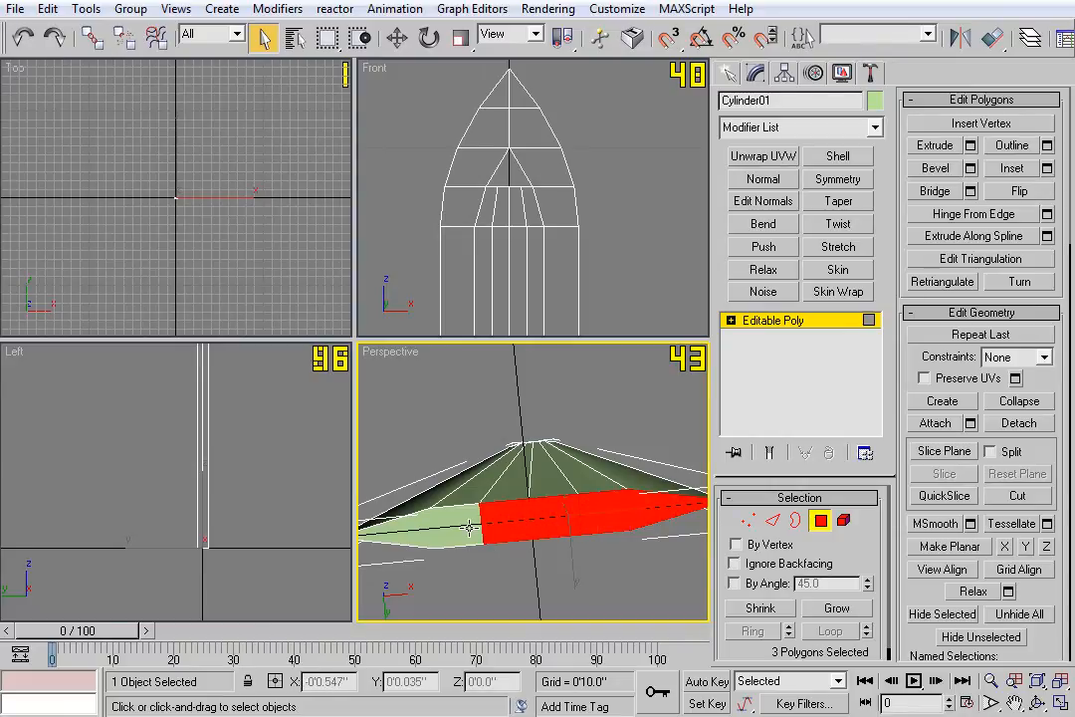
{"action": "left_click", "coordinate": [473, 526], "text": "ctrl"}
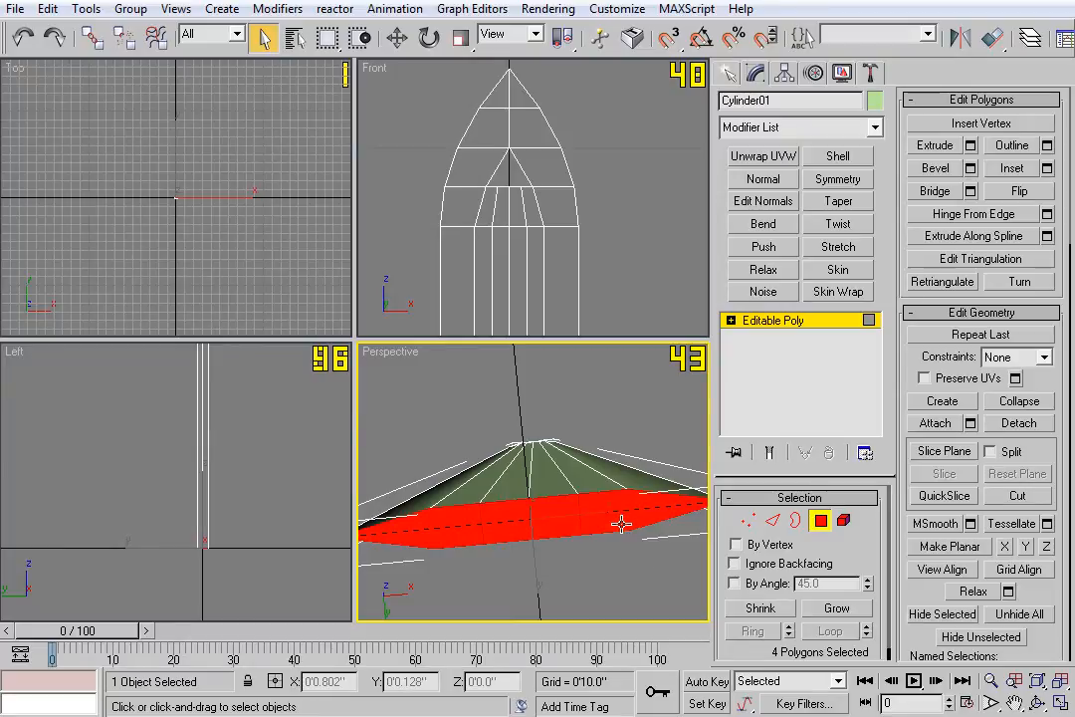
{"action": "key", "text": "Delete"}
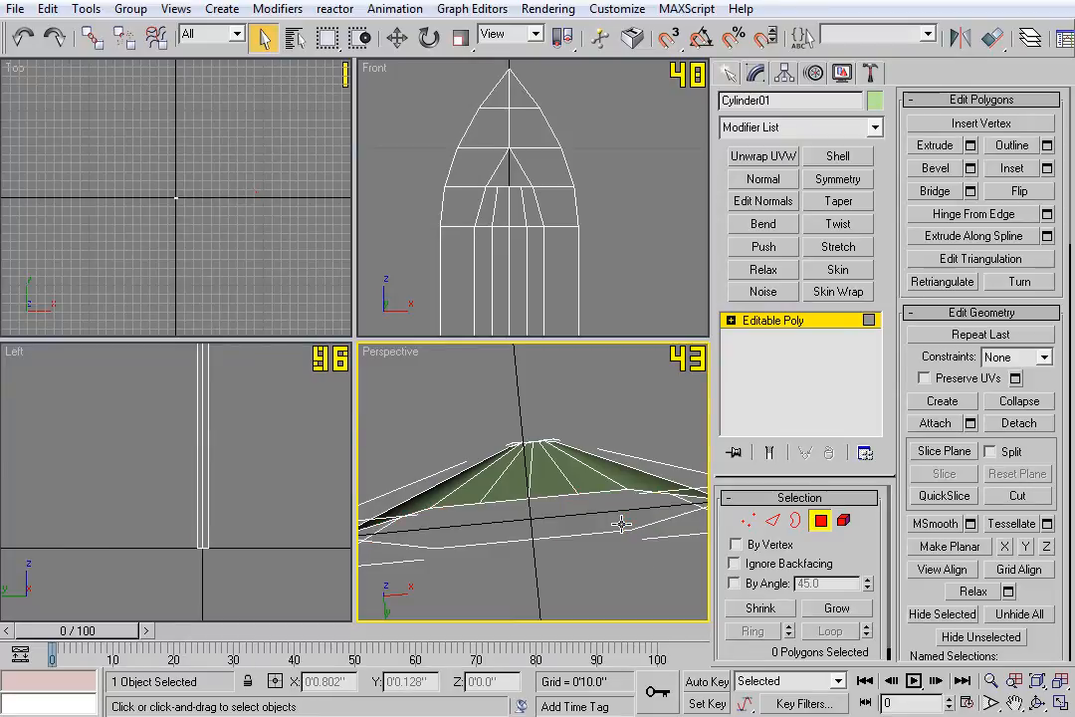
Try removing the vertical centre edge from the slat's lower front face and check its vertices at the Vertex level.
{"action": "scroll", "coordinate": [597, 430], "scroll_direction": "up", "scroll_amount": 10}
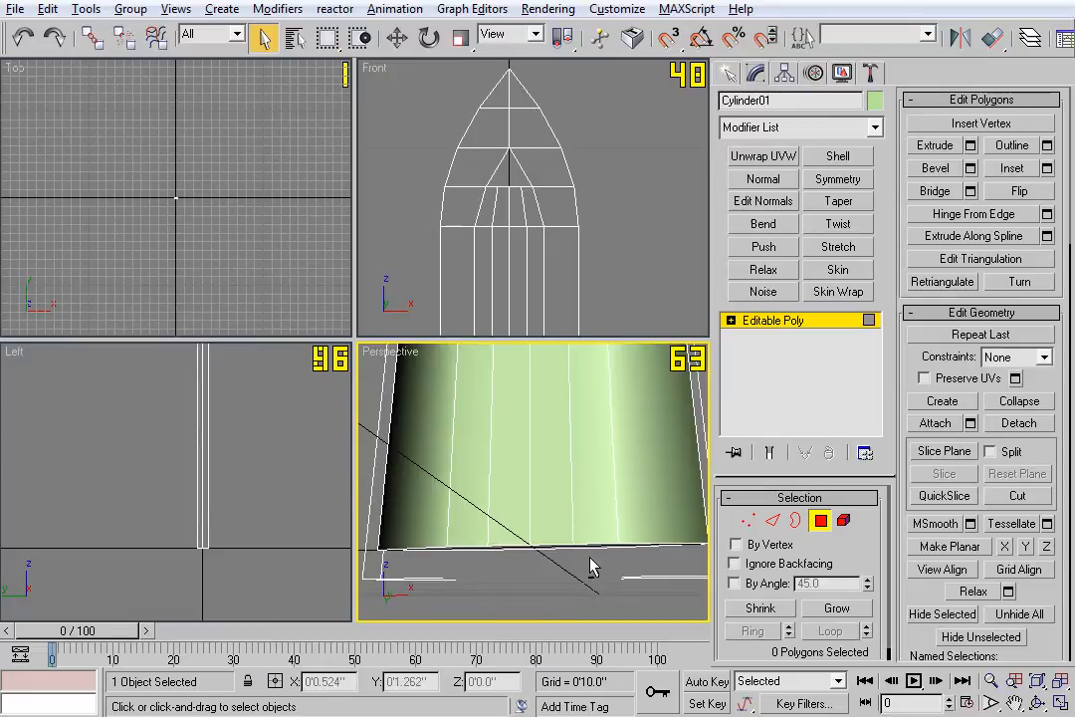
{"action": "middle_click_drag", "start_coordinate": [586, 489], "coordinate": [566, 495], "text": "alt"}
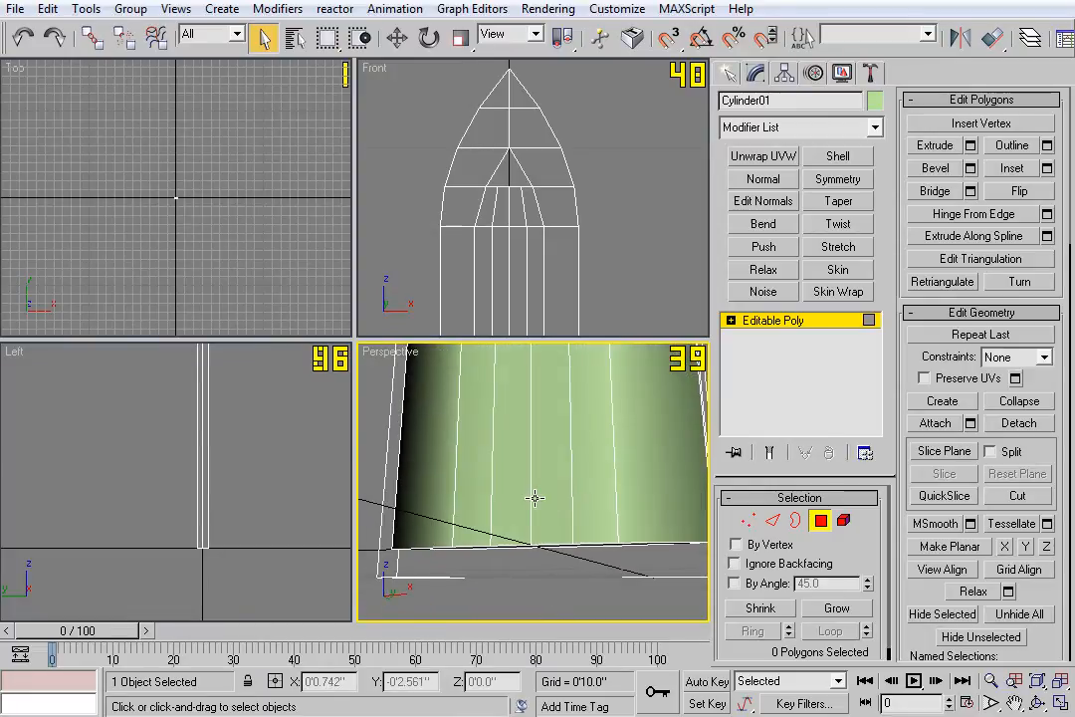
{"action": "left_click", "coordinate": [535, 485]}
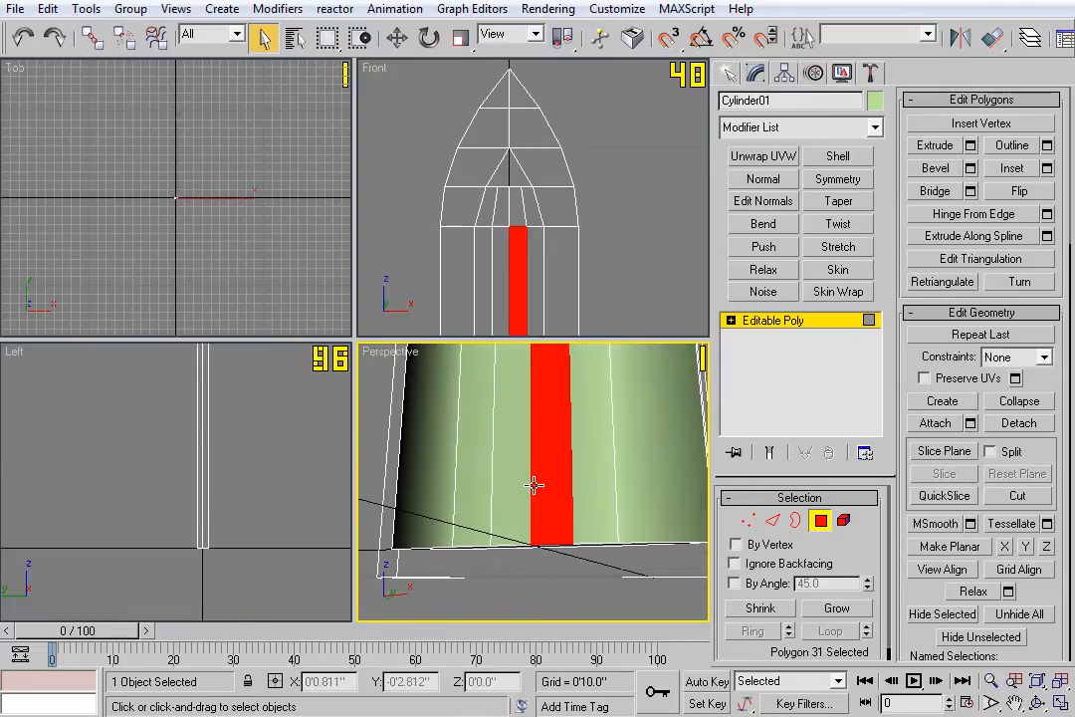
{"action": "left_click", "coordinate": [682, 589]}
{"action": "left_click", "coordinate": [773, 520]}
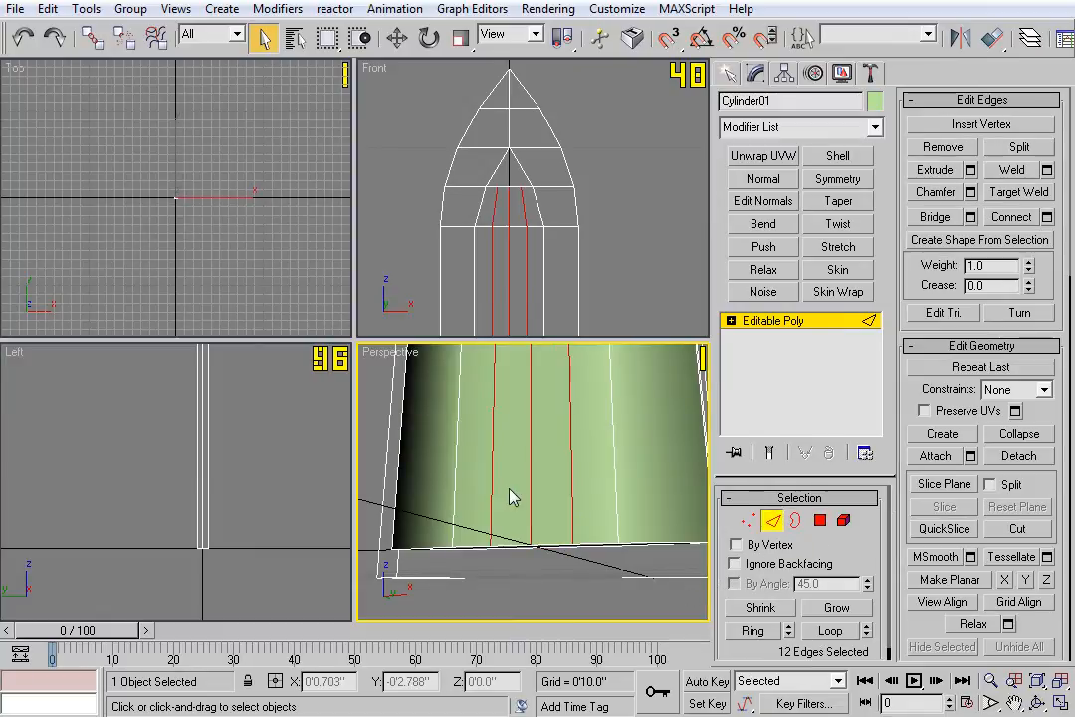
{"action": "left_click", "coordinate": [531, 483]}
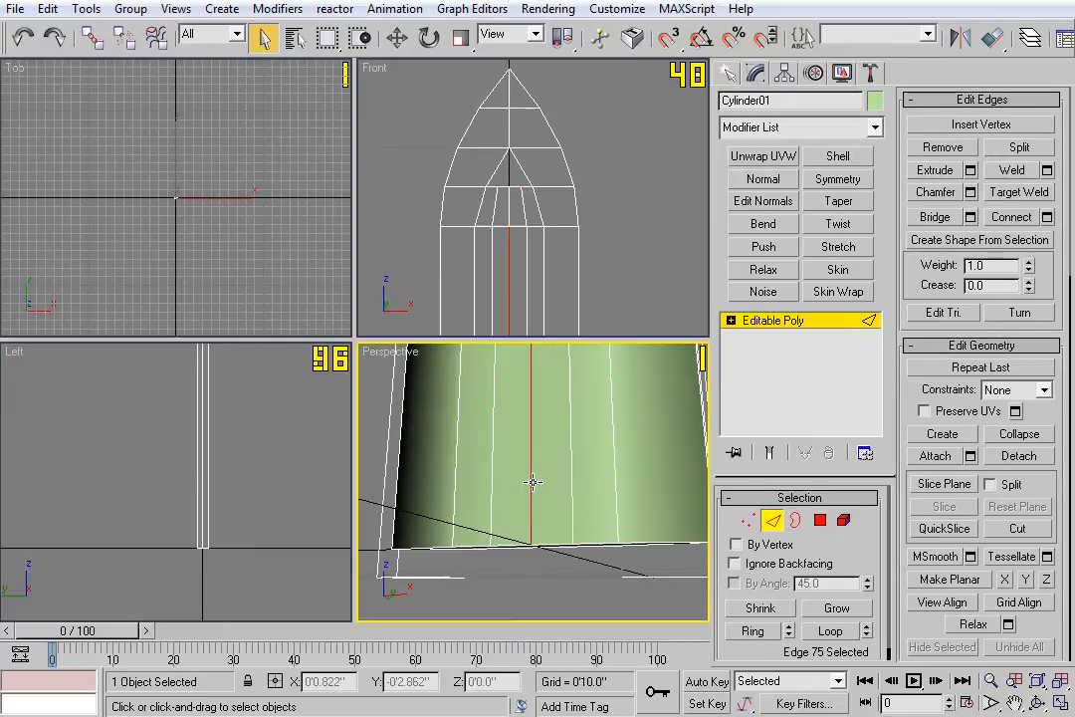
{"action": "left_click", "coordinate": [579, 592]}
{"action": "middle_click_drag", "start_coordinate": [579, 528], "coordinate": [627, 603], "text": "alt"}
{"action": "left_click", "coordinate": [746, 521]}
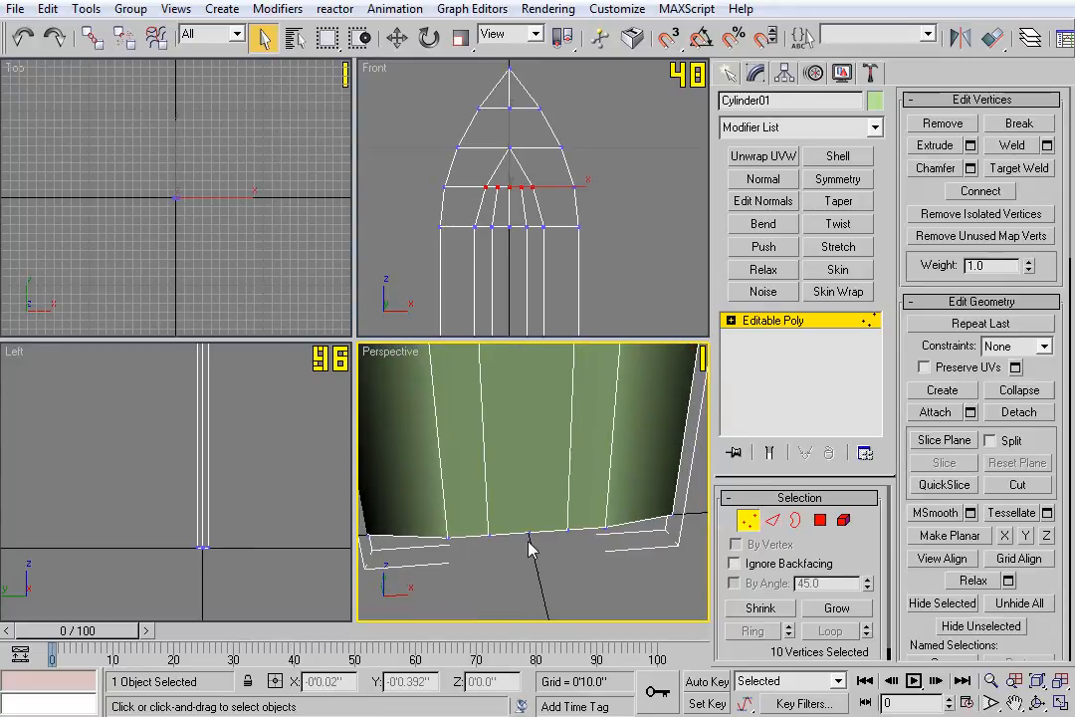
Show the triangulation with Turn at the Edge level and try removing the same centre edge again.
{"action": "left_click", "coordinate": [773, 520]}
{"action": "left_click", "coordinate": [1011, 313]}
{"action": "middle_click_drag", "start_coordinate": [590, 535], "coordinate": [556, 372], "text": "alt"}
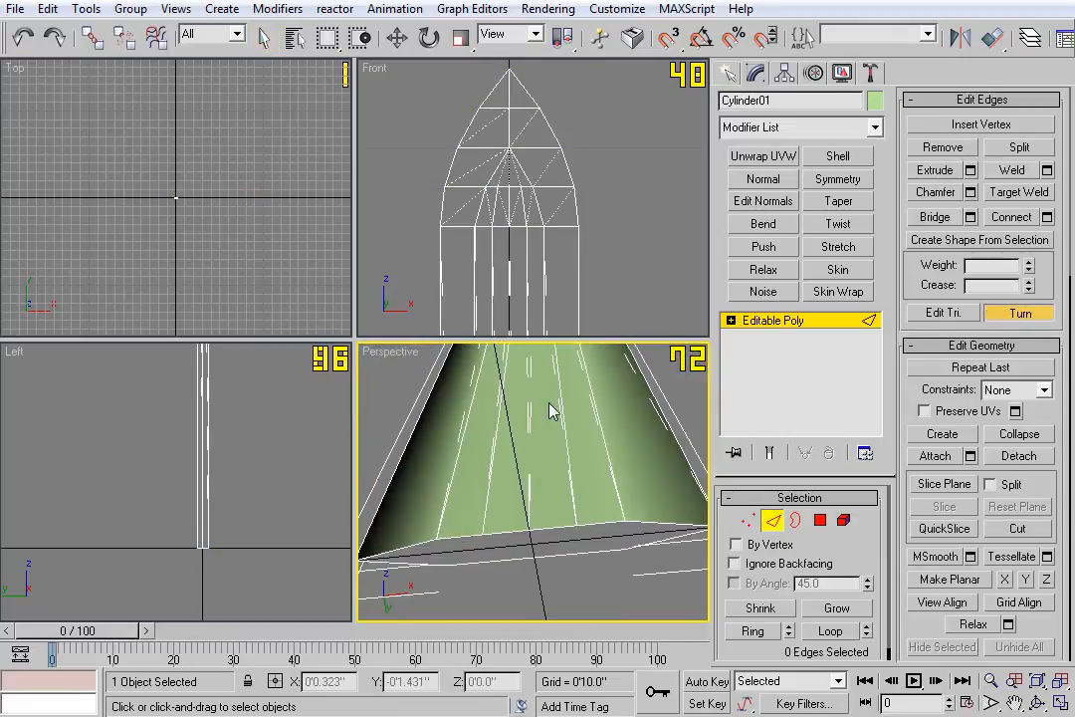
{"action": "middle_click_drag", "start_coordinate": [547, 468], "coordinate": [590, 563], "text": "alt"}
{"action": "left_click", "coordinate": [561, 525]}
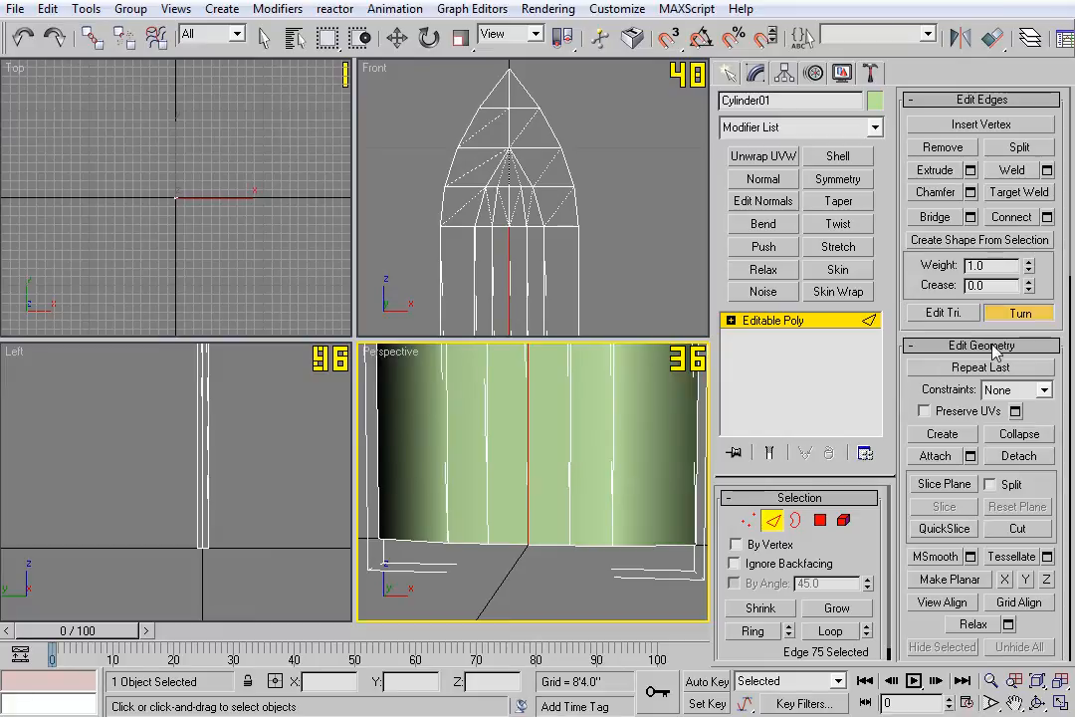
{"action": "left_click", "coordinate": [647, 508]}
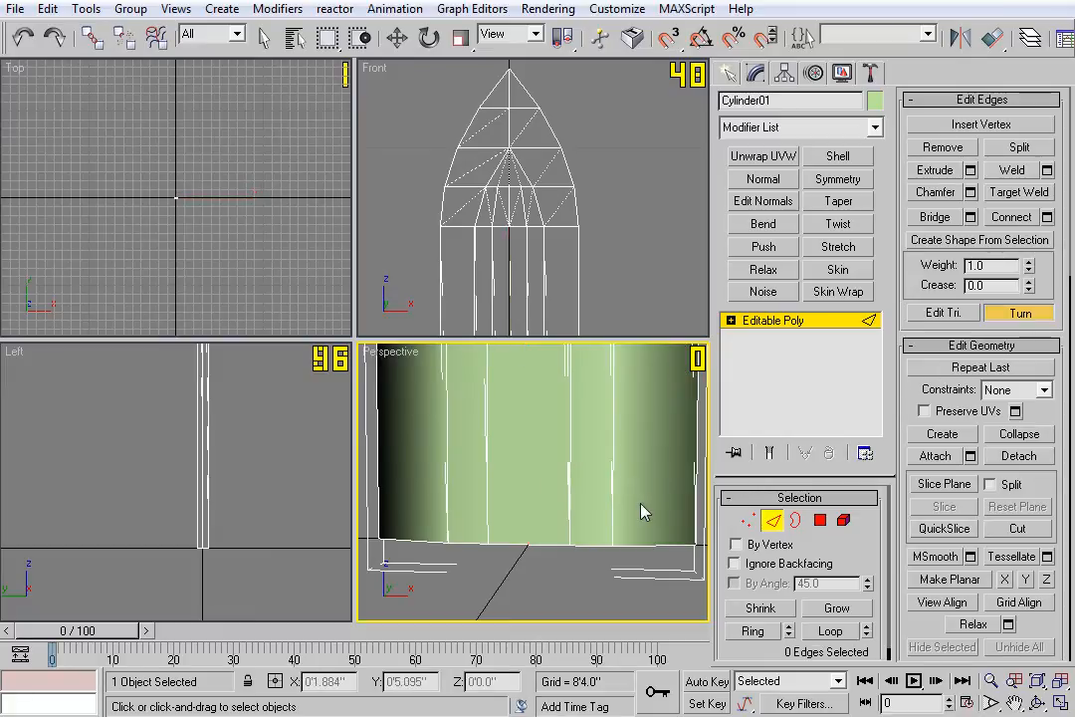
{"action": "left_click", "coordinate": [749, 521]}
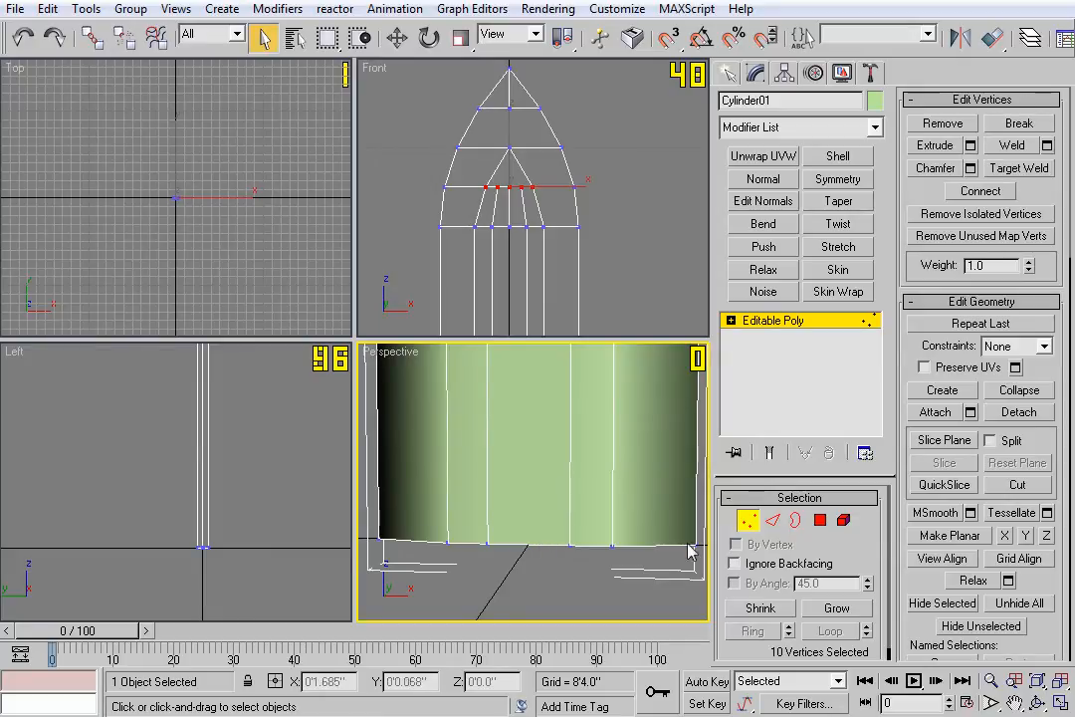
At the Edge level, select the three inner vertical edges on both faces of the slat's body and extend the selection with Loop.
{"action": "left_click", "coordinate": [774, 521]}
{"action": "scroll", "coordinate": [547, 434], "scroll_direction": "up", "scroll_amount": 2}
{"action": "middle_click_drag", "start_coordinate": [581, 261], "coordinate": [601, 274]}
{"action": "scroll", "coordinate": [570, 161], "scroll_direction": "up", "scroll_amount": 2}
{"action": "left_click_drag", "start_coordinate": [476, 251], "coordinate": [577, 266]}
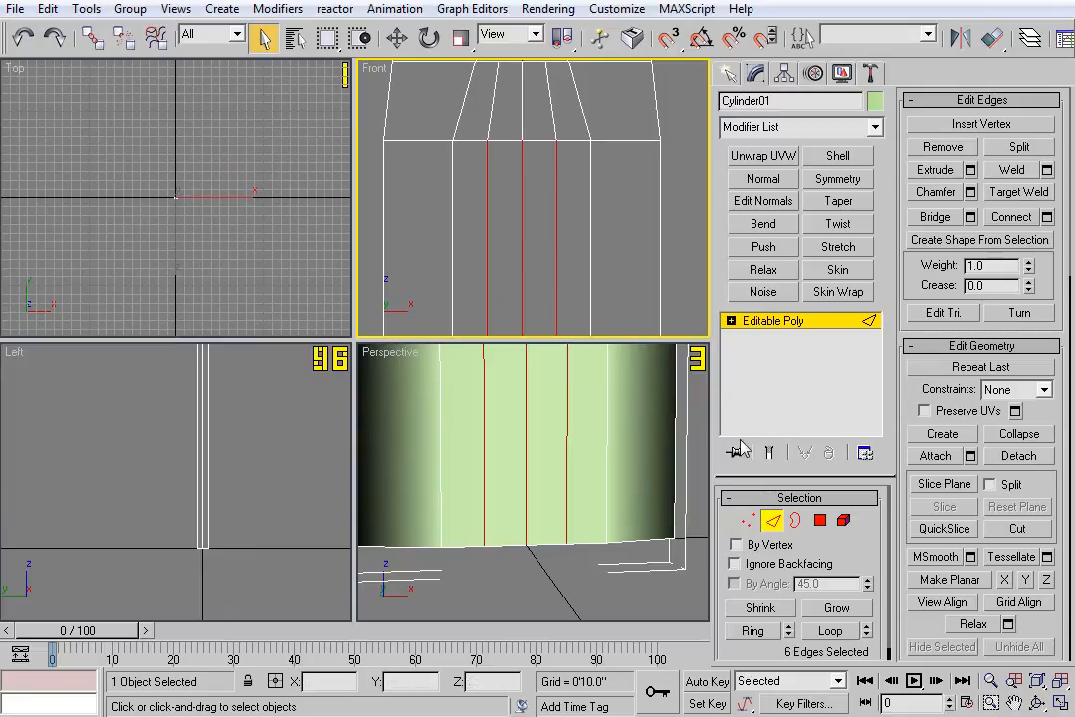
{"action": "left_click", "coordinate": [833, 632]}
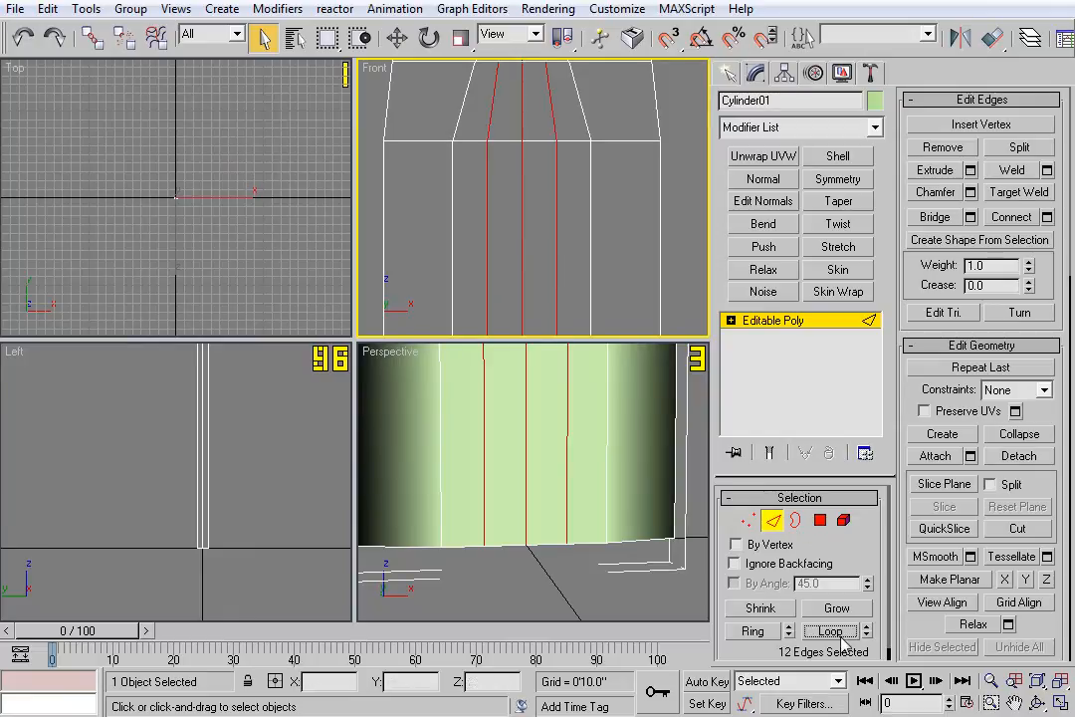
Connect the three inner vertex pairs in the third row below the tip to the centre vertices one row above.
{"action": "scroll", "coordinate": [542, 242], "scroll_direction": "down", "scroll_amount": 3}
{"action": "middle_click_drag", "start_coordinate": [538, 296], "coordinate": [549, 228]}
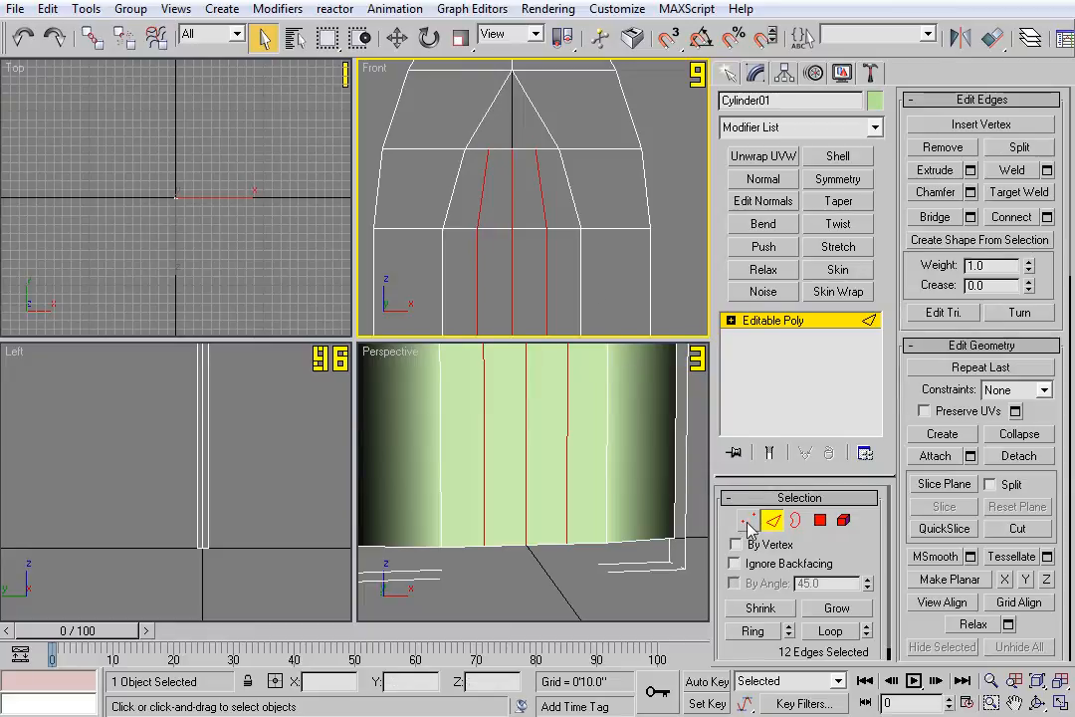
{"action": "left_click", "coordinate": [751, 528]}
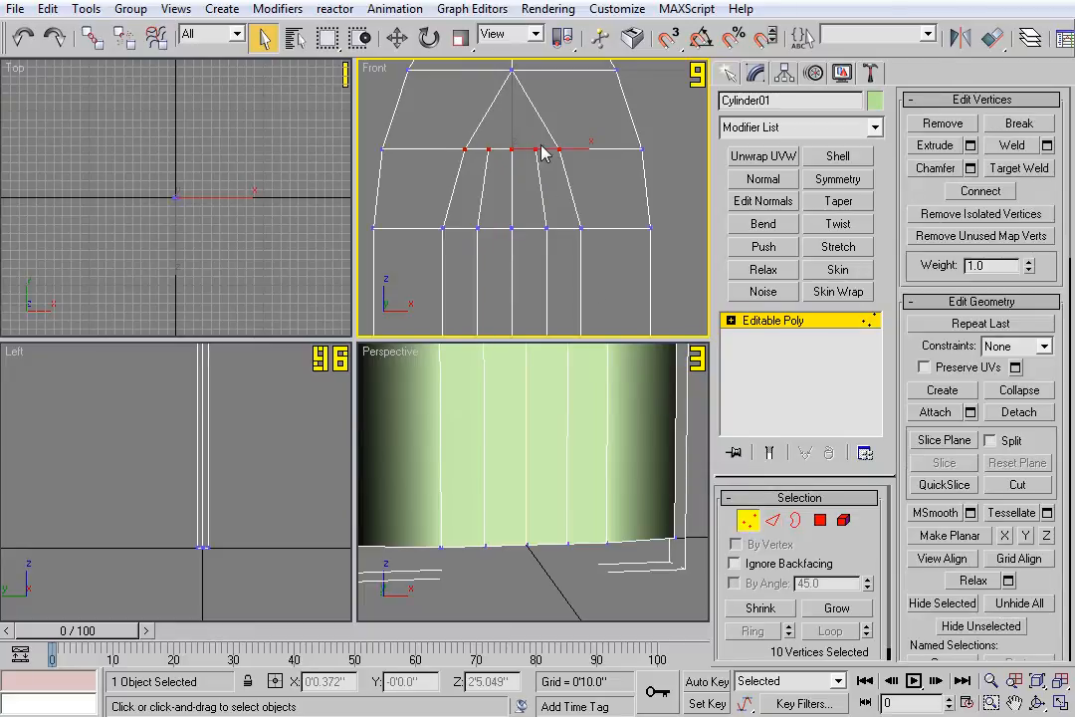
{"action": "middle_click_drag", "start_coordinate": [547, 154], "coordinate": [530, 219]}
{"action": "left_click", "coordinate": [498, 227]}
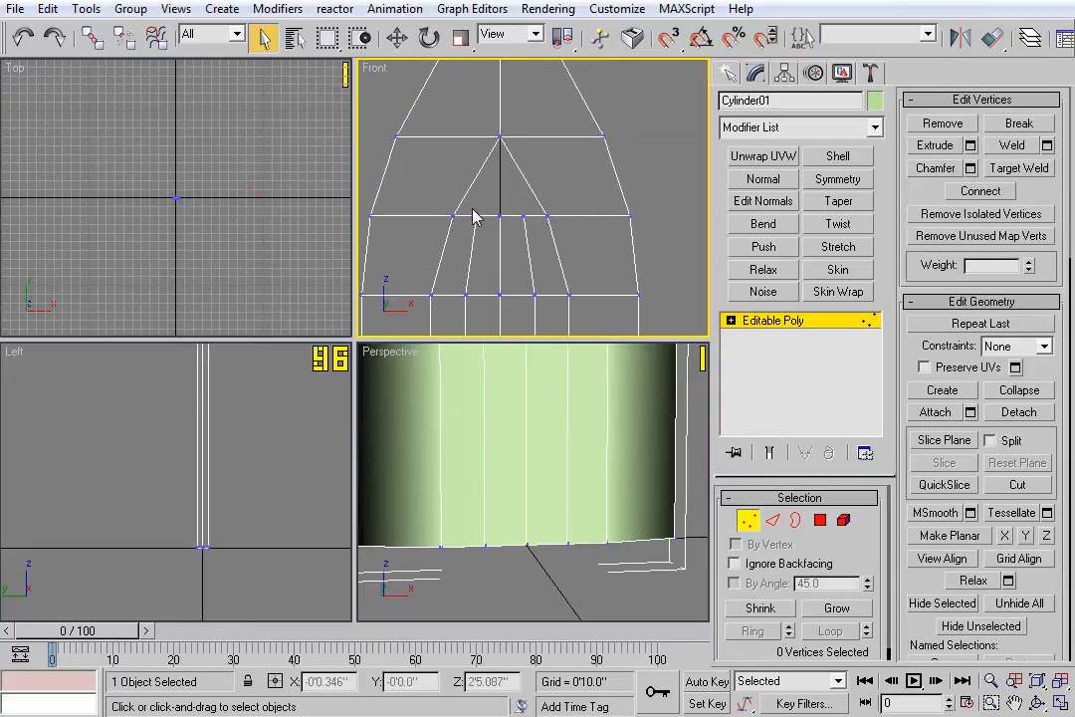
{"action": "left_click_drag", "start_coordinate": [536, 242], "coordinate": [468, 204]}
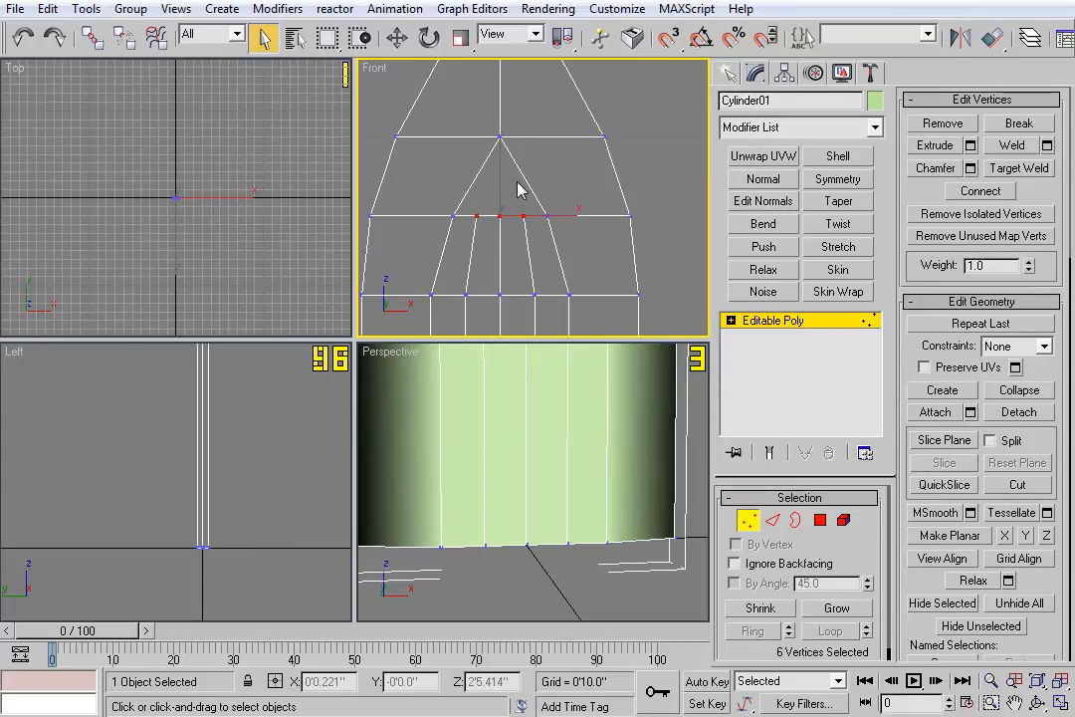
{"action": "left_click", "coordinate": [500, 136], "text": "ctrl"}
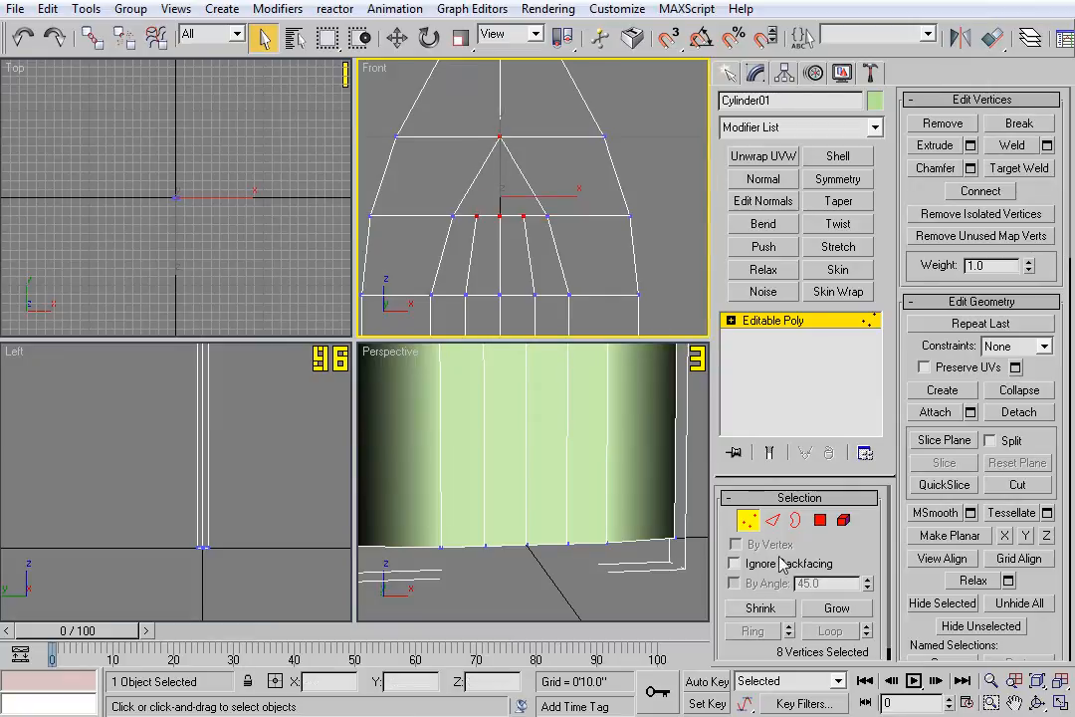
{"action": "scroll", "coordinate": [856, 555], "scroll_direction": "down", "scroll_amount": 1}
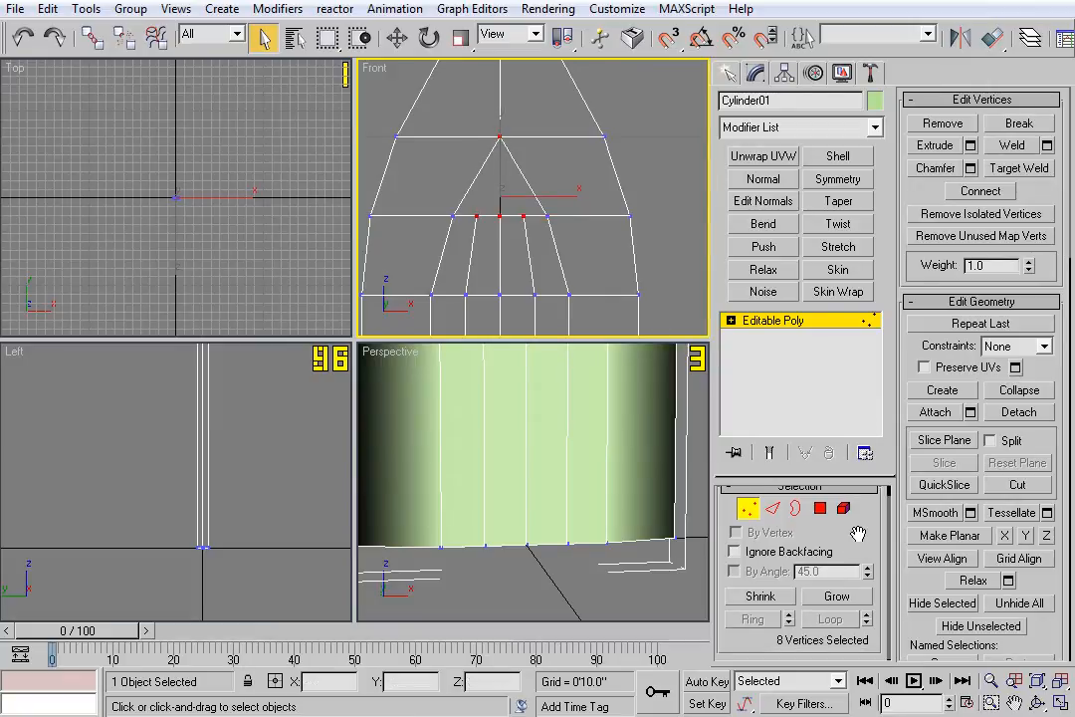
{"action": "left_click", "coordinate": [980, 192]}
Raise the three inner vertex pairs of that row into an arch, with the centre pair highest at about Z 2'5.2".
{"action": "scroll", "coordinate": [516, 248], "scroll_direction": "up", "scroll_amount": 5}
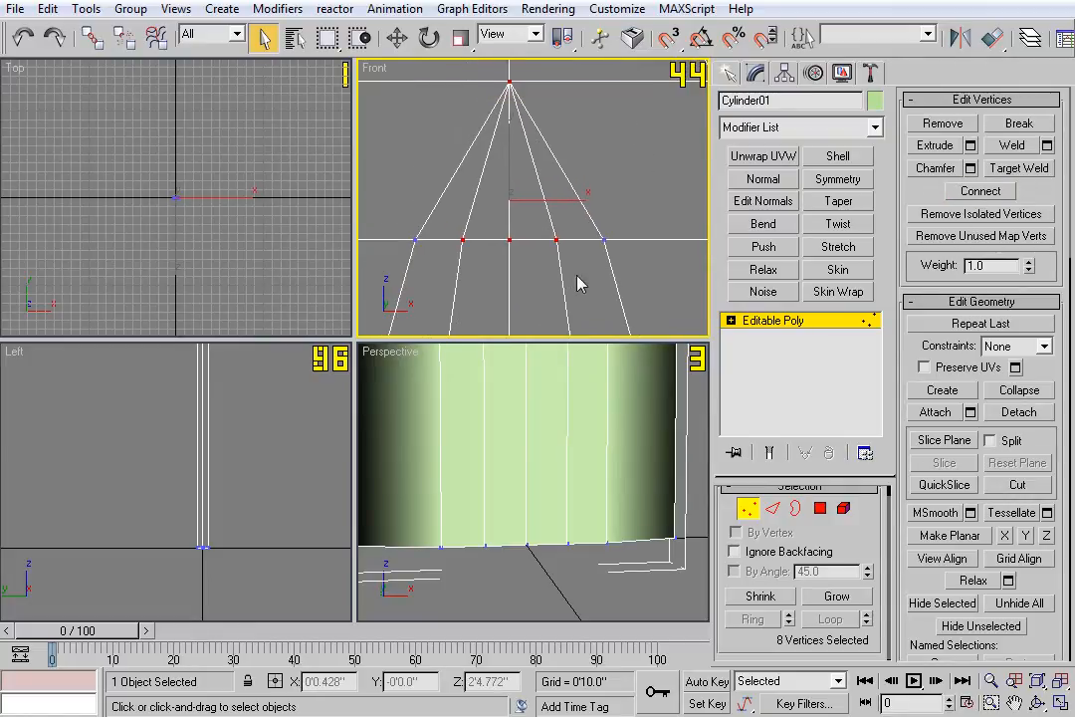
{"action": "left_click_drag", "start_coordinate": [452, 259], "coordinate": [573, 222]}
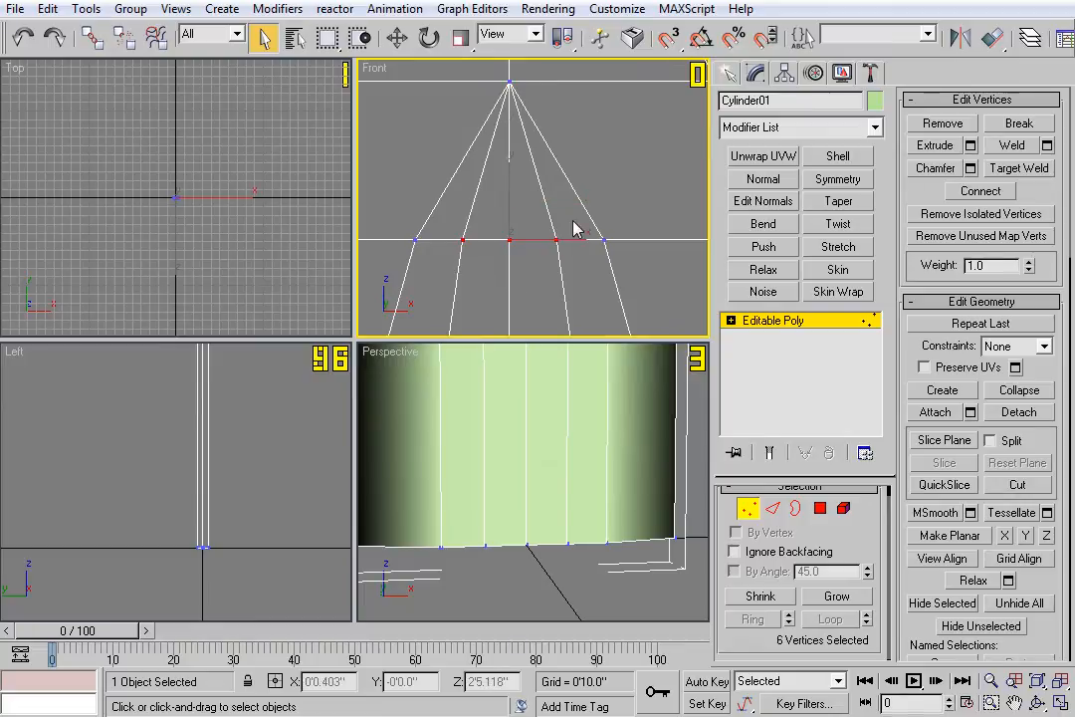
{"action": "left_click", "coordinate": [402, 41]}
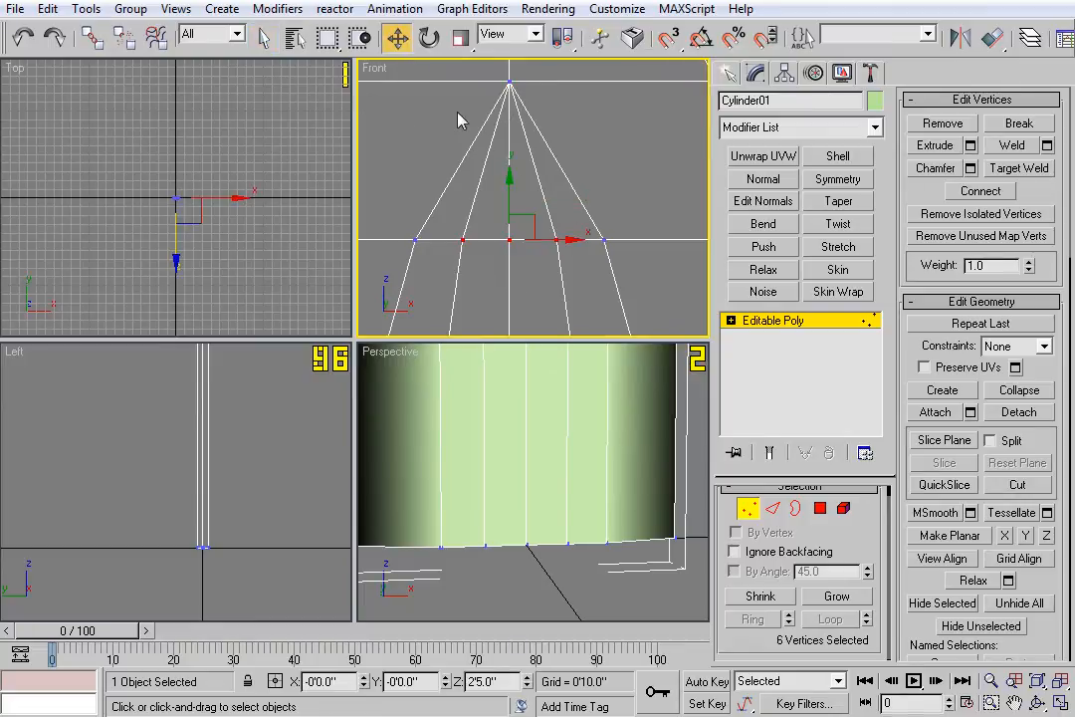
{"action": "left_click_drag", "start_coordinate": [509, 185], "coordinate": [531, 161]}
{"action": "left_click_drag", "start_coordinate": [493, 235], "coordinate": [517, 147]}
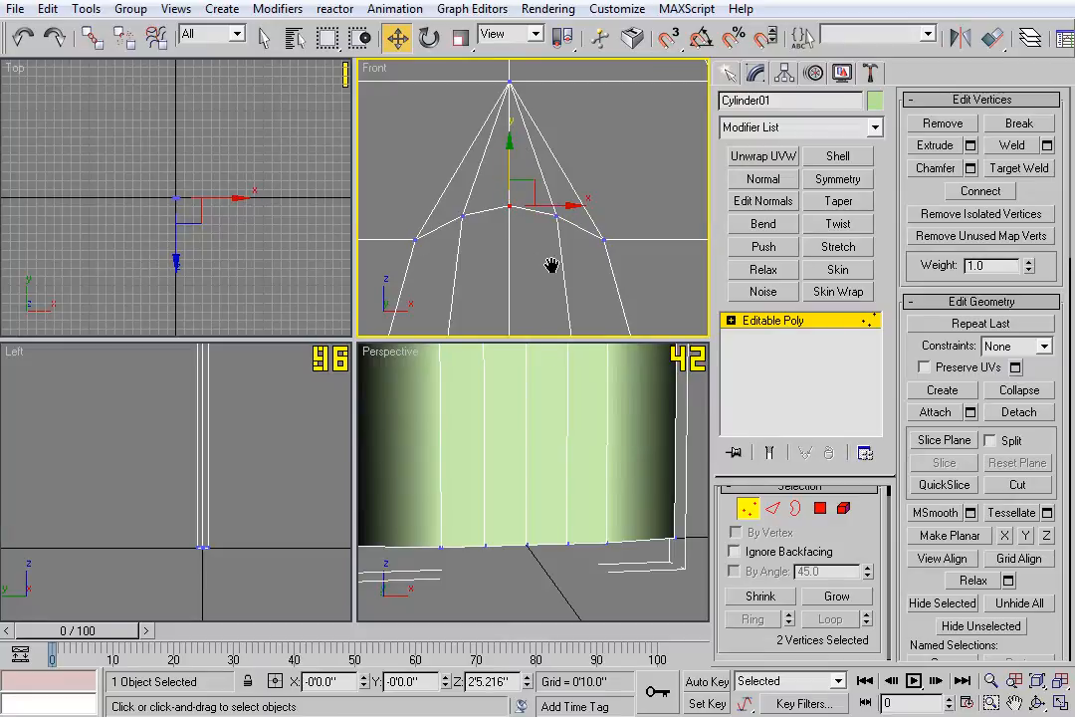
Return to the Edge level and expand the Editable Poly's list of sub-object levels.
{"action": "middle_click_drag", "start_coordinate": [577, 310], "coordinate": [564, 170]}
{"action": "scroll", "coordinate": [566, 182], "scroll_direction": "down", "scroll_amount": 3}
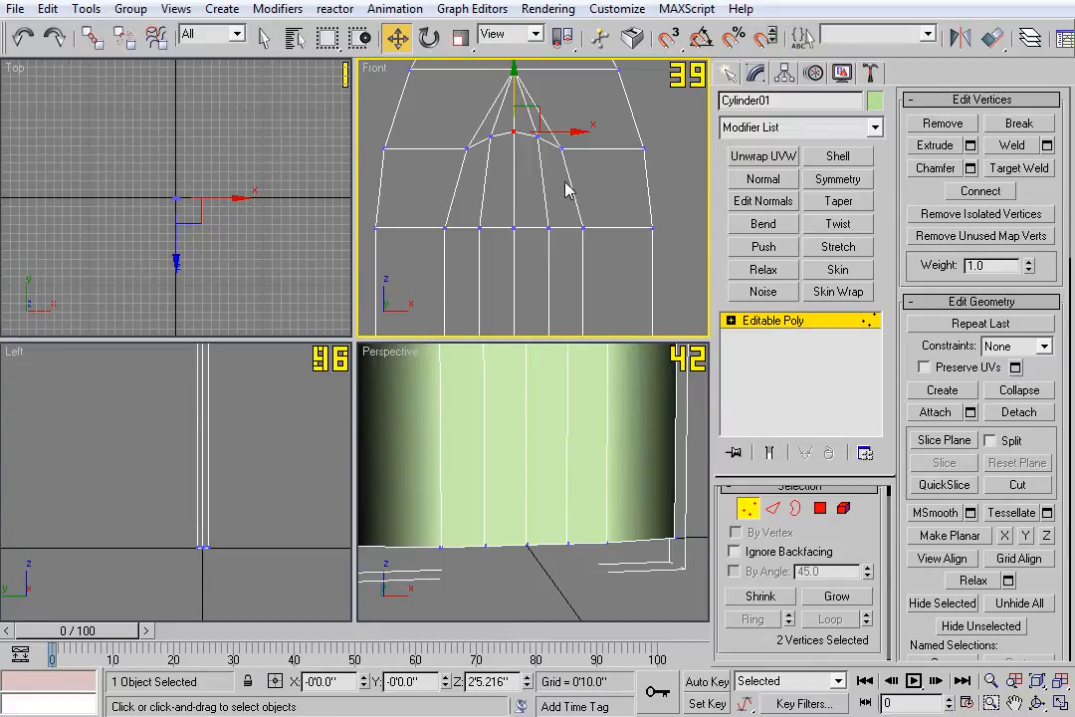
{"action": "left_click", "coordinate": [774, 507]}
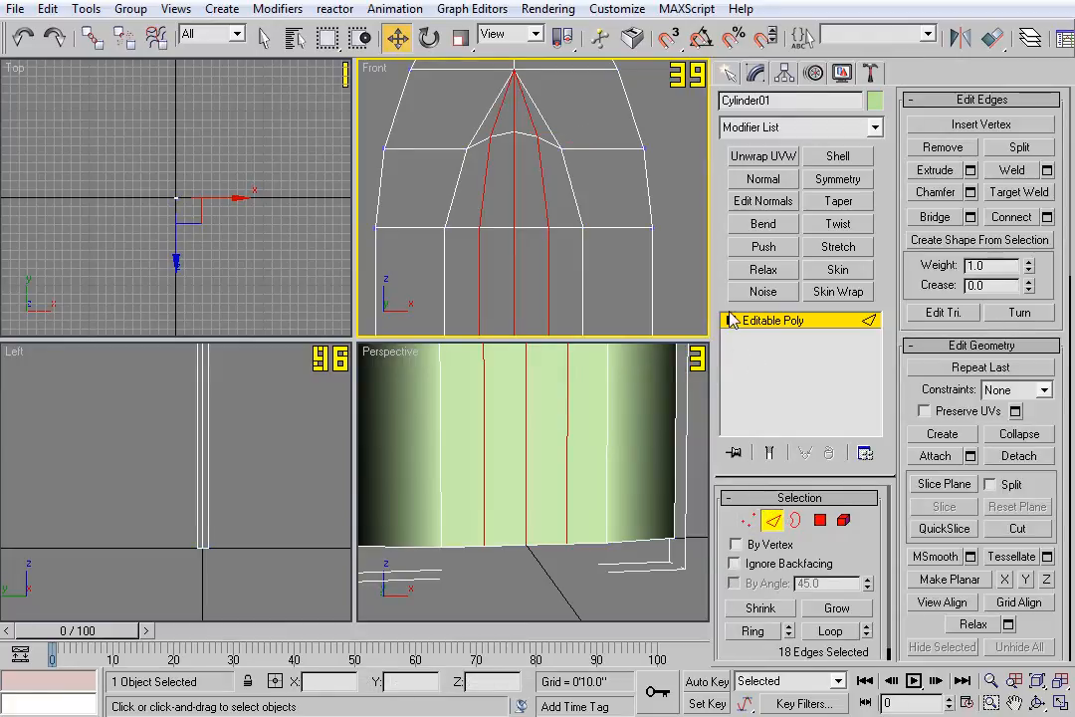
{"action": "left_click", "coordinate": [731, 320]}
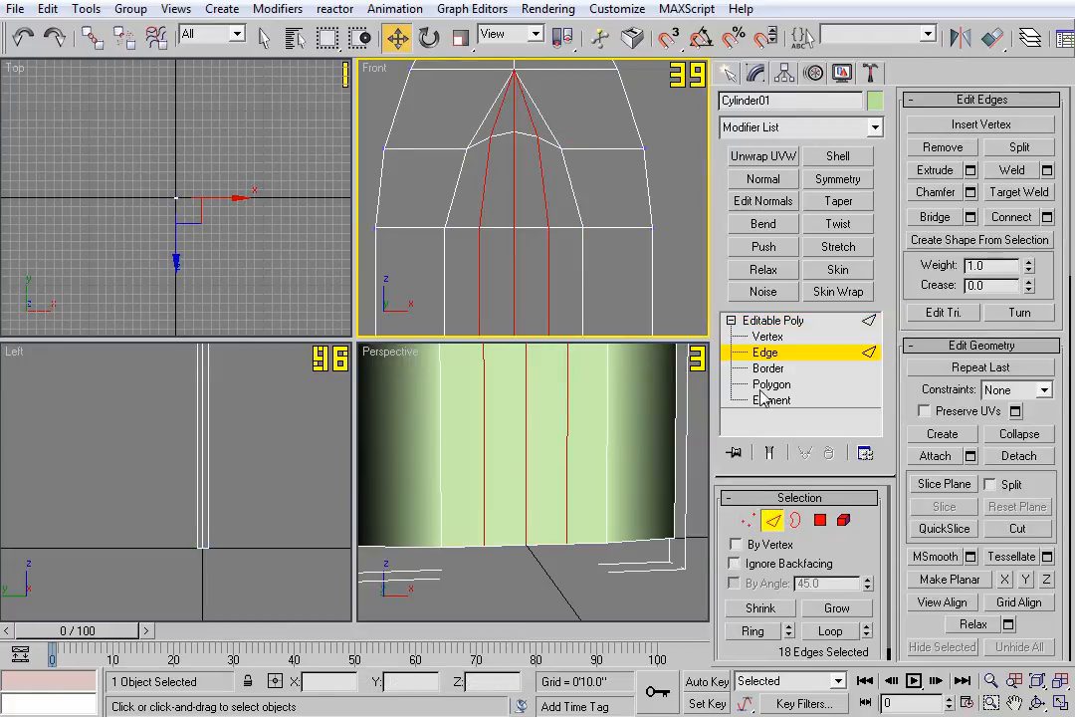
{"action": "left_click", "coordinate": [776, 337]}
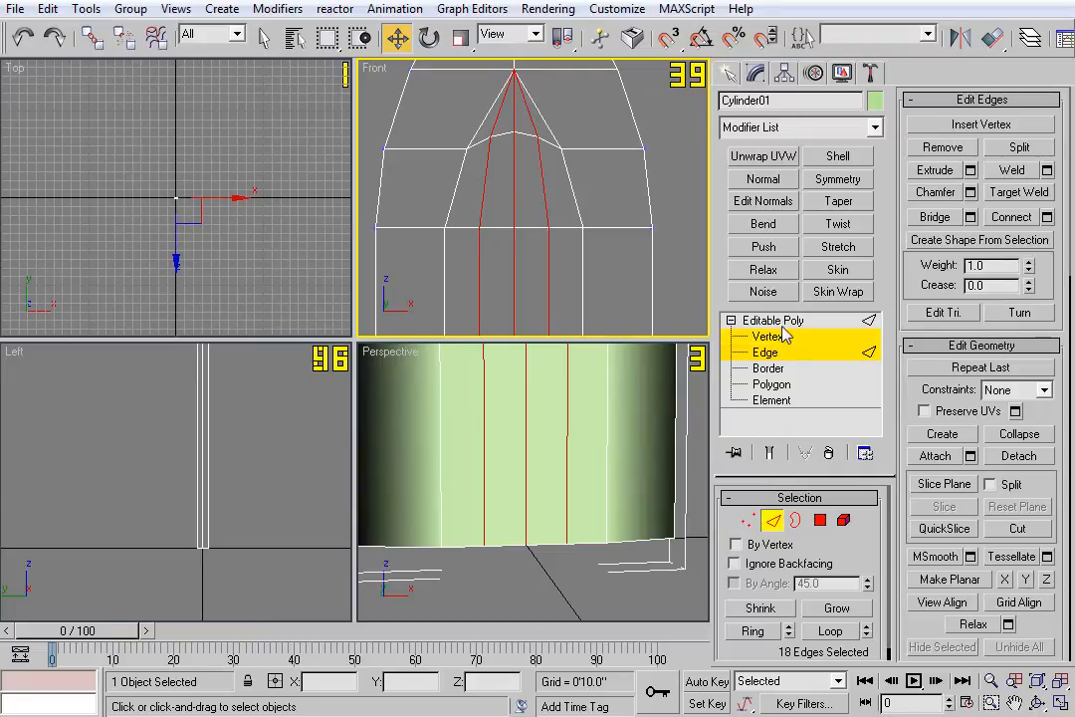
{"action": "left_click", "coordinate": [781, 354]}
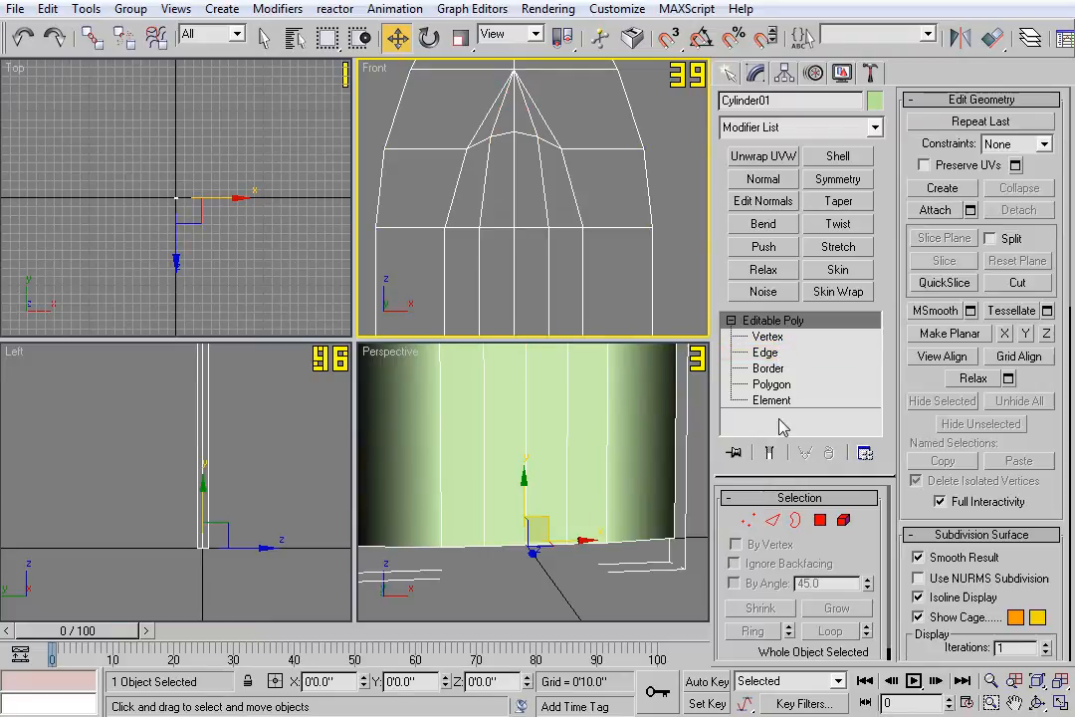
{"action": "left_click", "coordinate": [779, 355]}
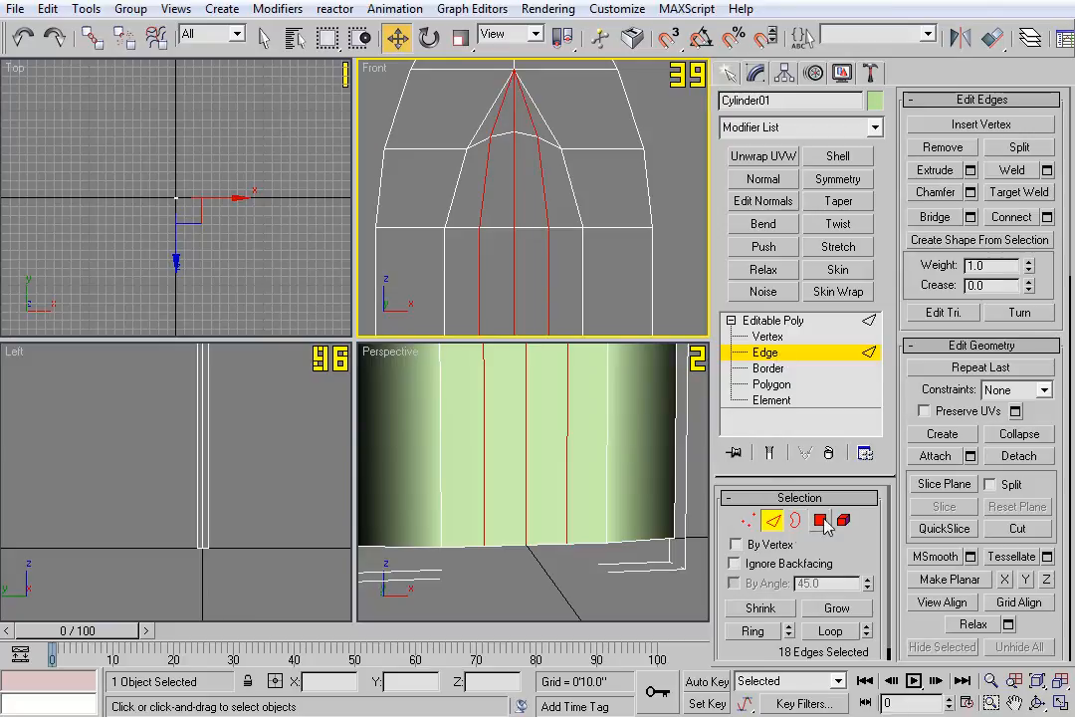
At the Vertex level, scale the inner three vertex columns on both faces of the slat's body inward along Y.
{"action": "left_click", "coordinate": [747, 520]}
{"action": "middle_click_drag", "start_coordinate": [538, 194], "coordinate": [559, 231]}
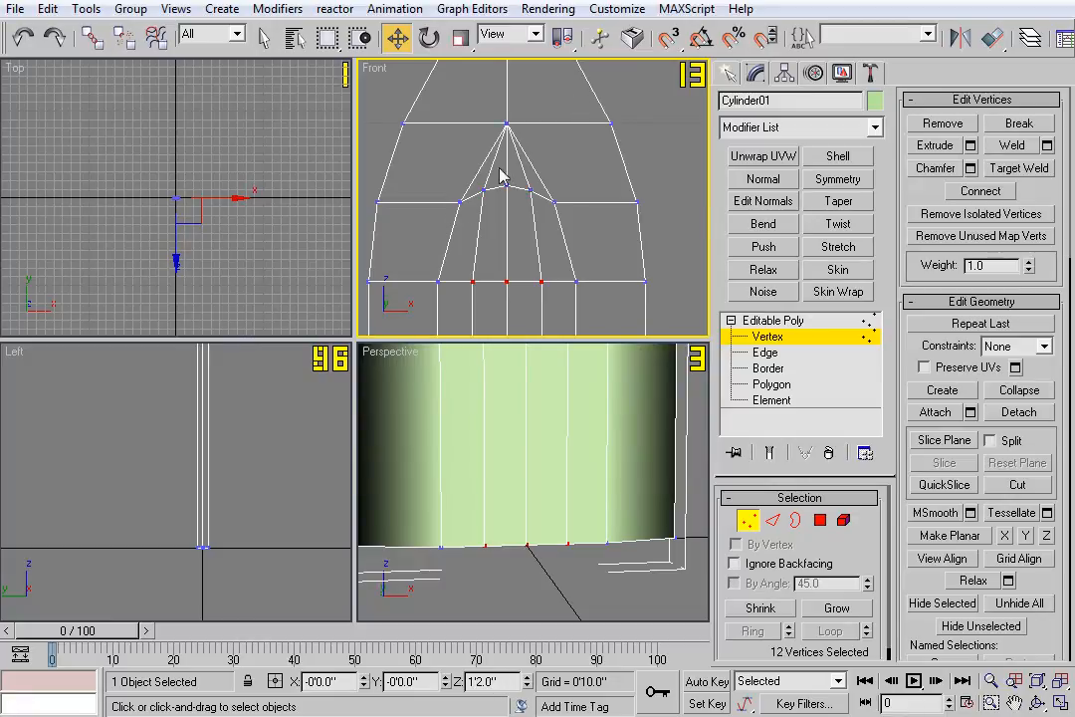
{"action": "middle_click_drag", "start_coordinate": [577, 225], "coordinate": [558, 147]}
{"action": "scroll", "coordinate": [543, 258], "scroll_direction": "down", "scroll_amount": 10}
{"action": "scroll", "coordinate": [553, 216], "scroll_direction": "up", "scroll_amount": 4}
{"action": "middle_click_drag", "start_coordinate": [567, 454], "coordinate": [575, 360]}
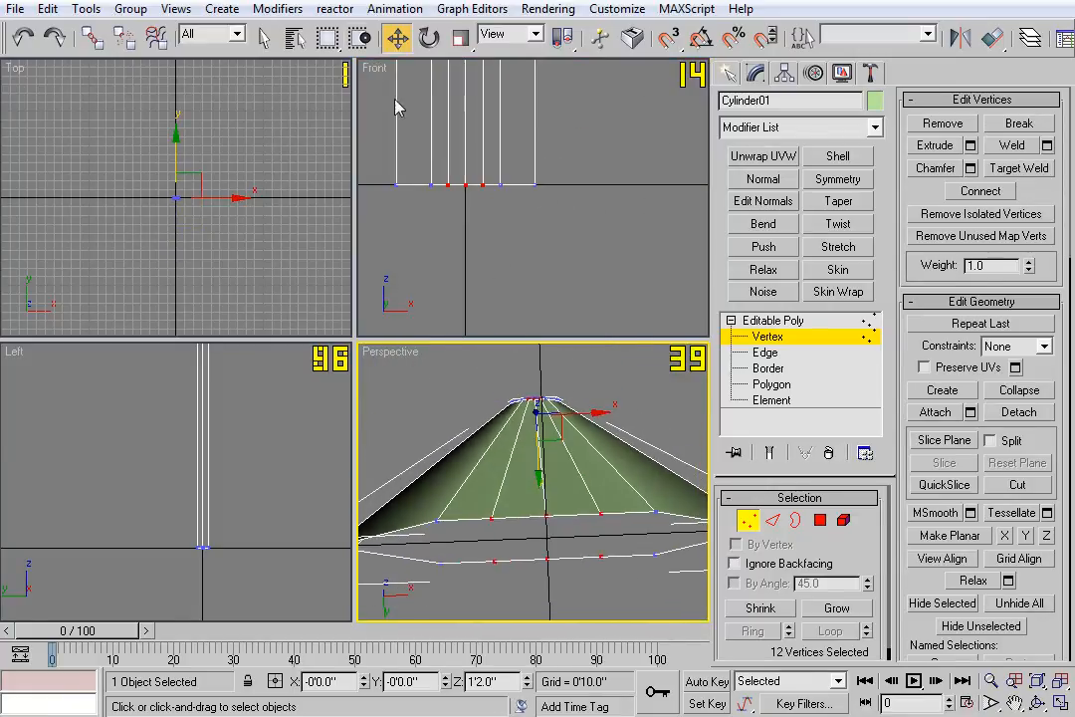
{"action": "left_click", "coordinate": [460, 38]}
{"action": "mouse_move", "coordinate": [640, 481]}
{"action": "middle_mouse_down", "text": "alt"}
{"action": "mouse_move", "coordinate": [631, 456]}
{"action": "mouse_move", "coordinate": [644, 463]}
{"action": "middle_mouse_up", "text": "alt"}
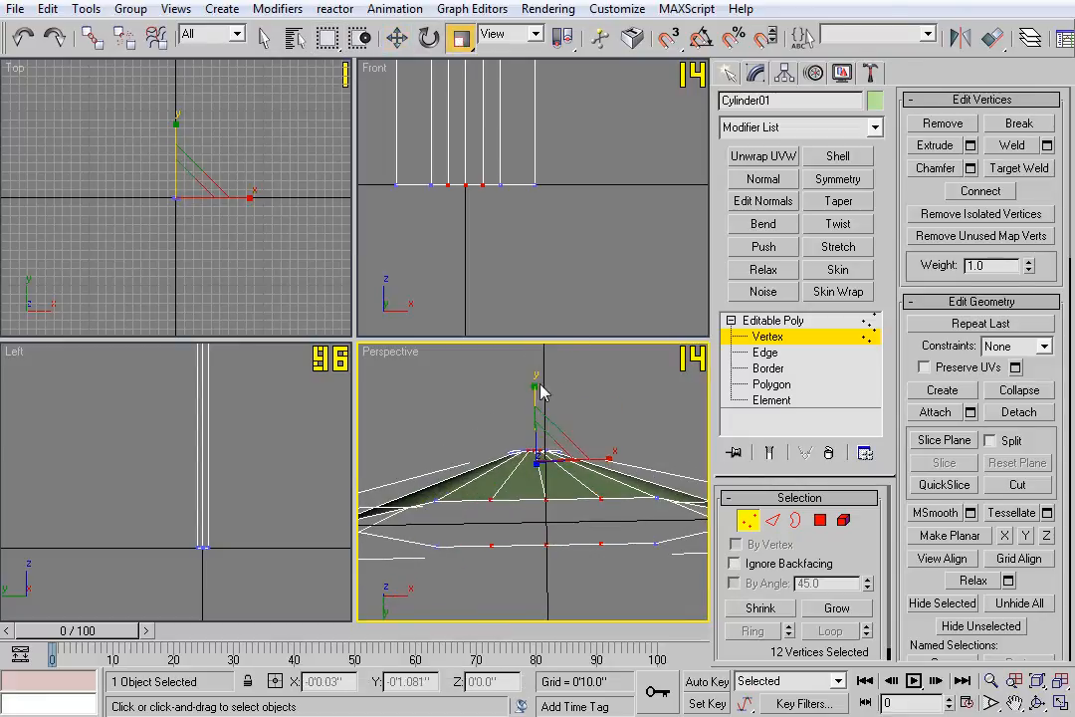
{"action": "left_click_drag", "start_coordinate": [536, 383], "coordinate": [530, 421]}
{"action": "middle_click_drag", "start_coordinate": [538, 546], "coordinate": [542, 511], "text": "alt"}
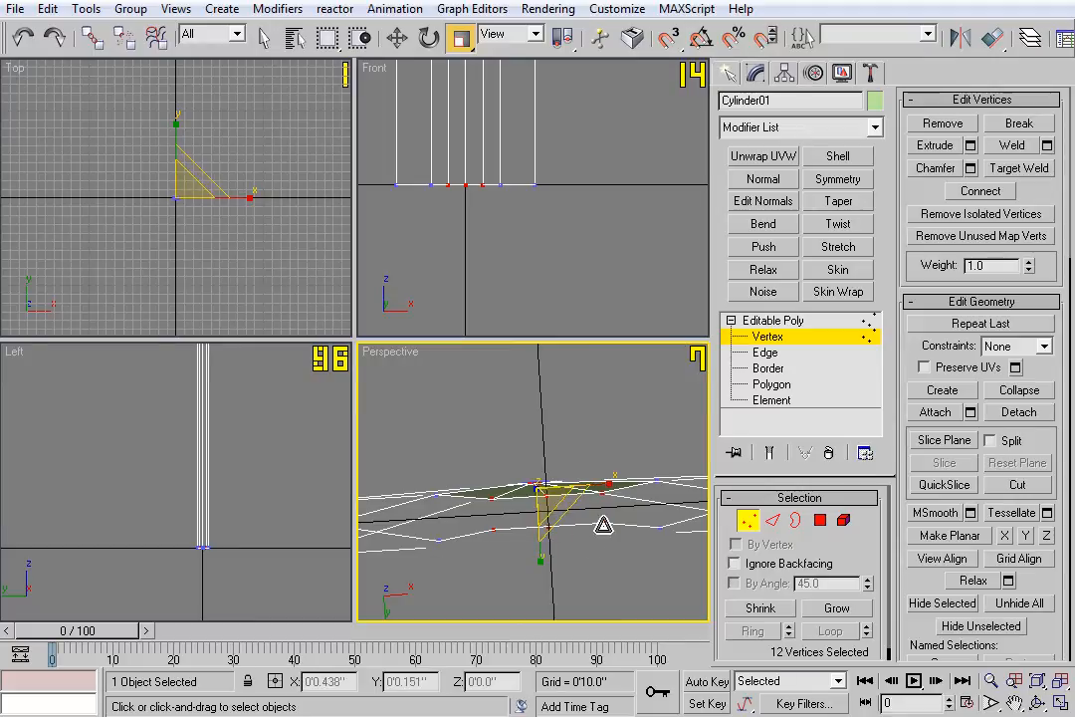
{"action": "mouse_move", "coordinate": [607, 441]}
{"action": "middle_mouse_down", "text": "alt"}
{"action": "mouse_move", "coordinate": [622, 428]}
{"action": "mouse_move", "coordinate": [612, 427]}
{"action": "mouse_move", "coordinate": [609, 476]}
{"action": "middle_mouse_up", "text": "alt"}
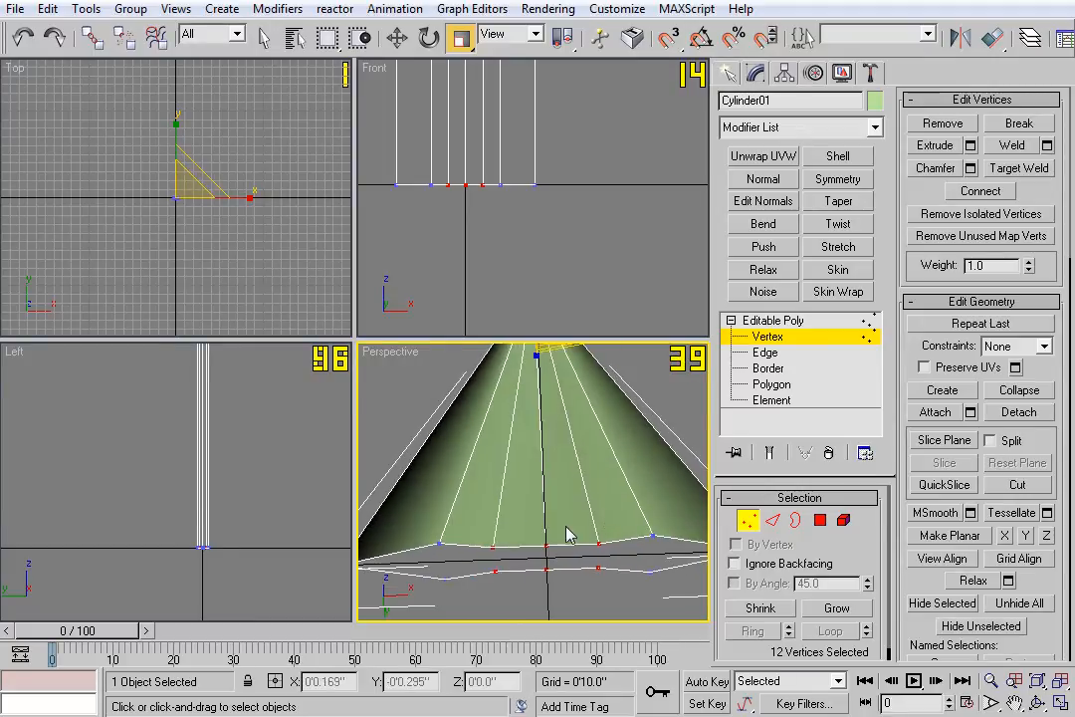
{"action": "mouse_move", "coordinate": [572, 519]}
{"action": "middle_mouse_down", "text": "alt"}
{"action": "mouse_move", "coordinate": [580, 455]}
{"action": "mouse_move", "coordinate": [570, 480]}
{"action": "mouse_move", "coordinate": [596, 492]}
{"action": "mouse_move", "coordinate": [543, 495]}
{"action": "mouse_move", "coordinate": [636, 480]}
{"action": "mouse_move", "coordinate": [619, 456]}
{"action": "mouse_move", "coordinate": [620, 465]}
{"action": "middle_mouse_up", "text": "alt"}
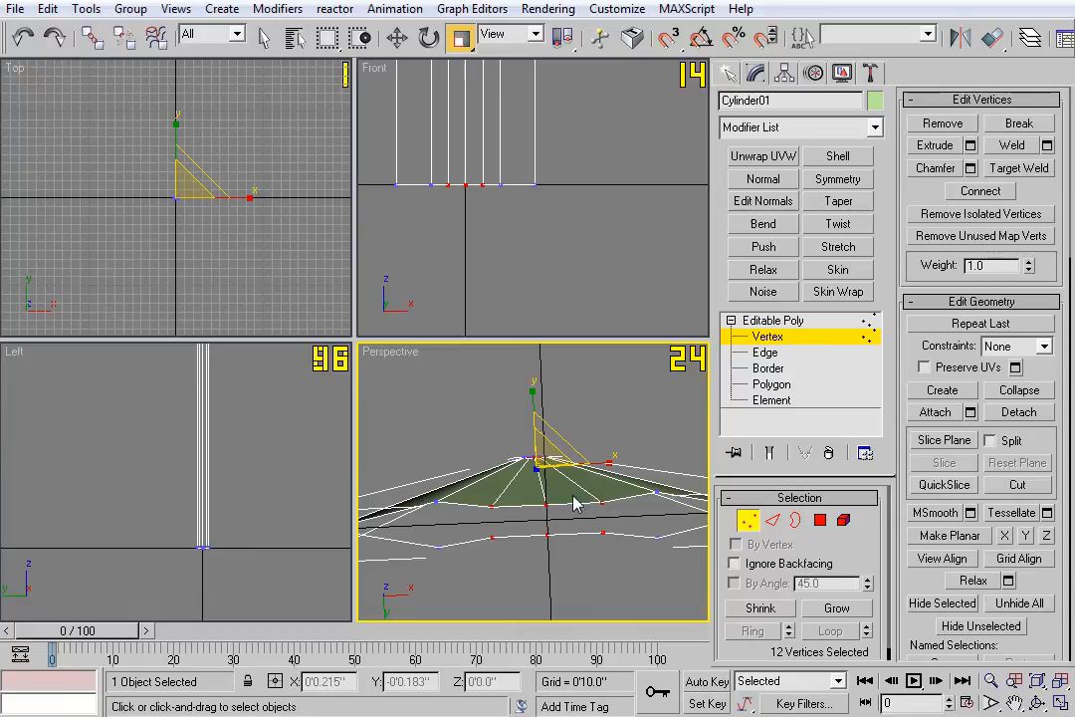
Select the end vertices of the centre vertical edges on both faces and scale them to about 75% along Y.
{"action": "middle_click_drag", "start_coordinate": [502, 224], "coordinate": [595, 246]}
{"action": "scroll", "coordinate": [560, 256], "scroll_direction": "up", "scroll_amount": 3}
{"action": "left_click", "coordinate": [774, 521]}
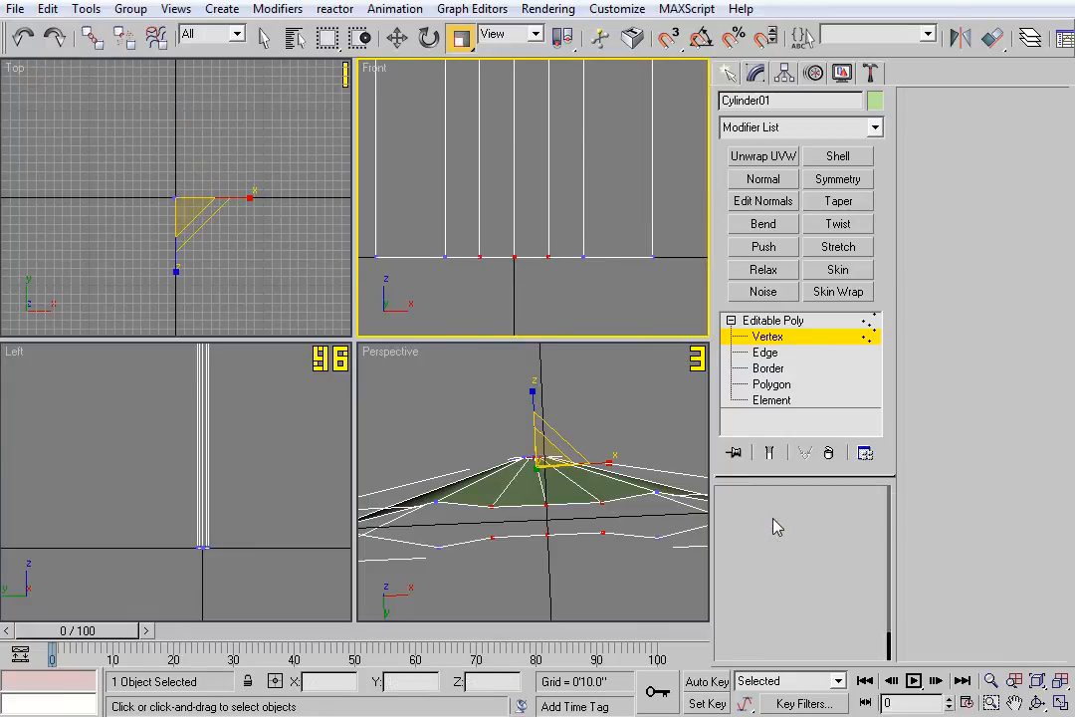
{"action": "left_click", "coordinate": [516, 219]}
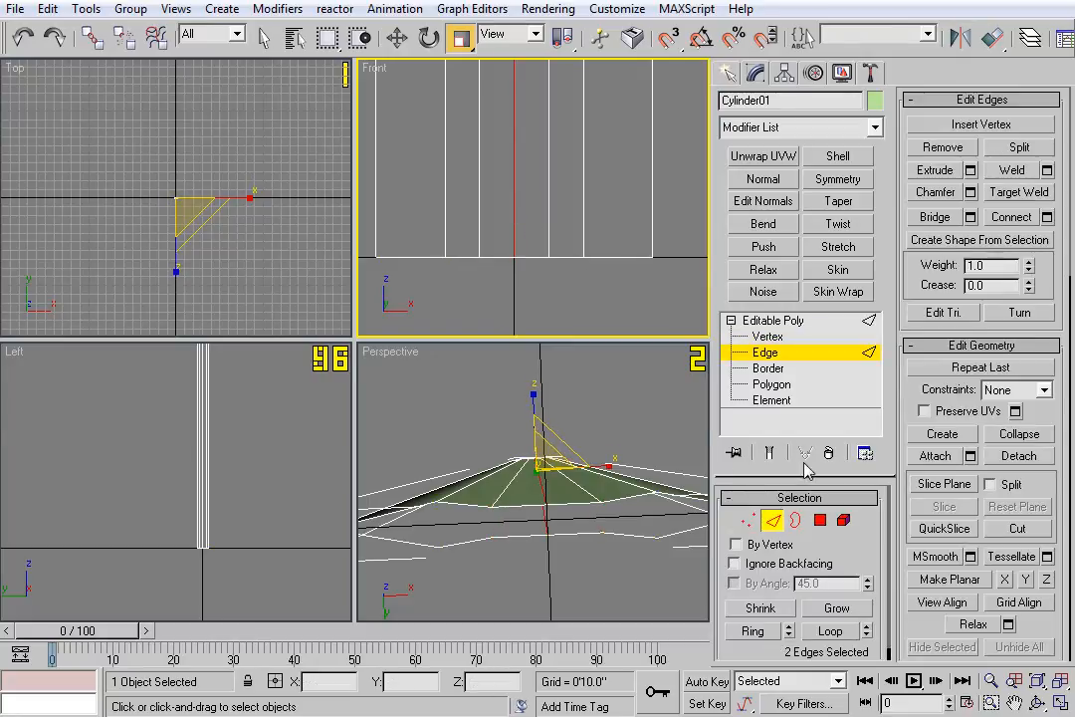
{"action": "left_click", "coordinate": [747, 521]}
{"action": "scroll", "coordinate": [582, 177], "scroll_direction": "down", "scroll_amount": 4}
{"action": "middle_click_drag", "start_coordinate": [558, 120], "coordinate": [547, 480]}
{"action": "scroll", "coordinate": [573, 247], "scroll_direction": "up", "scroll_amount": 4}
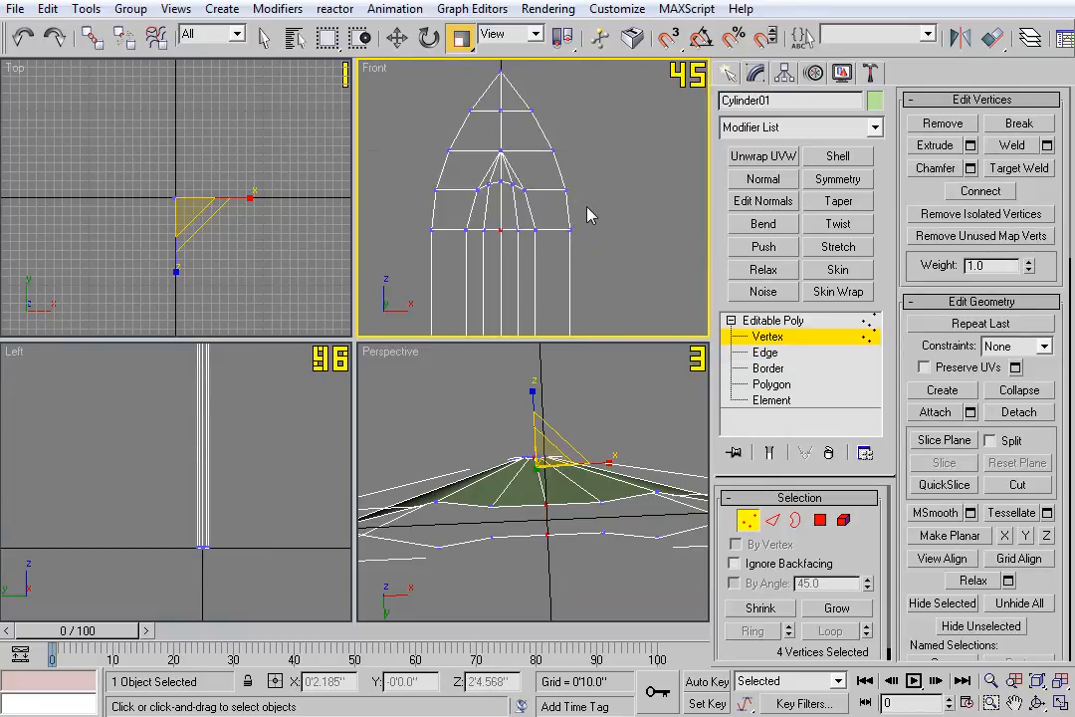
{"action": "scroll", "coordinate": [580, 233], "scroll_direction": "up", "scroll_amount": 3}
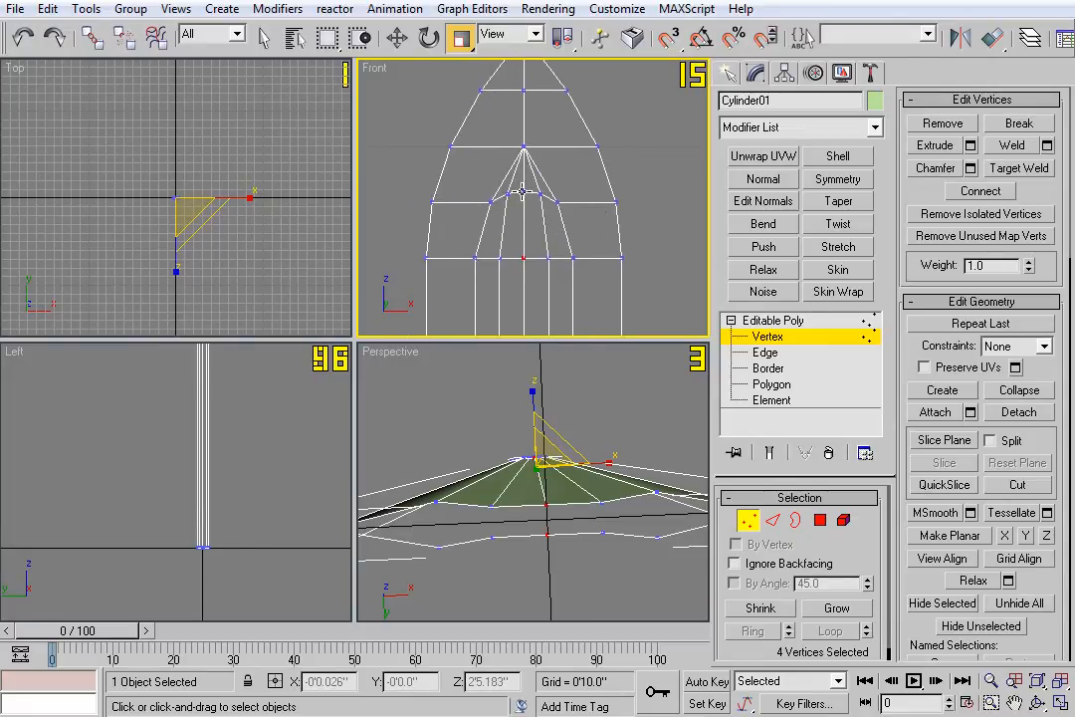
{"action": "middle_click_drag", "start_coordinate": [545, 305], "coordinate": [564, 80]}
{"action": "middle_click_drag", "start_coordinate": [587, 509], "coordinate": [580, 478]}
{"action": "left_click", "coordinate": [532, 382], "text": "ctrl"}
{"action": "left_click_drag", "start_coordinate": [530, 383], "coordinate": [527, 402]}
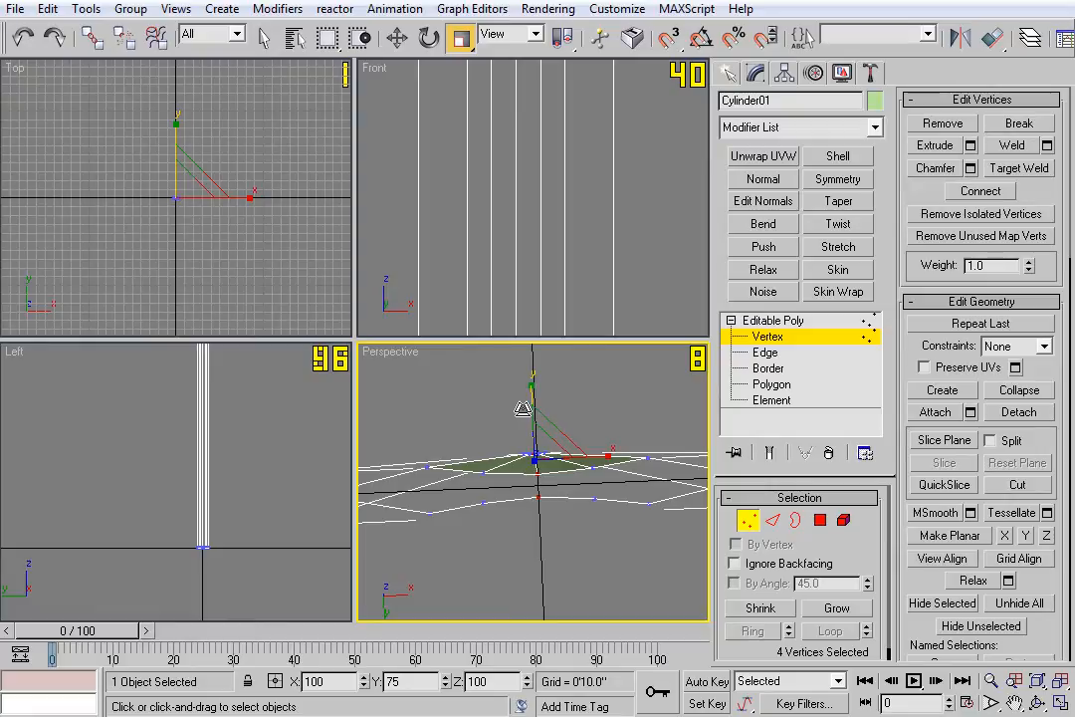
{"action": "left_click_drag", "start_coordinate": [523, 410], "coordinate": [525, 410]}
{"action": "mouse_move", "coordinate": [484, 478]}
{"action": "middle_mouse_down", "text": "alt"}
{"action": "mouse_move", "coordinate": [510, 454]}
{"action": "mouse_move", "coordinate": [487, 464]}
{"action": "middle_mouse_up", "text": "alt"}
Examine the body's recessed cross-section from above and in perspective.
{"action": "middle_click_drag", "start_coordinate": [218, 240], "coordinate": [248, 223]}
{"action": "scroll", "coordinate": [247, 223], "scroll_direction": "up", "scroll_amount": 5}
{"action": "middle_click_drag", "start_coordinate": [279, 172], "coordinate": [274, 207]}
{"action": "scroll", "coordinate": [155, 249], "scroll_direction": "up", "scroll_amount": 5}
{"action": "scroll", "coordinate": [299, 204], "scroll_direction": "up", "scroll_amount": 5}
{"action": "scroll", "coordinate": [250, 233], "scroll_direction": "up", "scroll_amount": 6}
{"action": "middle_click_drag", "start_coordinate": [133, 180], "coordinate": [202, 255]}
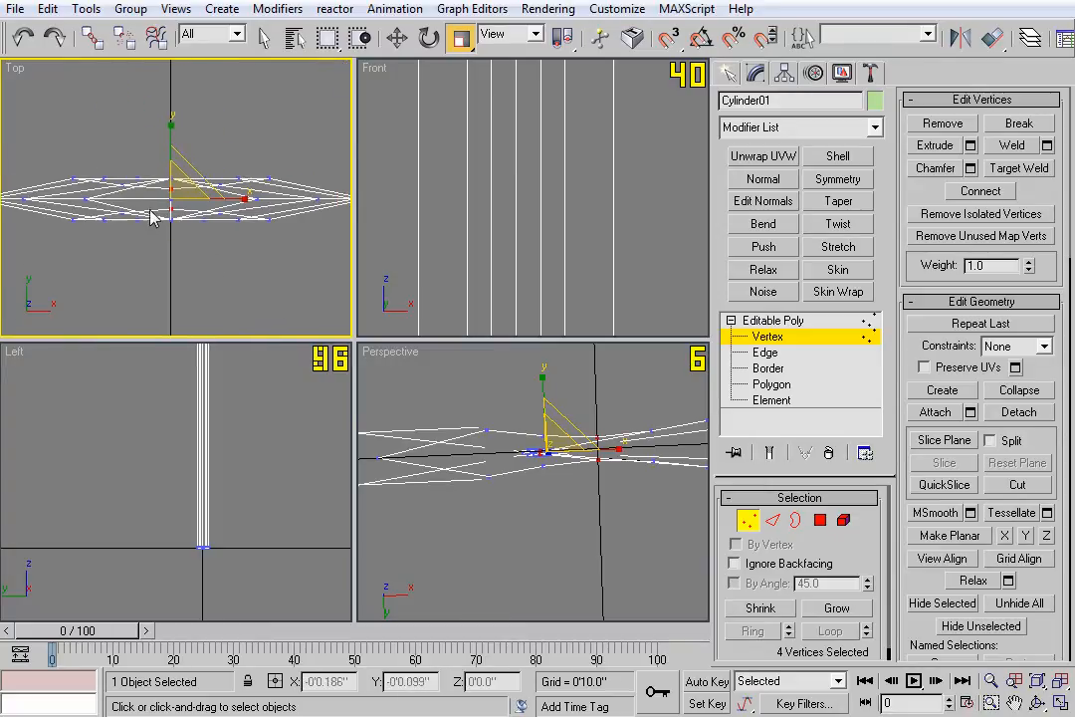
{"action": "scroll", "coordinate": [581, 406], "scroll_direction": "up", "scroll_amount": 10}
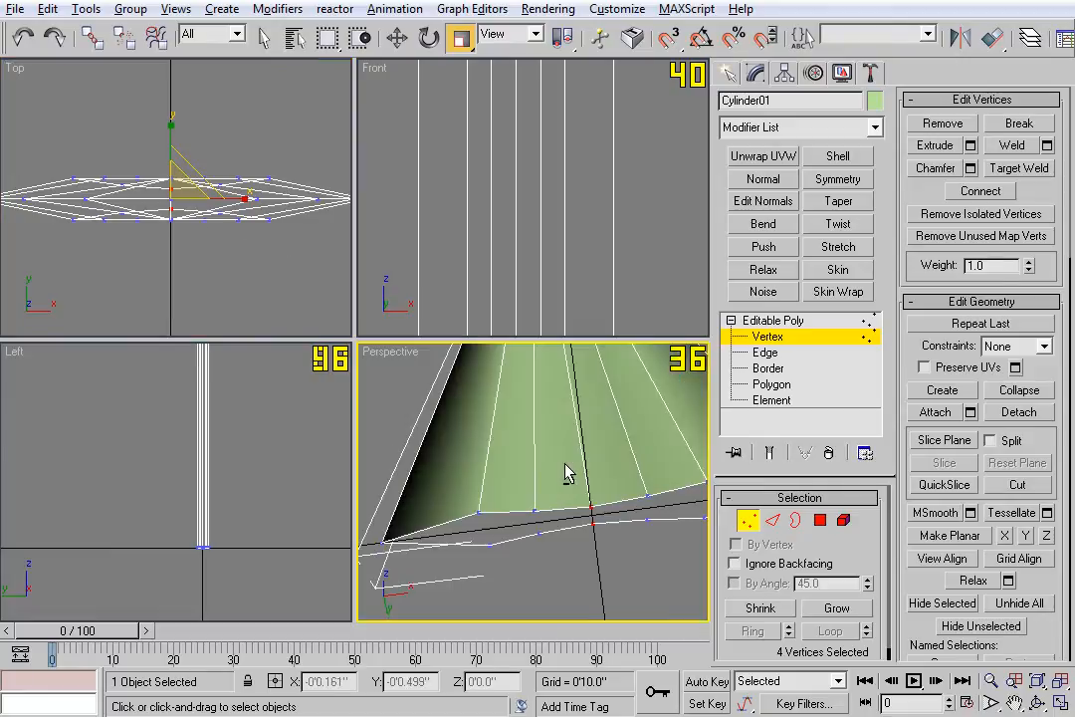
Clear the vertex selection and return to the object level of the Editable Poly with the Select Object tool active.
{"action": "scroll", "coordinate": [609, 426], "scroll_direction": "down", "scroll_amount": 8}
{"action": "left_click", "coordinate": [643, 423]}
{"action": "middle_click_drag", "start_coordinate": [630, 445], "coordinate": [603, 527], "text": "alt"}
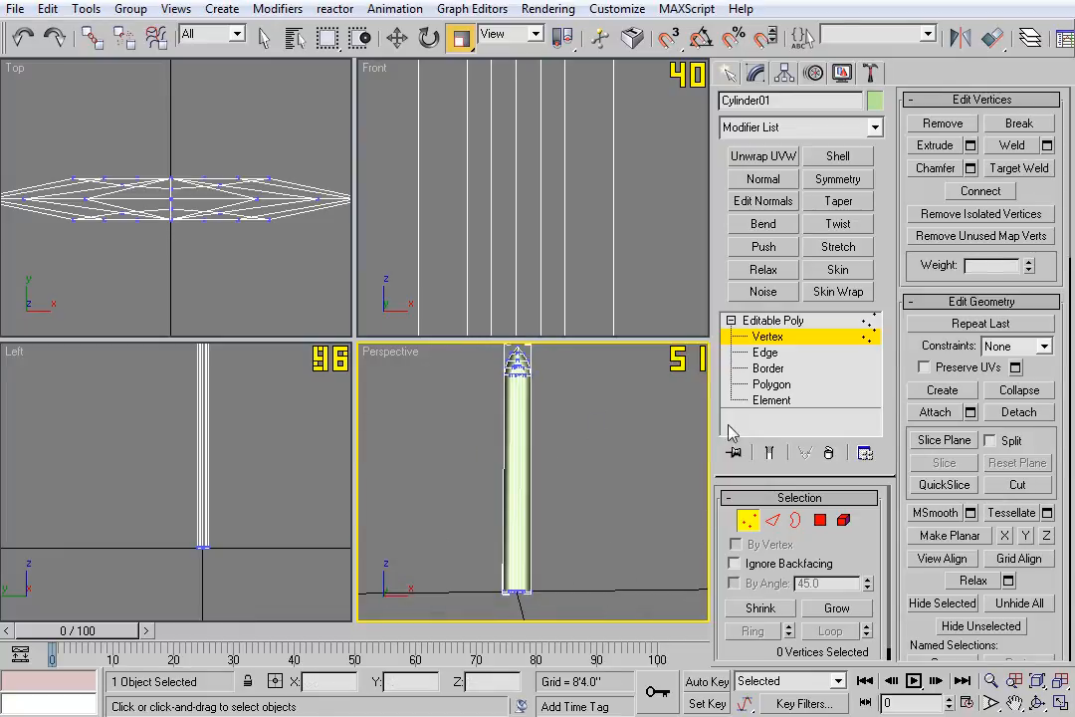
{"action": "left_click", "coordinate": [773, 321]}
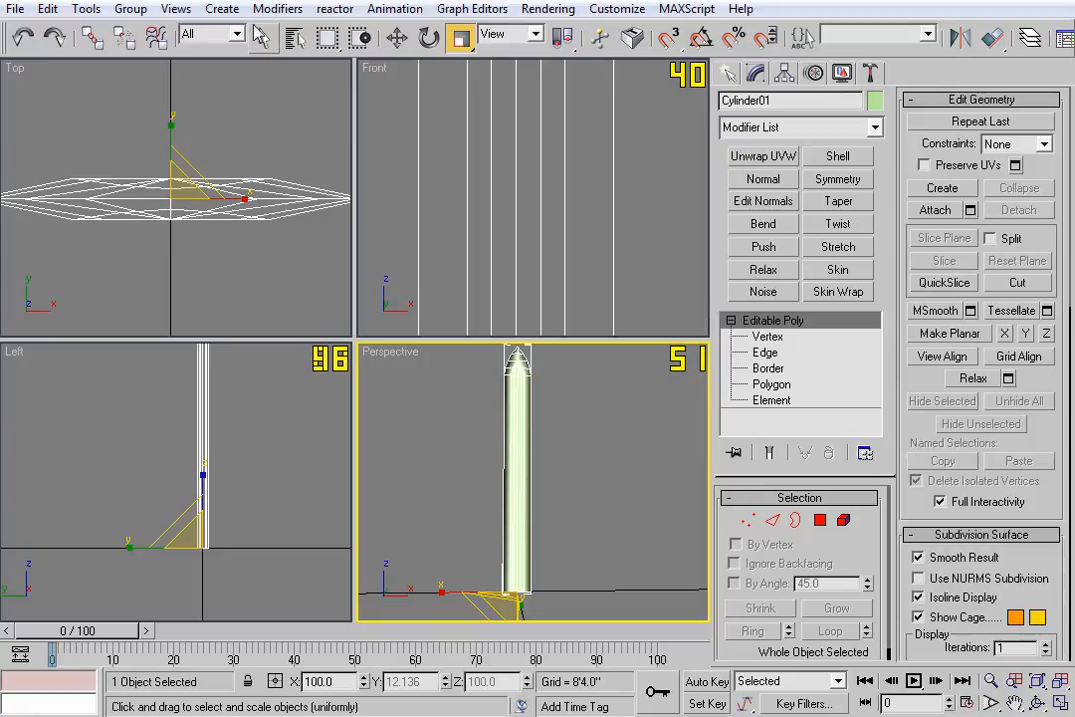
{"action": "left_click", "coordinate": [266, 37]}
{"action": "middle_click_drag", "start_coordinate": [558, 492], "coordinate": [607, 474], "text": "alt"}
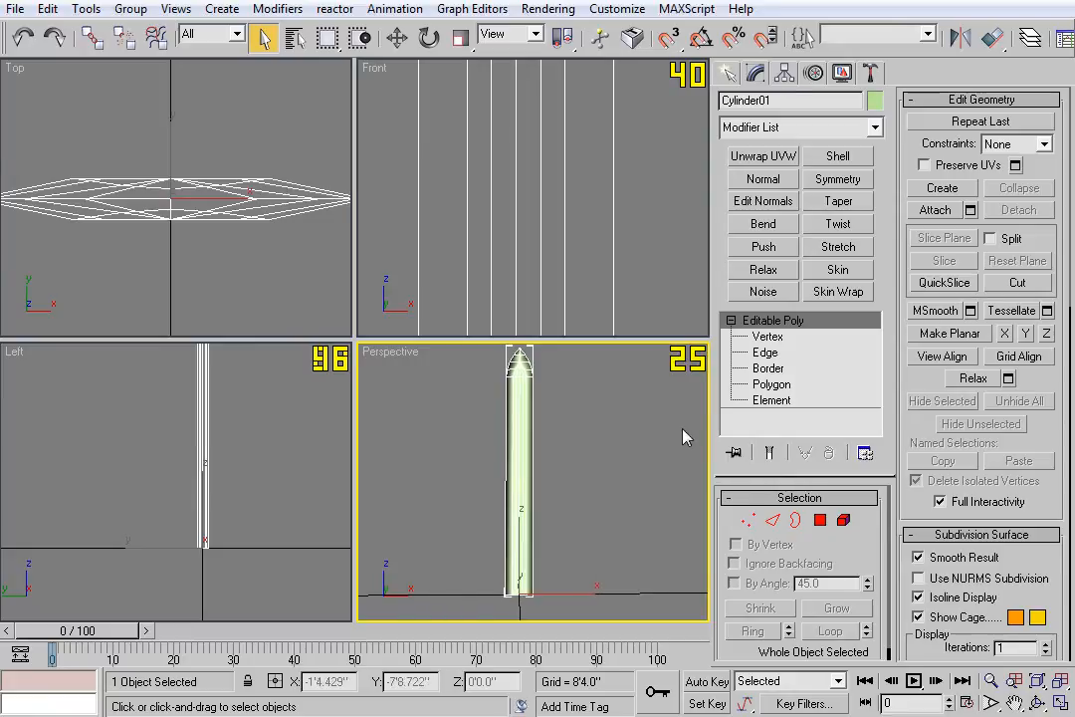
Add an FFD 2x2x2 modifier and scale its top control points inward along X to taper the slat's width.
{"action": "left_click", "coordinate": [875, 129]}
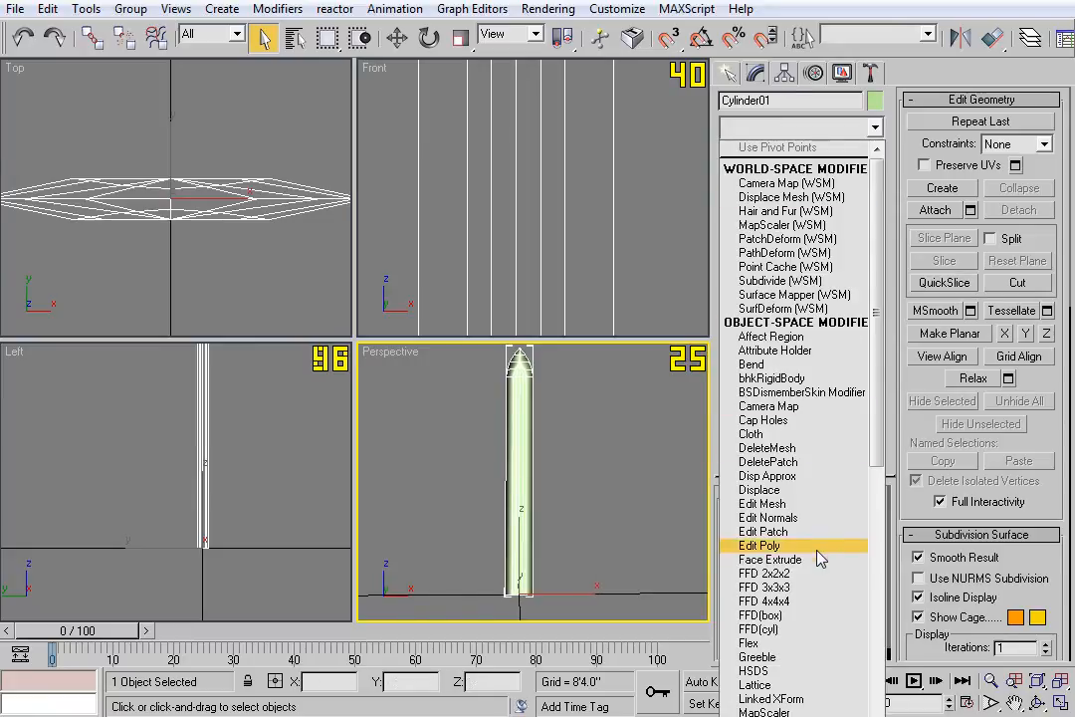
{"action": "left_click", "coordinate": [806, 575]}
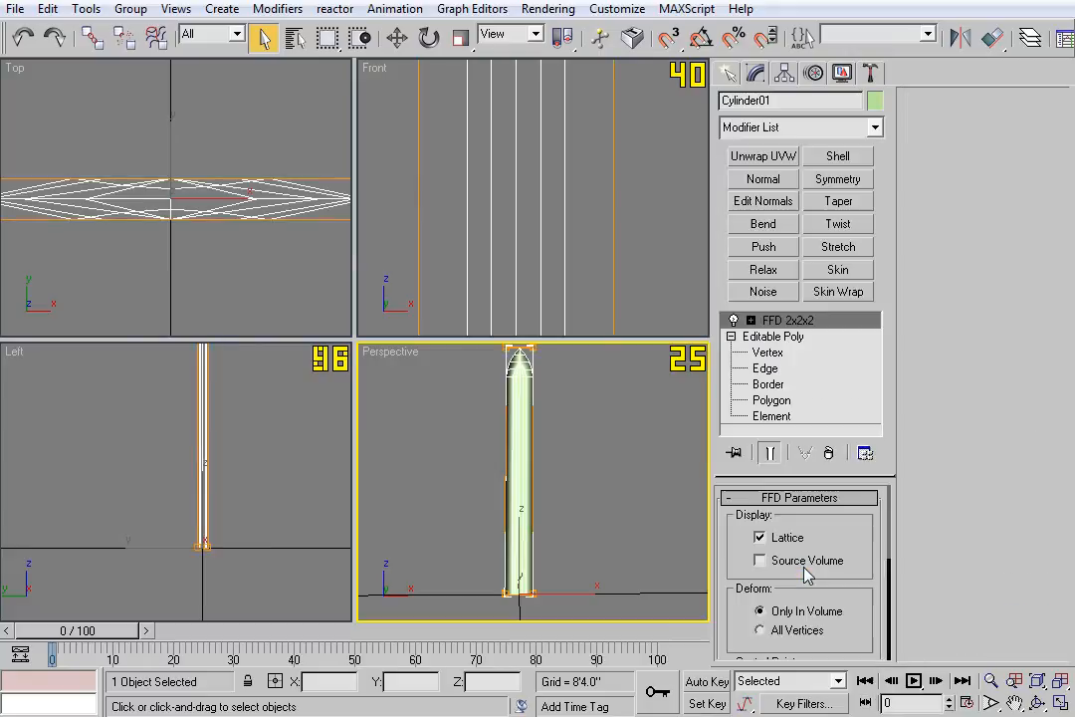
{"action": "left_click", "coordinate": [793, 320]}
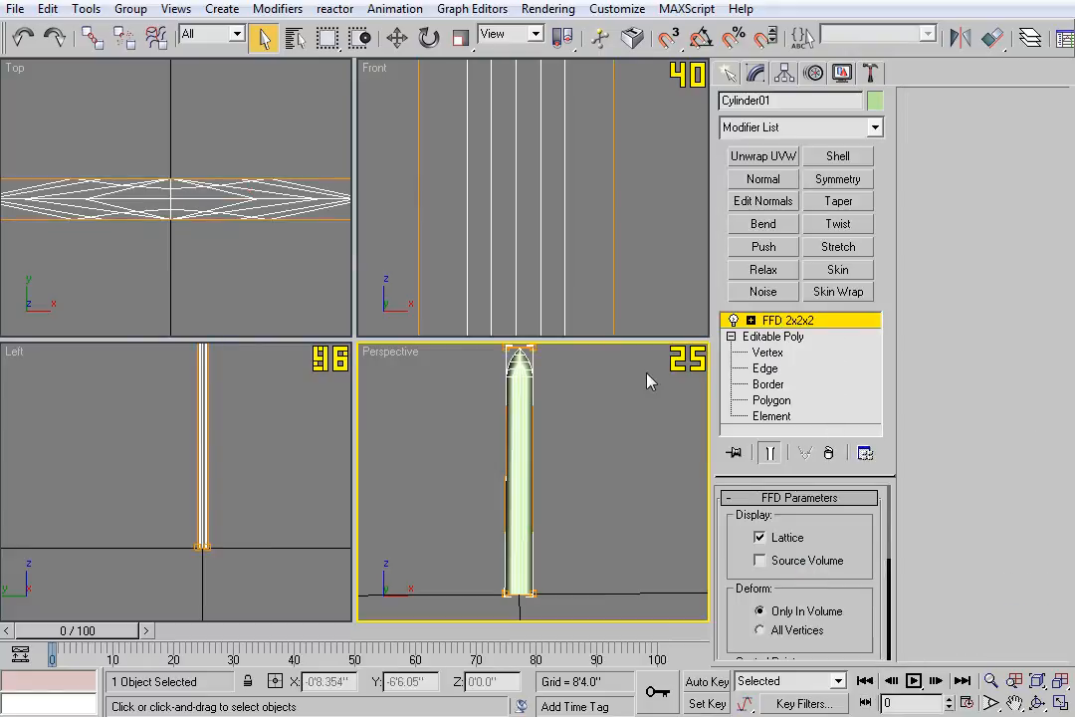
{"action": "scroll", "coordinate": [511, 209], "scroll_direction": "down", "scroll_amount": 6}
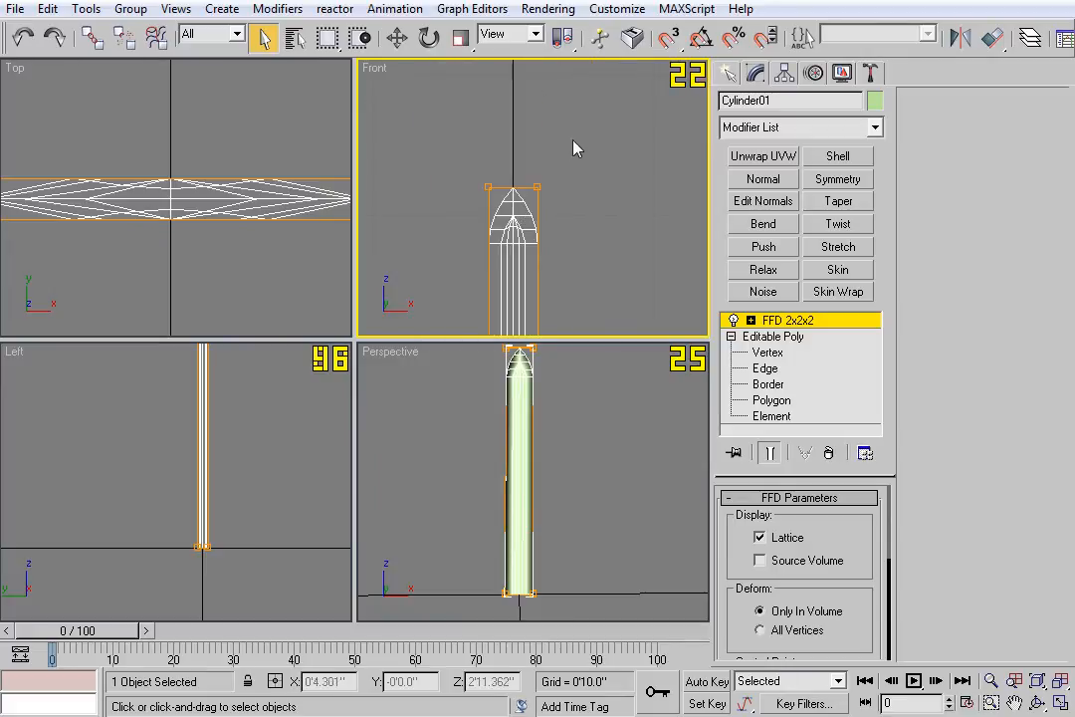
{"action": "left_click", "coordinate": [461, 38]}
{"action": "middle_click_drag", "start_coordinate": [592, 221], "coordinate": [595, 216]}
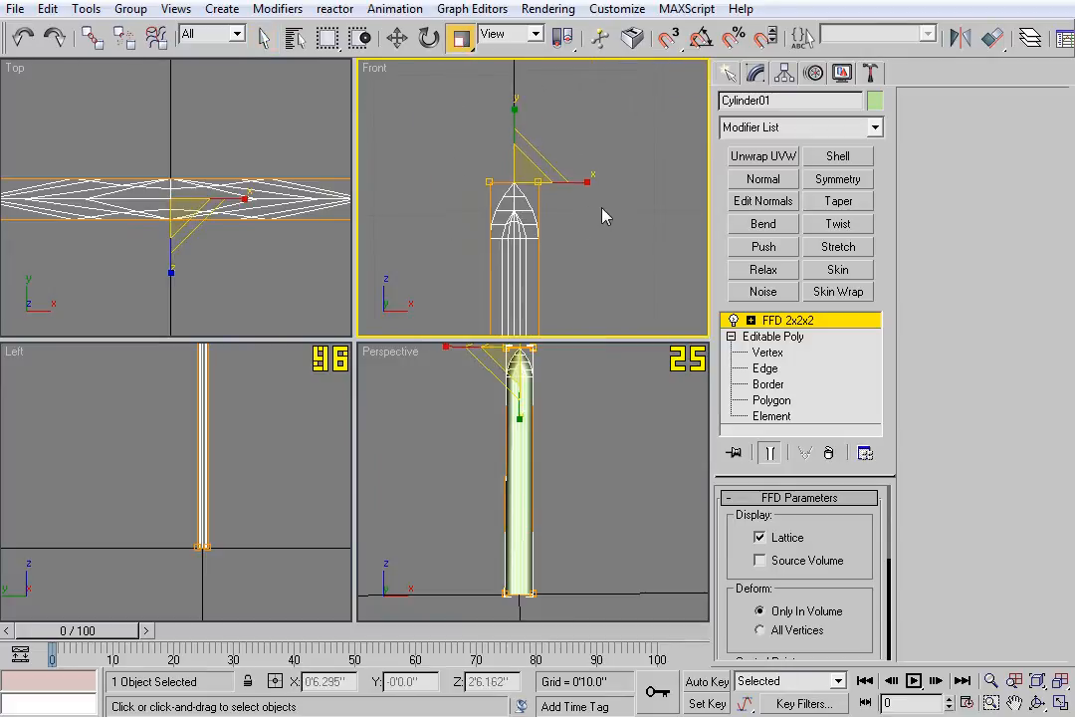
{"action": "left_click_drag", "start_coordinate": [586, 182], "coordinate": [559, 225]}
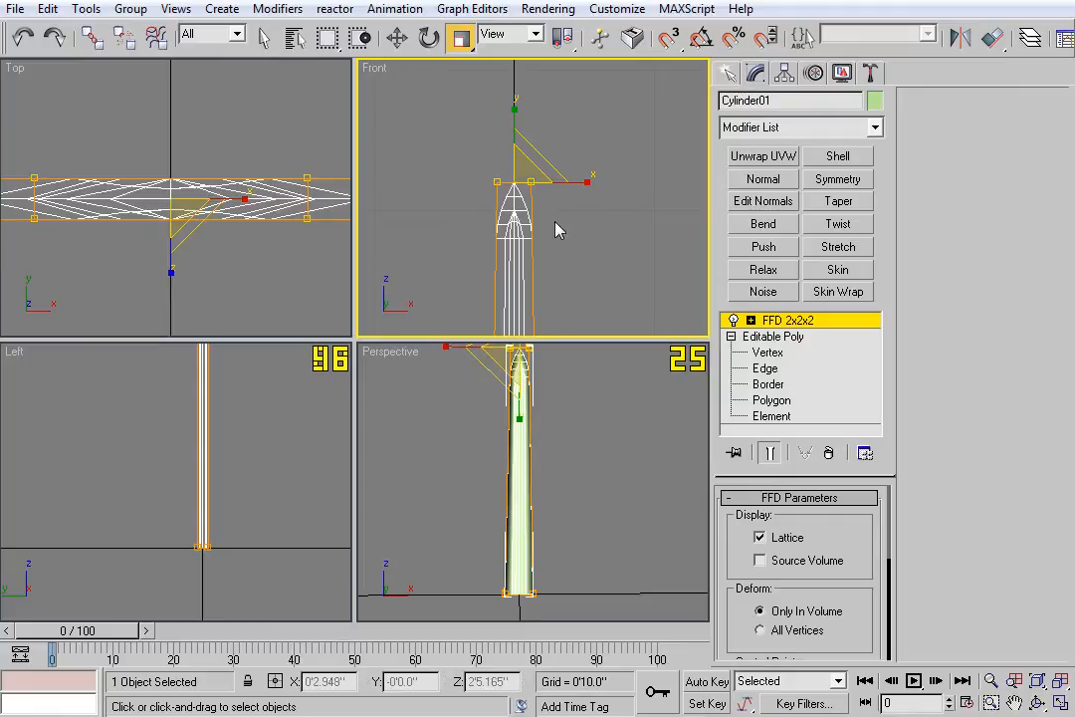
Examine the narrowed tip from the front and in perspective.
{"action": "middle_click_drag", "start_coordinate": [563, 425], "coordinate": [540, 452], "text": "alt"}
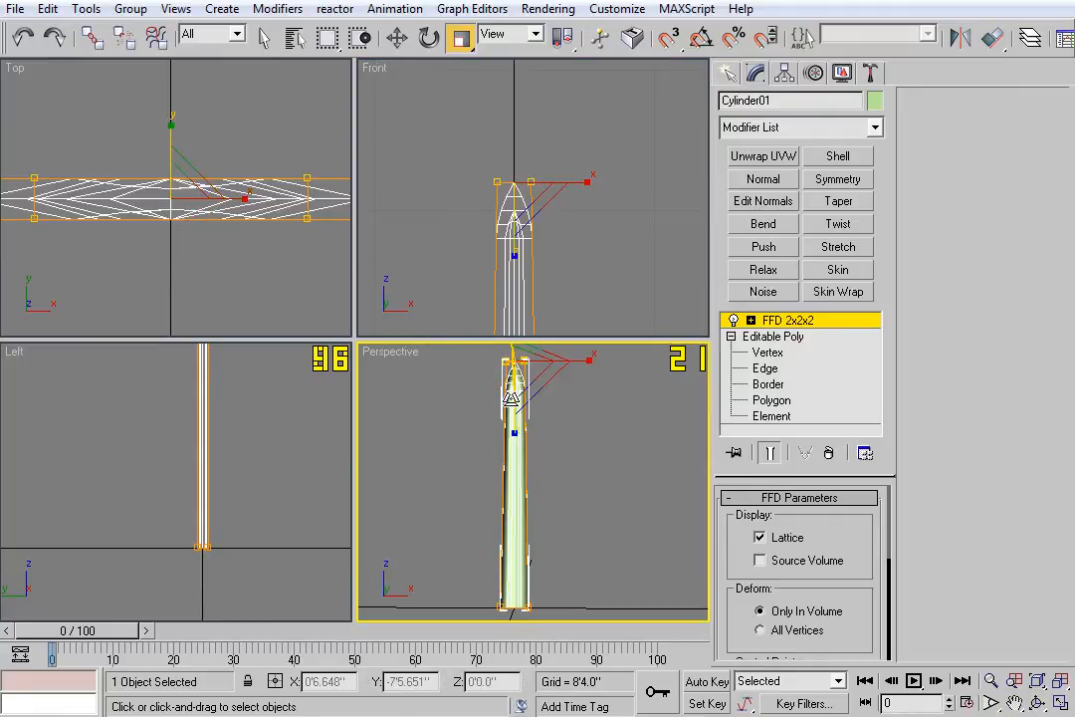
{"action": "scroll", "coordinate": [579, 247], "scroll_direction": "up", "scroll_amount": 5}
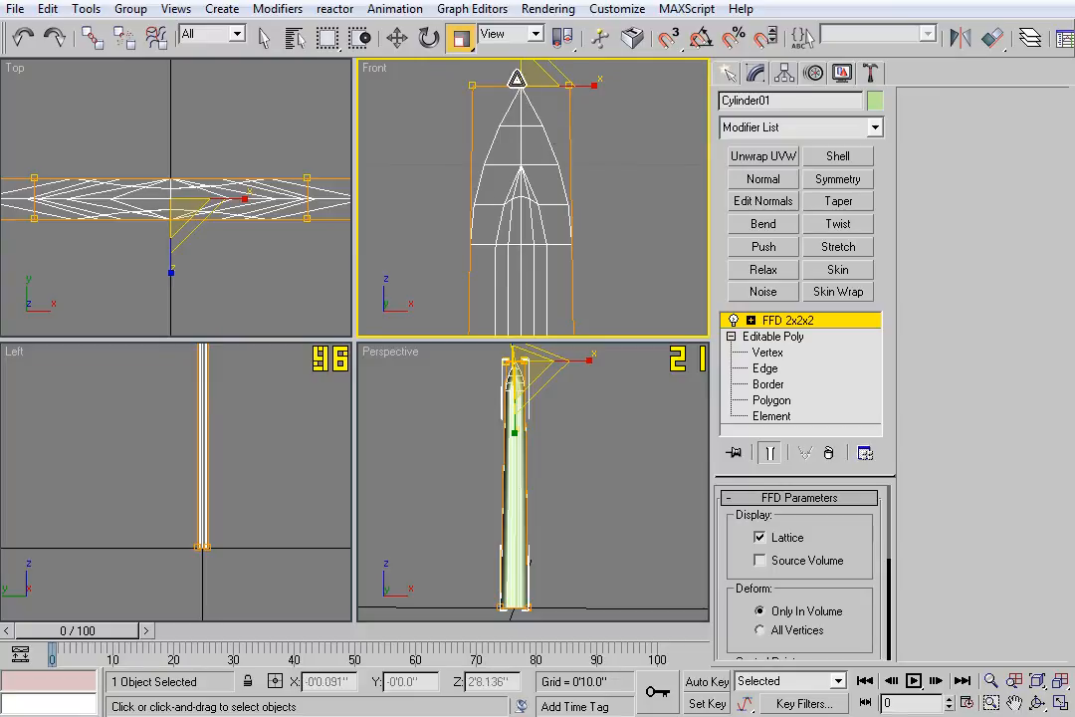
{"action": "middle_click_drag", "start_coordinate": [610, 465], "coordinate": [619, 526], "text": "alt"}
{"action": "scroll", "coordinate": [581, 469], "scroll_direction": "up", "scroll_amount": 5}
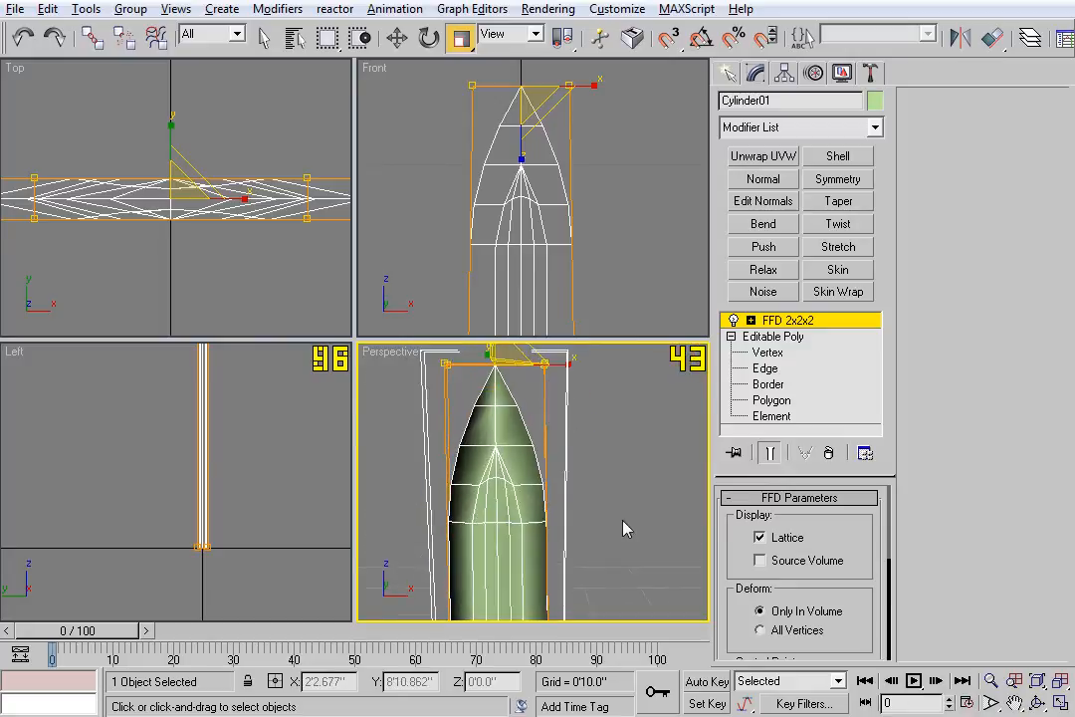
{"action": "right_click", "coordinate": [792, 321]}
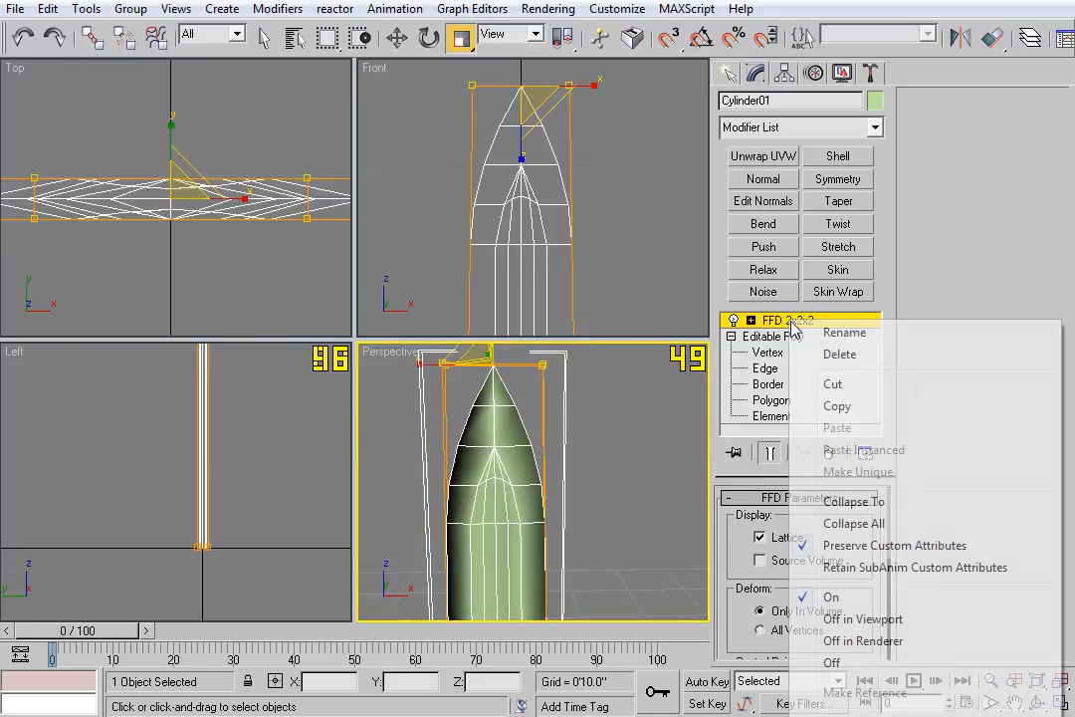
{"action": "left_click", "coordinate": [610, 455]}
Select the top FFD control points and scale them closer together in the Left view to thin the slat towards its tip.
{"action": "middle_click_drag", "start_coordinate": [580, 415], "coordinate": [619, 490]}
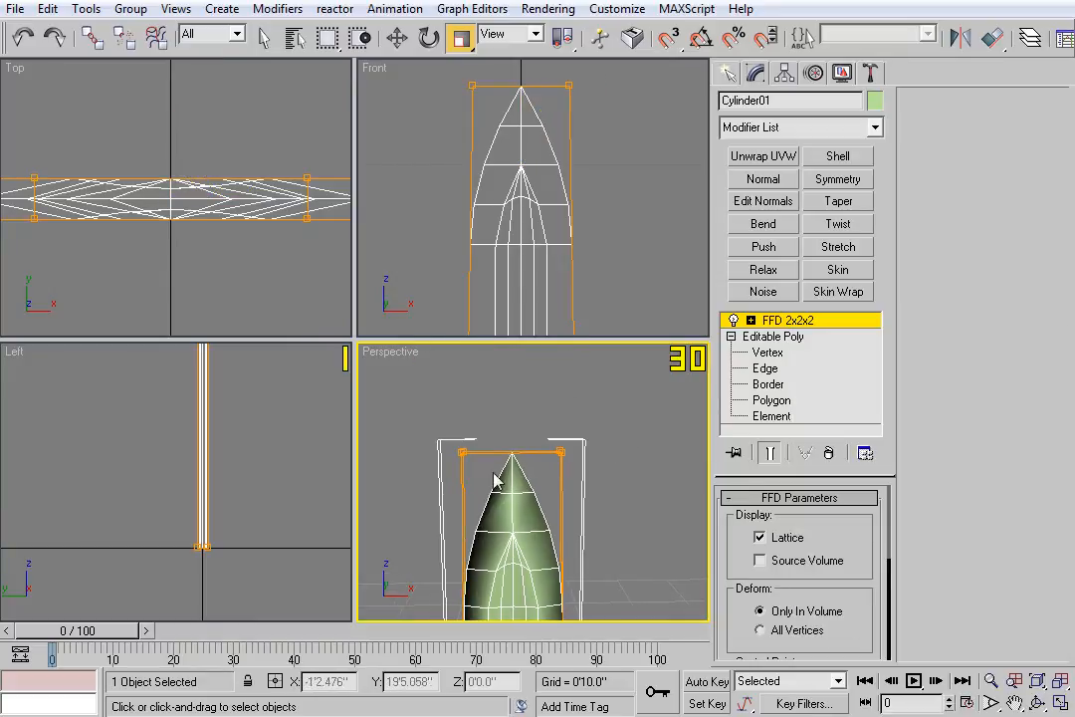
{"action": "left_click_drag", "start_coordinate": [605, 420], "coordinate": [413, 485]}
{"action": "middle_click_drag", "start_coordinate": [228, 396], "coordinate": [197, 503]}
{"action": "middle_click_drag", "start_coordinate": [225, 426], "coordinate": [226, 581]}
{"action": "middle_click_drag", "start_coordinate": [245, 403], "coordinate": [232, 587]}
{"action": "mouse_move", "coordinate": [245, 400]}
{"action": "middle_mouse_down"}
{"action": "mouse_move", "coordinate": [239, 569]}
{"action": "mouse_move", "coordinate": [269, 607]}
{"action": "middle_mouse_up"}
{"action": "middle_click_drag", "start_coordinate": [268, 536], "coordinate": [247, 543]}
{"action": "scroll", "coordinate": [262, 509], "scroll_direction": "up", "scroll_amount": 5}
{"action": "middle_click_drag", "start_coordinate": [235, 455], "coordinate": [259, 448]}
{"action": "scroll", "coordinate": [272, 443], "scroll_direction": "down", "scroll_amount": 2}
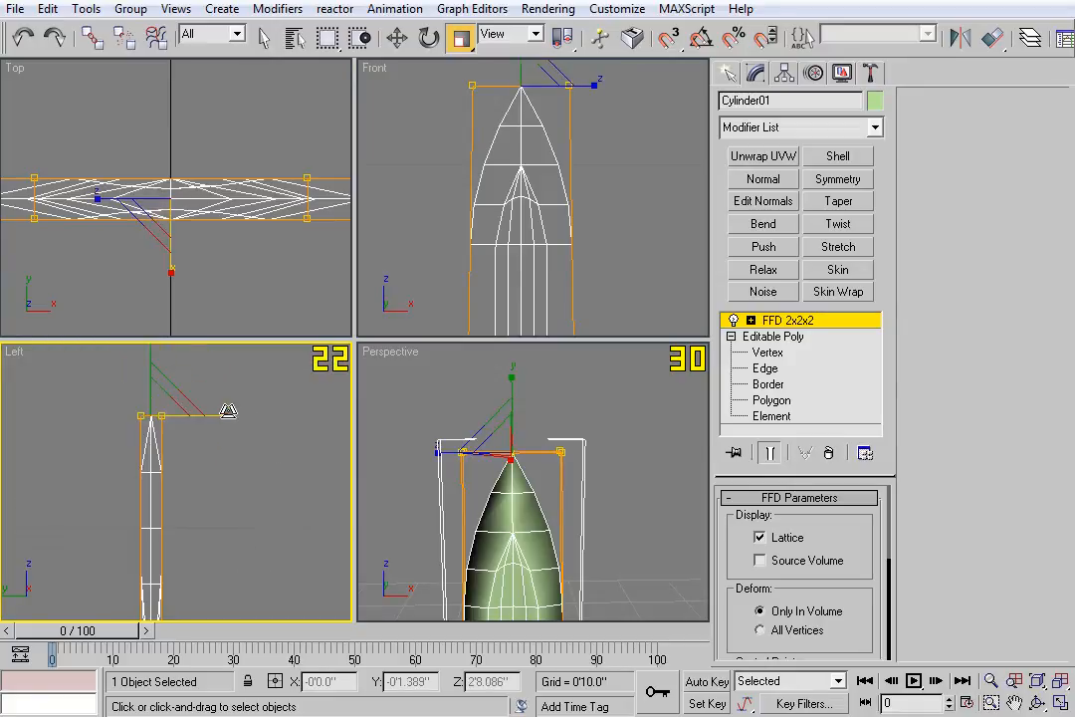
{"action": "left_click_drag", "start_coordinate": [226, 412], "coordinate": [179, 464]}
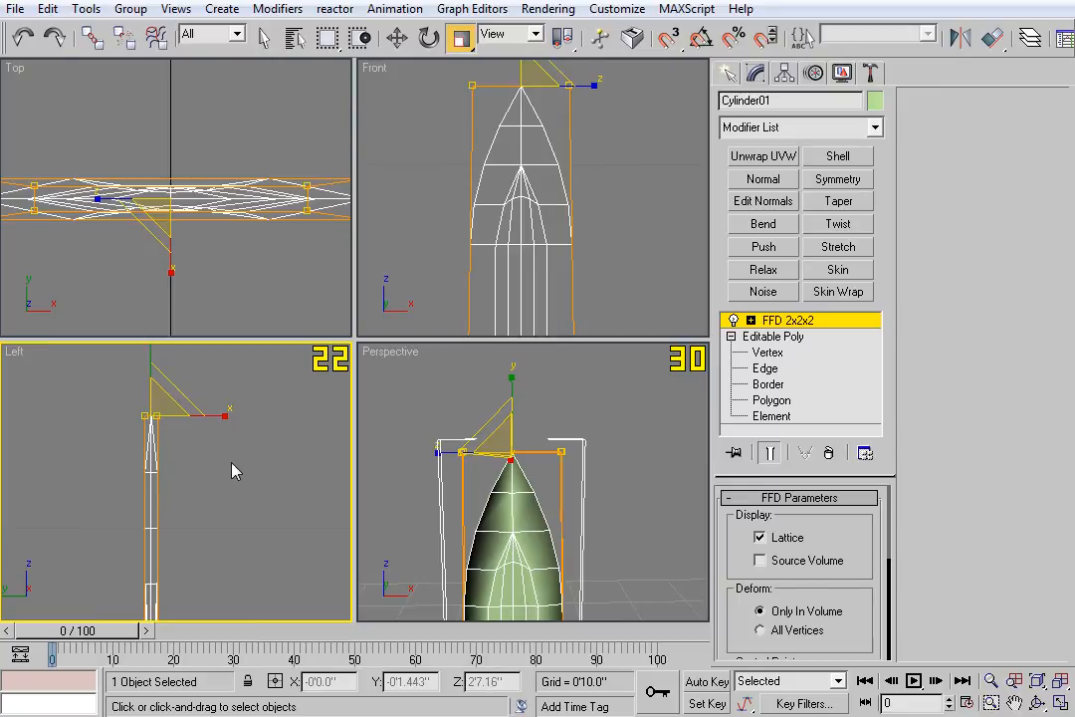
Collapse the FFD 2x2x2 modifier into the Editable Poly.
{"action": "middle_click_drag", "start_coordinate": [202, 480], "coordinate": [213, 398]}
{"action": "middle_click_drag", "start_coordinate": [563, 502], "coordinate": [569, 473]}
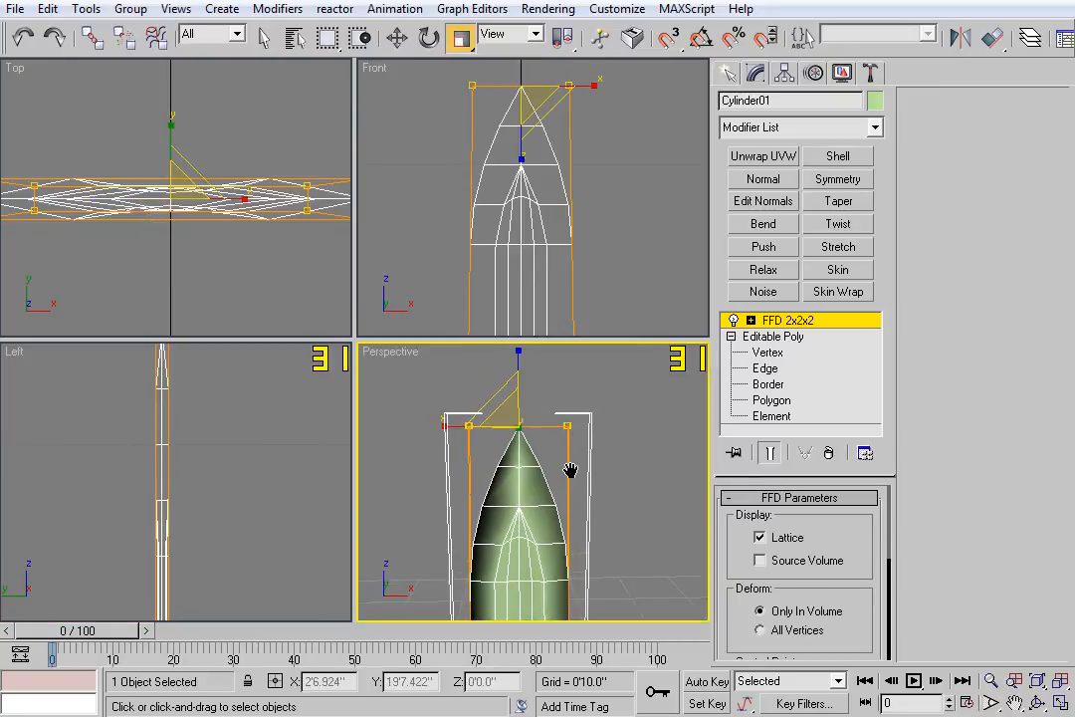
{"action": "right_click", "coordinate": [811, 328]}
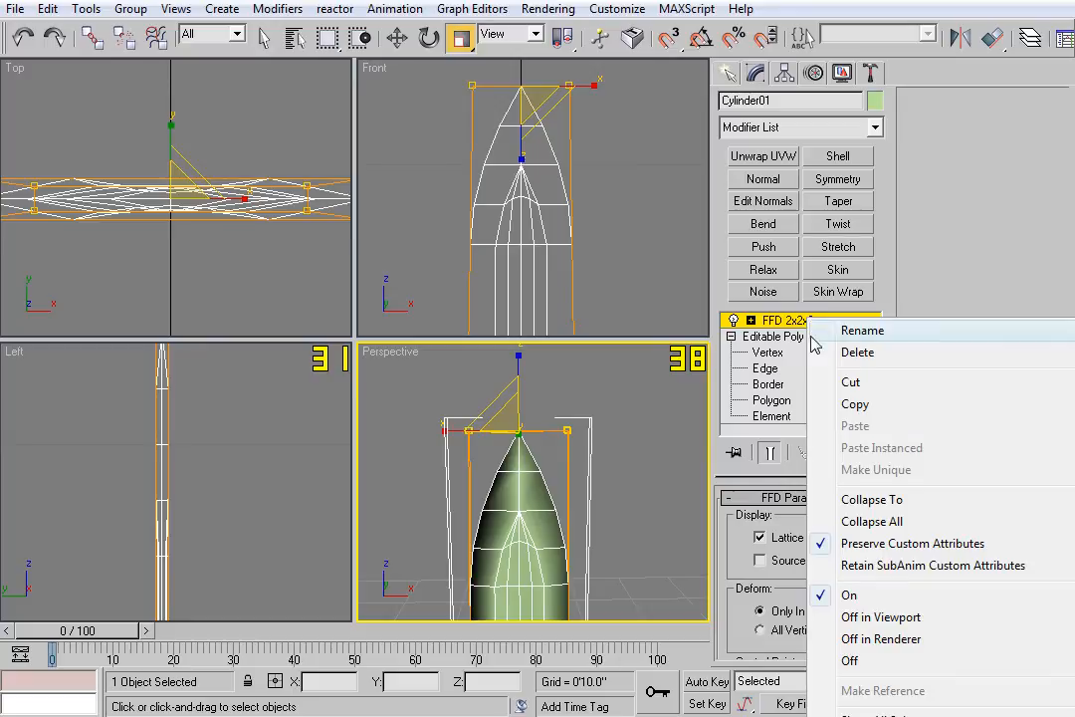
{"action": "left_click", "coordinate": [889, 500]}
{"action": "middle_click_drag", "start_coordinate": [611, 470], "coordinate": [601, 414]}
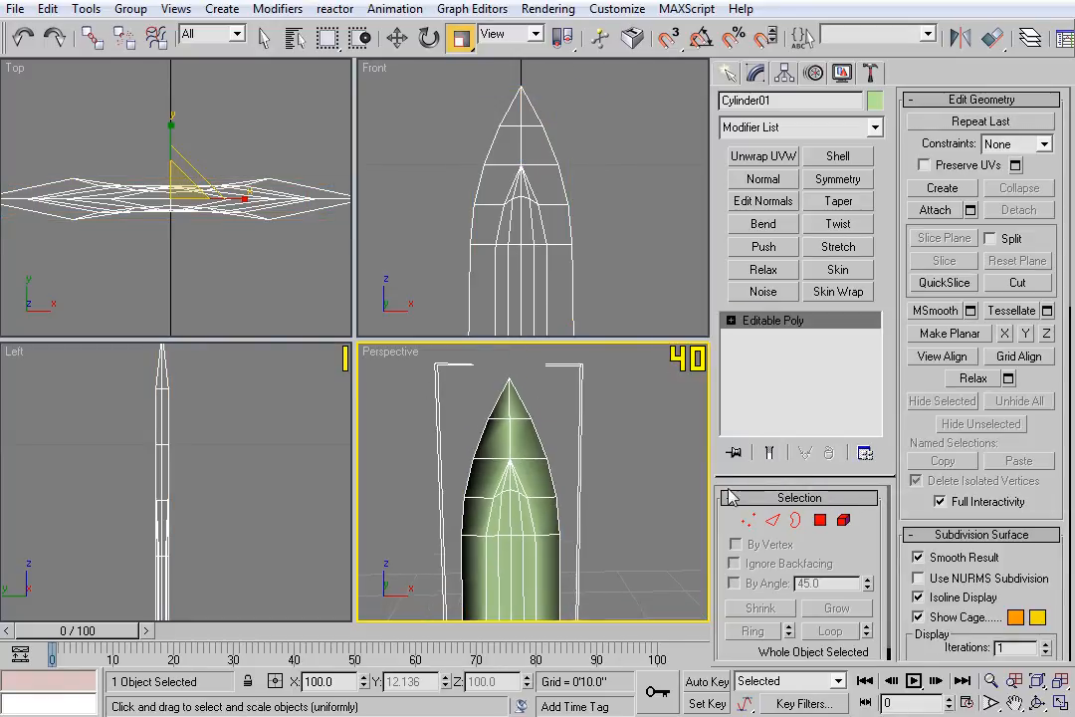
Turn the hidden triangulation edges of the polygons beside the recess on the front of the slat's tip.
{"action": "left_click", "coordinate": [776, 521]}
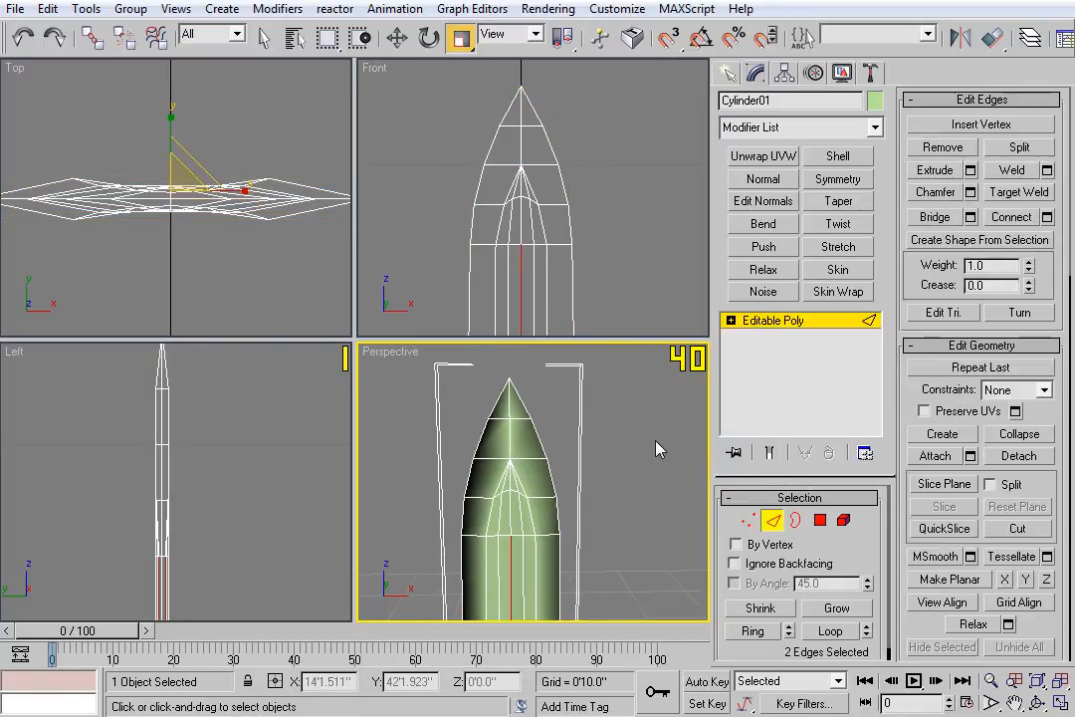
{"action": "left_click", "coordinate": [656, 449]}
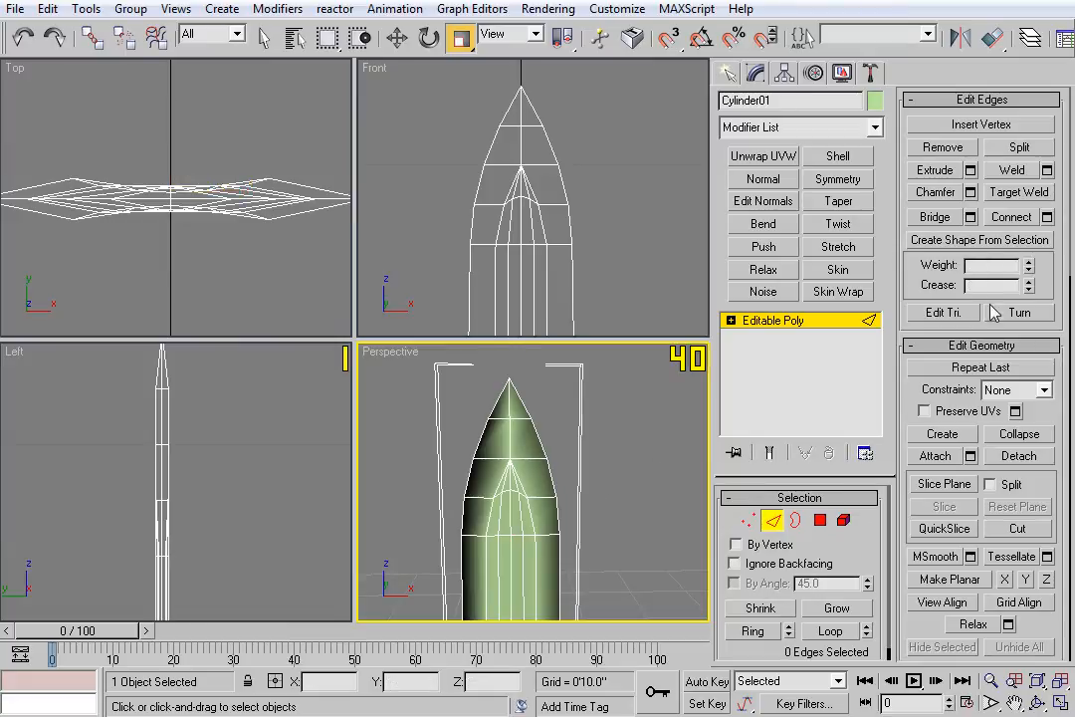
{"action": "left_click", "coordinate": [1025, 315]}
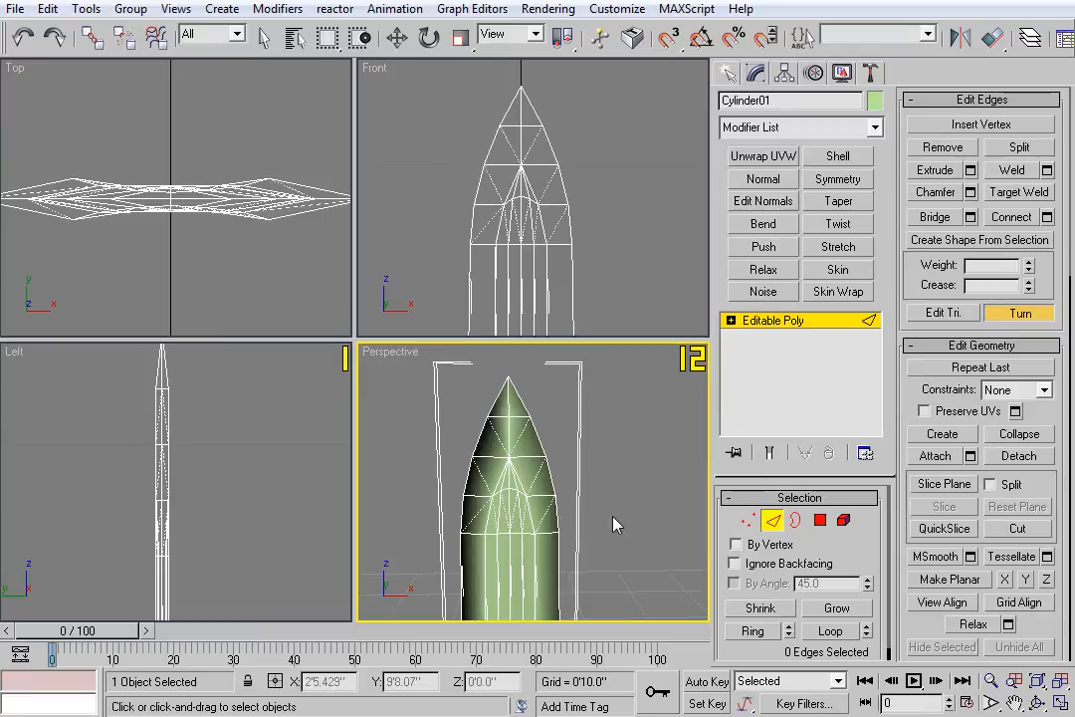
{"action": "middle_click_drag", "start_coordinate": [567, 533], "coordinate": [578, 501]}
{"action": "scroll", "coordinate": [576, 499], "scroll_direction": "up", "scroll_amount": 4}
{"action": "middle_click_drag", "start_coordinate": [488, 445], "coordinate": [488, 508]}
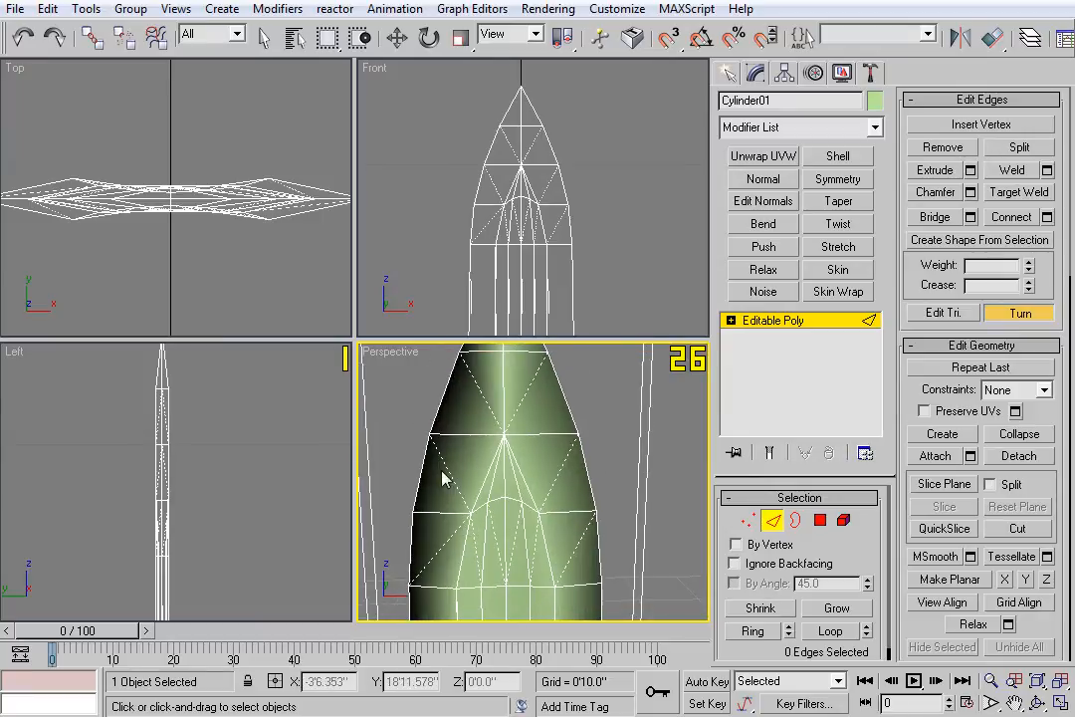
{"action": "middle_click_drag", "start_coordinate": [439, 463], "coordinate": [609, 376], "text": "alt"}
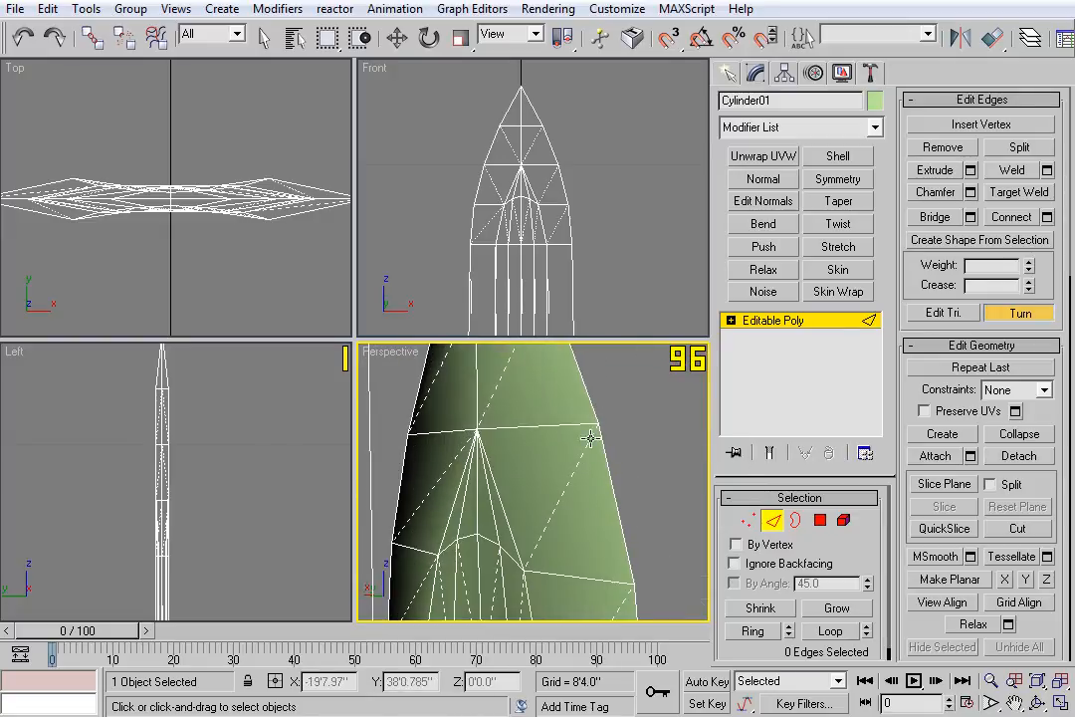
{"action": "middle_click_drag", "start_coordinate": [604, 542], "coordinate": [501, 547], "text": "alt"}
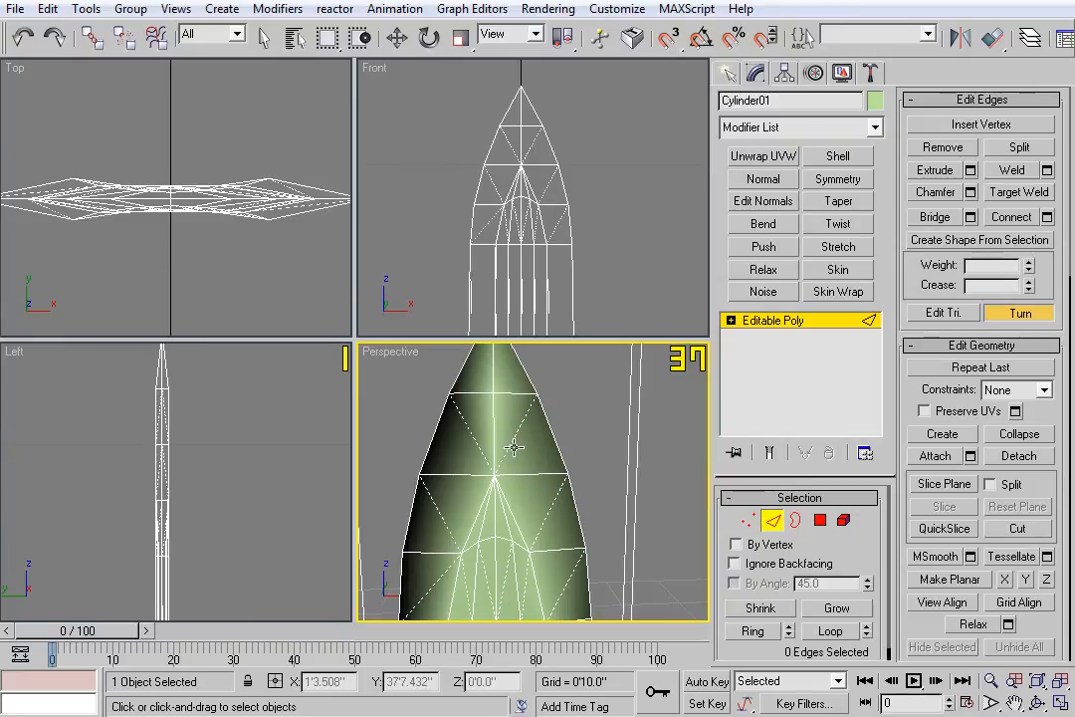
{"action": "middle_click_drag", "start_coordinate": [430, 529], "coordinate": [474, 519], "text": "alt"}
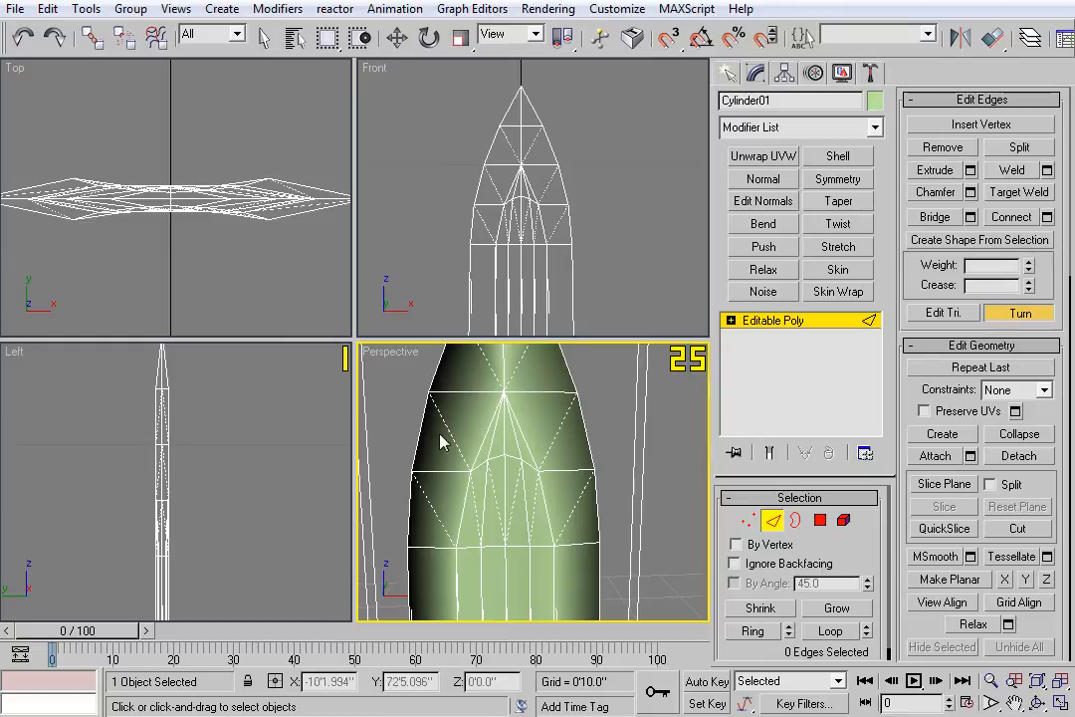
Turn the matching hidden triangulation edges beside the recess on the back of the tip.
{"action": "middle_click_drag", "start_coordinate": [463, 484], "coordinate": [547, 553], "text": "alt"}
{"action": "left_click", "coordinate": [486, 535]}
{"action": "left_click", "coordinate": [492, 475]}
{"action": "middle_click_drag", "start_coordinate": [521, 484], "coordinate": [569, 492], "text": "alt"}
Auto-smooth all of the slat's polygons with a threshold of 45.0, then clear the selection.
{"action": "left_click", "coordinate": [820, 520]}
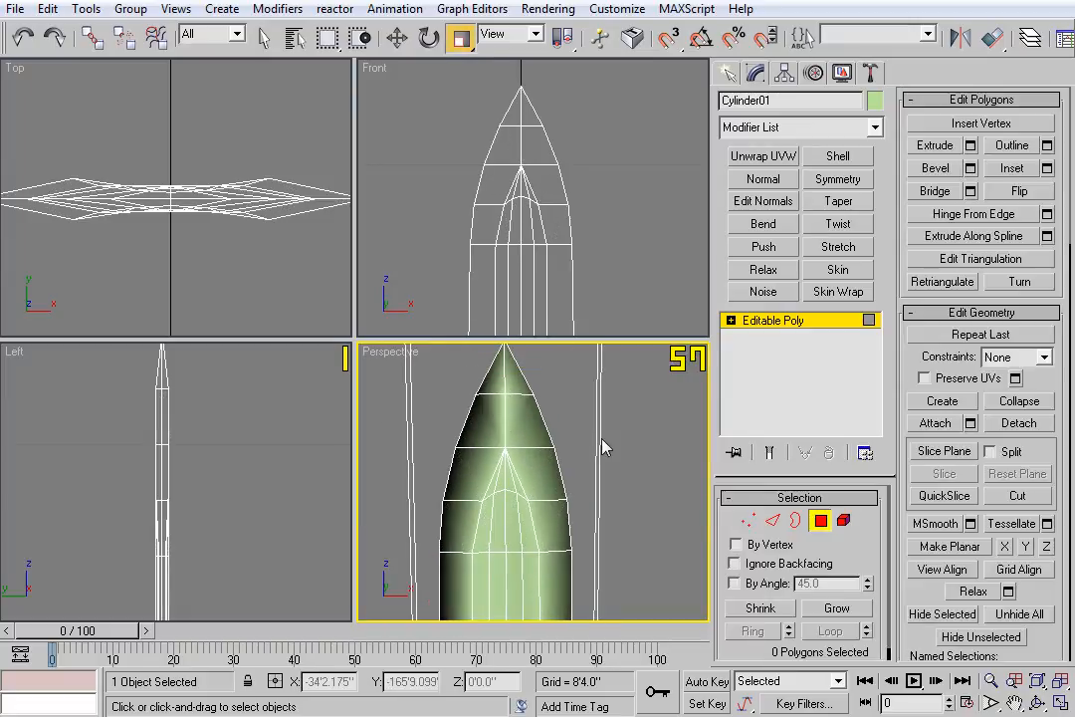
{"action": "key", "text": "ctrl+a"}
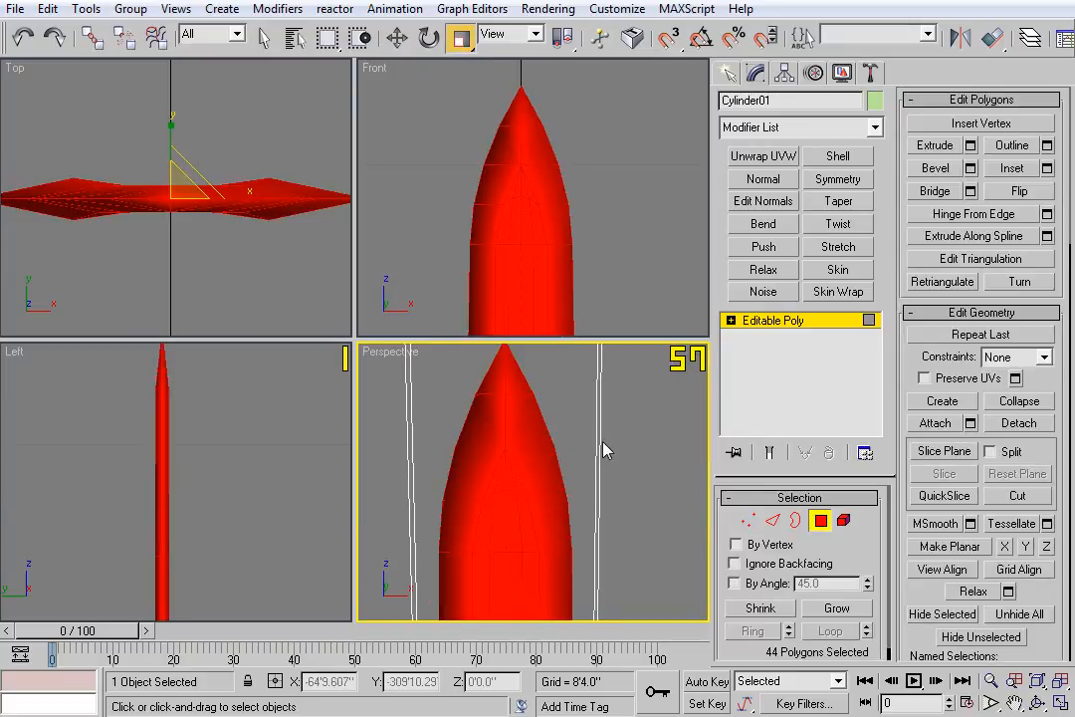
{"action": "scroll", "coordinate": [1041, 598], "scroll_direction": "down", "scroll_amount": 10}
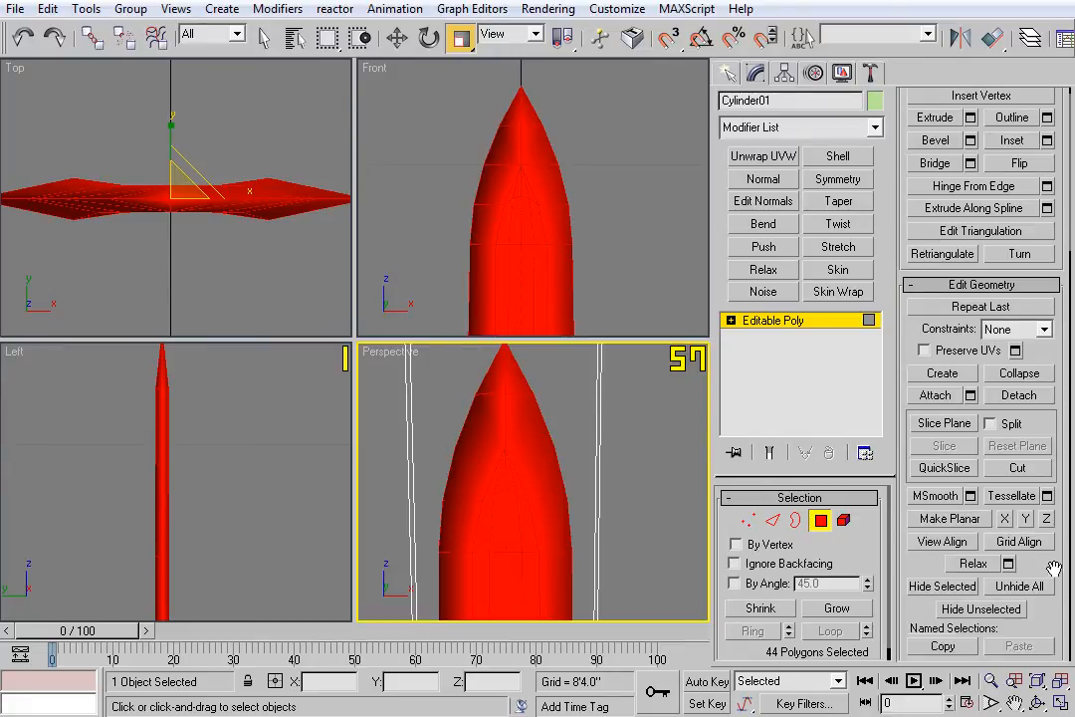
{"action": "scroll", "coordinate": [981, 398], "scroll_direction": "down", "scroll_amount": 1}
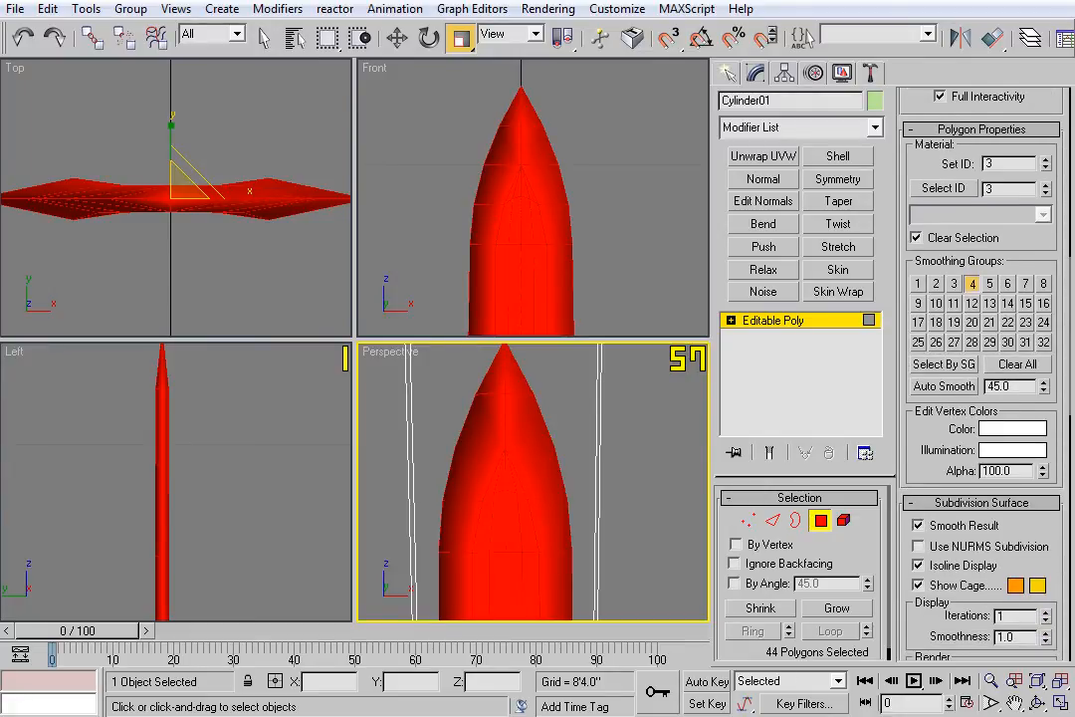
{"action": "left_click", "coordinate": [943, 387]}
{"action": "middle_click_drag", "start_coordinate": [597, 487], "coordinate": [625, 495]}
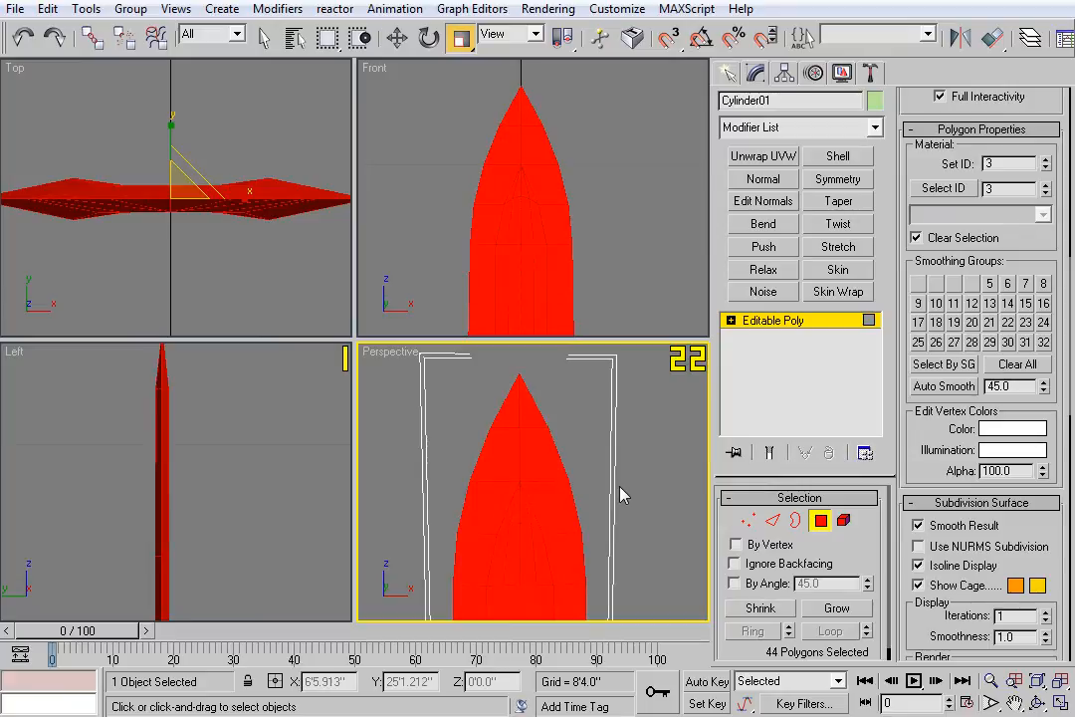
{"action": "scroll", "coordinate": [612, 492], "scroll_direction": "up", "scroll_amount": 5}
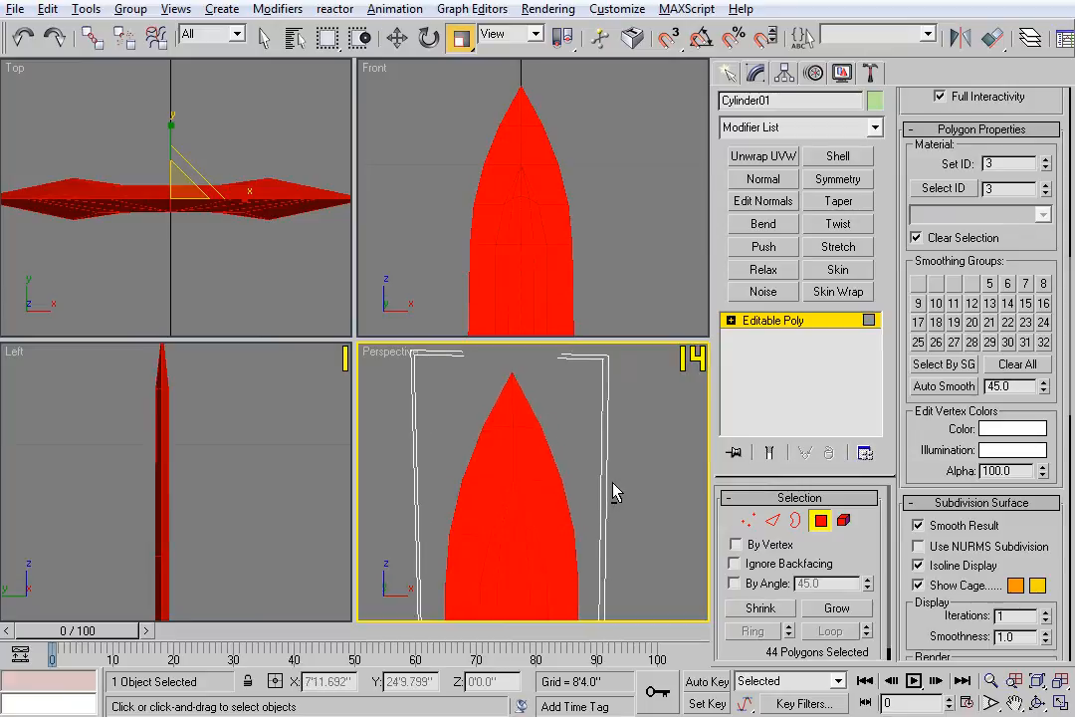
{"action": "middle_click_drag", "start_coordinate": [563, 520], "coordinate": [536, 473], "text": "alt"}
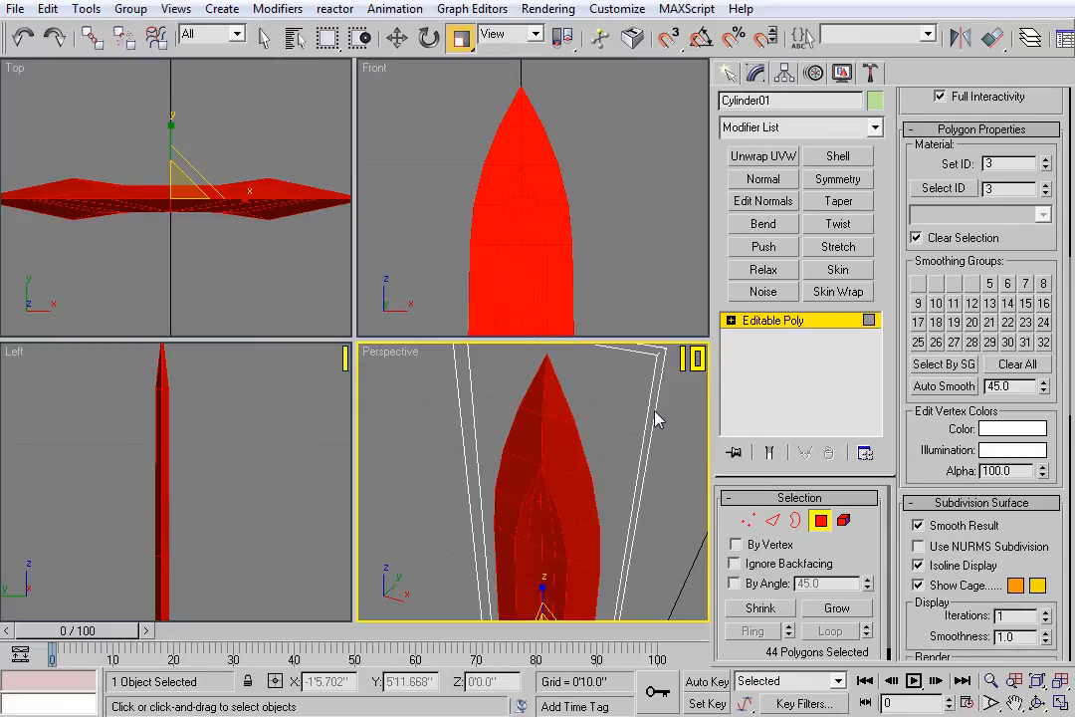
{"action": "middle_click_drag", "start_coordinate": [614, 420], "coordinate": [629, 415], "text": "alt"}
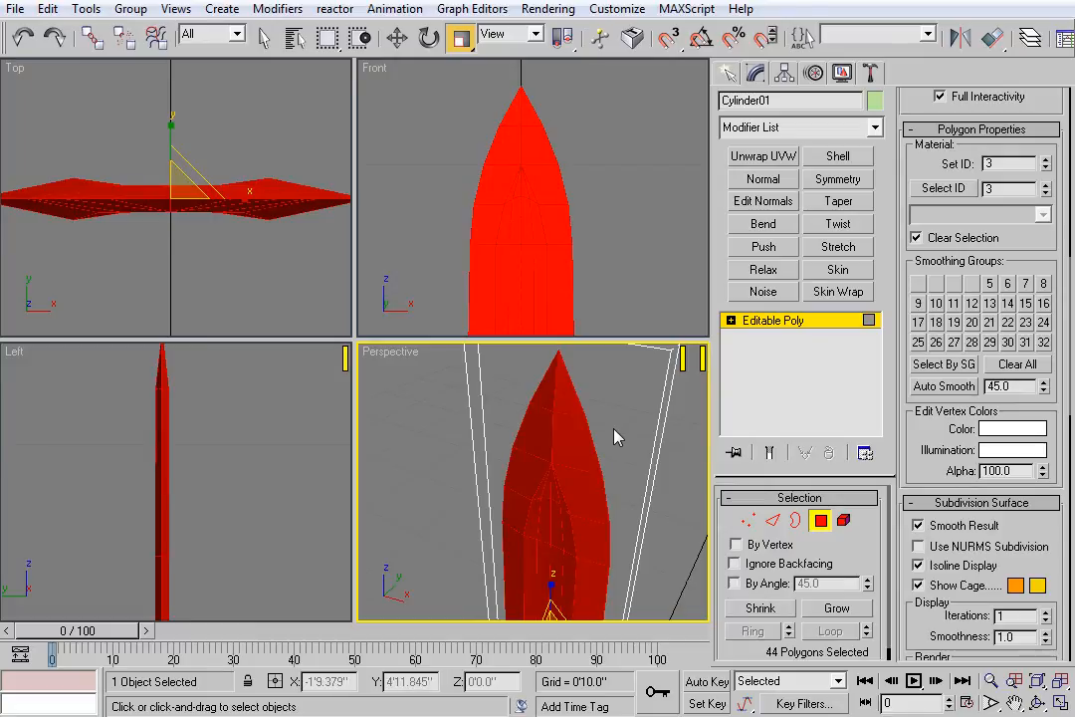
{"action": "middle_click_drag", "start_coordinate": [602, 465], "coordinate": [622, 461], "text": "alt"}
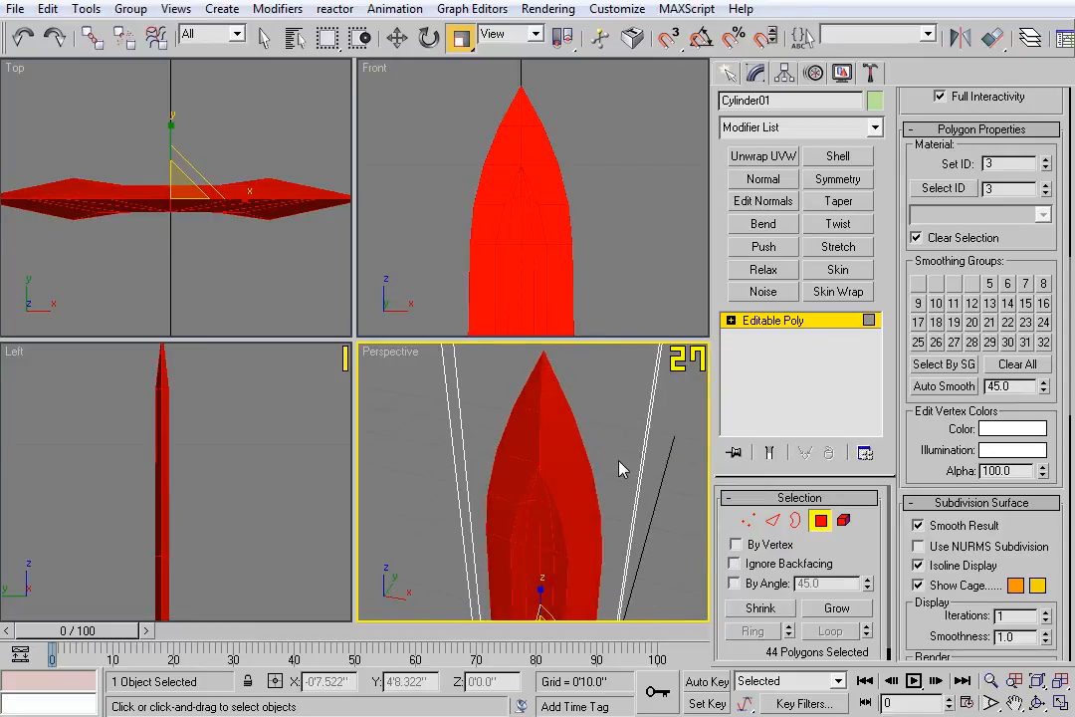
{"action": "middle_click_drag", "start_coordinate": [617, 472], "coordinate": [579, 509], "text": "alt"}
{"action": "left_click", "coordinate": [644, 484]}
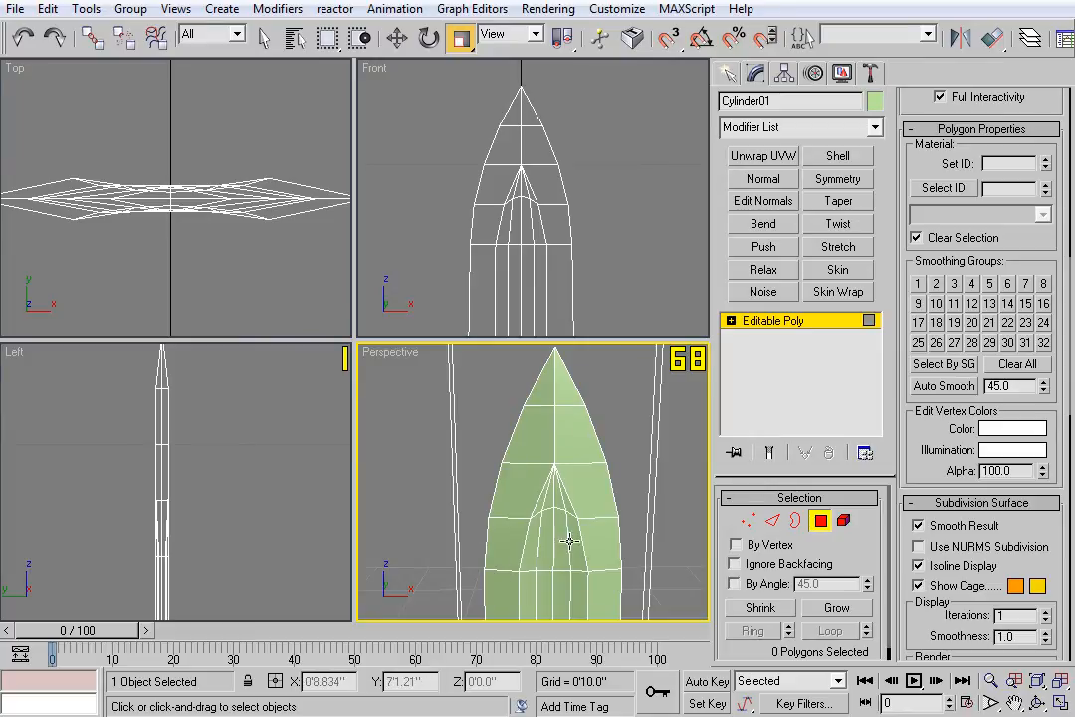
Add the narrow polygon on the right side of the front recess's point to its outer neighbour's smoothing group 4.
{"action": "scroll", "coordinate": [597, 538], "scroll_direction": "up", "scroll_amount": 6}
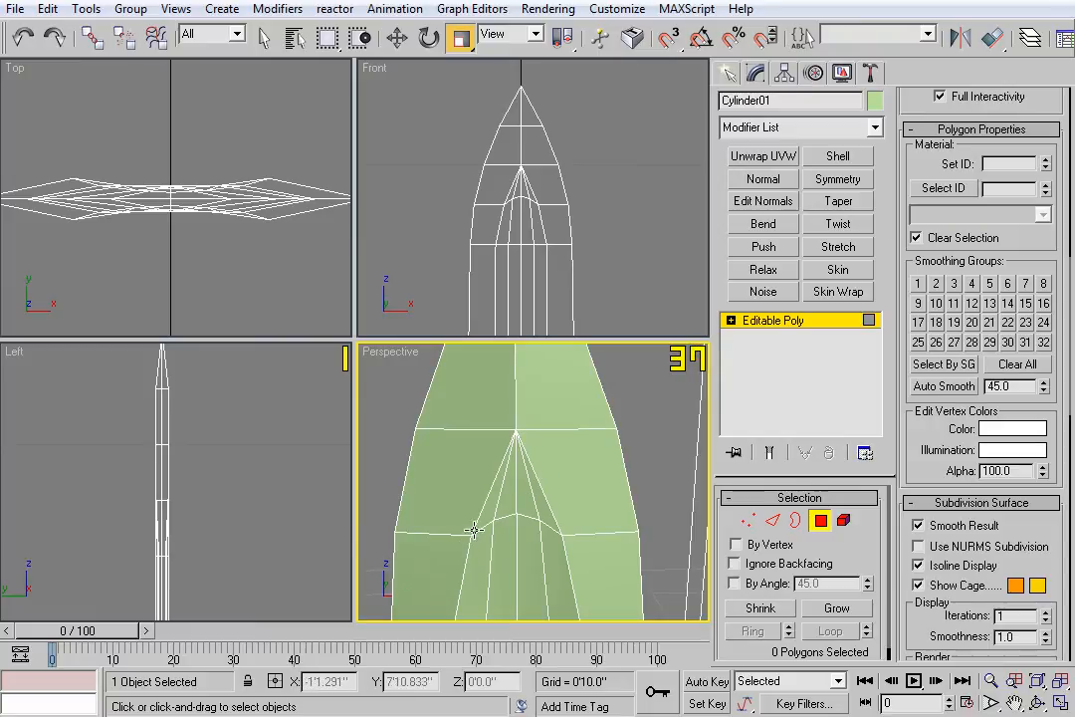
{"action": "left_click", "coordinate": [575, 498]}
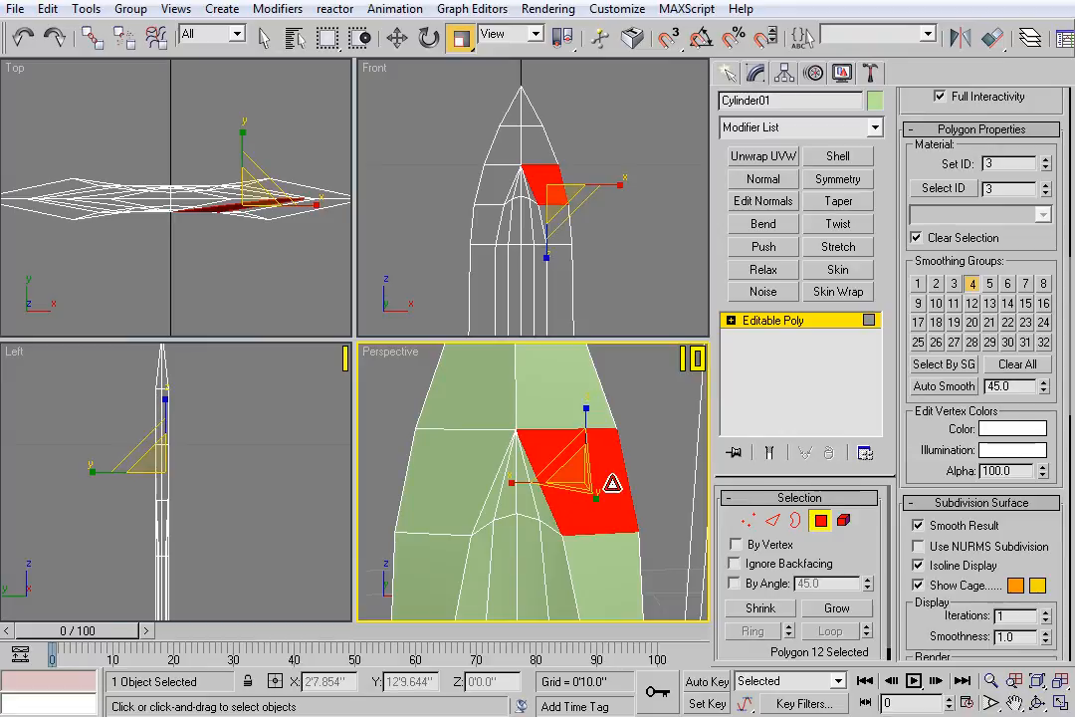
{"action": "left_click", "coordinate": [261, 38]}
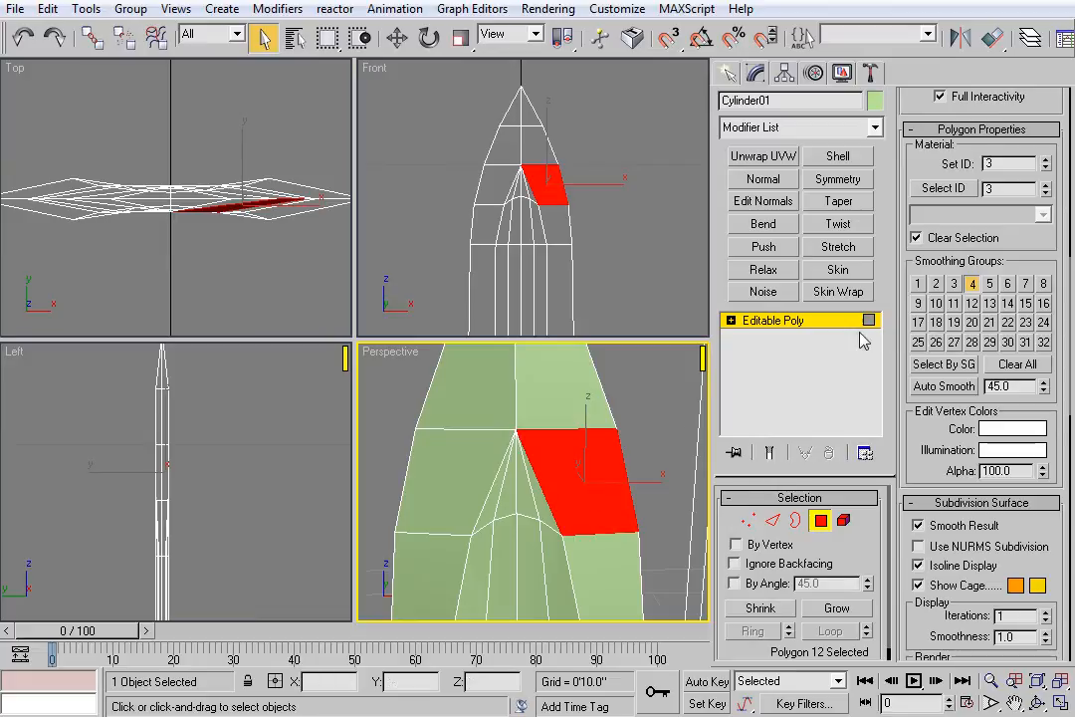
{"action": "left_click", "coordinate": [545, 515]}
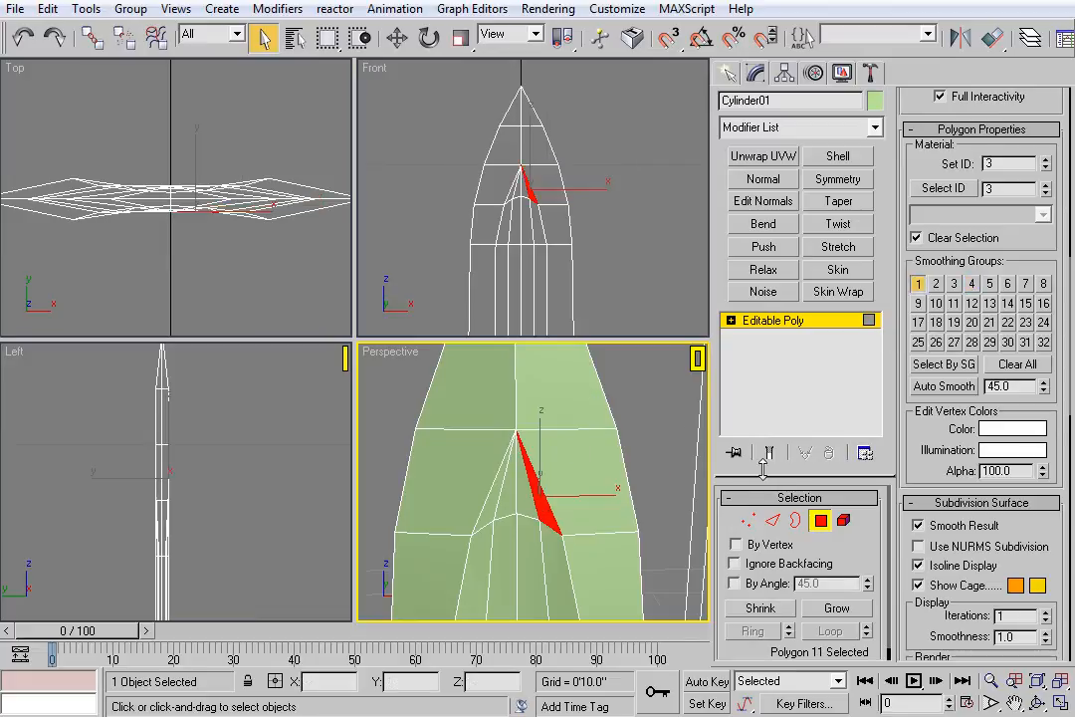
{"action": "left_click", "coordinate": [974, 285]}
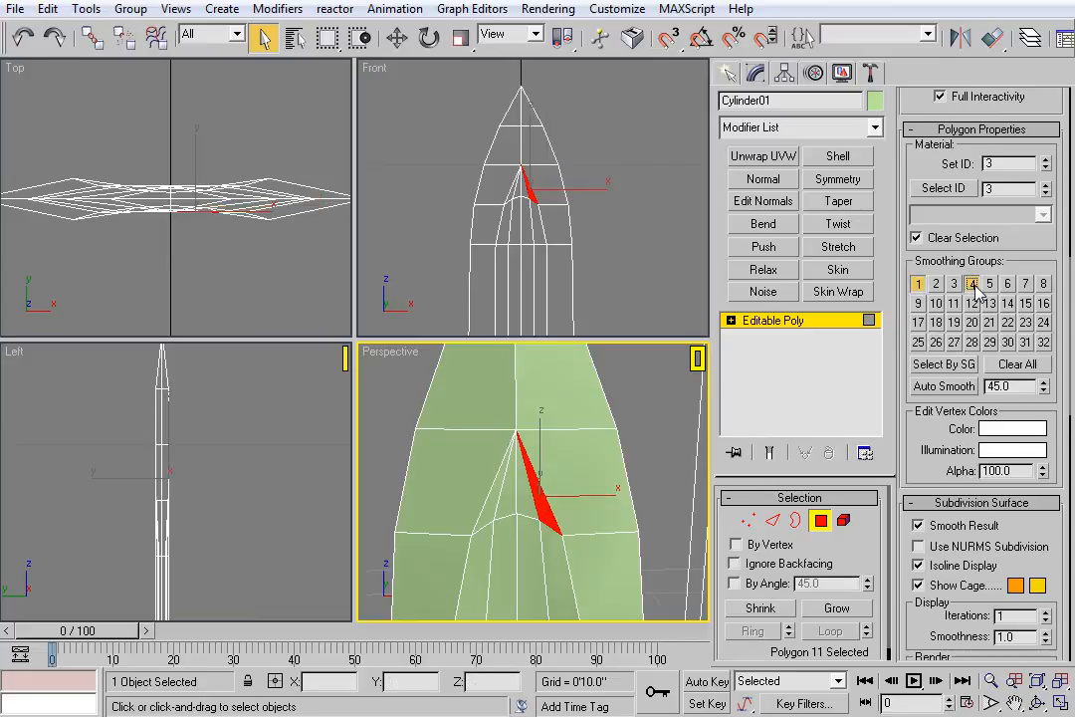
Add the narrow polygon on the left side of the front recess's point to its outer neighbour's smoothing group 2.
{"action": "left_click", "coordinate": [469, 481]}
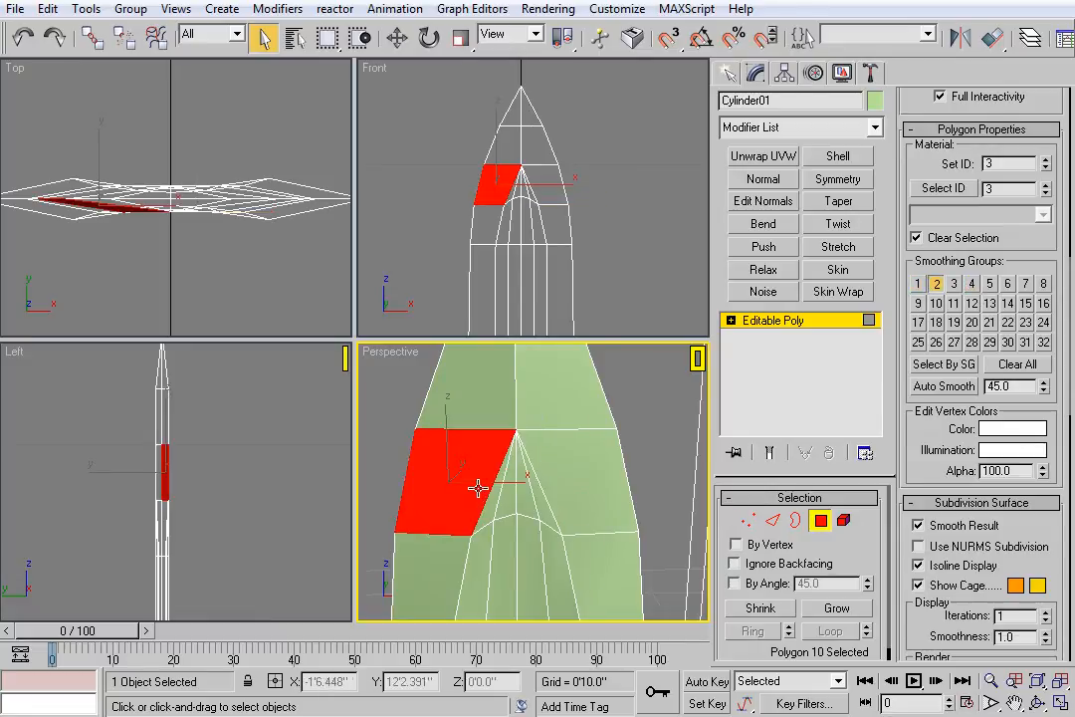
{"action": "left_click", "coordinate": [493, 496]}
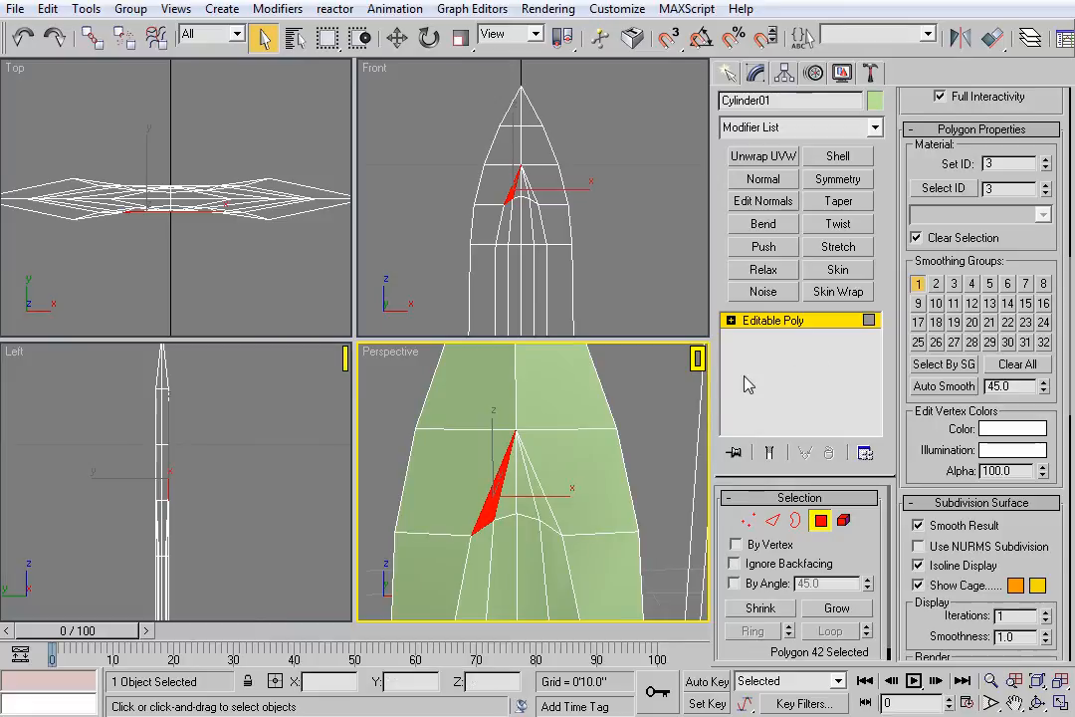
{"action": "left_click", "coordinate": [940, 284]}
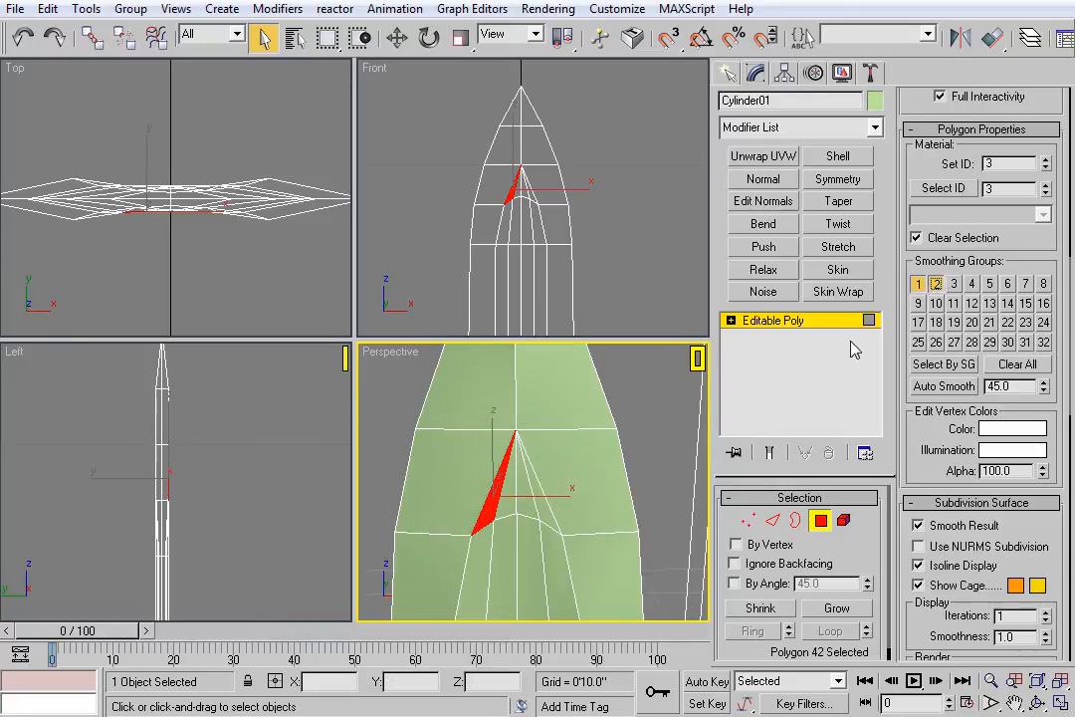
On the slat's back, add the narrow polygon right of the recess's point to its outer neighbour's smoothing group 3.
{"action": "mouse_move", "coordinate": [585, 514]}
{"action": "middle_mouse_down", "text": "alt"}
{"action": "mouse_move", "coordinate": [604, 430]}
{"action": "mouse_move", "coordinate": [610, 484]}
{"action": "mouse_move", "coordinate": [463, 583]}
{"action": "mouse_move", "coordinate": [514, 495]}
{"action": "mouse_move", "coordinate": [492, 516]}
{"action": "mouse_move", "coordinate": [561, 521]}
{"action": "mouse_move", "coordinate": [569, 538]}
{"action": "mouse_move", "coordinate": [531, 478]}
{"action": "mouse_move", "coordinate": [580, 461]}
{"action": "mouse_move", "coordinate": [584, 439]}
{"action": "mouse_move", "coordinate": [636, 461]}
{"action": "mouse_move", "coordinate": [592, 501]}
{"action": "mouse_move", "coordinate": [538, 496]}
{"action": "mouse_move", "coordinate": [607, 502]}
{"action": "mouse_move", "coordinate": [556, 511]}
{"action": "mouse_move", "coordinate": [603, 514]}
{"action": "mouse_move", "coordinate": [585, 520]}
{"action": "middle_mouse_up", "text": "alt"}
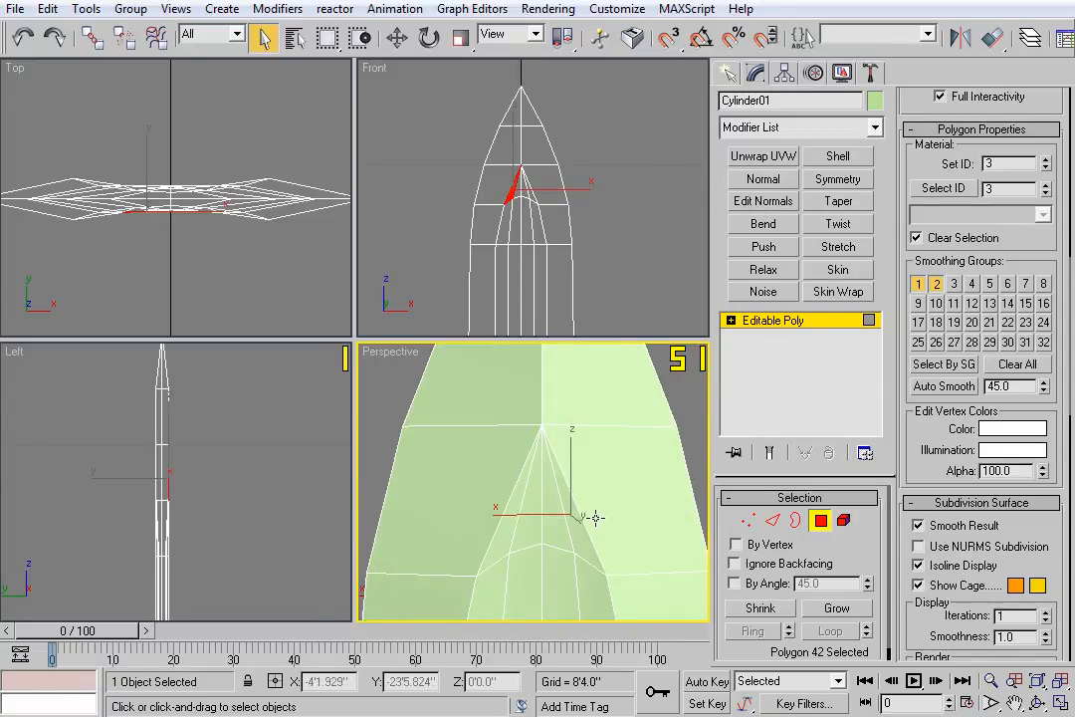
{"action": "left_click", "coordinate": [607, 521]}
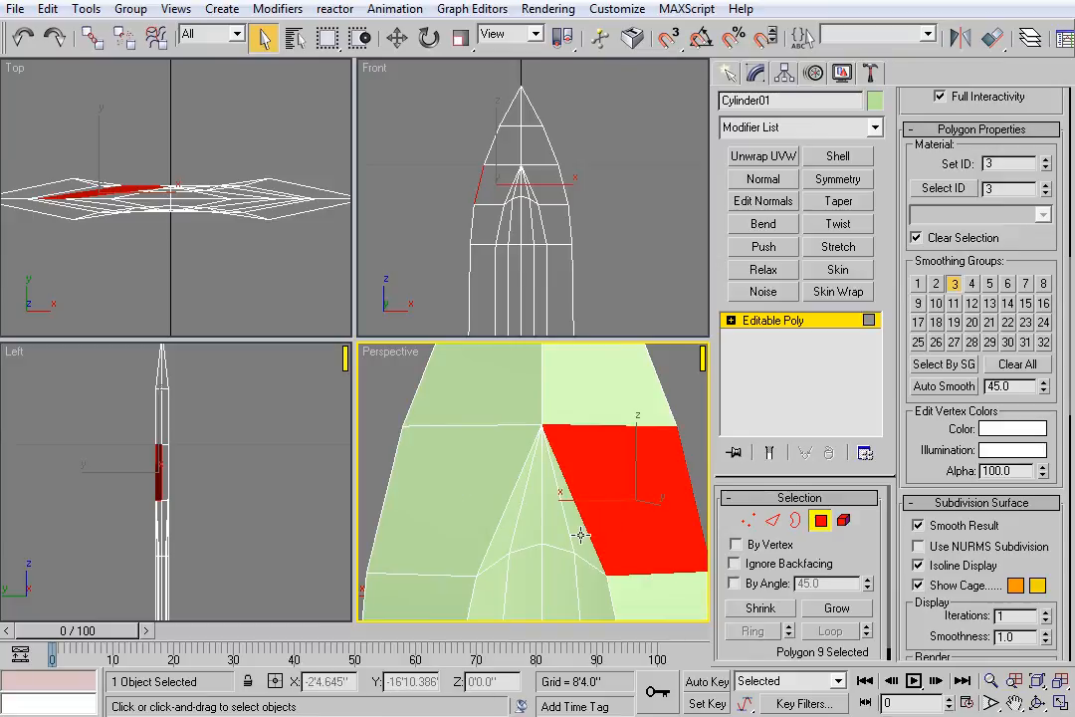
{"action": "left_click", "coordinate": [580, 536]}
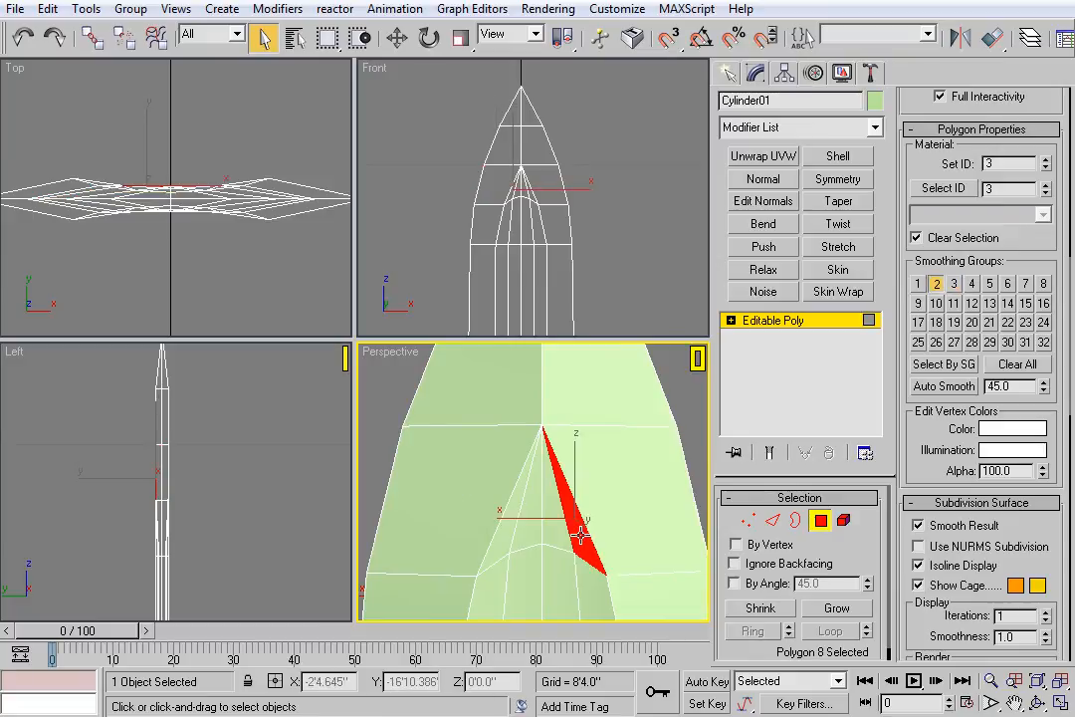
{"action": "left_click", "coordinate": [954, 284]}
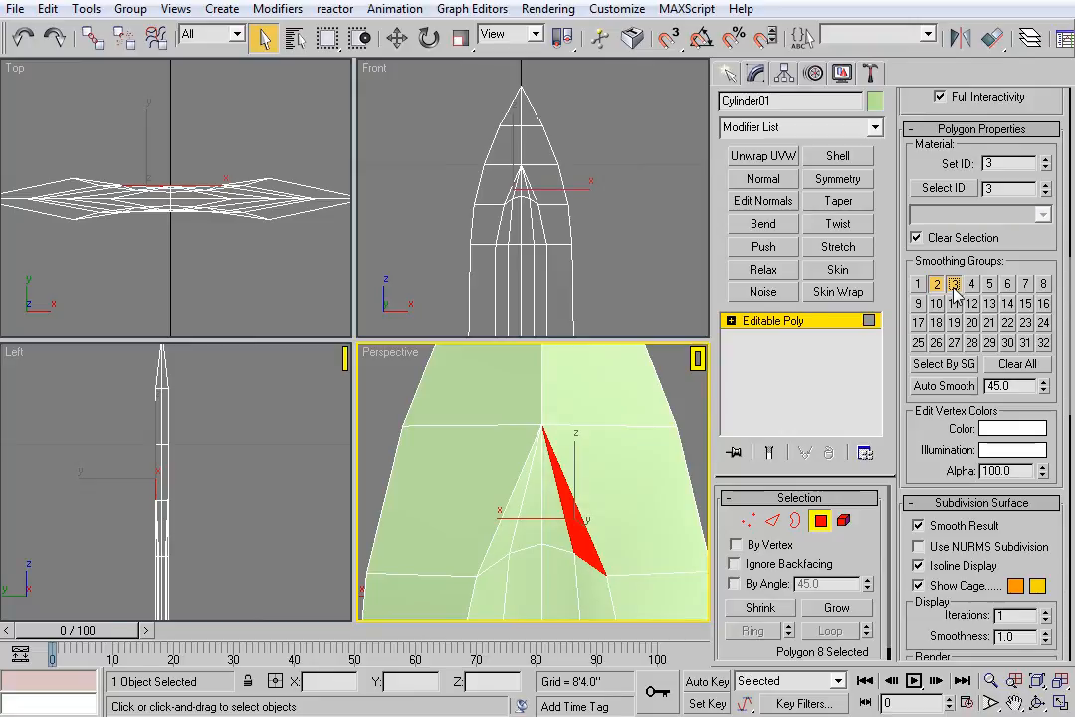
Add the narrow polygon left of the back recess's point to smoothing group 1 and clear the polygon selection.
{"action": "left_click", "coordinate": [487, 512]}
{"action": "left_click", "coordinate": [505, 523]}
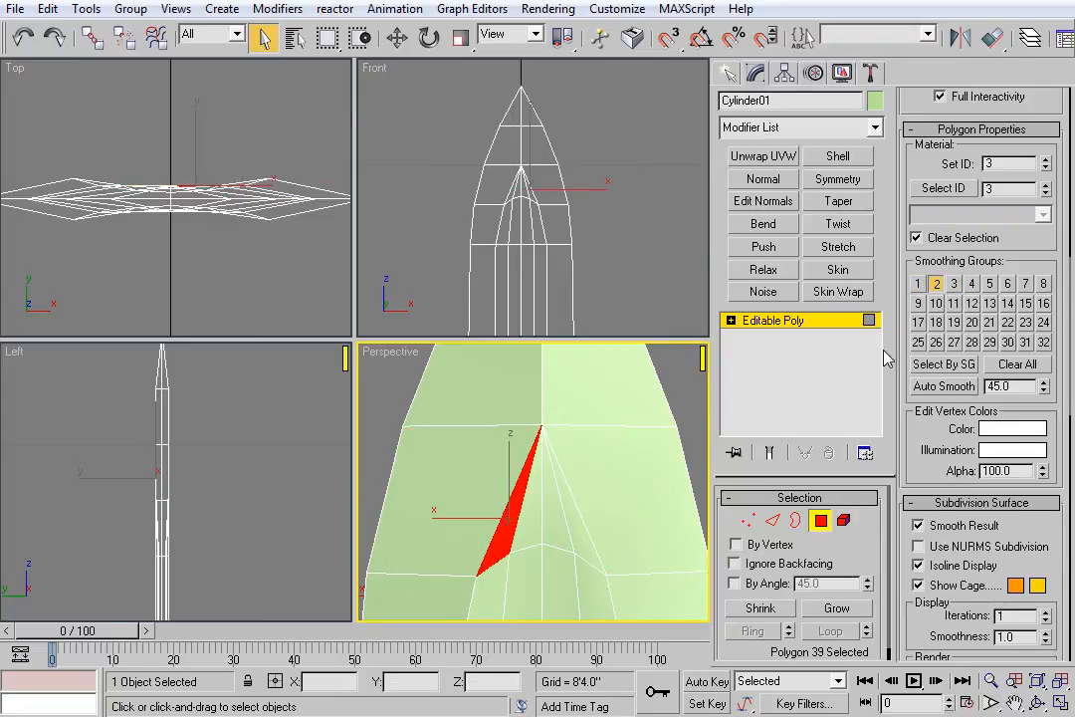
{"action": "left_click", "coordinate": [918, 284]}
{"action": "middle_click_drag", "start_coordinate": [667, 461], "coordinate": [600, 488]}
{"action": "scroll", "coordinate": [601, 489], "scroll_direction": "down", "scroll_amount": 6}
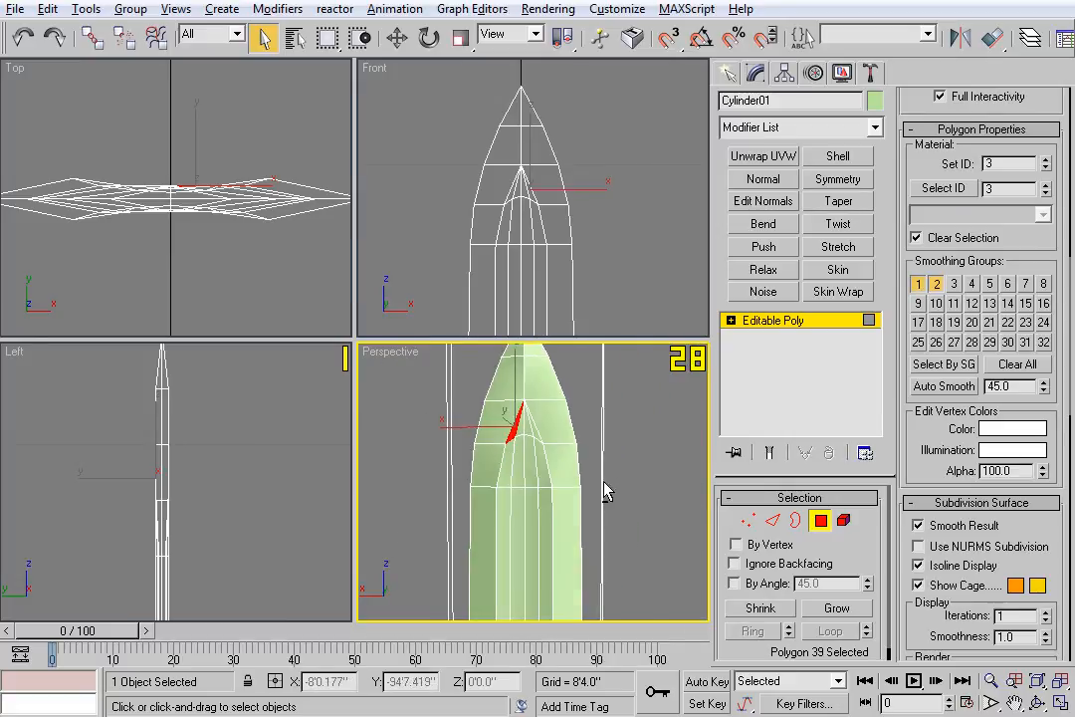
{"action": "scroll", "coordinate": [595, 499], "scroll_direction": "down", "scroll_amount": 4}
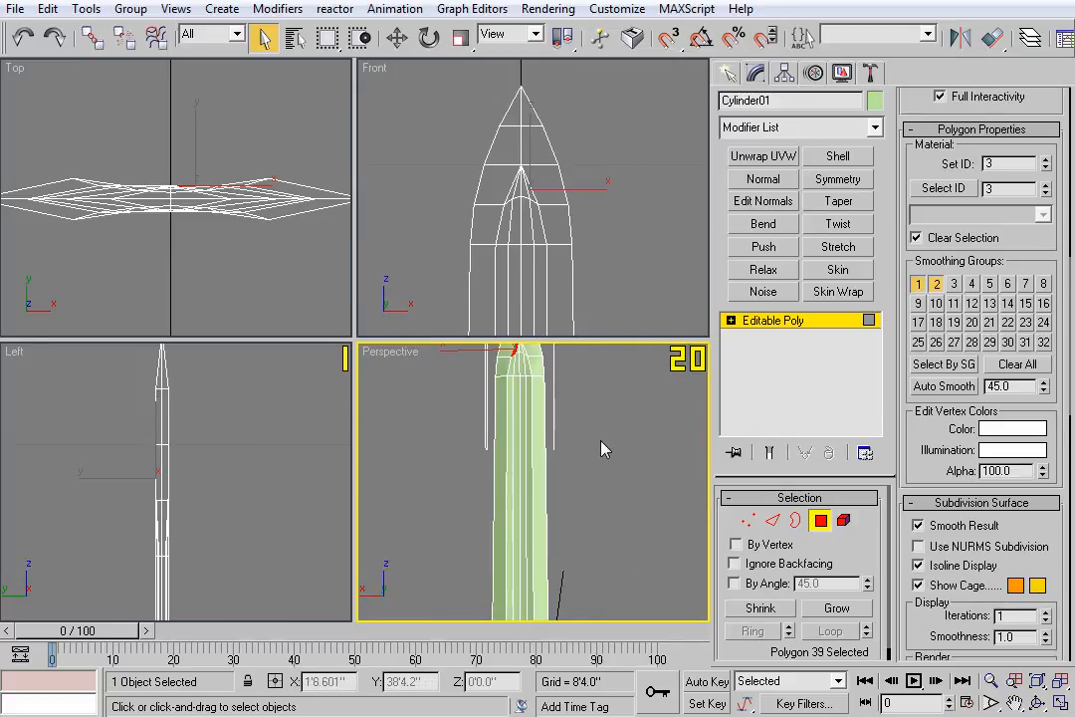
{"action": "left_click", "coordinate": [604, 496]}
Create a polygon joining the three central vertices on the back side of the slat's open bottom end.
{"action": "middle_click_drag", "start_coordinate": [603, 519], "coordinate": [633, 458]}
{"action": "scroll", "coordinate": [594, 544], "scroll_direction": "up", "scroll_amount": 3}
{"action": "scroll", "coordinate": [627, 458], "scroll_direction": "up", "scroll_amount": 4}
{"action": "middle_click_drag", "start_coordinate": [619, 511], "coordinate": [579, 546]}
{"action": "scroll", "coordinate": [598, 548], "scroll_direction": "up", "scroll_amount": 3}
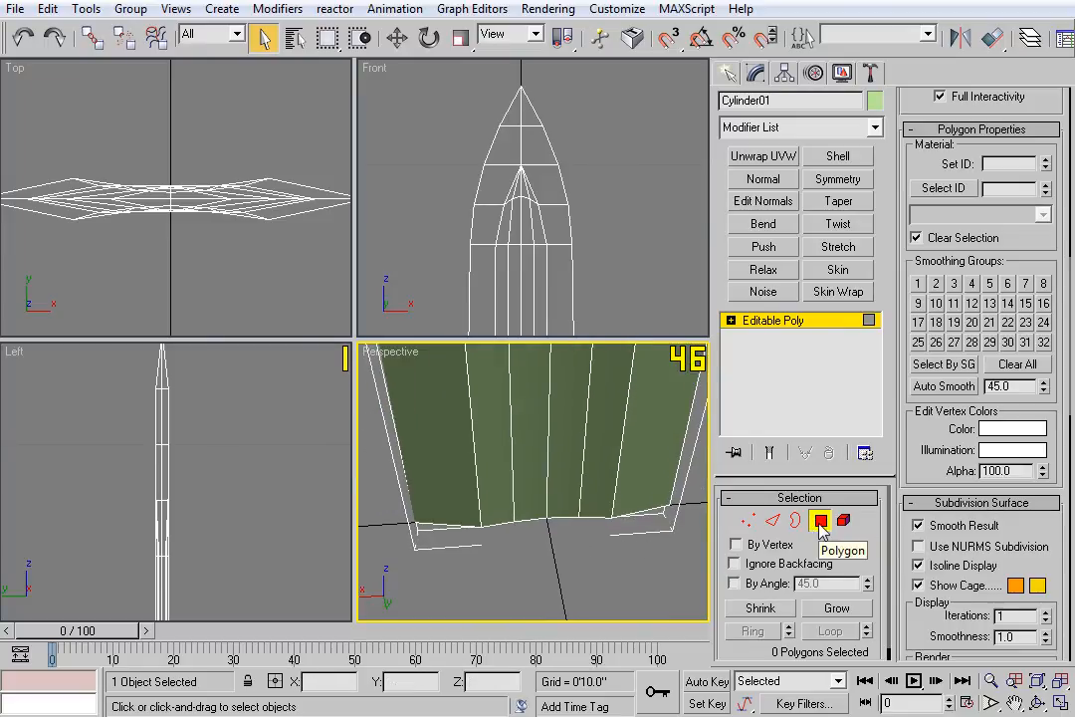
{"action": "scroll", "coordinate": [1054, 325], "scroll_direction": "up", "scroll_amount": 8}
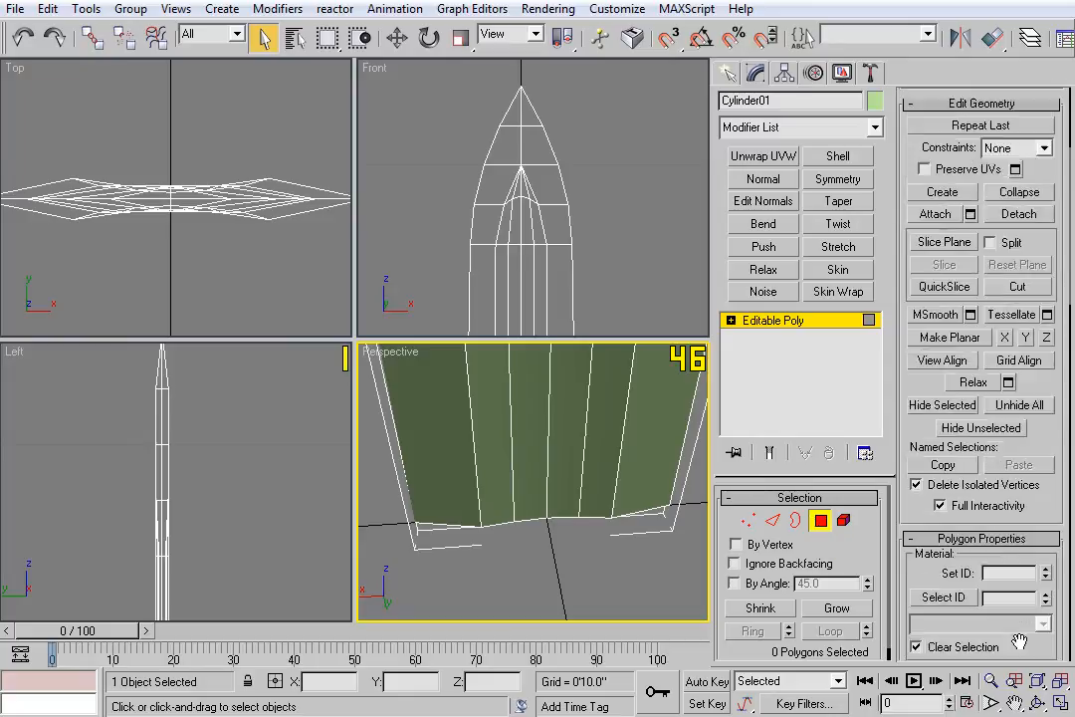
{"action": "scroll", "coordinate": [1054, 324], "scroll_direction": "up", "scroll_amount": 3}
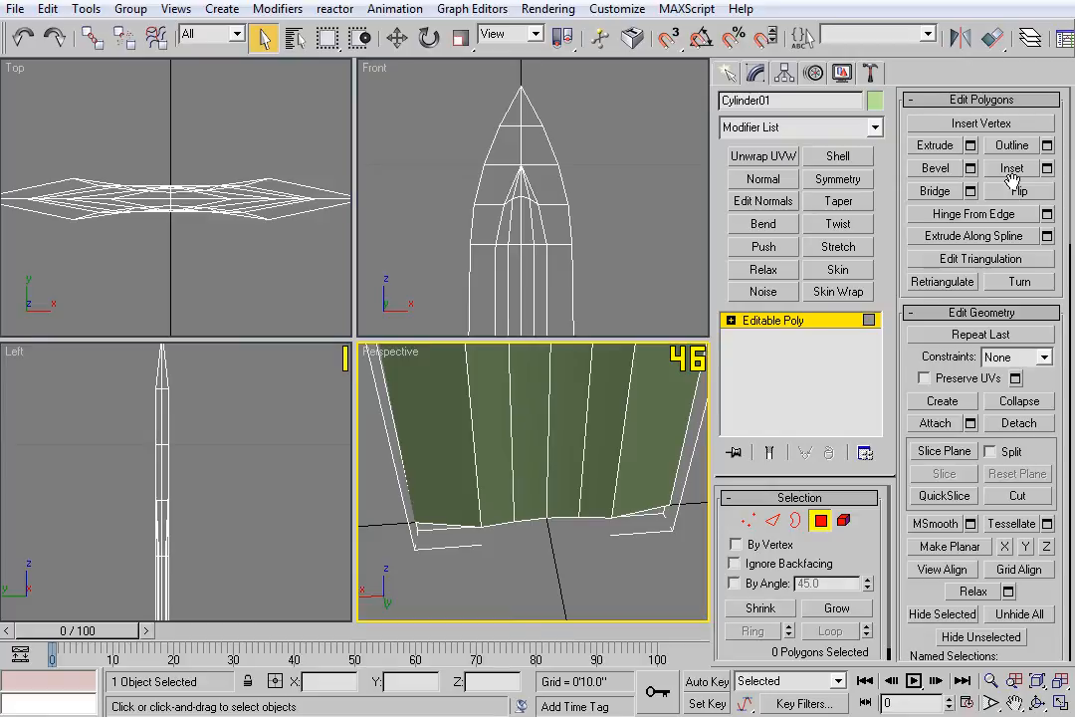
{"action": "left_click", "coordinate": [958, 403]}
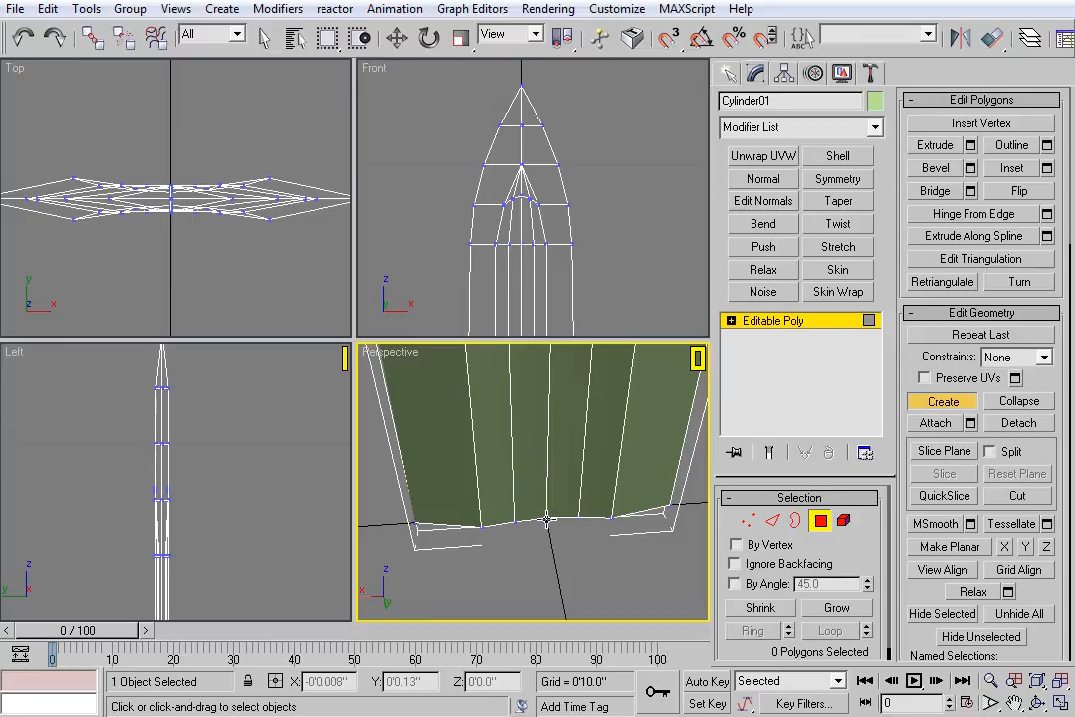
{"action": "left_click", "coordinate": [547, 519]}
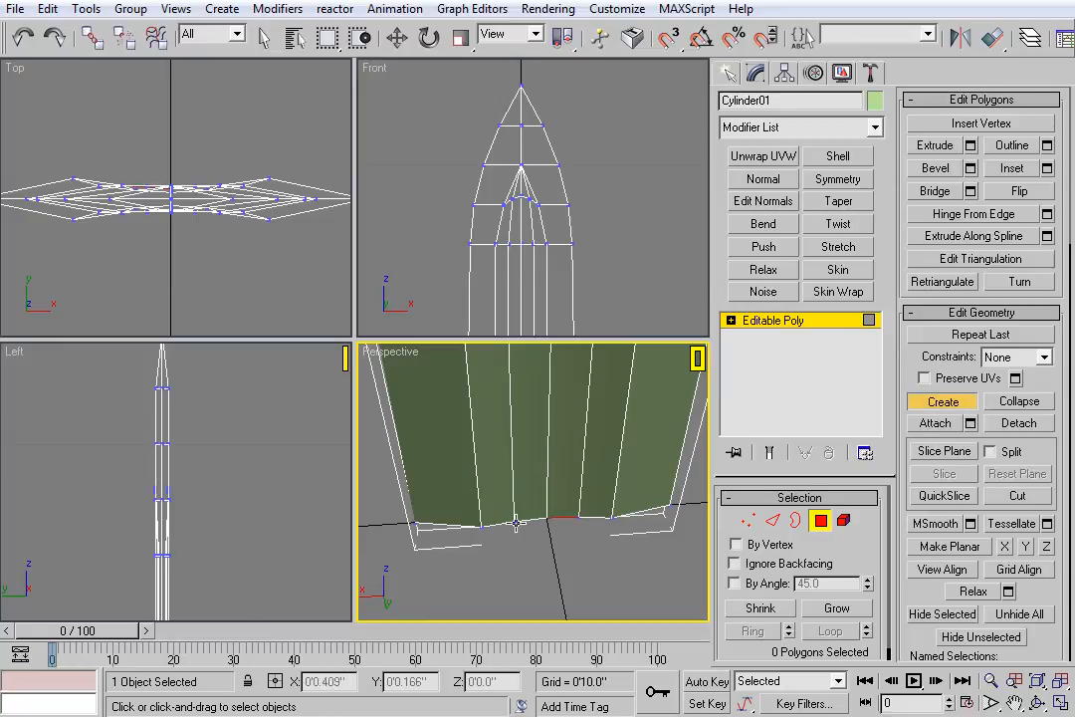
{"action": "left_click", "coordinate": [516, 520]}
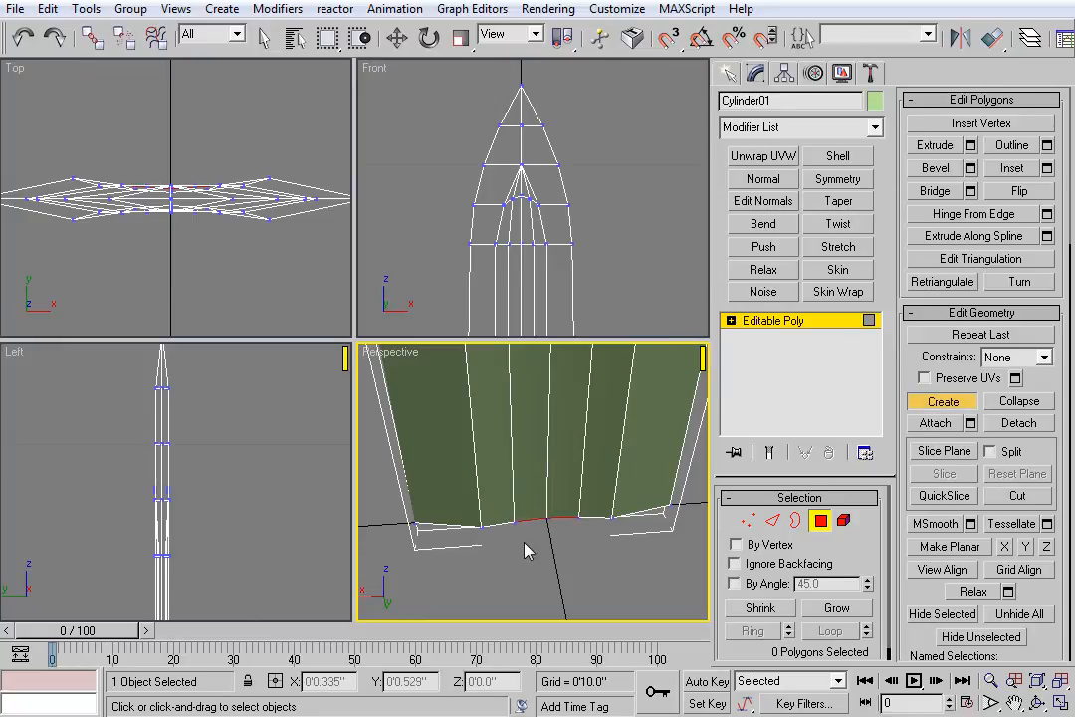
{"action": "left_click", "coordinate": [577, 517]}
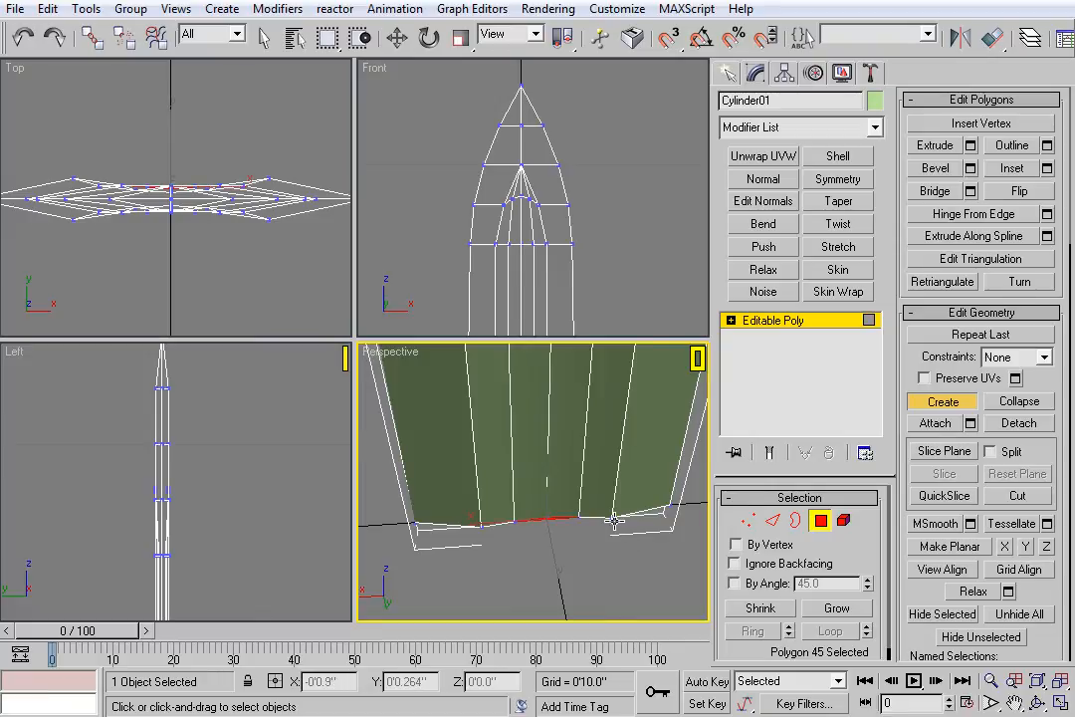
Create a polygon out to the next vertices on the bottom end's back side, and one across the three central vertices in front.
{"action": "left_click", "coordinate": [581, 516]}
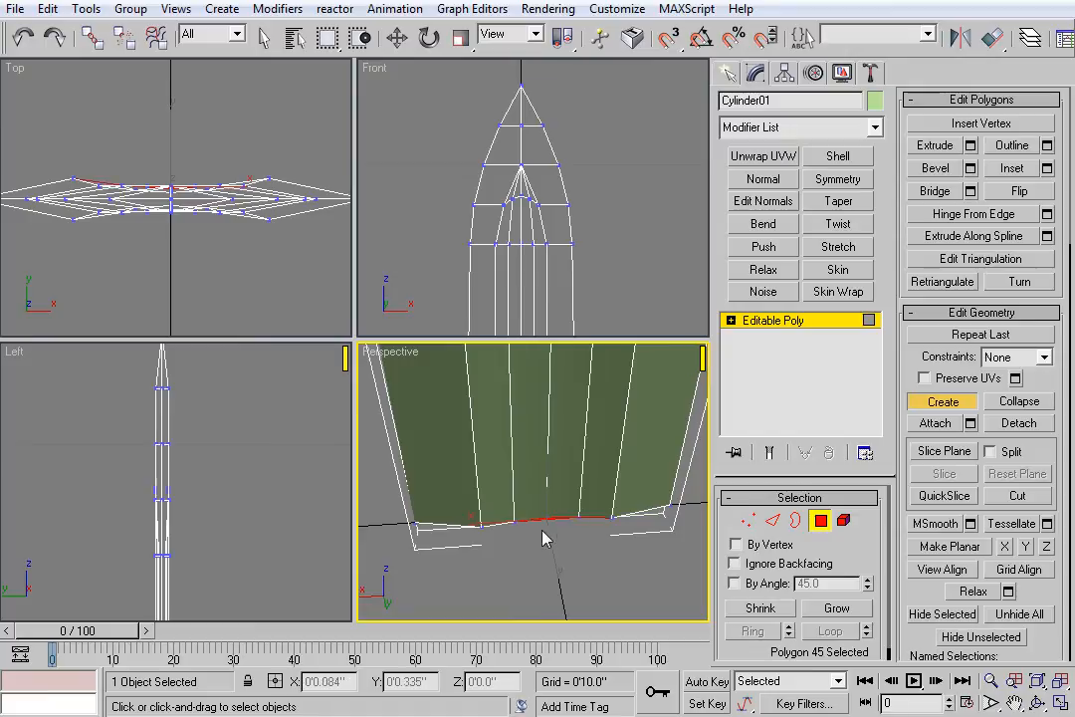
{"action": "left_click", "coordinate": [482, 525]}
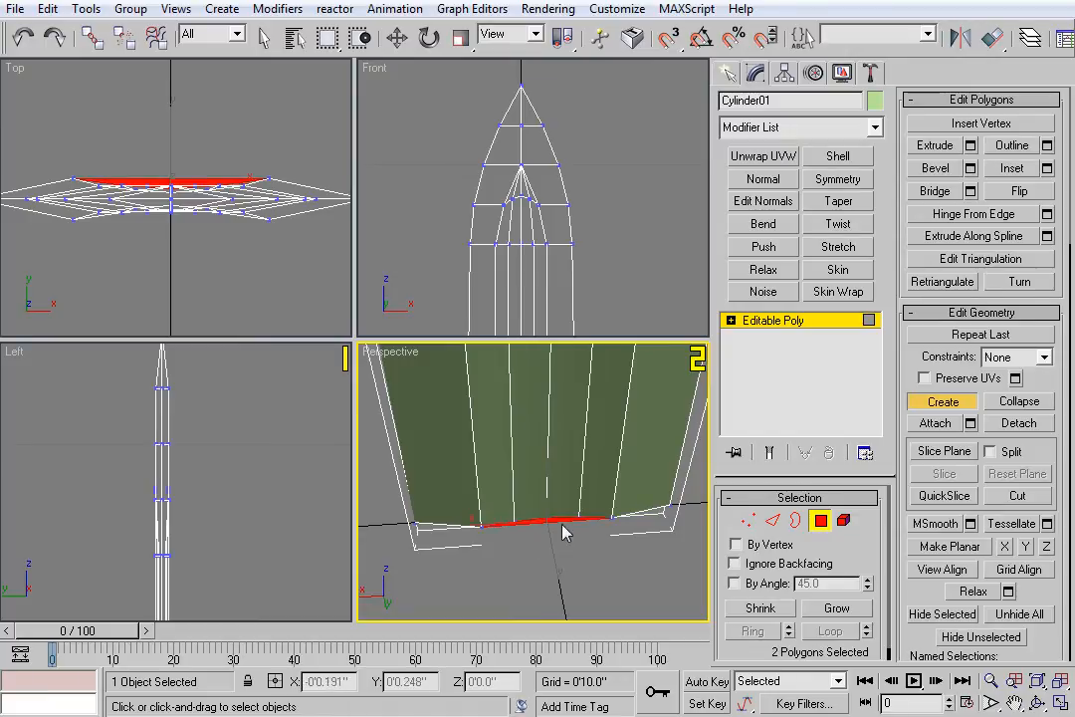
{"action": "middle_click_drag", "start_coordinate": [582, 495], "coordinate": [597, 541], "text": "alt"}
{"action": "middle_click_drag", "start_coordinate": [593, 495], "coordinate": [615, 546], "text": "alt"}
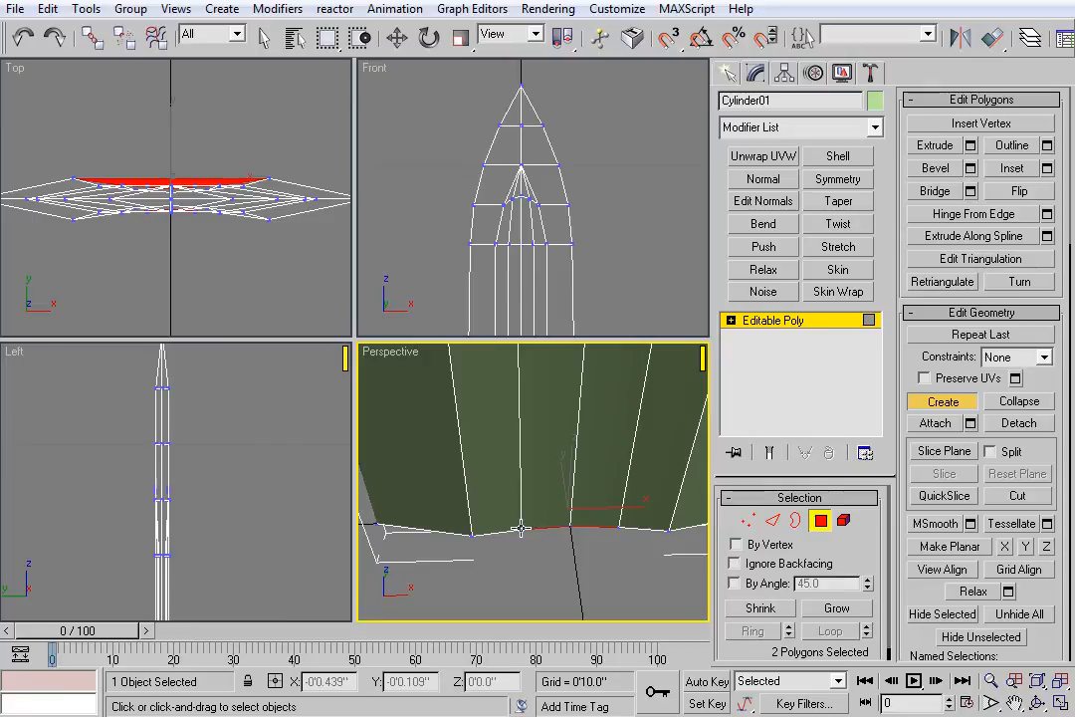
{"action": "left_click", "coordinate": [574, 554], "text": "ctrl"}
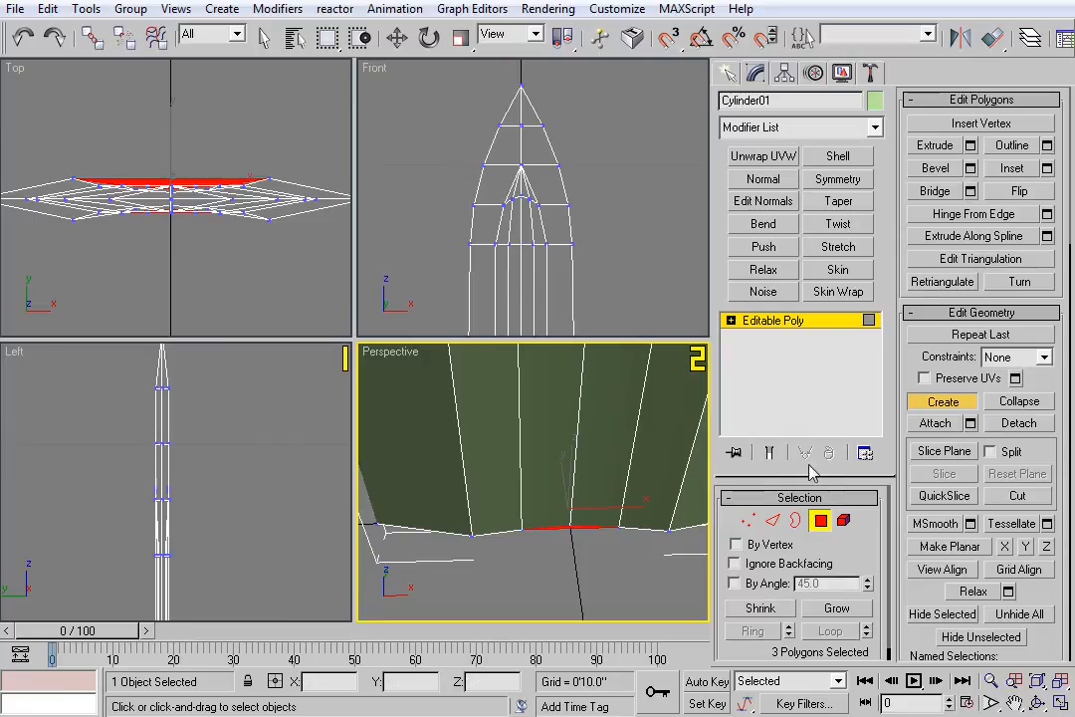
Bridge the remaining open edges across the slat's bottom end and leave edge editing.
{"action": "left_click", "coordinate": [773, 520]}
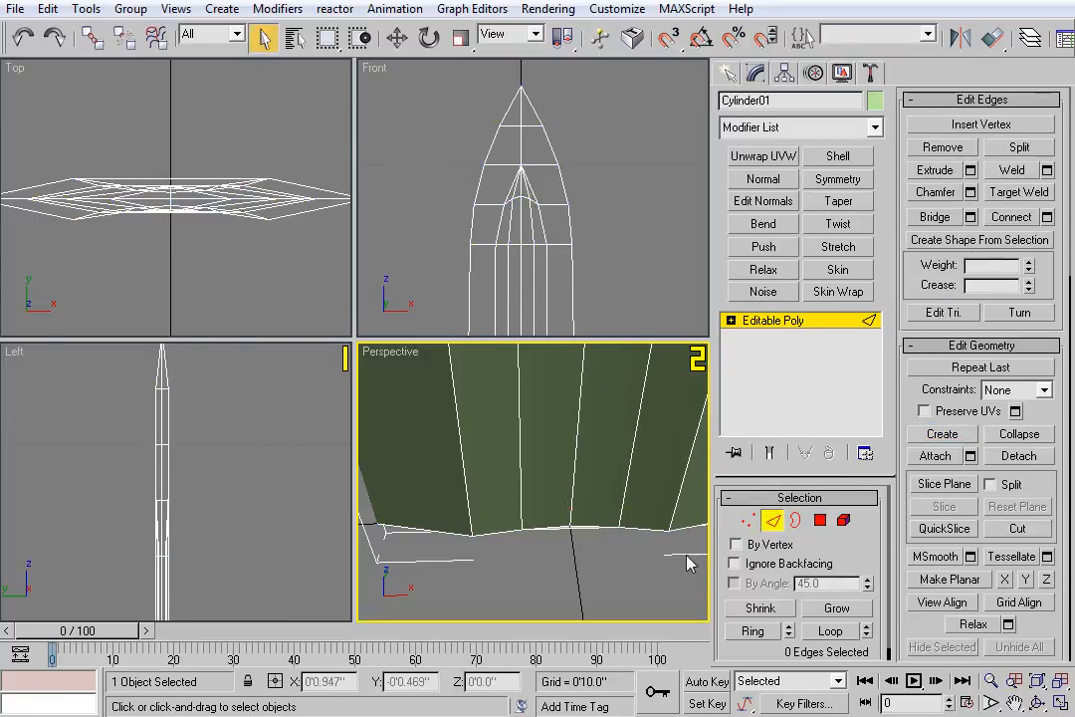
{"action": "left_click", "coordinate": [935, 216]}
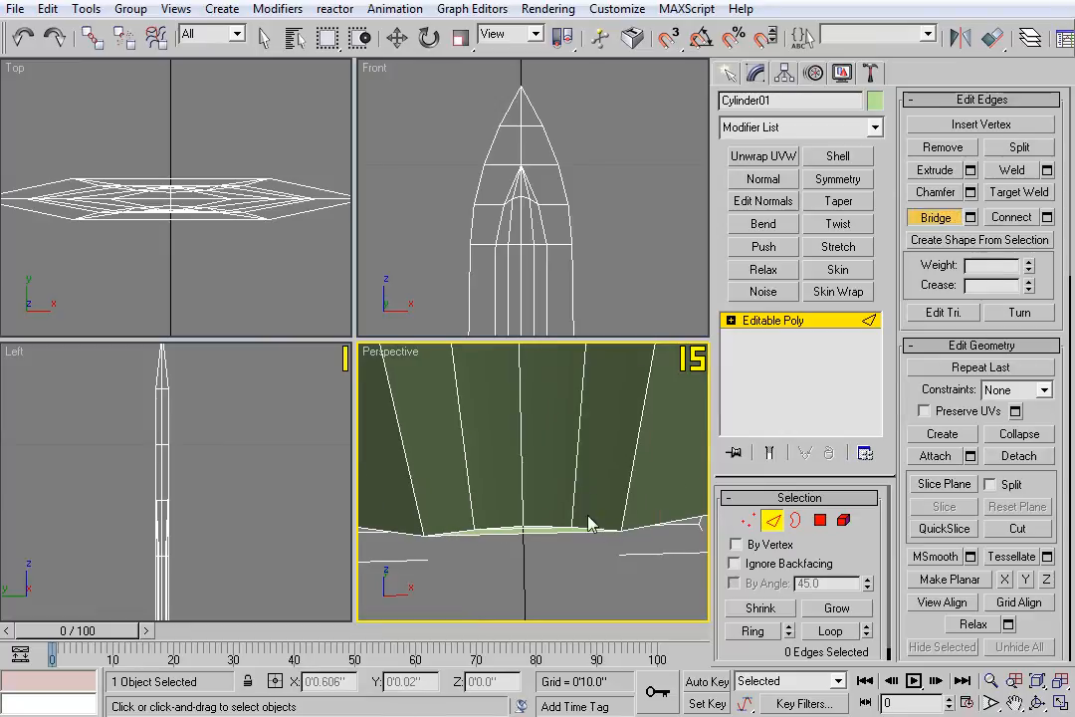
{"action": "middle_click_drag", "start_coordinate": [584, 499], "coordinate": [648, 499], "text": "alt"}
{"action": "right_click", "coordinate": [649, 510]}
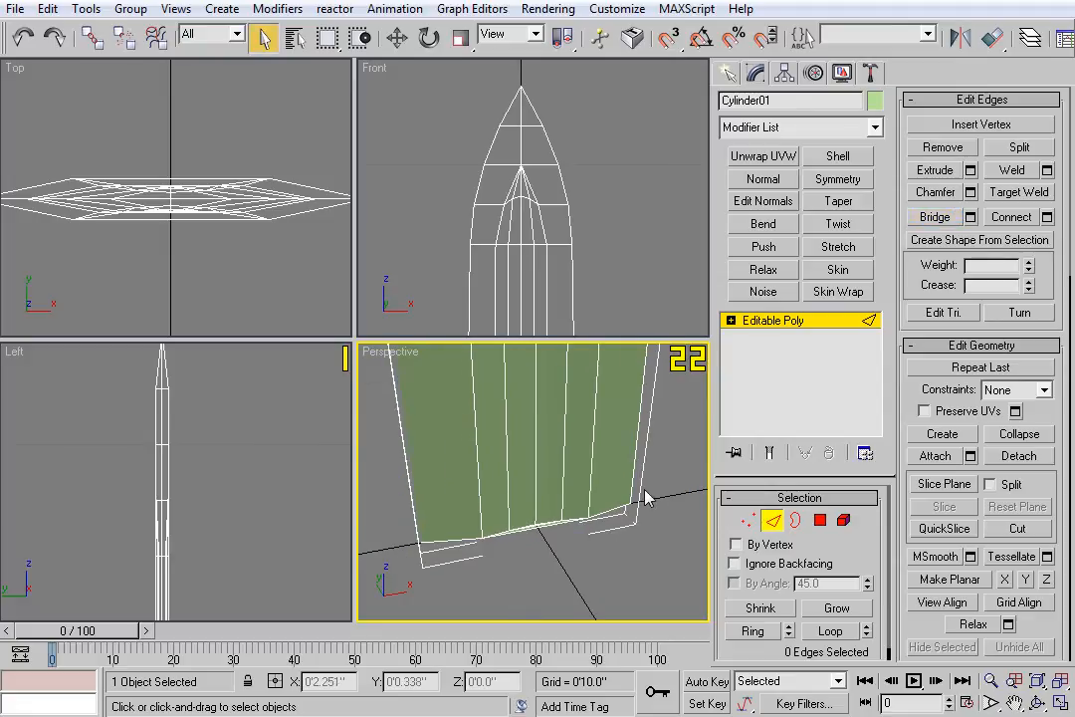
{"action": "left_click", "coordinate": [833, 324]}
Draw a six-sided cylinder beside the slat's bottom end, about 1.096" in radius and 0.63" high.
{"action": "left_click", "coordinate": [730, 78]}
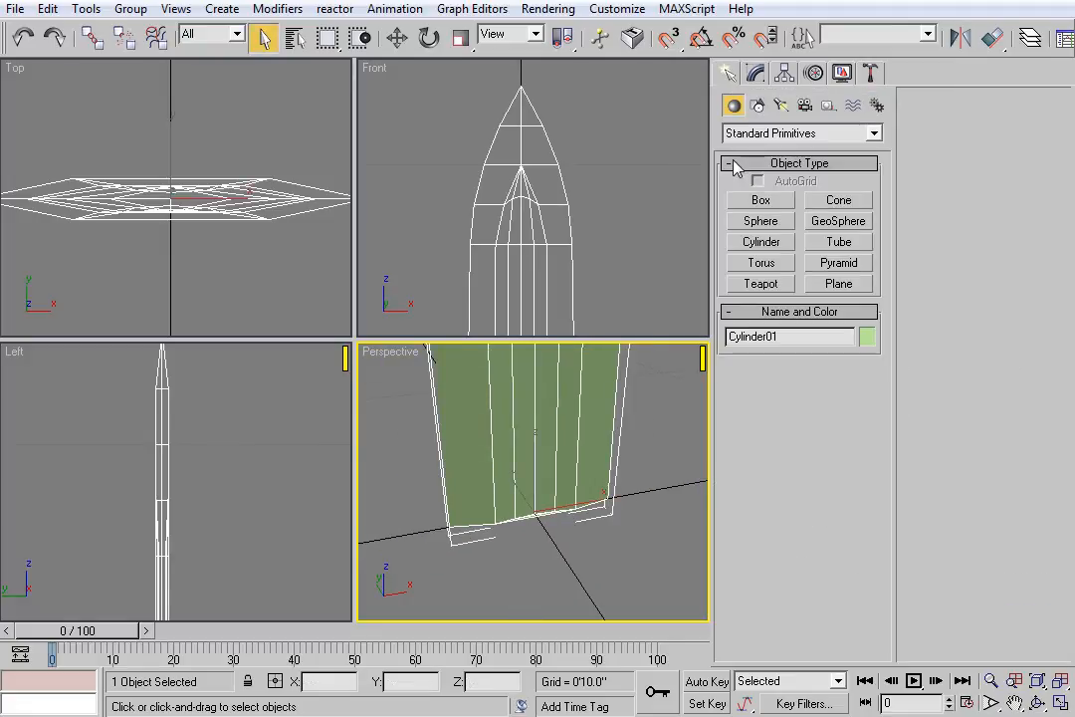
{"action": "left_click", "coordinate": [781, 245]}
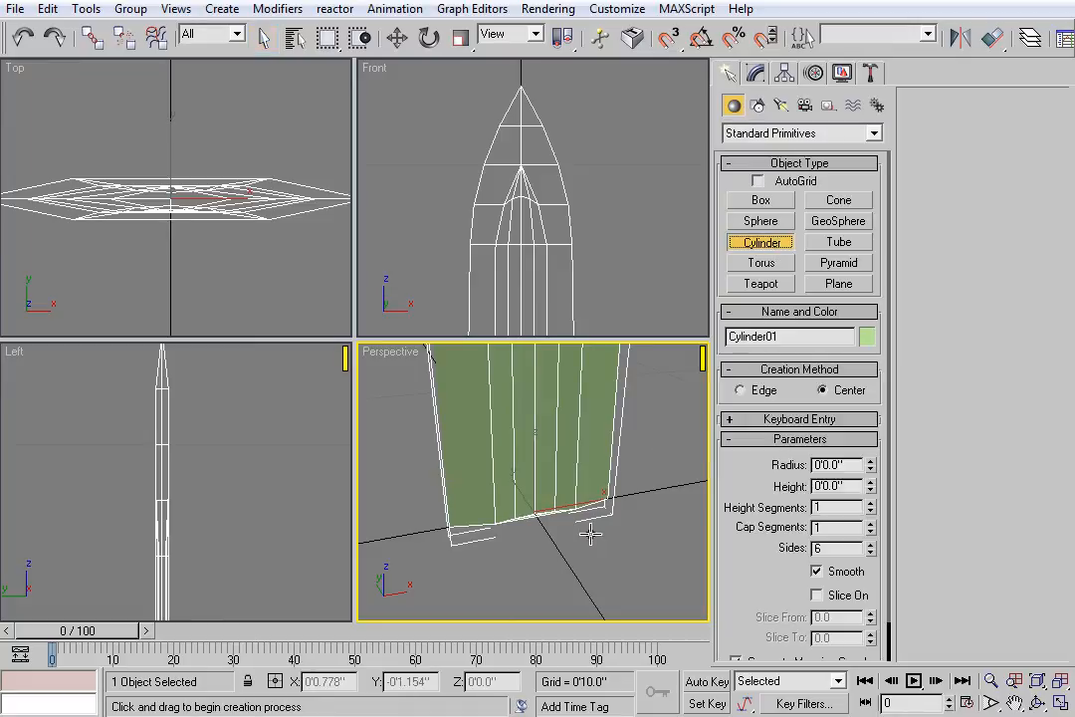
{"action": "left_click_drag", "start_coordinate": [577, 578], "coordinate": [593, 542]}
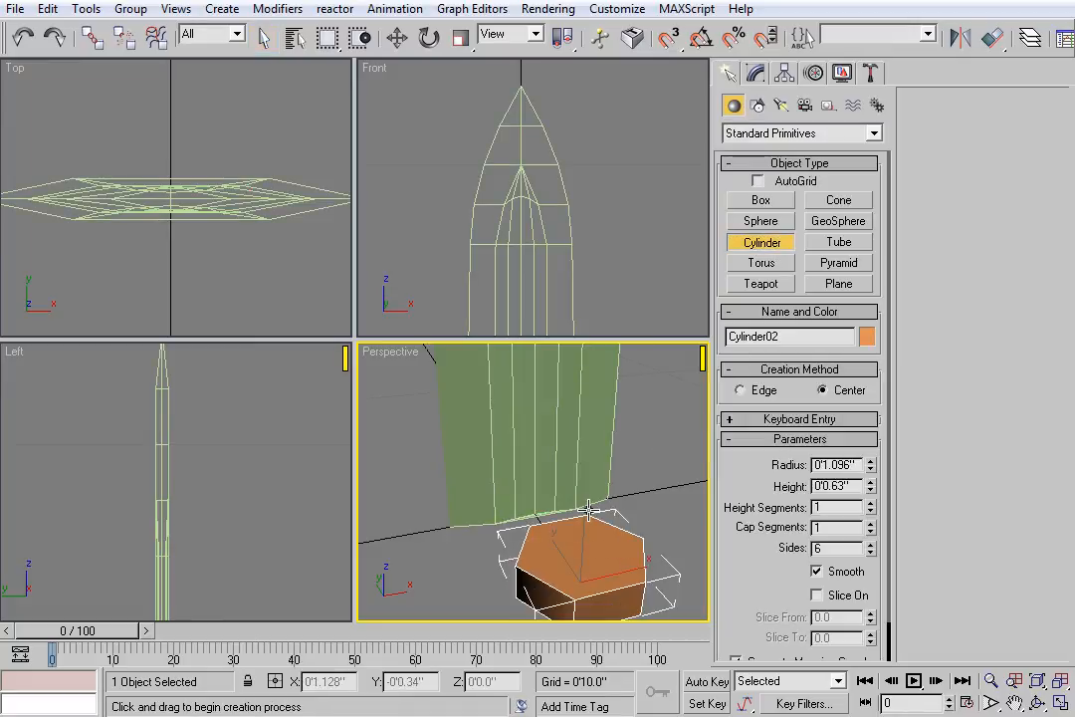
{"action": "left_click", "coordinate": [590, 510]}
{"action": "middle_click_drag", "start_coordinate": [595, 479], "coordinate": [584, 440]}
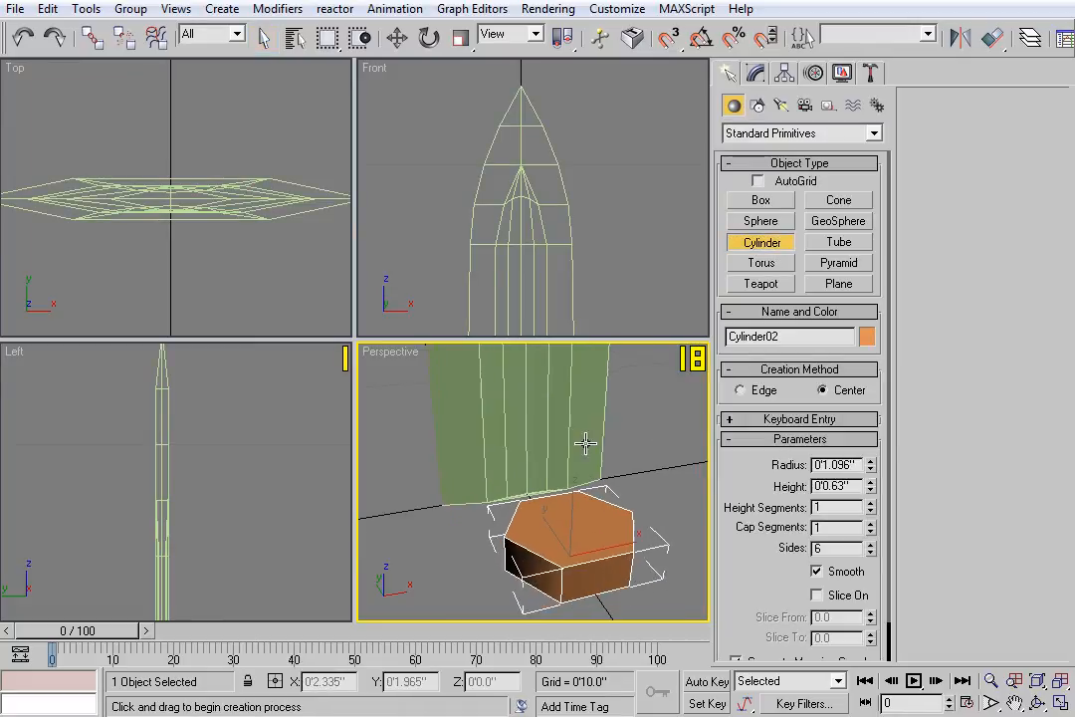
Centre the new cylinder under the slat by setting its X and Y positions to 0.
{"action": "left_click", "coordinate": [396, 38]}
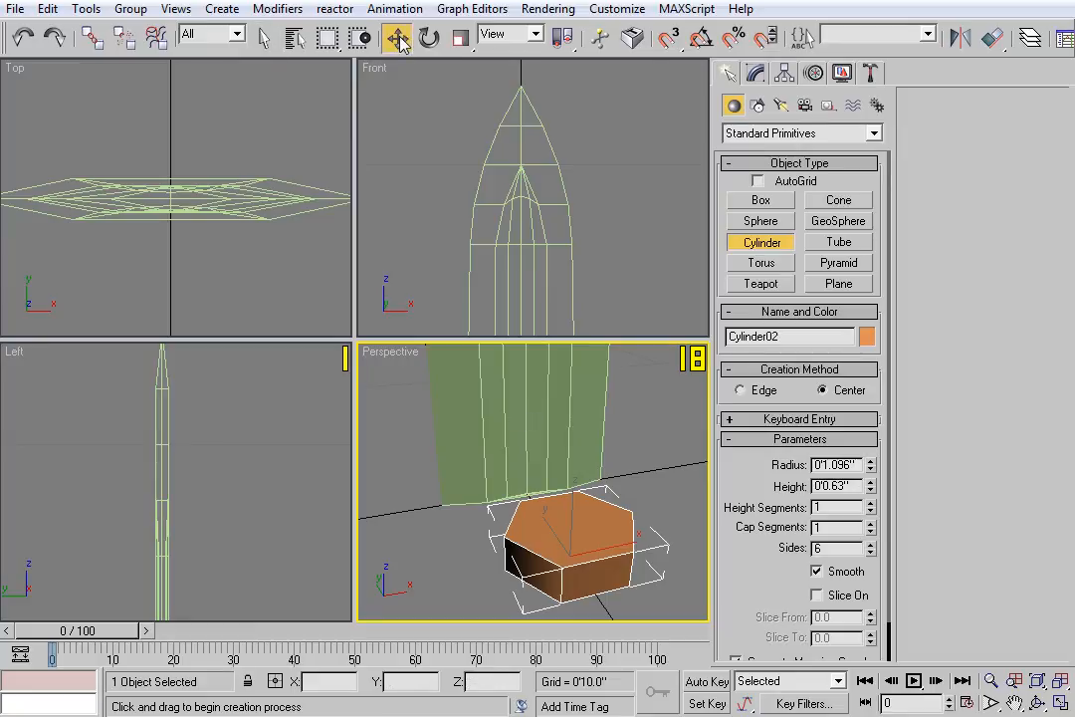
{"action": "right_click", "coordinate": [366, 679]}
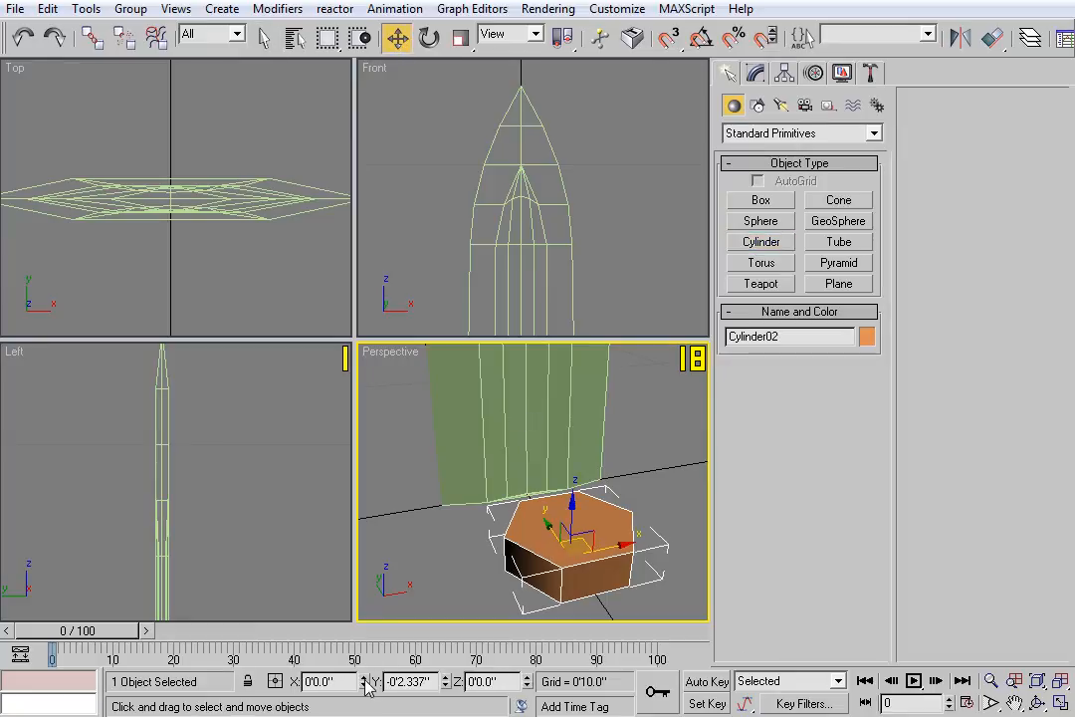
{"action": "right_click", "coordinate": [445, 681]}
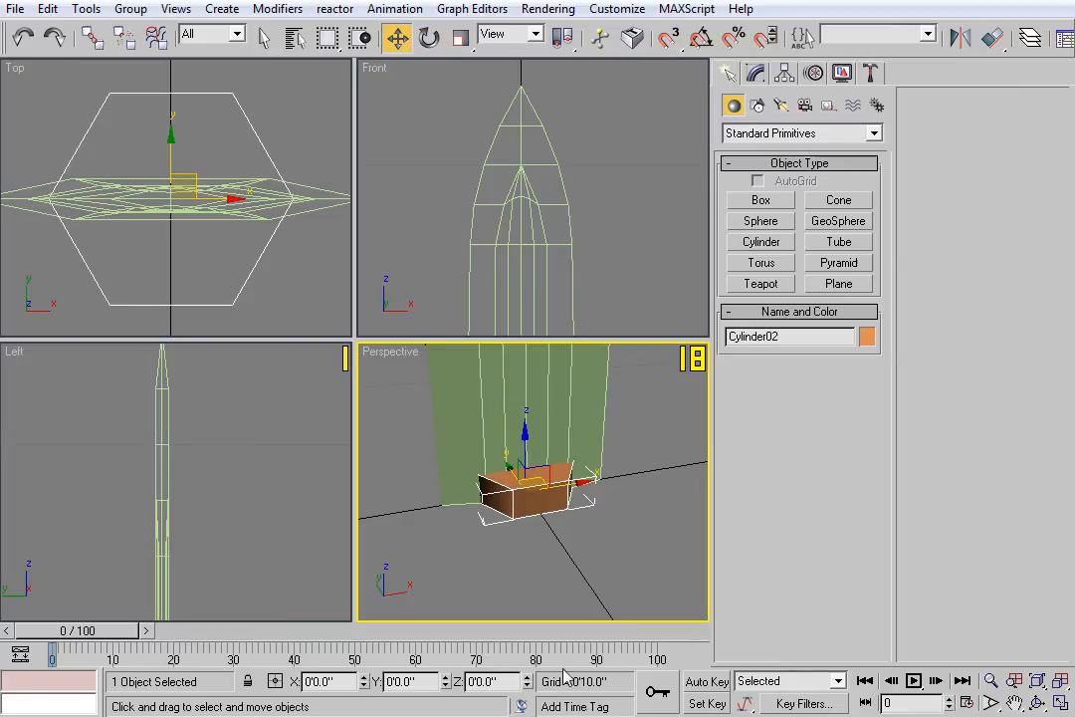
{"action": "middle_click_drag", "start_coordinate": [628, 535], "coordinate": [561, 525]}
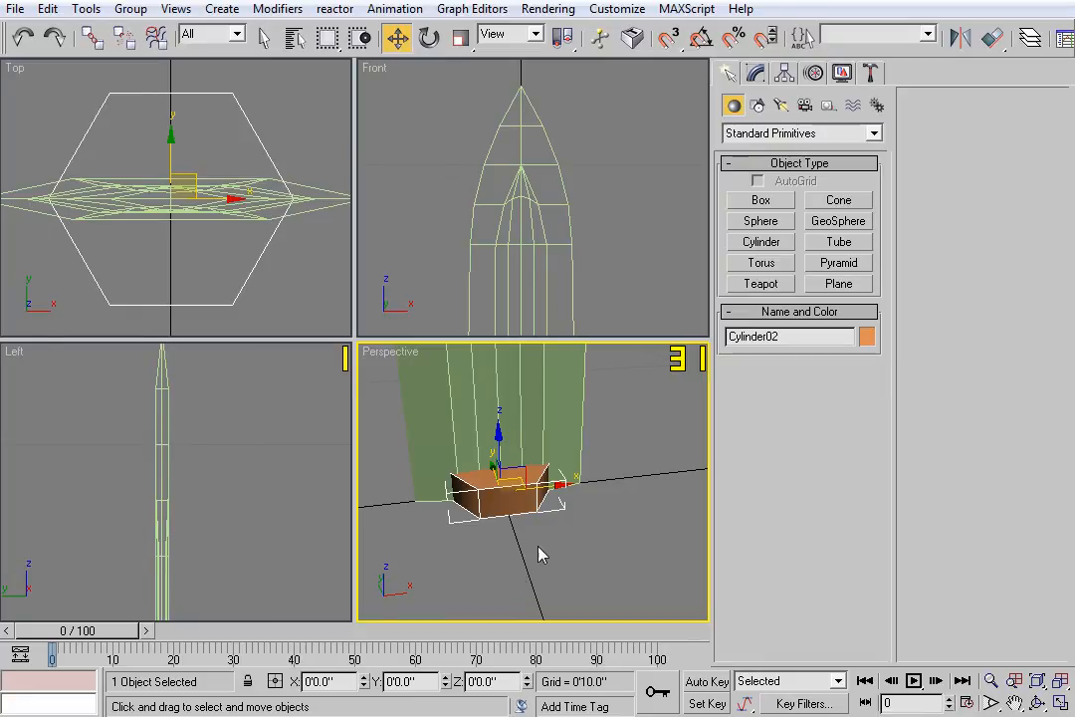
{"action": "middle_click_drag", "start_coordinate": [582, 524], "coordinate": [596, 514]}
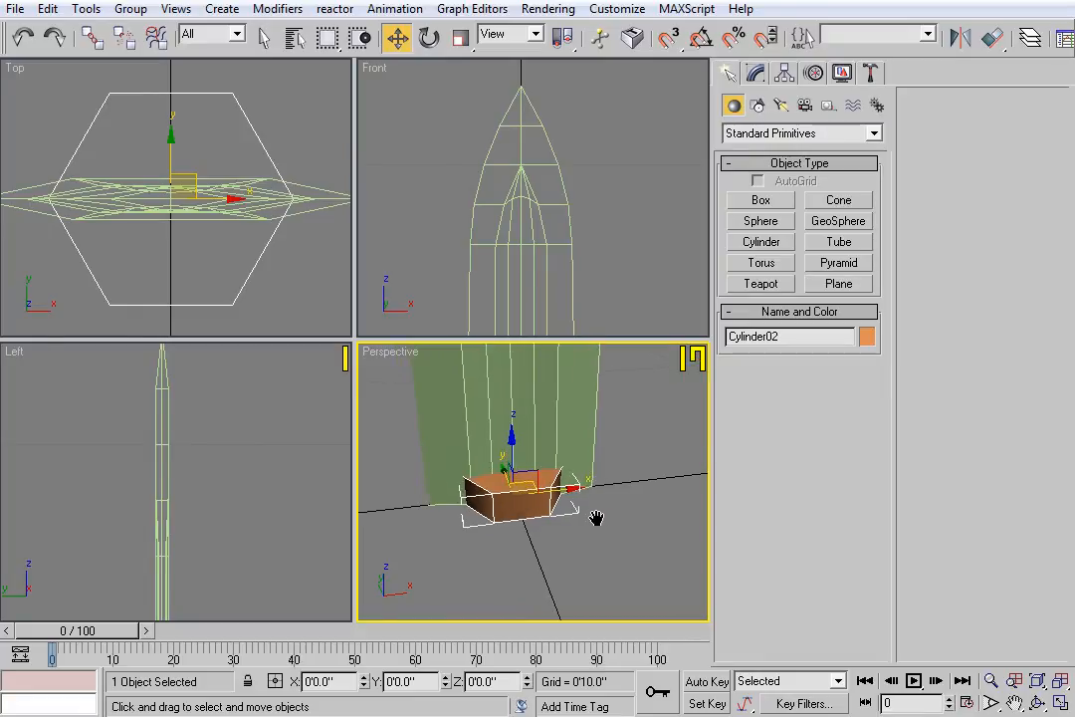
Increase the new cylinder's number of sides to 14.
{"action": "left_click", "coordinate": [756, 73]}
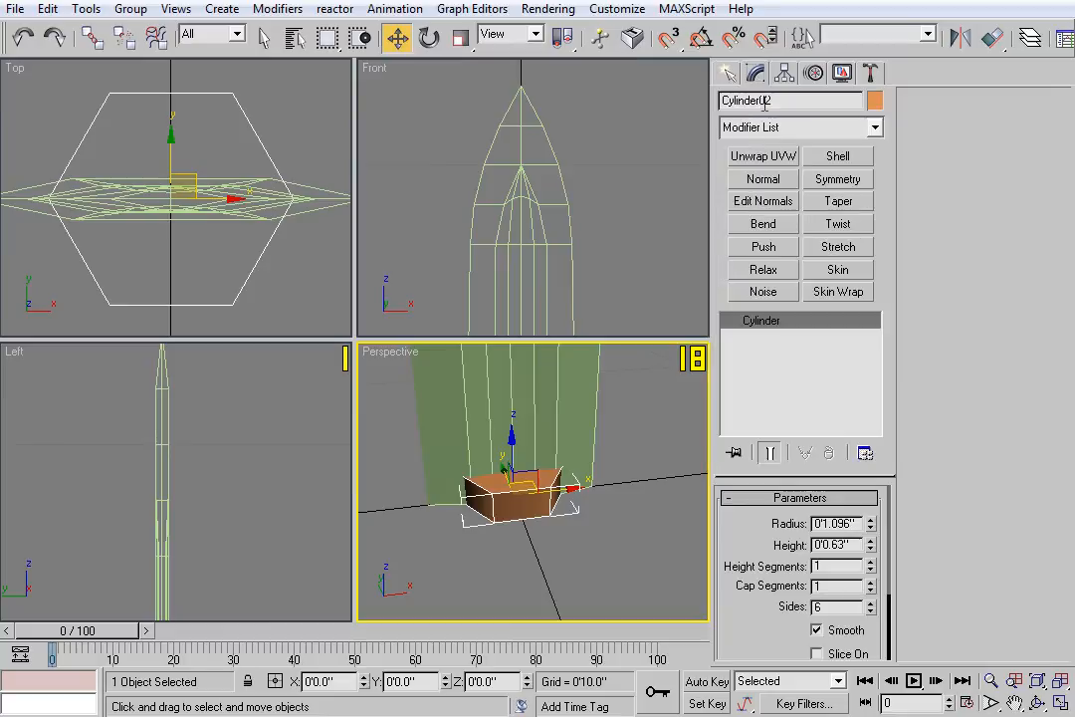
{"action": "left_click", "coordinate": [870, 605]}
{"action": "left_click", "coordinate": [871, 604]}
{"action": "left_click", "coordinate": [870, 604]}
{"action": "left_click", "coordinate": [871, 605]}
{"action": "left_click", "coordinate": [870, 605]}
{"action": "left_click", "coordinate": [871, 604]}
{"action": "left_click", "coordinate": [870, 604]}
{"action": "left_click", "coordinate": [870, 605]}
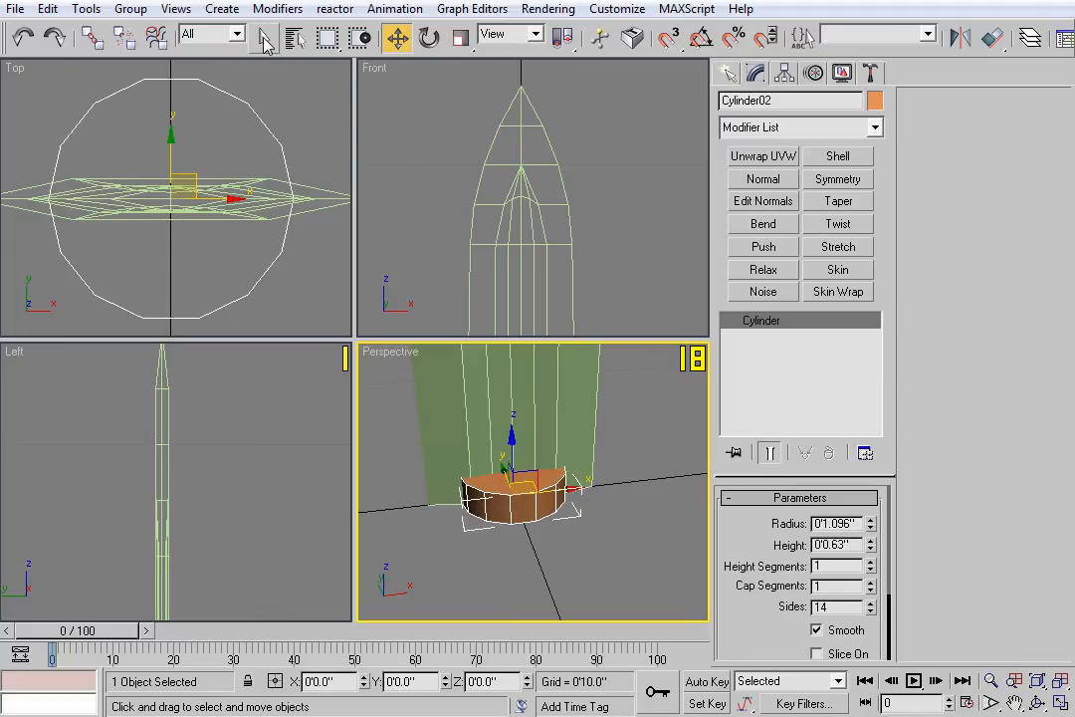
Scale the cylinder along X to about 318% so it extends past both sides of the slat.
{"action": "left_click", "coordinate": [460, 37]}
{"action": "middle_click_drag", "start_coordinate": [562, 249], "coordinate": [576, 83]}
{"action": "scroll", "coordinate": [575, 251], "scroll_direction": "down", "scroll_amount": 5}
{"action": "middle_click_drag", "start_coordinate": [575, 253], "coordinate": [577, 184]}
{"action": "scroll", "coordinate": [577, 199], "scroll_direction": "up", "scroll_amount": 3}
{"action": "middle_click_drag", "start_coordinate": [580, 262], "coordinate": [626, 207]}
{"action": "left_click_drag", "start_coordinate": [610, 251], "coordinate": [763, 269]}
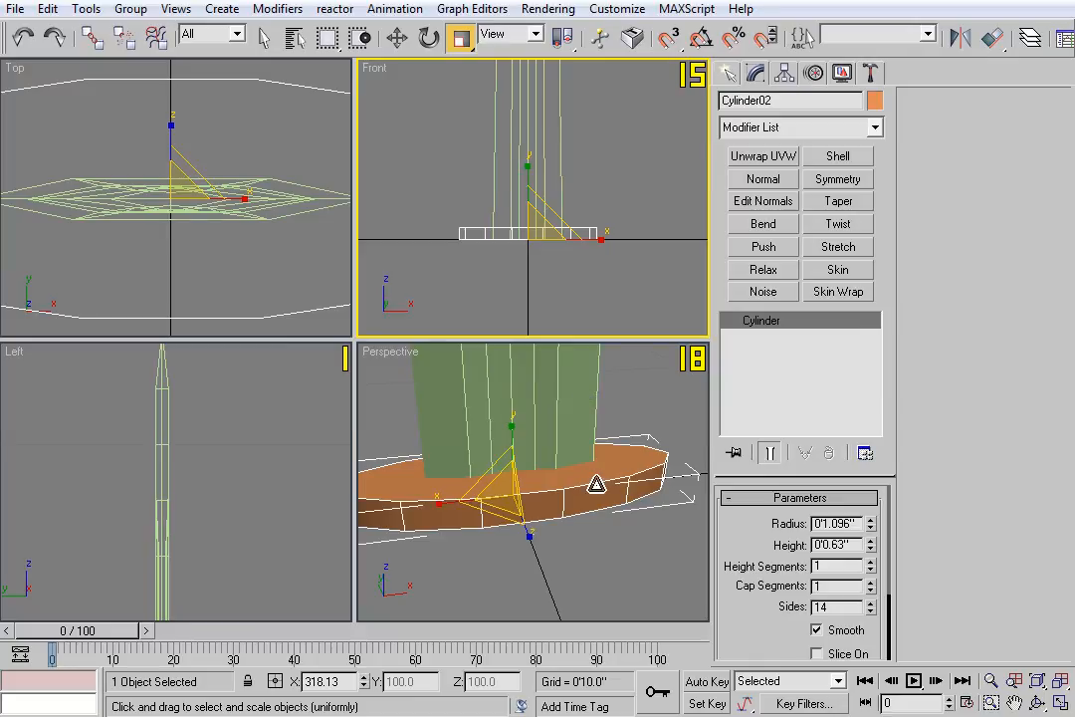
Scale the cylinder along Y to about 57% to flatten it into a narrow oval.
{"action": "mouse_move", "coordinate": [602, 513]}
{"action": "middle_mouse_down", "text": "alt"}
{"action": "mouse_move", "coordinate": [599, 452]}
{"action": "mouse_move", "coordinate": [603, 495]}
{"action": "middle_mouse_up", "text": "alt"}
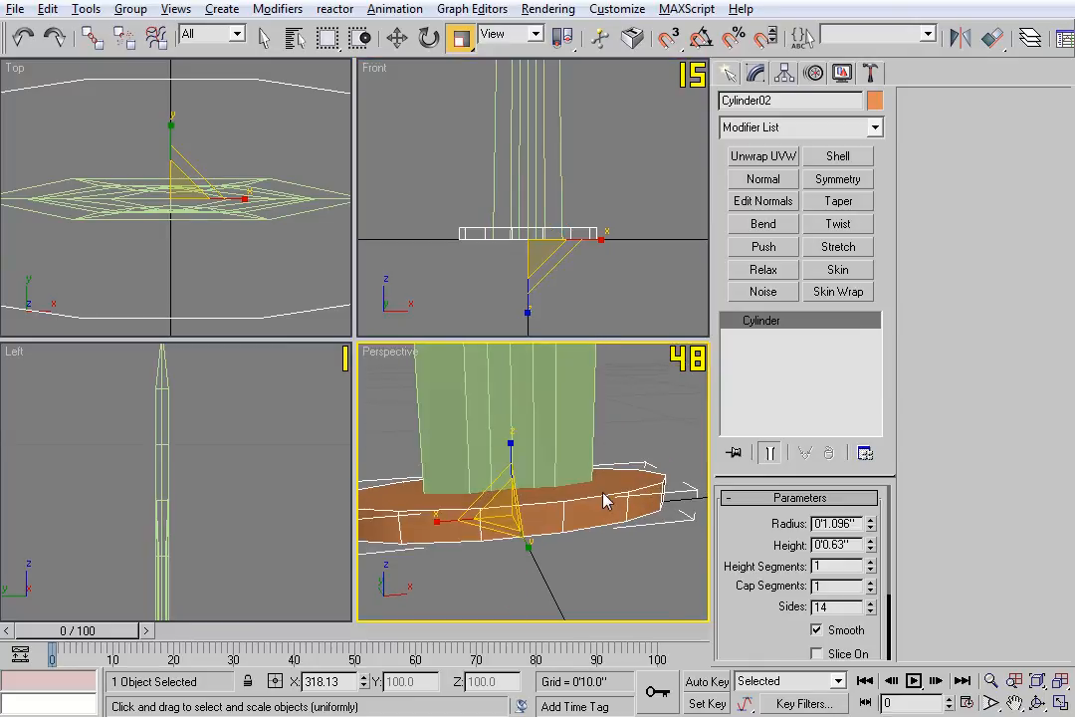
{"action": "middle_click_drag", "start_coordinate": [248, 468], "coordinate": [233, 235]}
{"action": "middle_click_drag", "start_coordinate": [214, 495], "coordinate": [227, 321]}
{"action": "scroll", "coordinate": [246, 477], "scroll_direction": "down", "scroll_amount": 5}
{"action": "mouse_move", "coordinate": [245, 498]}
{"action": "middle_mouse_down"}
{"action": "mouse_move", "coordinate": [225, 376]}
{"action": "mouse_move", "coordinate": [235, 534]}
{"action": "mouse_move", "coordinate": [221, 530]}
{"action": "mouse_move", "coordinate": [257, 507]}
{"action": "middle_mouse_up"}
{"action": "middle_click_drag", "start_coordinate": [270, 513], "coordinate": [220, 419]}
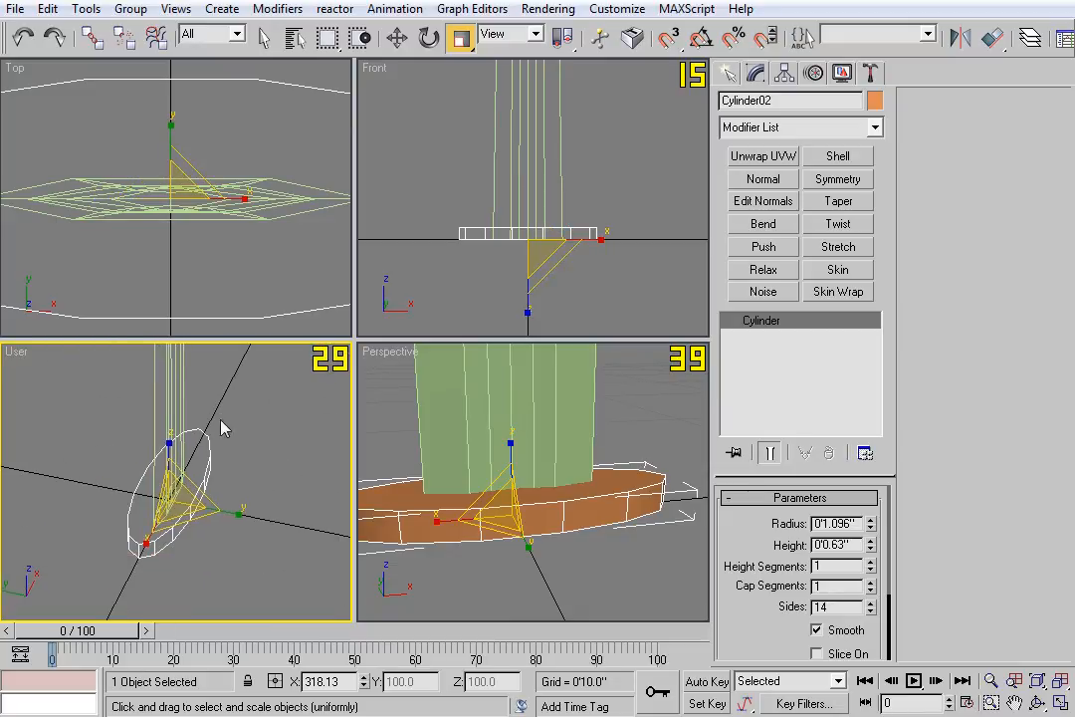
{"action": "key", "text": "r"}
{"action": "left_click_drag", "start_coordinate": [244, 517], "coordinate": [191, 528]}
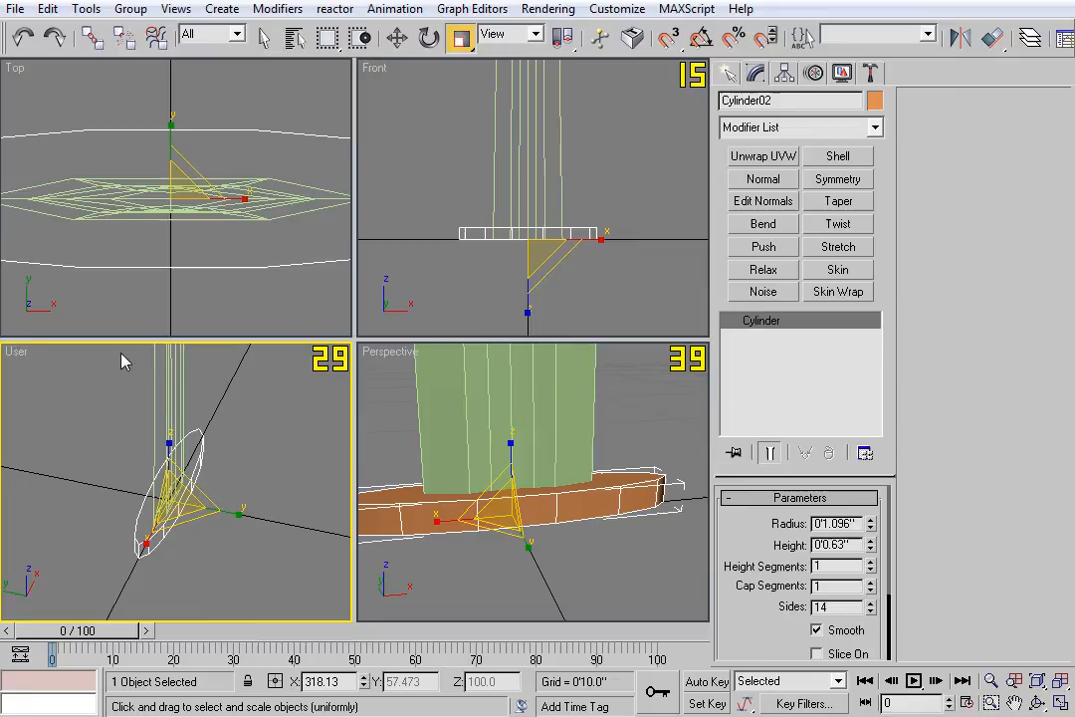
Switch the User viewport back to the Left view and frame the base of the slat with its cylinder.
{"action": "right_click", "coordinate": [23, 356]}
{"action": "mouse_move", "coordinate": [163, 367]}
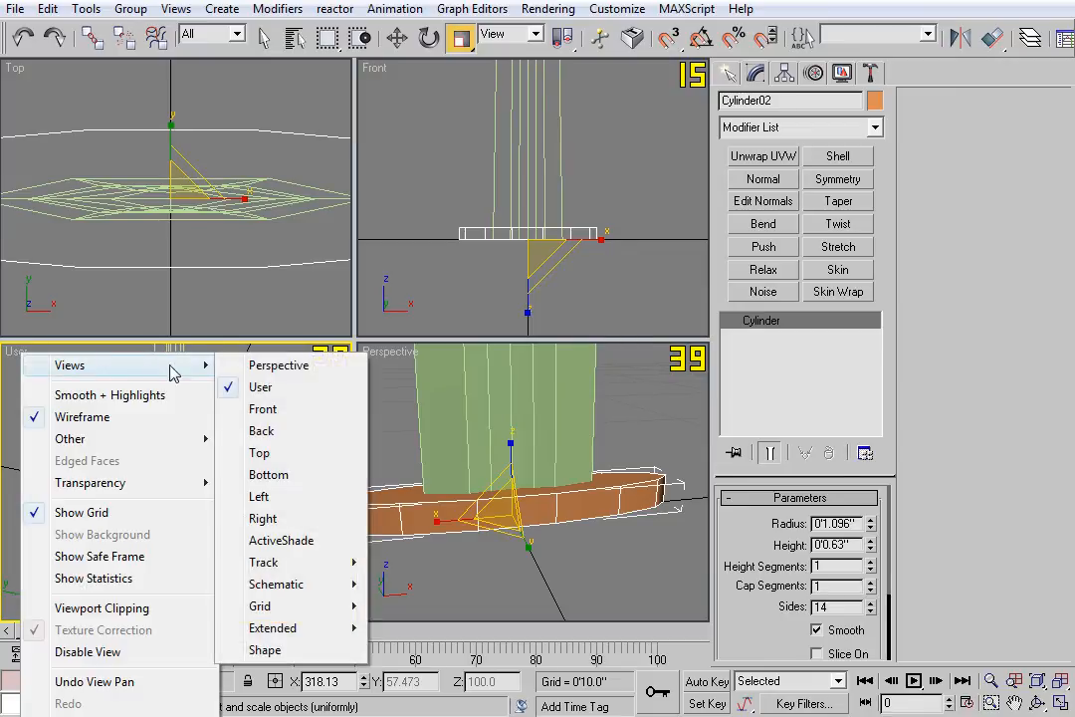
{"action": "left_click", "coordinate": [259, 496]}
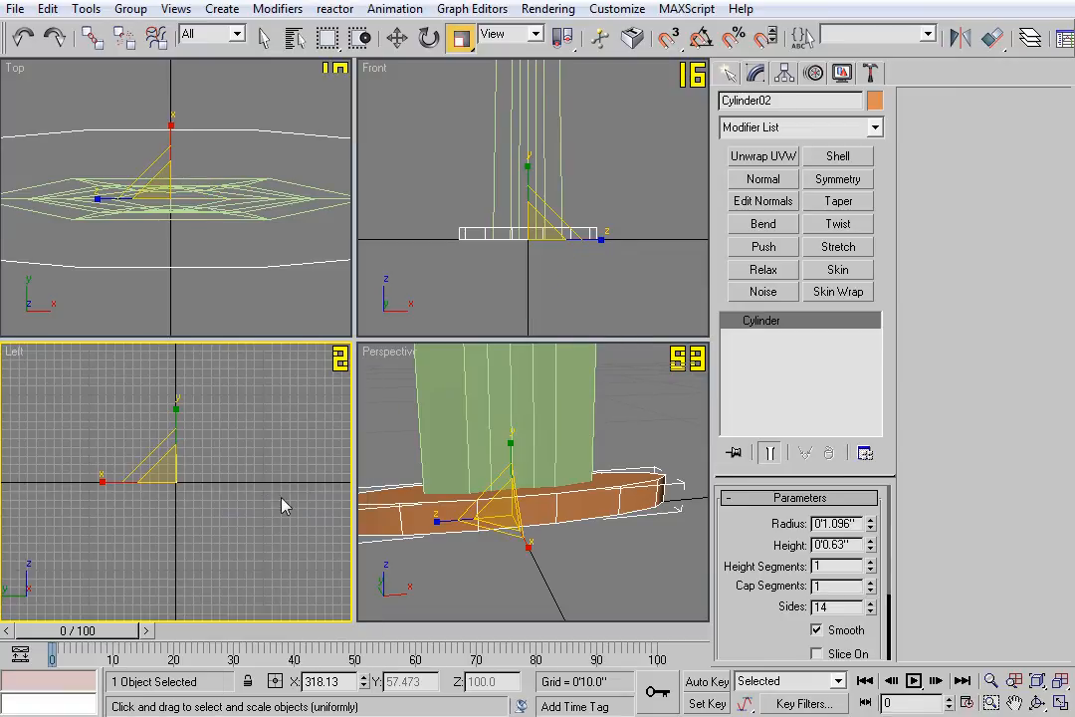
{"action": "scroll", "coordinate": [257, 537], "scroll_direction": "up", "scroll_amount": 5}
{"action": "middle_click_drag", "start_coordinate": [256, 536], "coordinate": [266, 477]}
{"action": "scroll", "coordinate": [267, 477], "scroll_direction": "up", "scroll_amount": 4}
{"action": "middle_click_drag", "start_coordinate": [191, 509], "coordinate": [228, 436]}
{"action": "scroll", "coordinate": [228, 436], "scroll_direction": "up", "scroll_amount": 4}
{"action": "middle_click_drag", "start_coordinate": [161, 499], "coordinate": [215, 480]}
Convert the flattened cylinder at the slat's base to an Editable Poly.
{"action": "middle_click_drag", "start_coordinate": [609, 431], "coordinate": [610, 498], "text": "alt"}
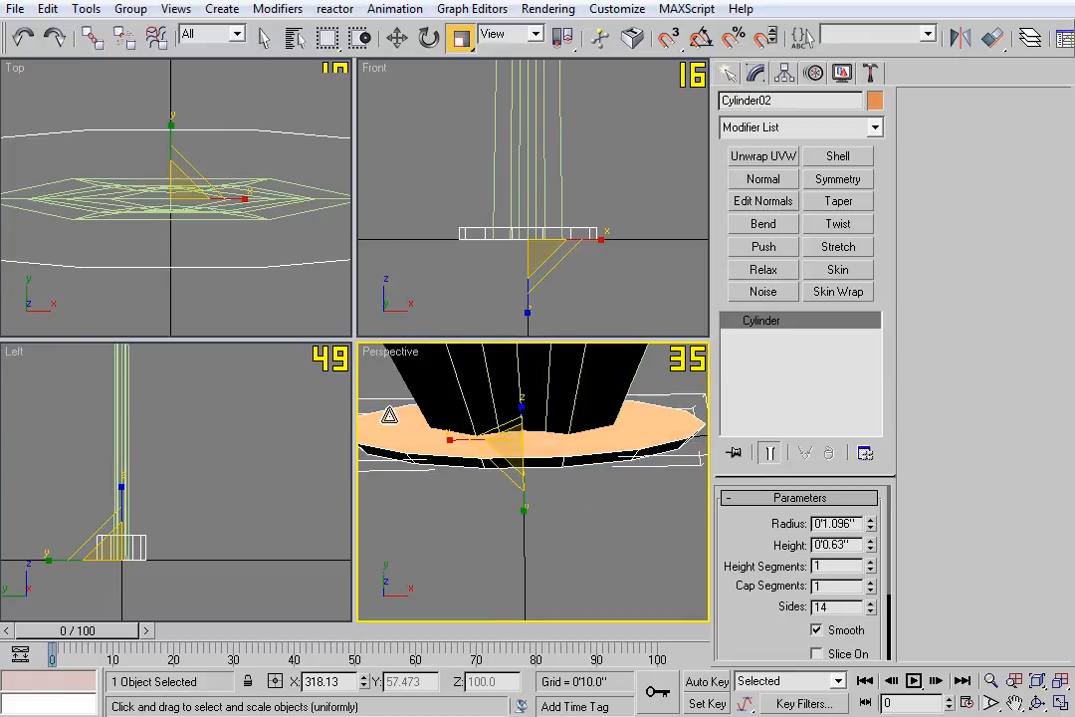
{"action": "middle_click_drag", "start_coordinate": [612, 552], "coordinate": [590, 504], "text": "alt"}
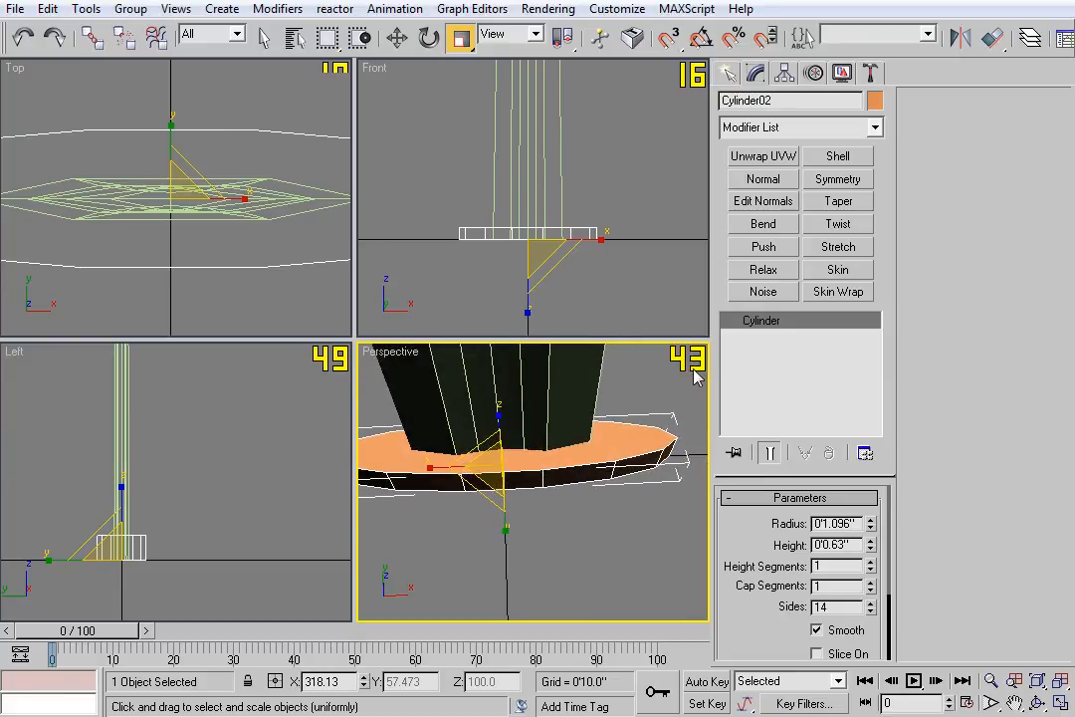
{"action": "right_click", "coordinate": [754, 320]}
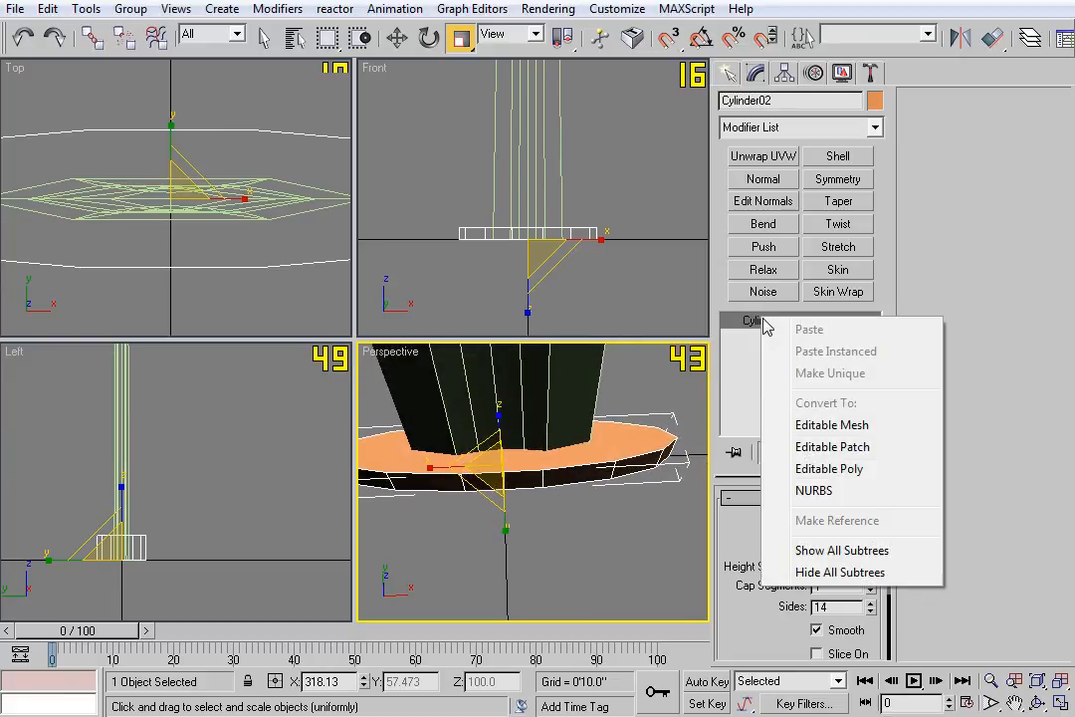
{"action": "left_click", "coordinate": [845, 470]}
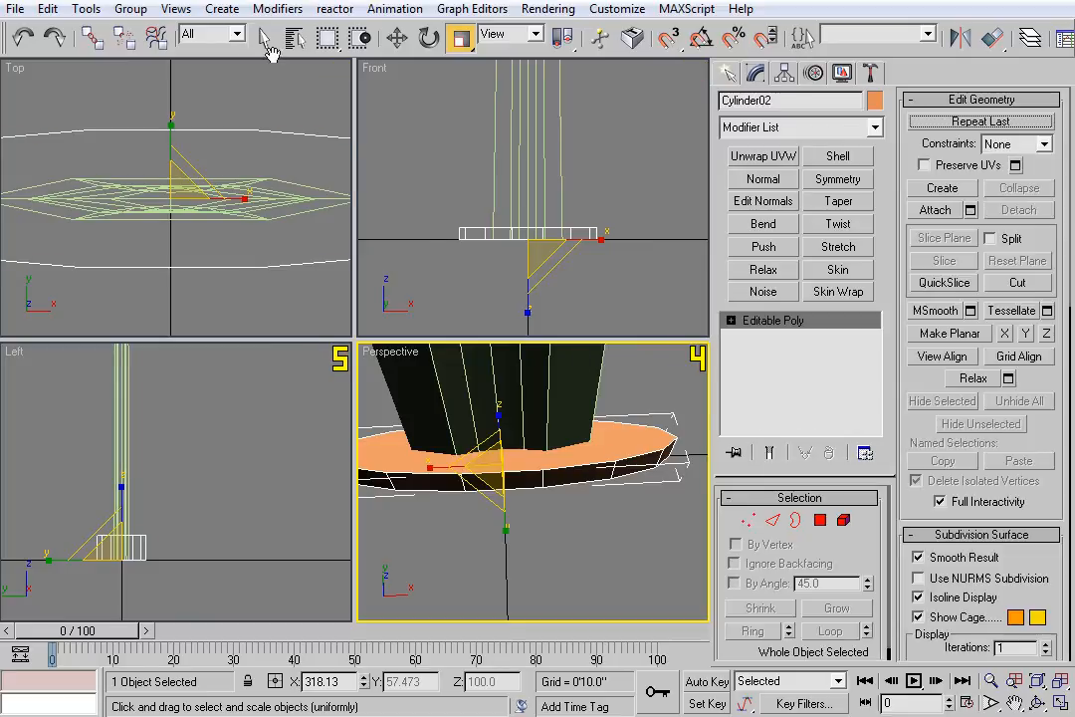
Delete the top and bottom cap polygons of the flattened cylinder.
{"action": "left_click", "coordinate": [265, 38]}
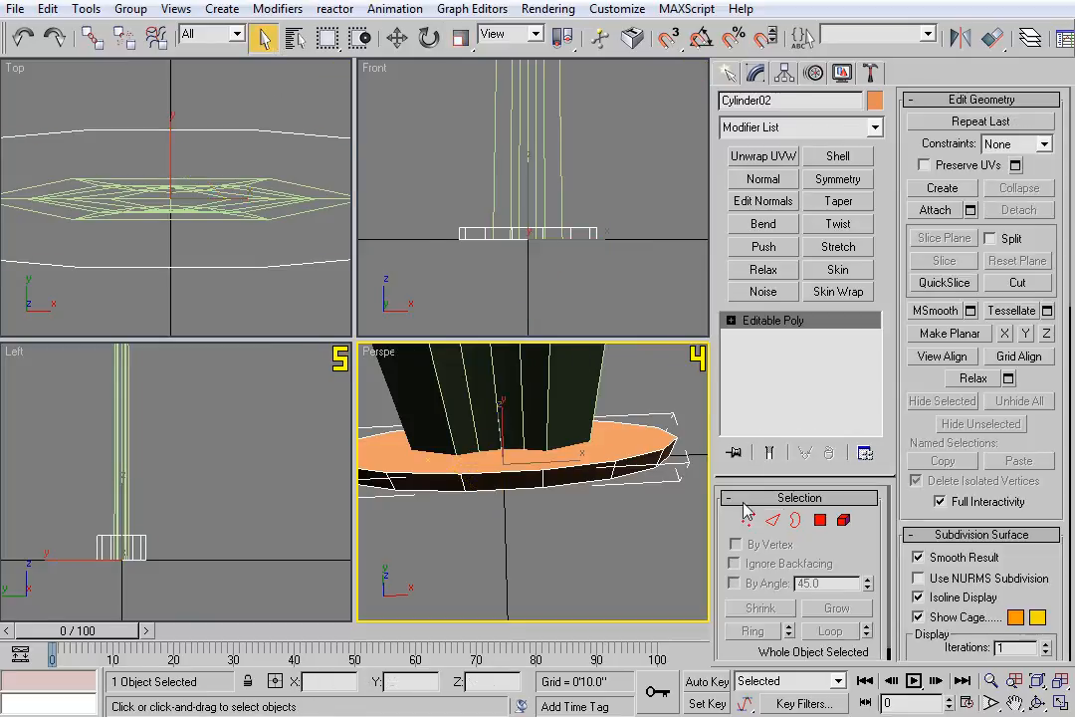
{"action": "key", "text": "4"}
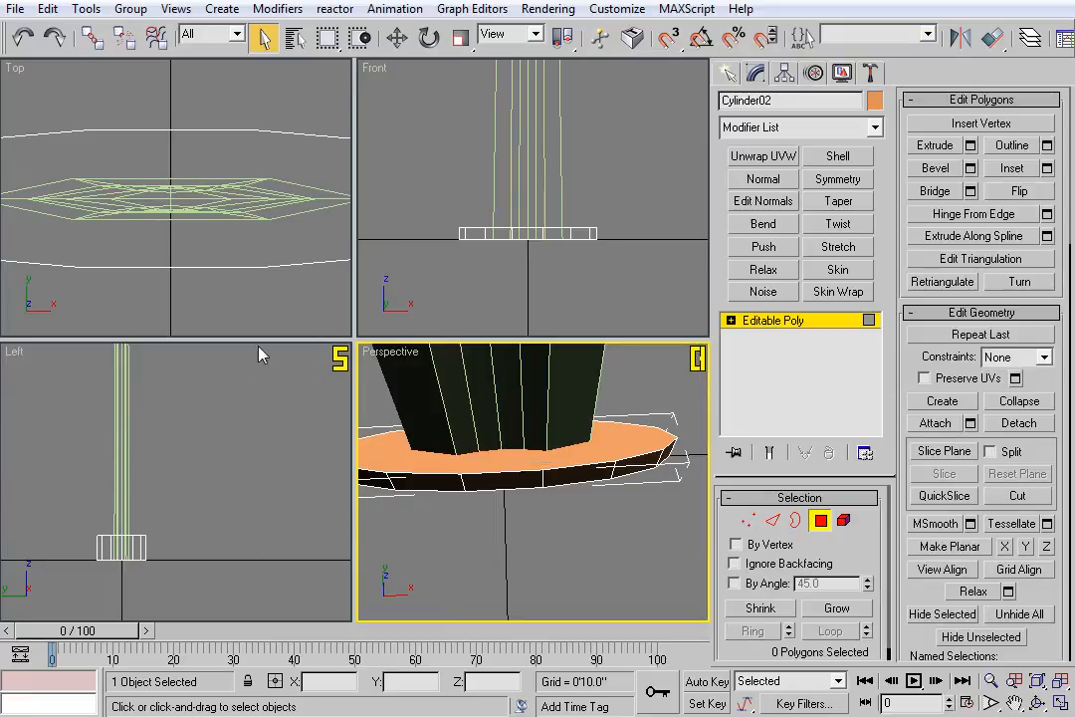
{"action": "middle_click_drag", "start_coordinate": [223, 233], "coordinate": [233, 183]}
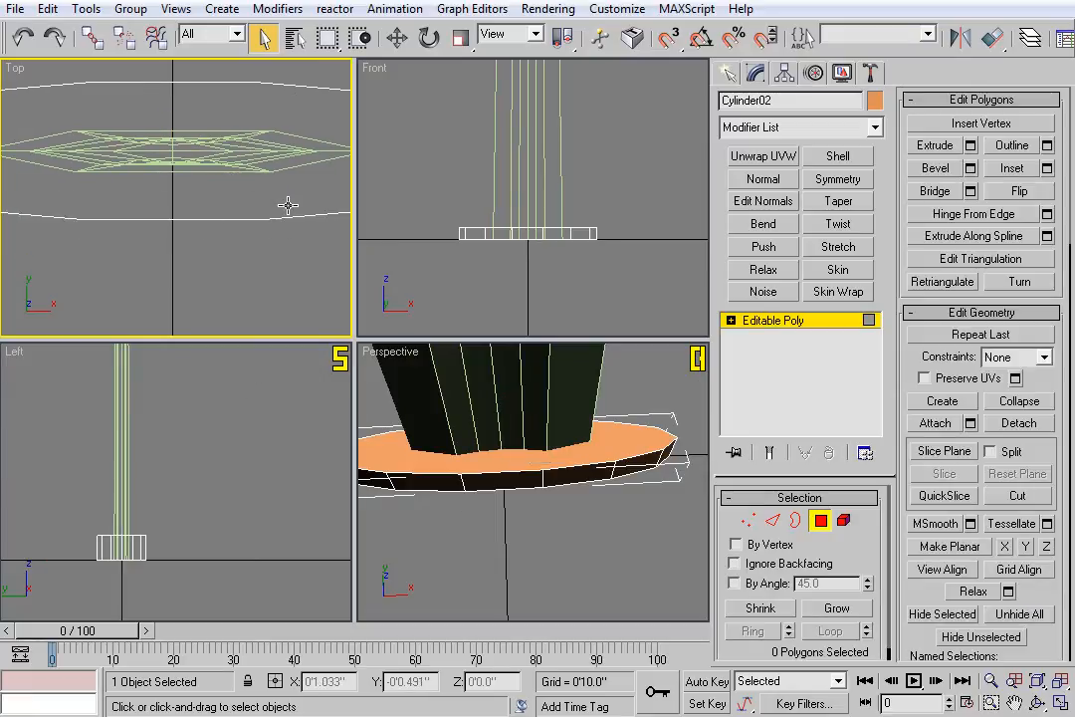
{"action": "left_click", "coordinate": [278, 189]}
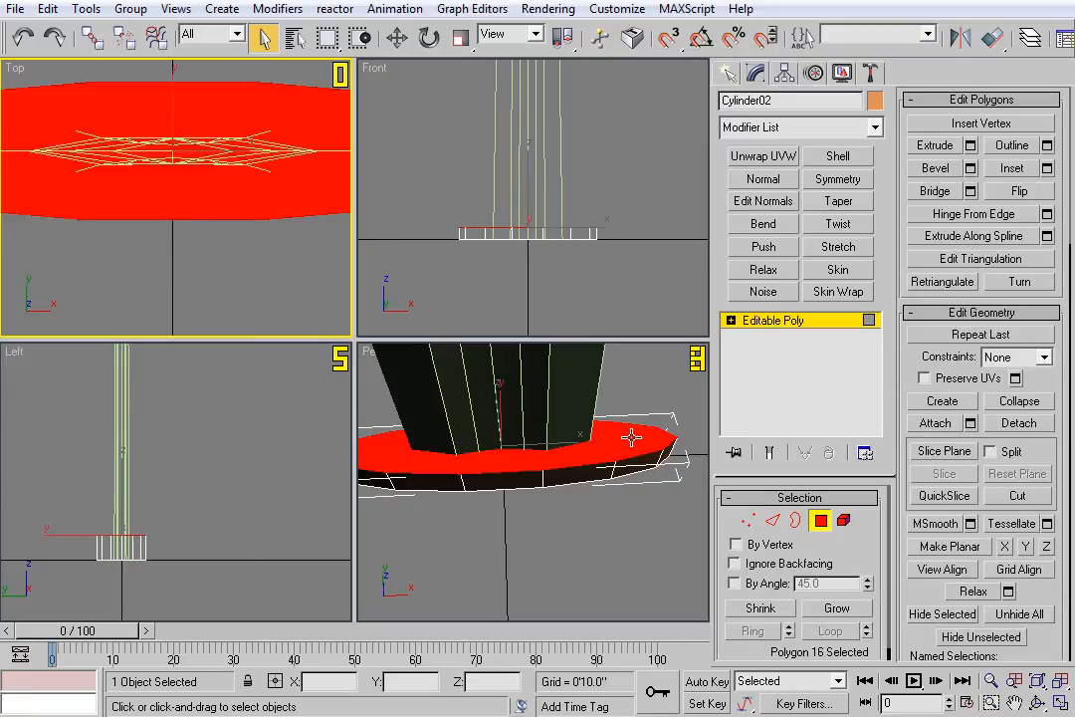
{"action": "key", "text": "Delete"}
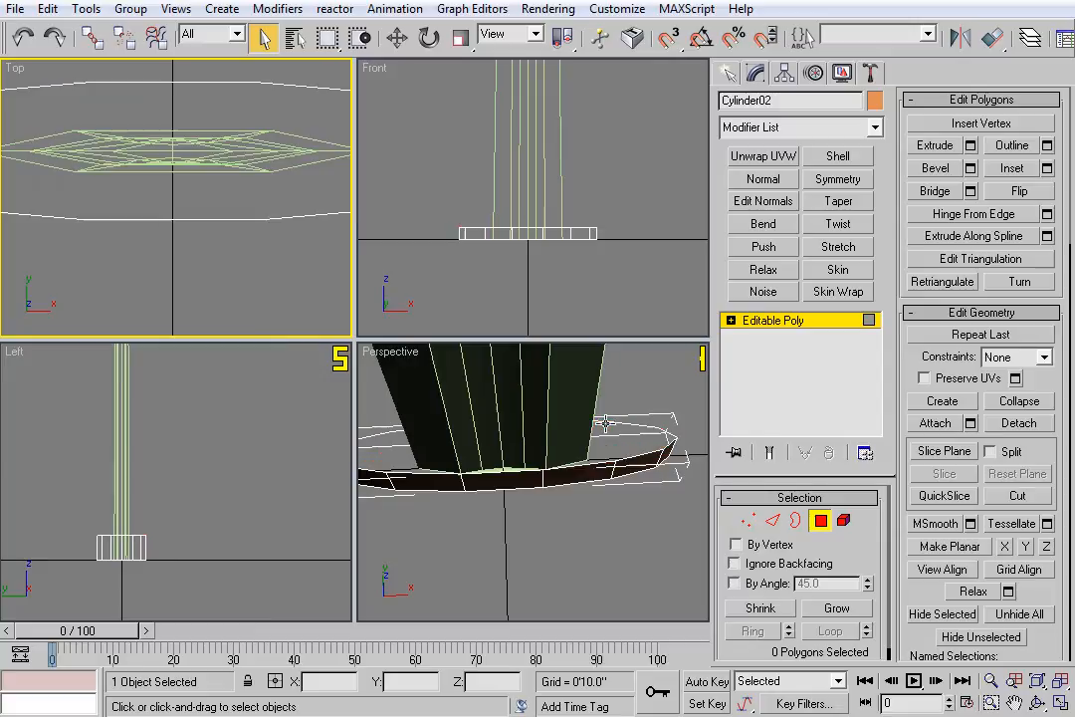
{"action": "left_click", "coordinate": [266, 196]}
{"action": "middle_click_drag", "start_coordinate": [551, 534], "coordinate": [521, 423], "text": "alt"}
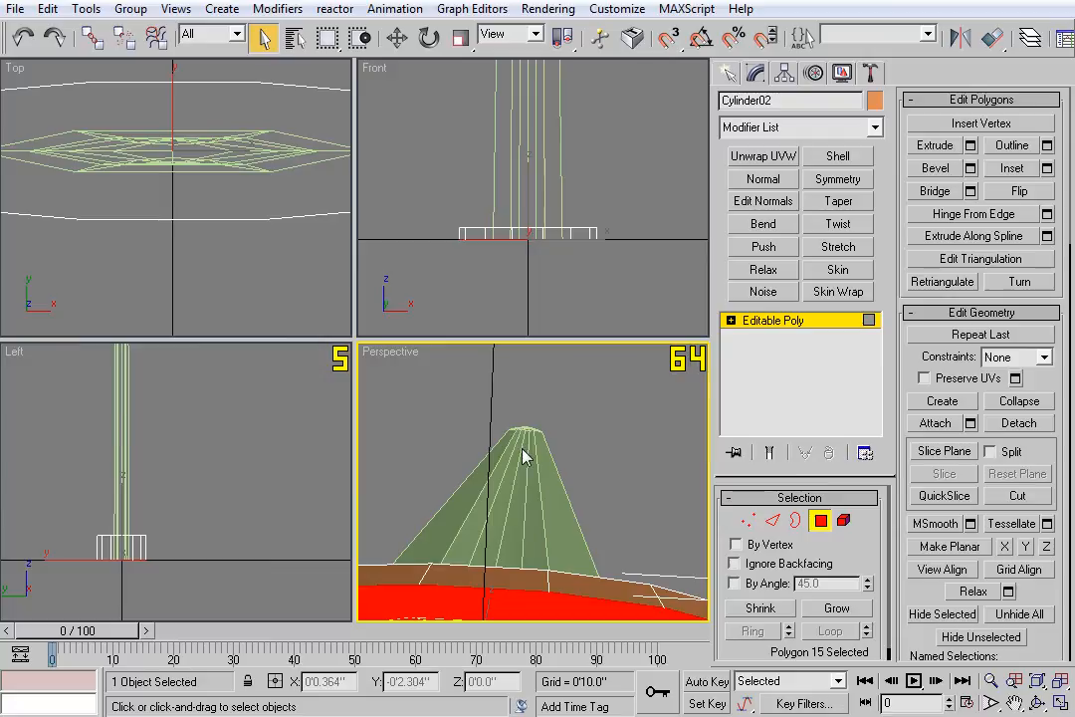
{"action": "left_click", "coordinate": [527, 458]}
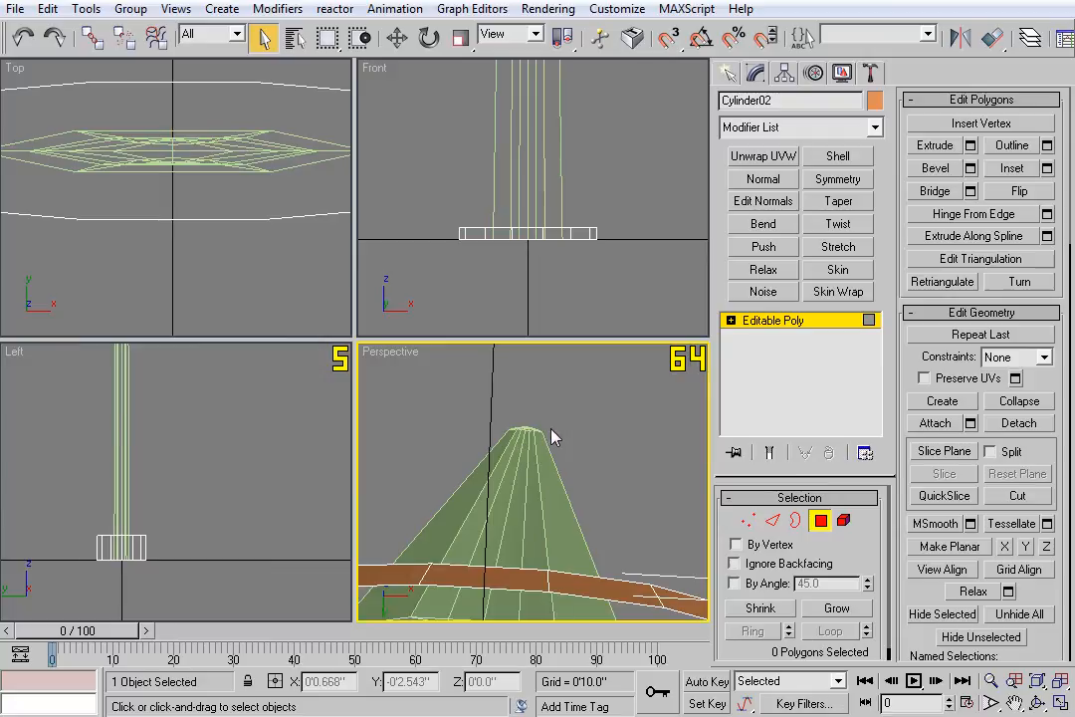
Select all the flattened cylinder's vertices and apply an FFD(box) modifier with a 4x4x4 lattice.
{"action": "left_click", "coordinate": [748, 520]}
{"action": "mouse_move", "coordinate": [226, 244]}
{"action": "middle_mouse_down"}
{"action": "mouse_move", "coordinate": [250, 242]}
{"action": "mouse_move", "coordinate": [206, 264]}
{"action": "mouse_move", "coordinate": [254, 271]}
{"action": "mouse_move", "coordinate": [231, 266]}
{"action": "middle_mouse_up"}
{"action": "scroll", "coordinate": [240, 256], "scroll_direction": "down", "scroll_amount": 5}
{"action": "scroll", "coordinate": [210, 262], "scroll_direction": "up", "scroll_amount": 4}
{"action": "scroll", "coordinate": [210, 262], "scroll_direction": "down", "scroll_amount": 3}
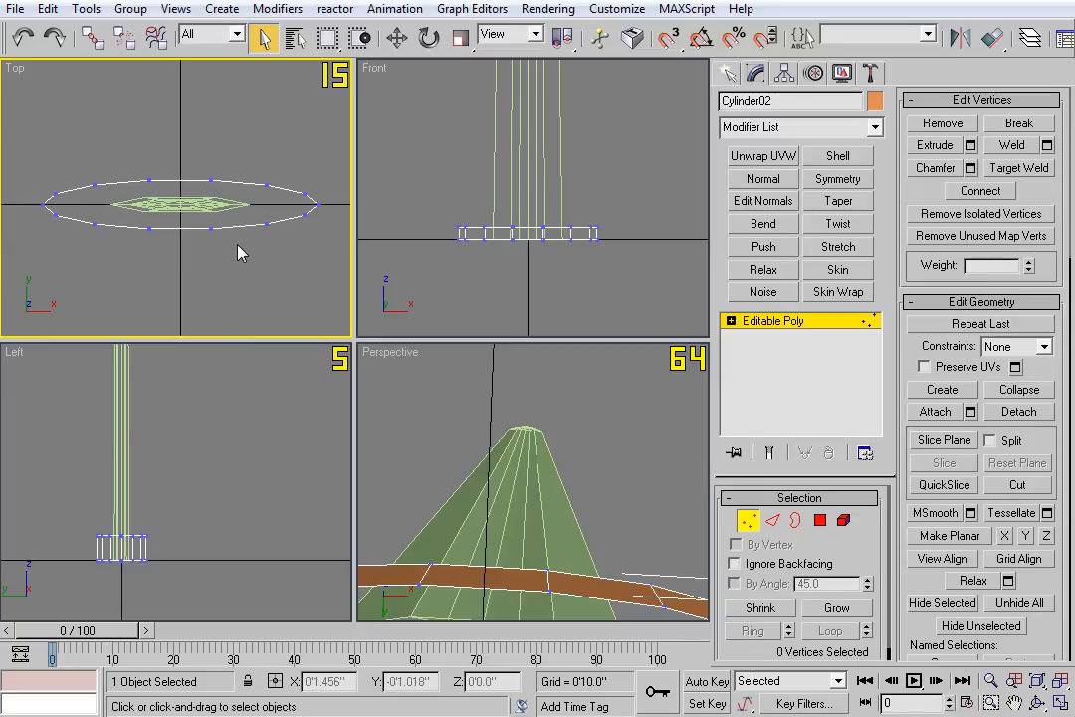
{"action": "key", "text": "ctrl+a"}
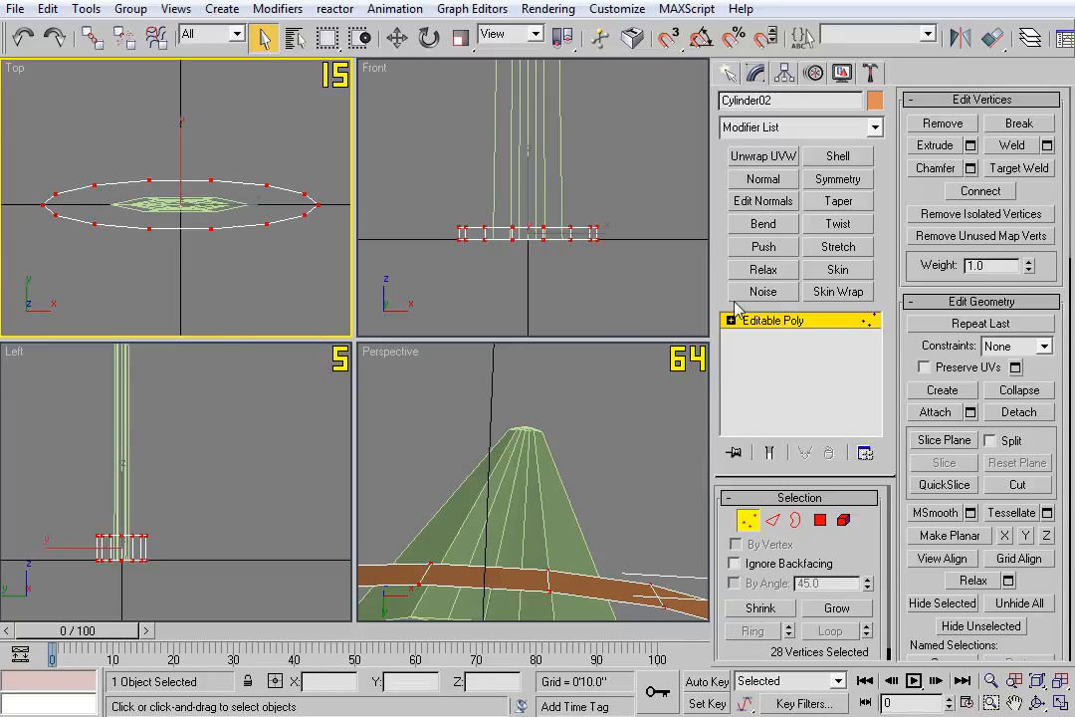
{"action": "left_click", "coordinate": [875, 127]}
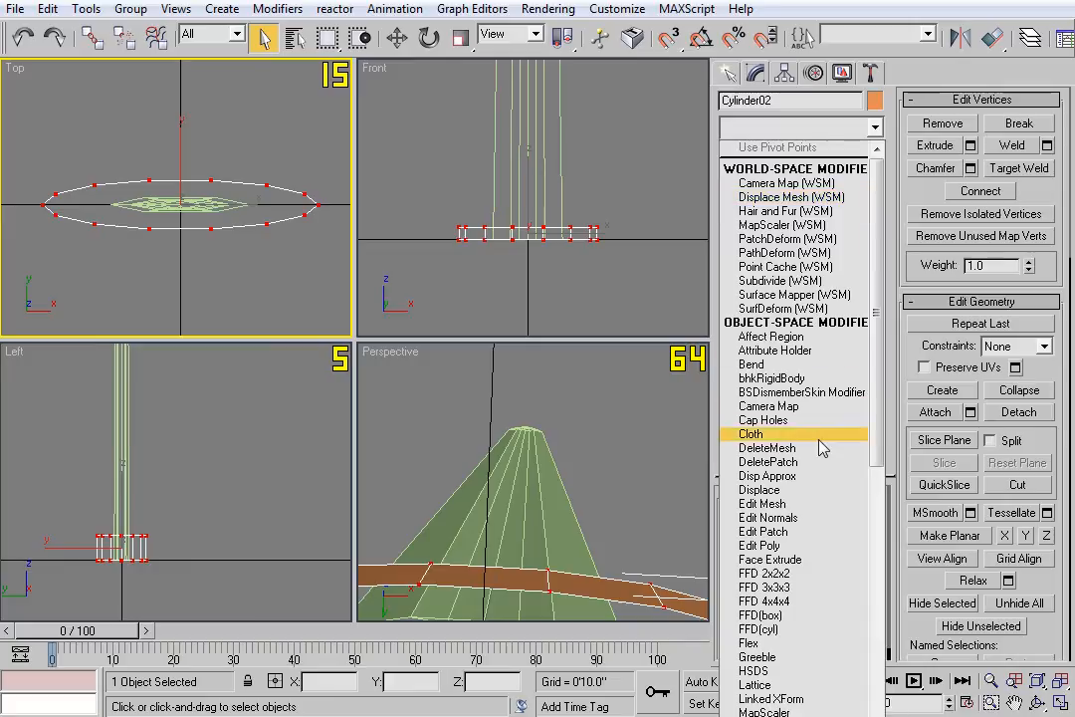
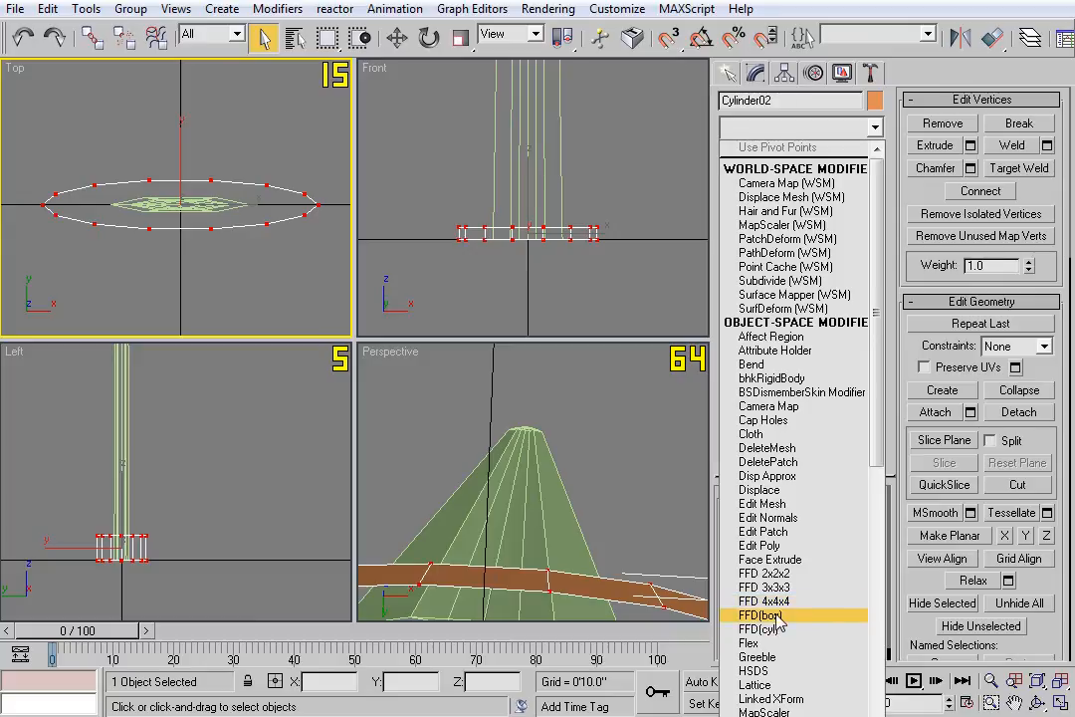
{"action": "left_click", "coordinate": [772, 616]}
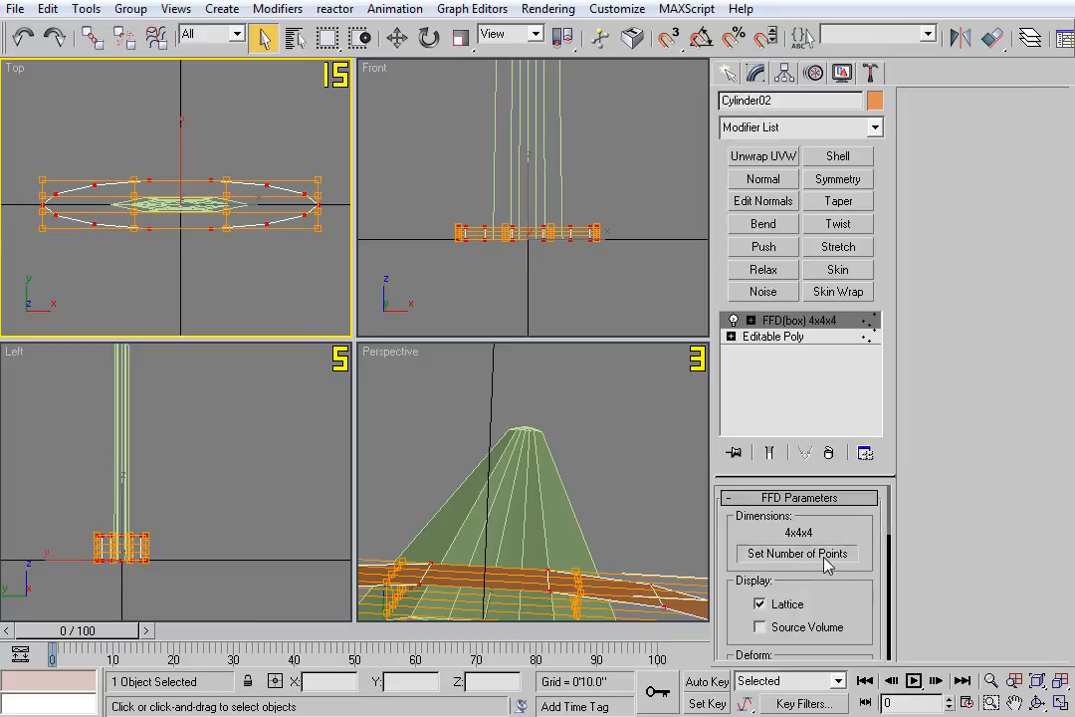
{"action": "left_click", "coordinate": [835, 554]}
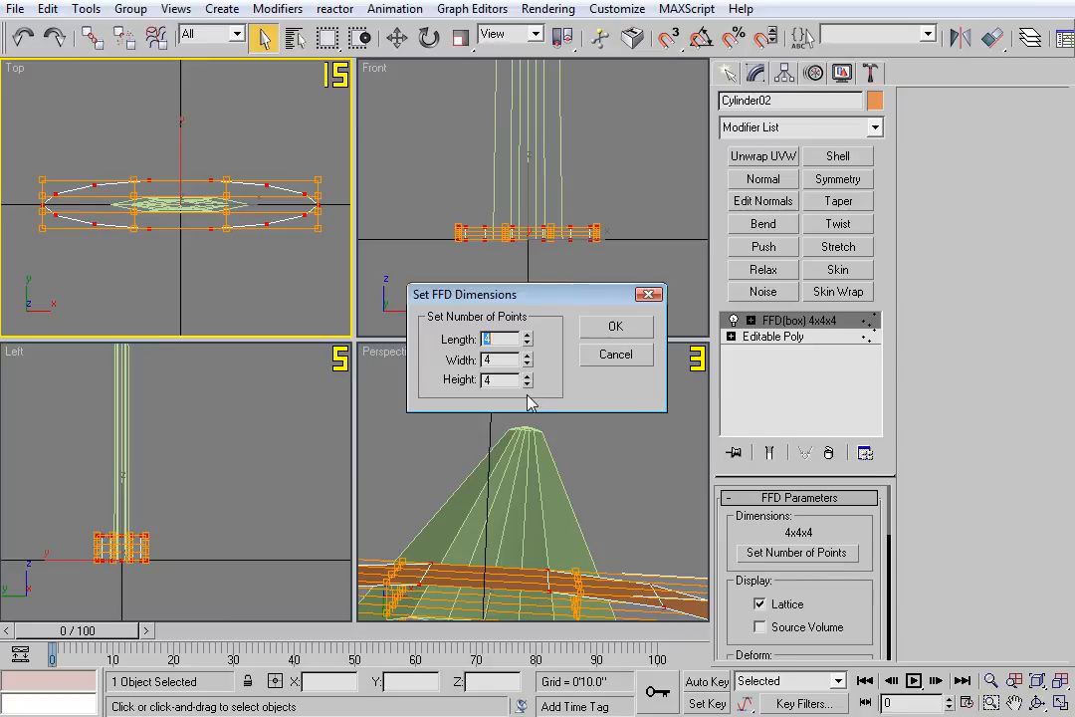
{"action": "left_click", "coordinate": [616, 326]}
Scale the lattice's two inner columns of control points outward along X, finishing with a 120% scale, and collapse the modifier into the Editable Poly.
{"action": "left_click", "coordinate": [809, 320]}
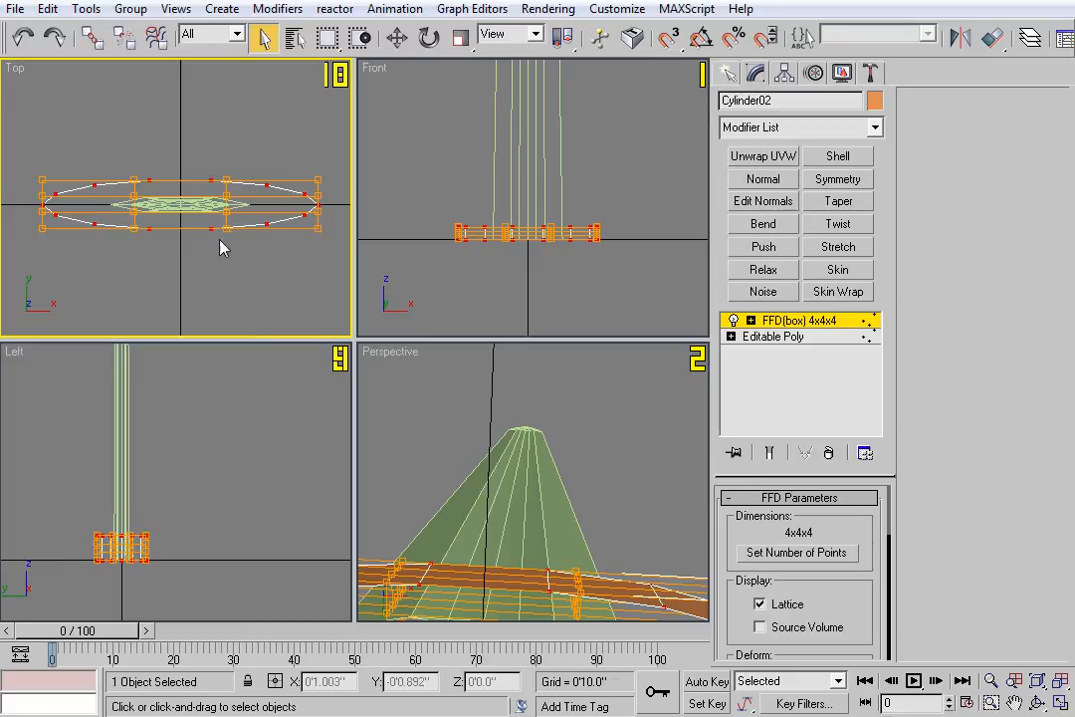
{"action": "left_click_drag", "start_coordinate": [111, 152], "coordinate": [246, 260]}
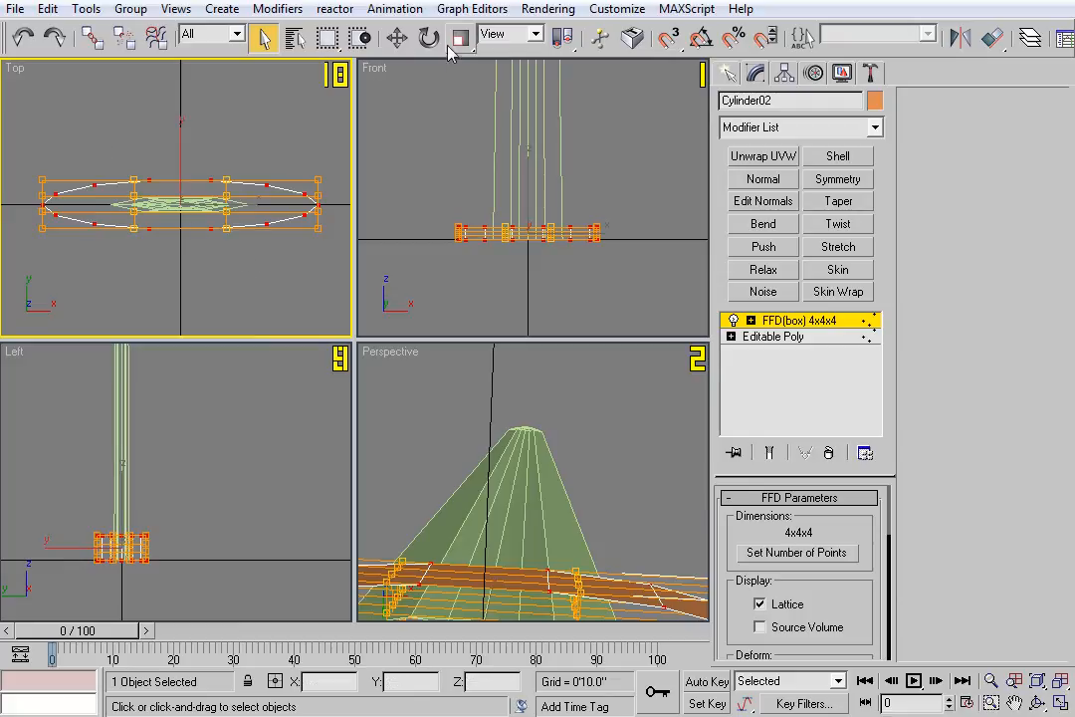
{"action": "left_click", "coordinate": [460, 38]}
{"action": "left_click_drag", "start_coordinate": [282, 199], "coordinate": [301, 243]}
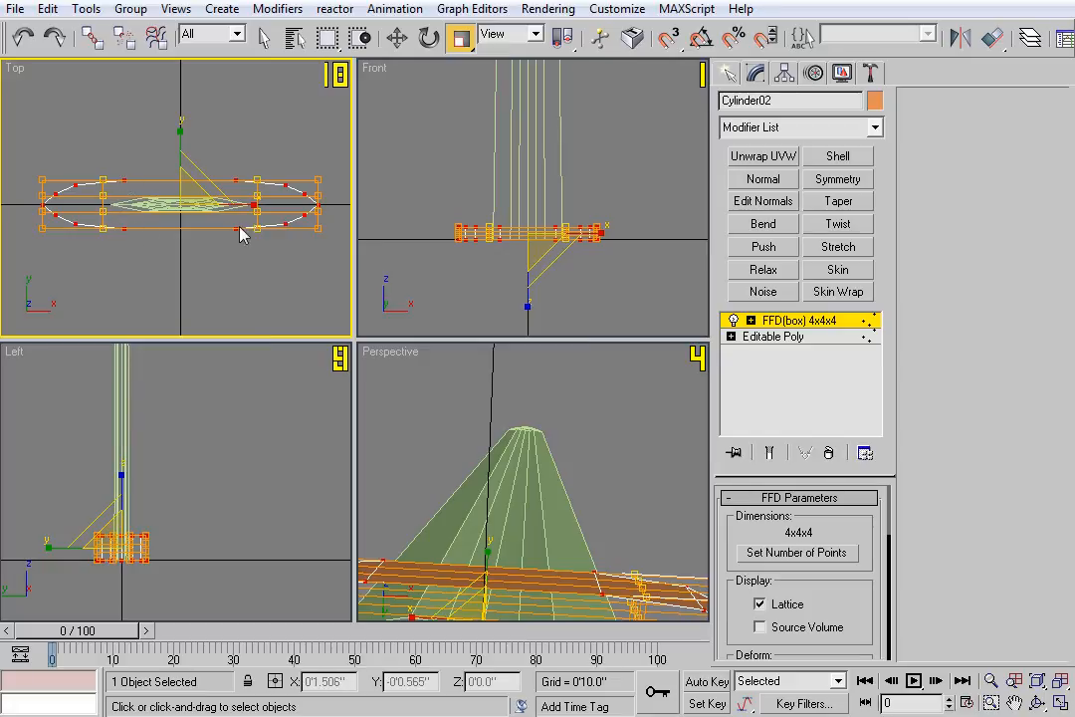
{"action": "left_click_drag", "start_coordinate": [251, 205], "coordinate": [266, 204]}
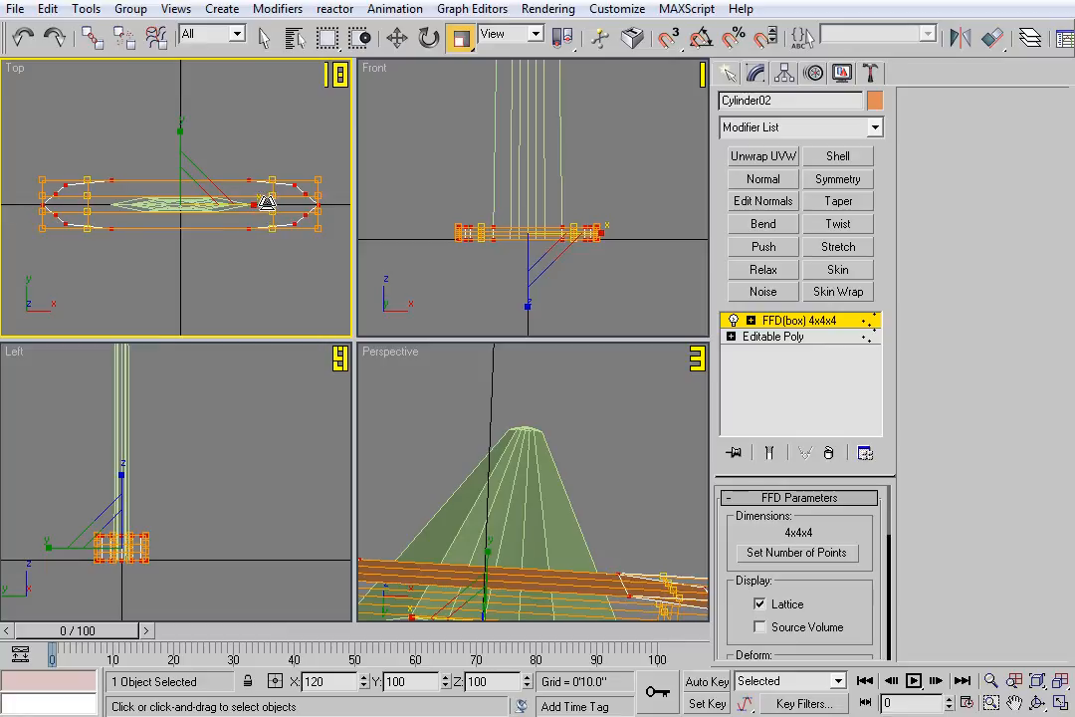
{"action": "right_click", "coordinate": [773, 328]}
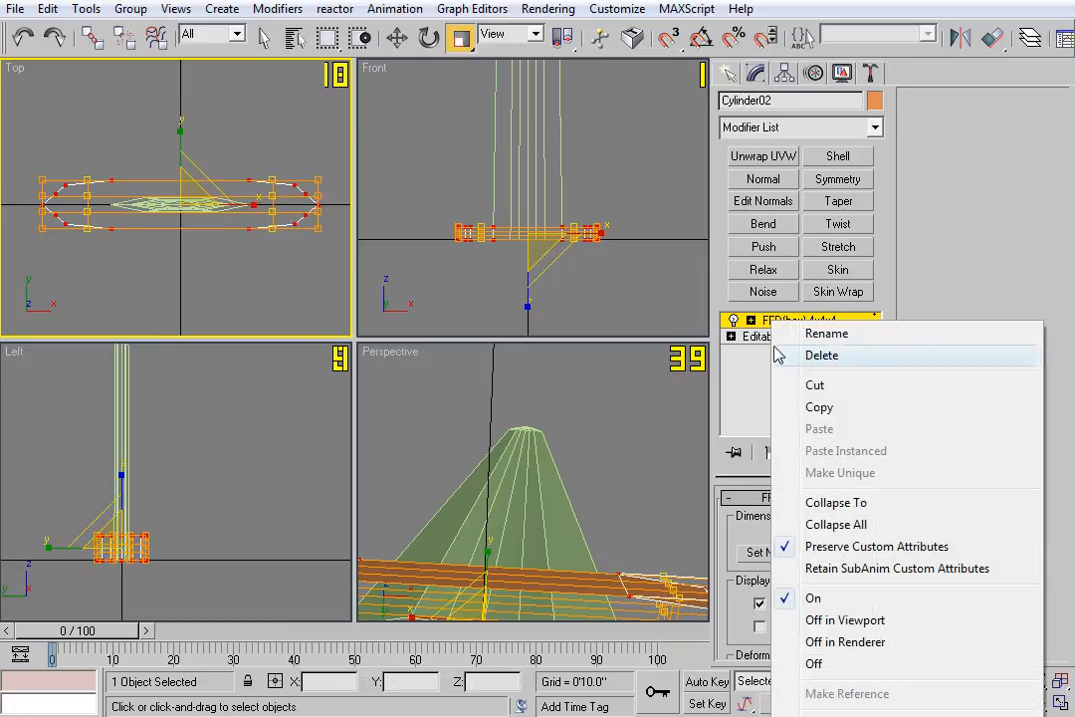
{"action": "left_click", "coordinate": [792, 503]}
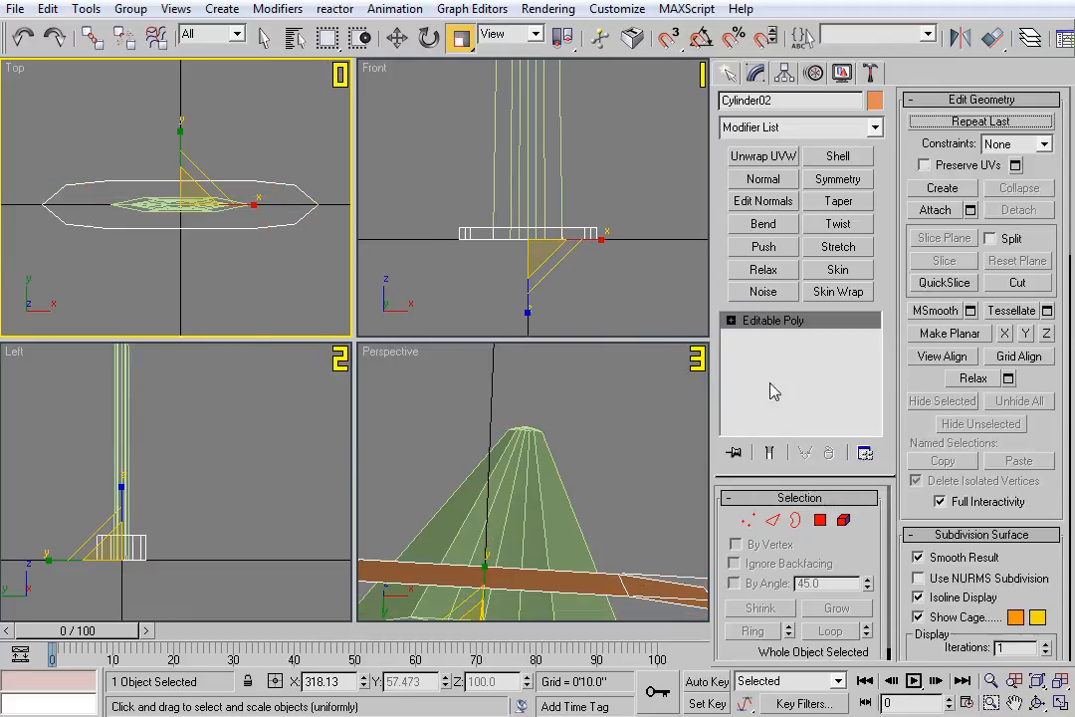
Select the outermost vertices at both ends of the crosspiece and scale them inward along X to round off the pointed ends.
{"action": "left_click", "coordinate": [731, 320]}
{"action": "left_click", "coordinate": [724, 338]}
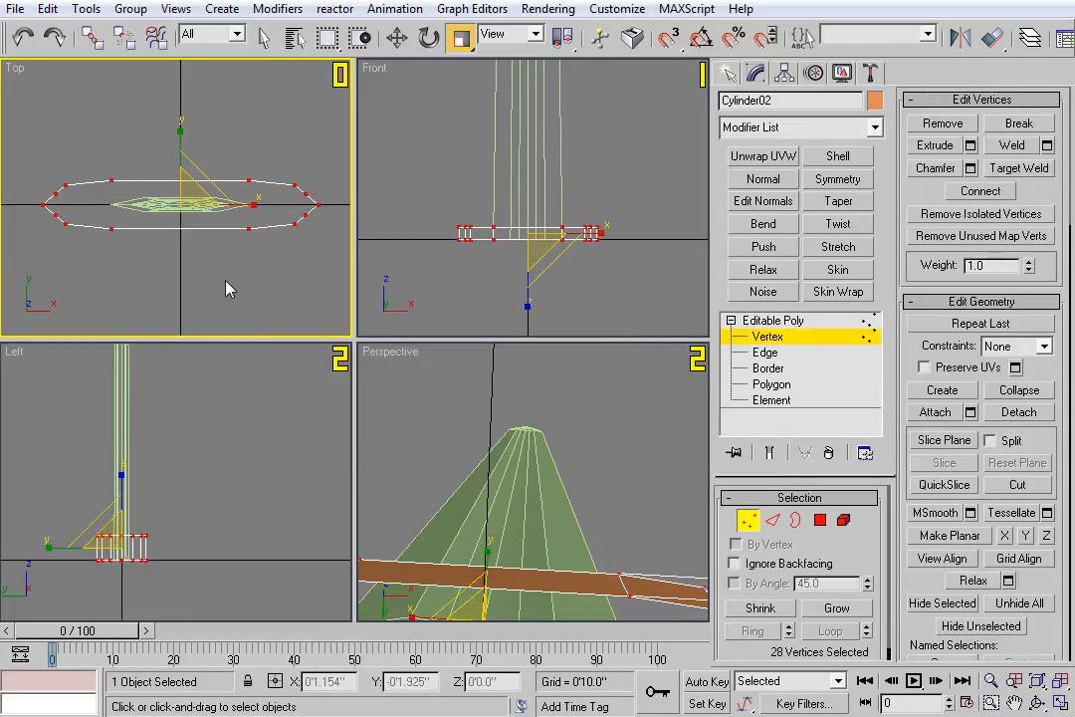
{"action": "scroll", "coordinate": [228, 287], "scroll_direction": "up", "scroll_amount": 5}
{"action": "left_click_drag", "start_coordinate": [264, 214], "coordinate": [251, 237]}
{"action": "middle_click_drag", "start_coordinate": [65, 249], "coordinate": [346, 234]}
{"action": "scroll", "coordinate": [135, 250], "scroll_direction": "up", "scroll_amount": 6}
{"action": "left_click", "coordinate": [103, 192], "text": "ctrl"}
{"action": "scroll", "coordinate": [100, 242], "scroll_direction": "down", "scroll_amount": 6}
{"action": "scroll", "coordinate": [225, 271], "scroll_direction": "down", "scroll_amount": 2}
{"action": "middle_click_drag", "start_coordinate": [218, 268], "coordinate": [169, 275]}
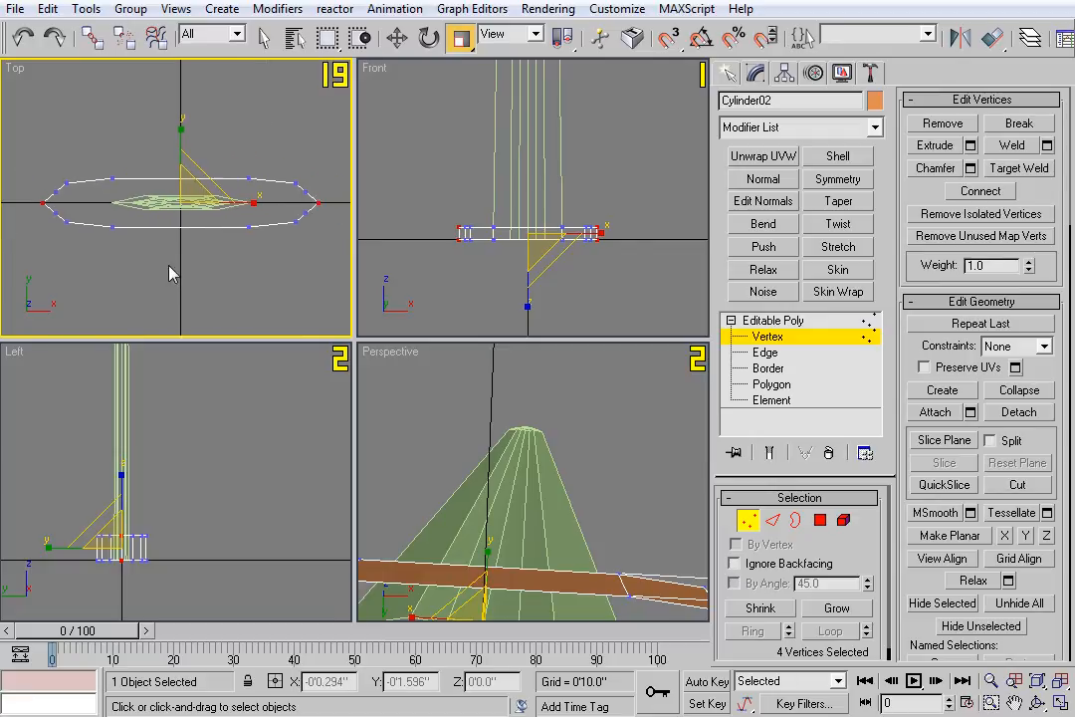
{"action": "left_click", "coordinate": [1060, 703]}
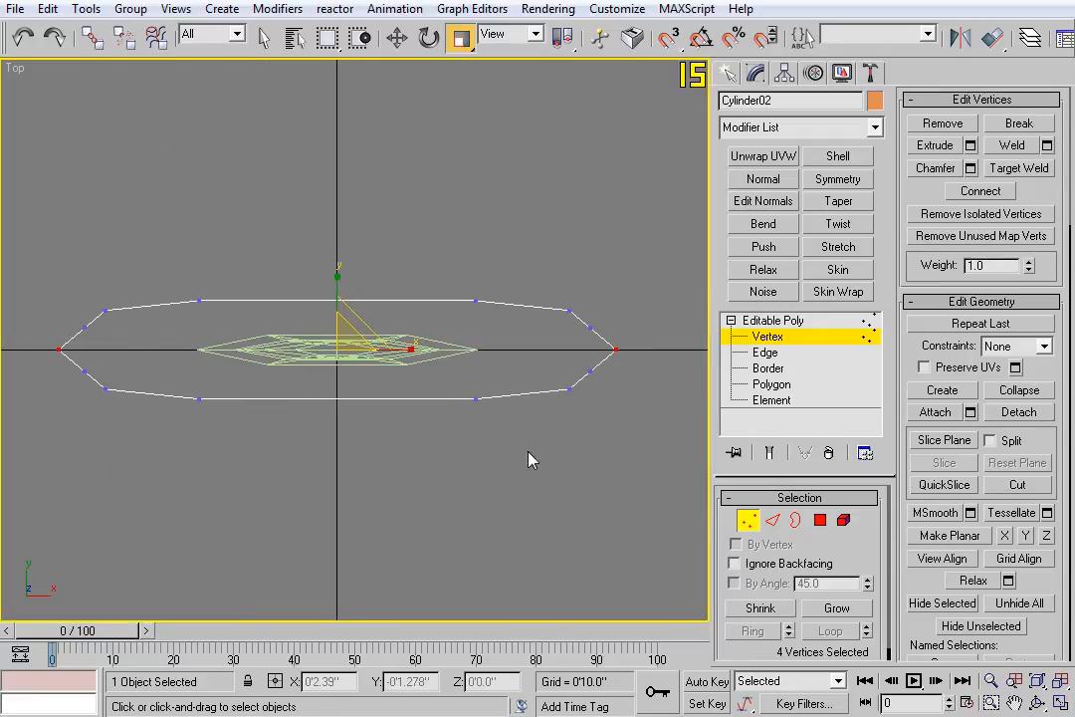
{"action": "left_click_drag", "start_coordinate": [408, 345], "coordinate": [405, 347]}
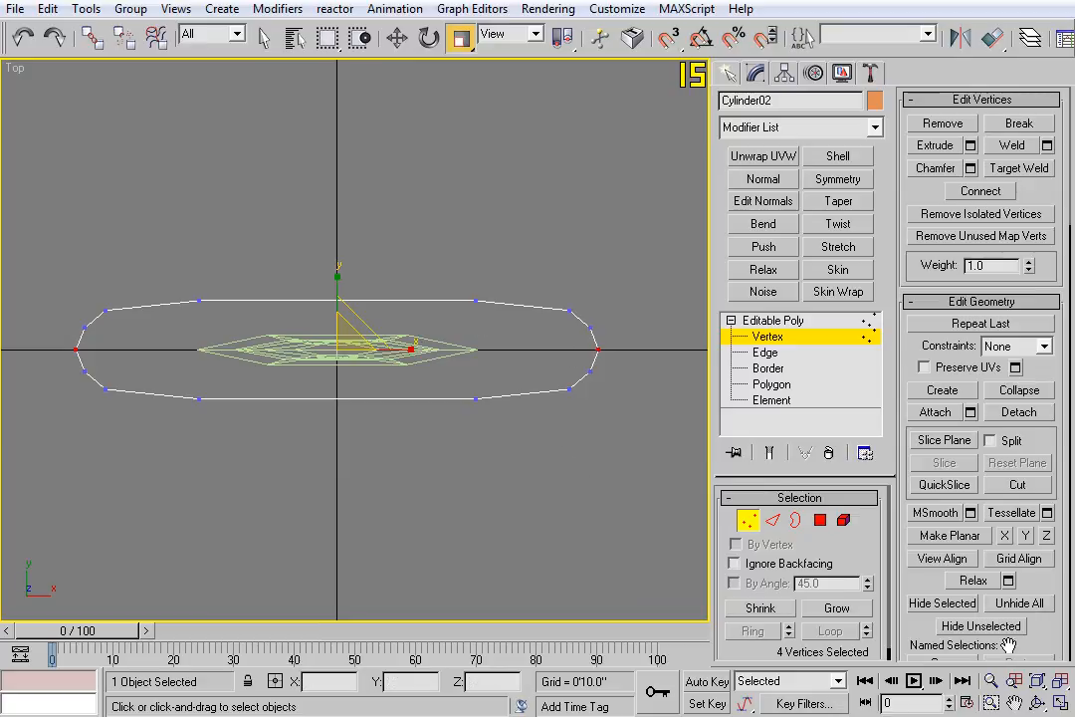
{"action": "key", "text": "alt+w"}
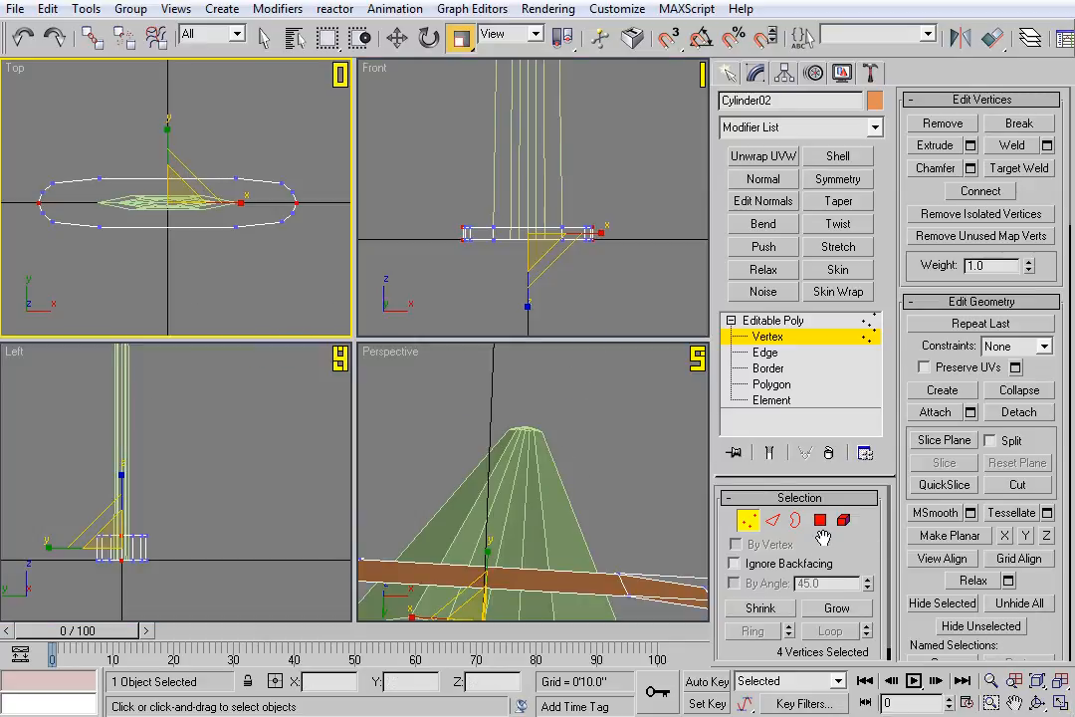
Select the four long straight edges along the crosspiece's front and back and connect them with 2 segments.
{"action": "left_click", "coordinate": [774, 522]}
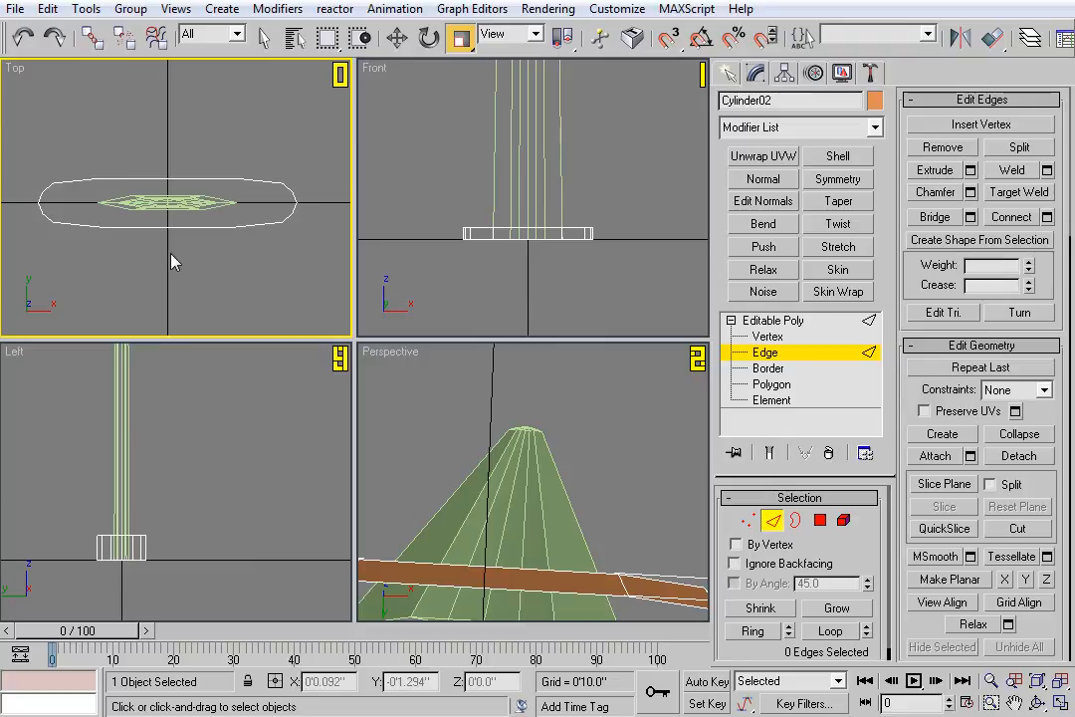
{"action": "left_click_drag", "start_coordinate": [185, 188], "coordinate": [188, 147]}
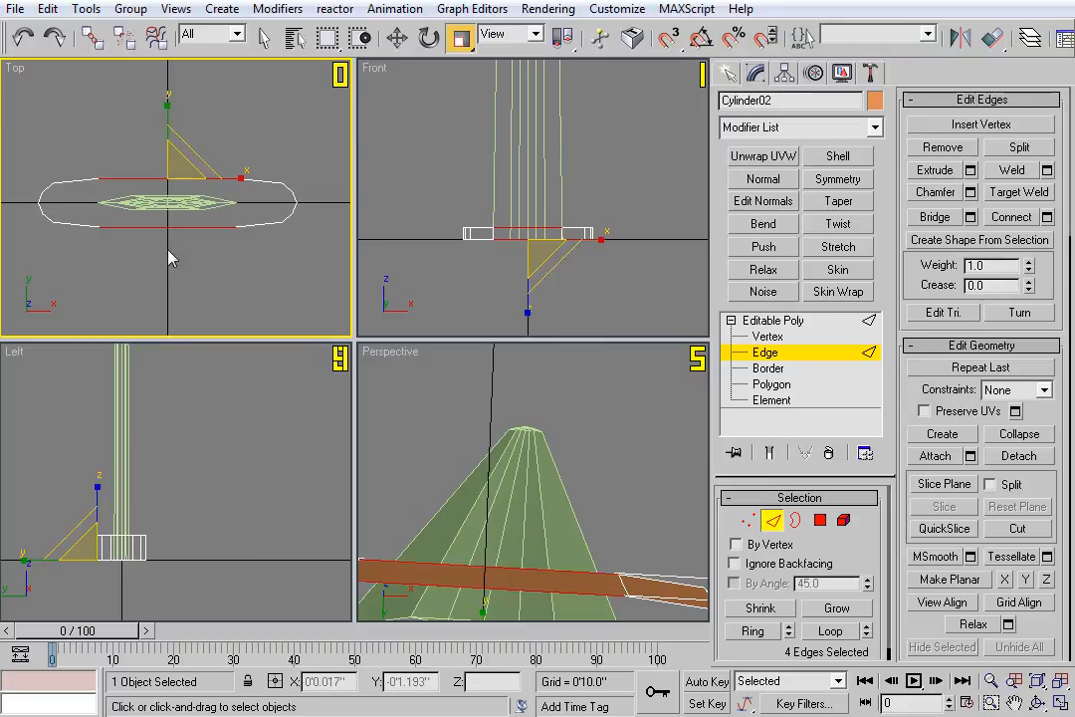
{"action": "left_click", "coordinate": [1046, 217]}
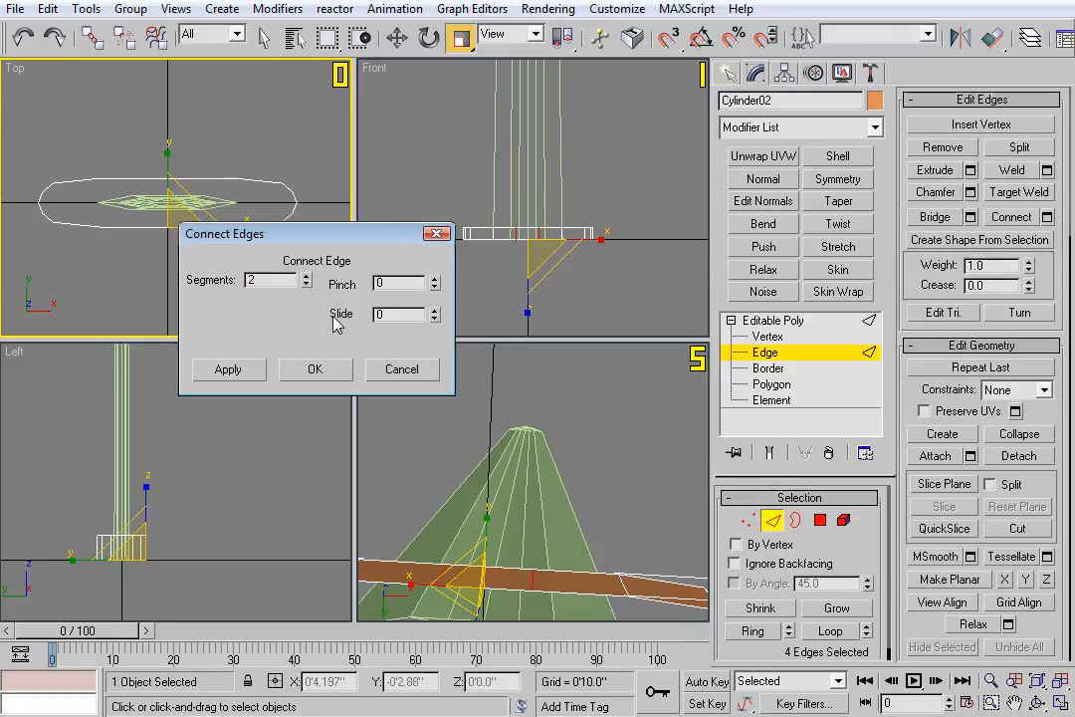
{"action": "left_click", "coordinate": [342, 370]}
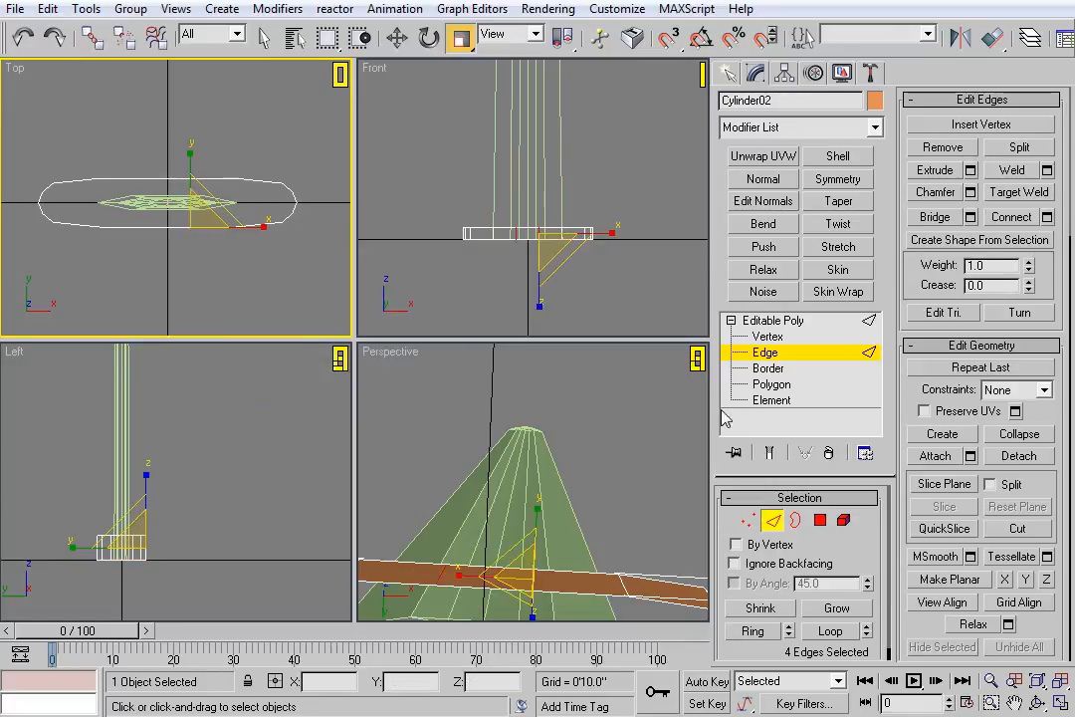
Spread the eight vertices of the two connecting segments apart by scaling them along X to about 153%.
{"action": "left_click", "coordinate": [772, 338]}
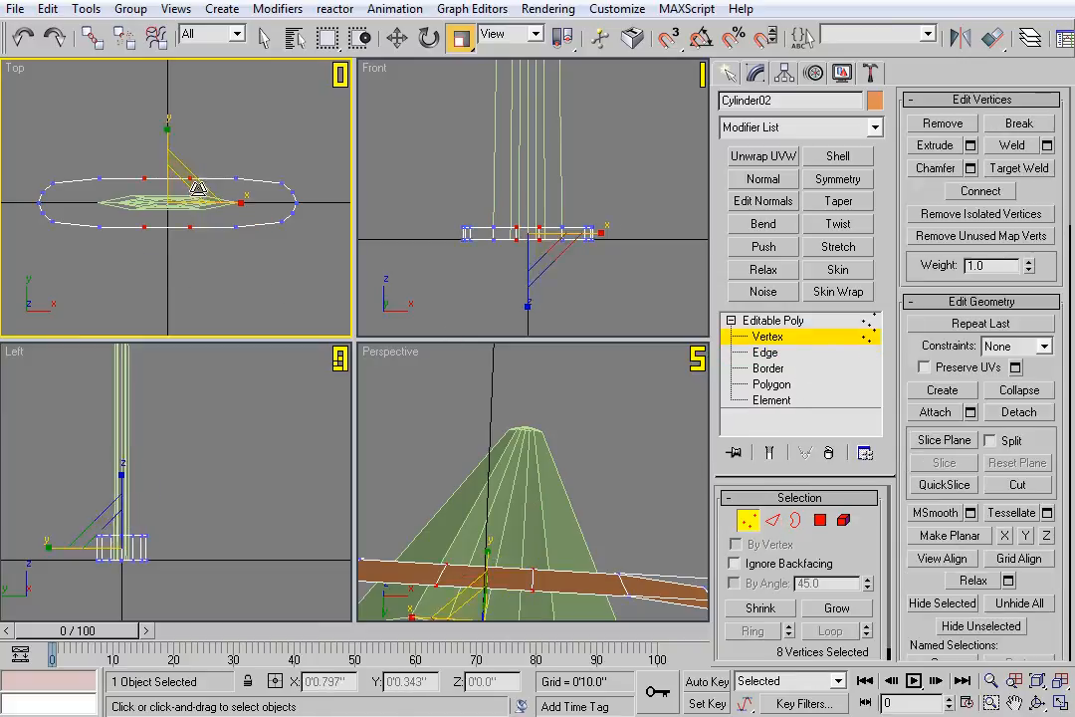
{"action": "scroll", "coordinate": [605, 229], "scroll_direction": "up", "scroll_amount": 5}
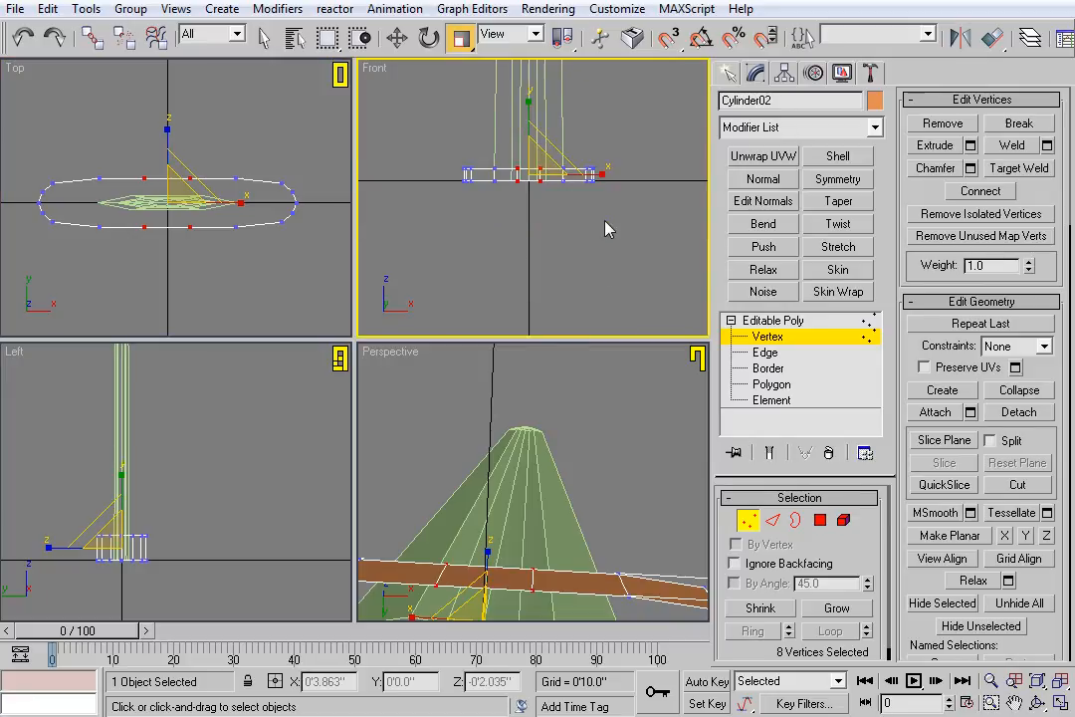
{"action": "middle_click_drag", "start_coordinate": [581, 177], "coordinate": [601, 327]}
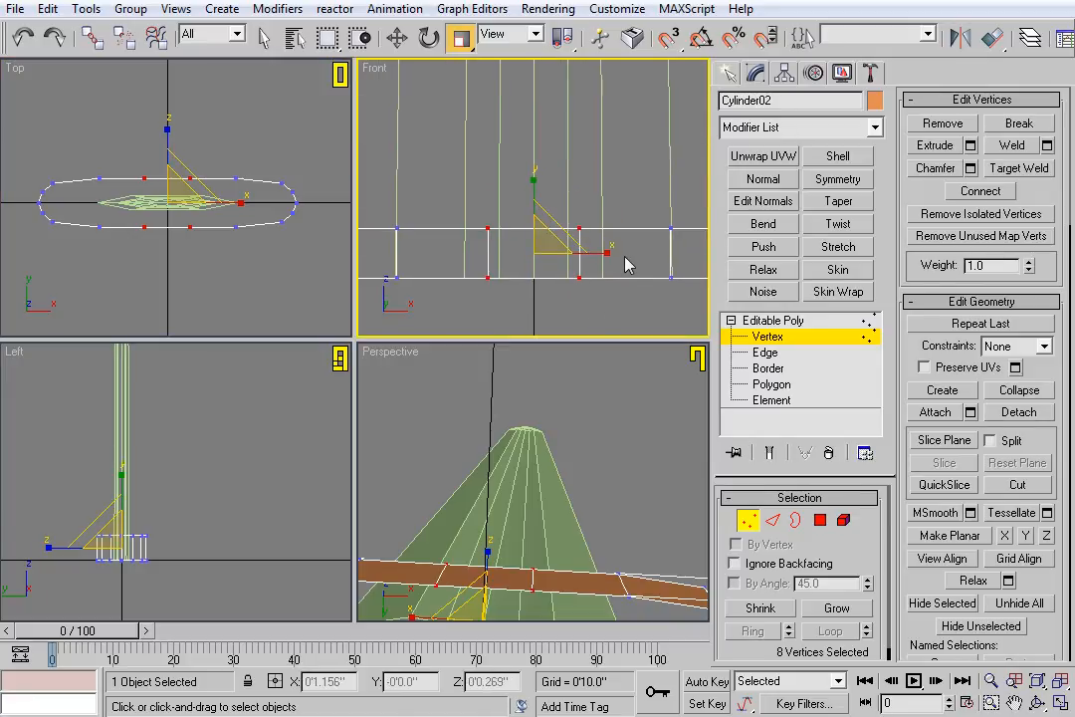
{"action": "left_click_drag", "start_coordinate": [606, 251], "coordinate": [640, 261]}
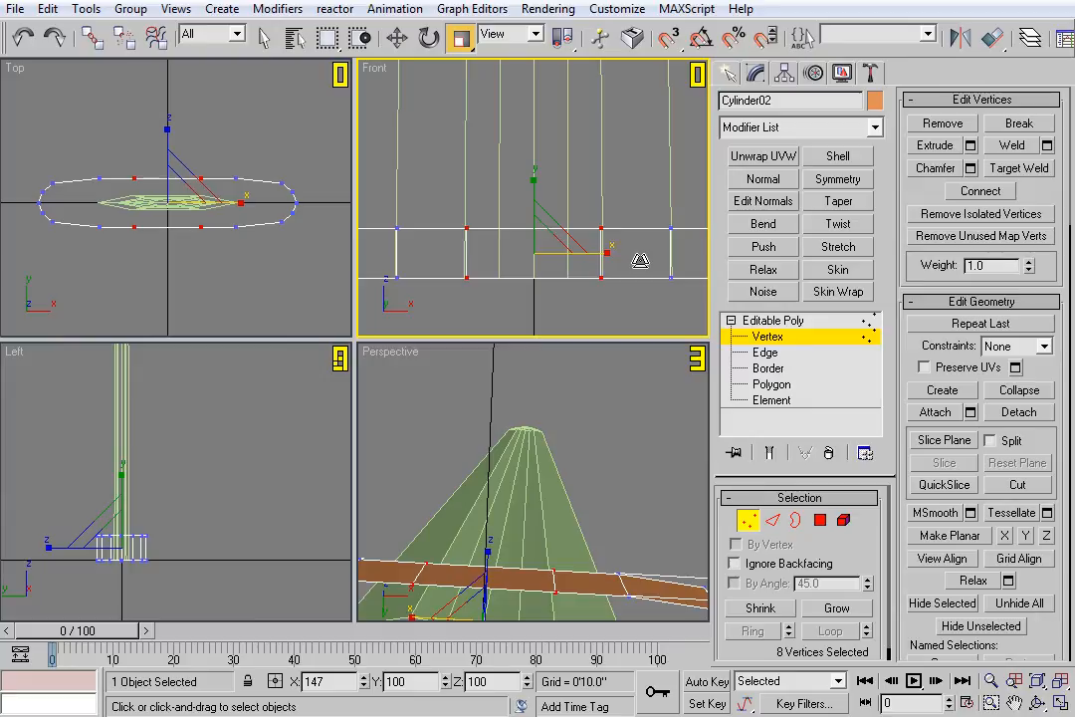
{"action": "left_click_drag", "start_coordinate": [641, 261], "coordinate": [644, 262]}
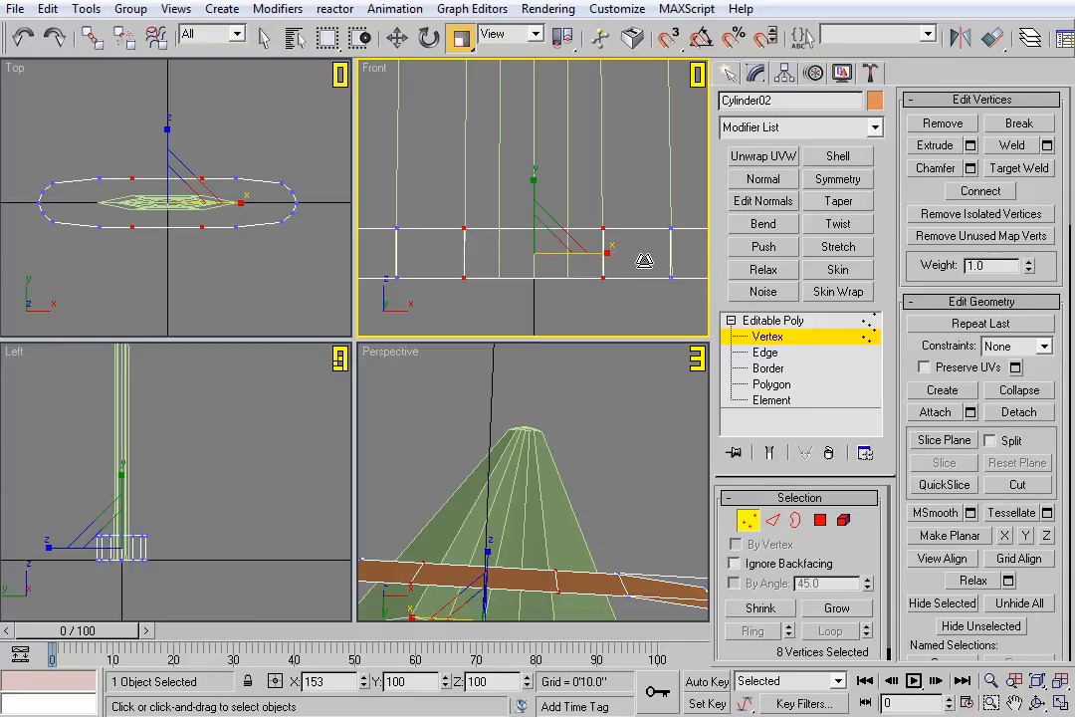
Orbit the Front viewport around the crosspiece and restore it to the Front view.
{"action": "middle_click_drag", "start_coordinate": [504, 247], "coordinate": [598, 303], "text": "alt"}
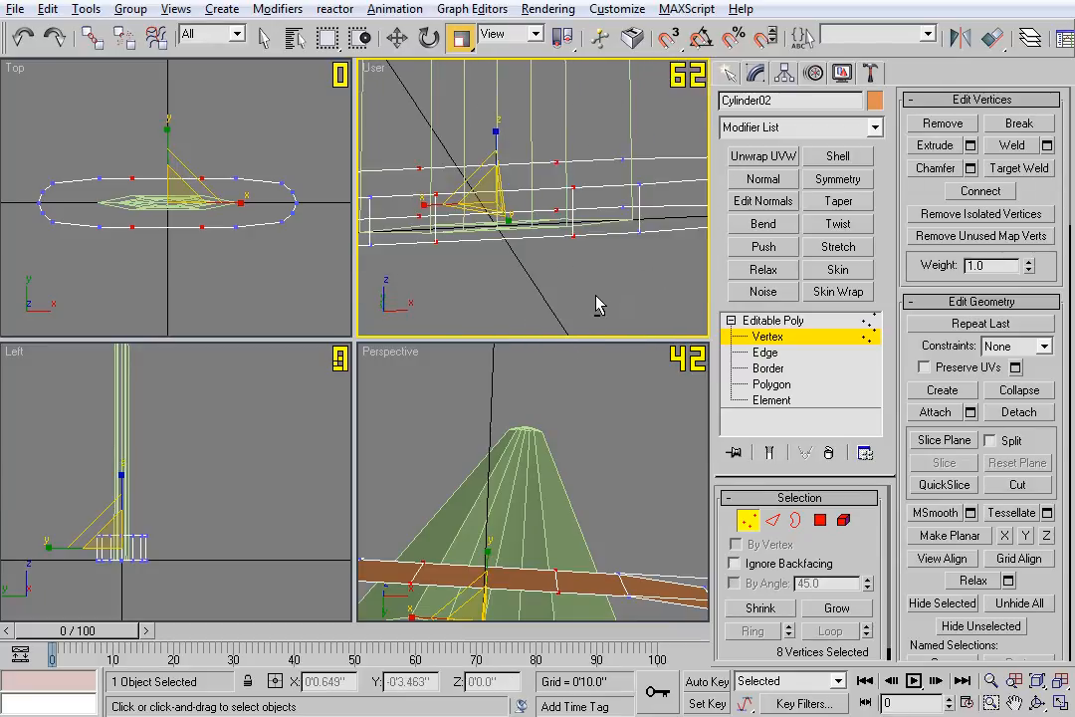
{"action": "right_click", "coordinate": [375, 72]}
{"action": "mouse_move", "coordinate": [428, 80]}
{"action": "left_click", "coordinate": [633, 125]}
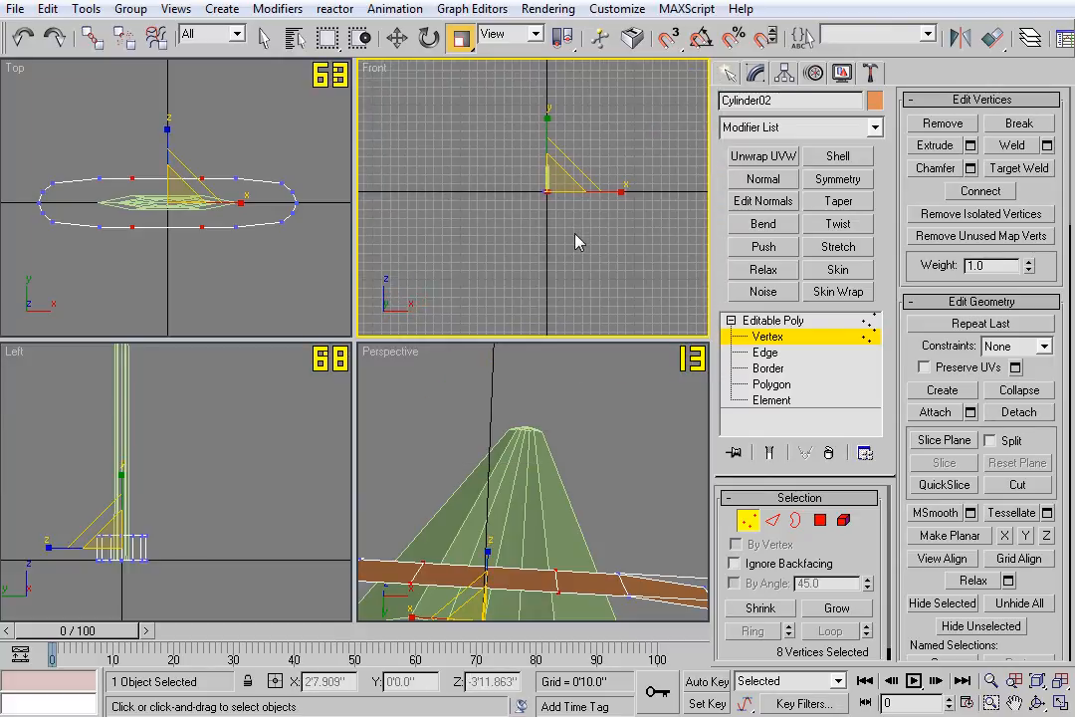
Move all of the crosspiece's vertices down along Z until its top rim sits at the slat's base.
{"action": "middle_click_drag", "start_coordinate": [578, 241], "coordinate": [498, 250]}
{"action": "scroll", "coordinate": [499, 250], "scroll_direction": "up", "scroll_amount": 2}
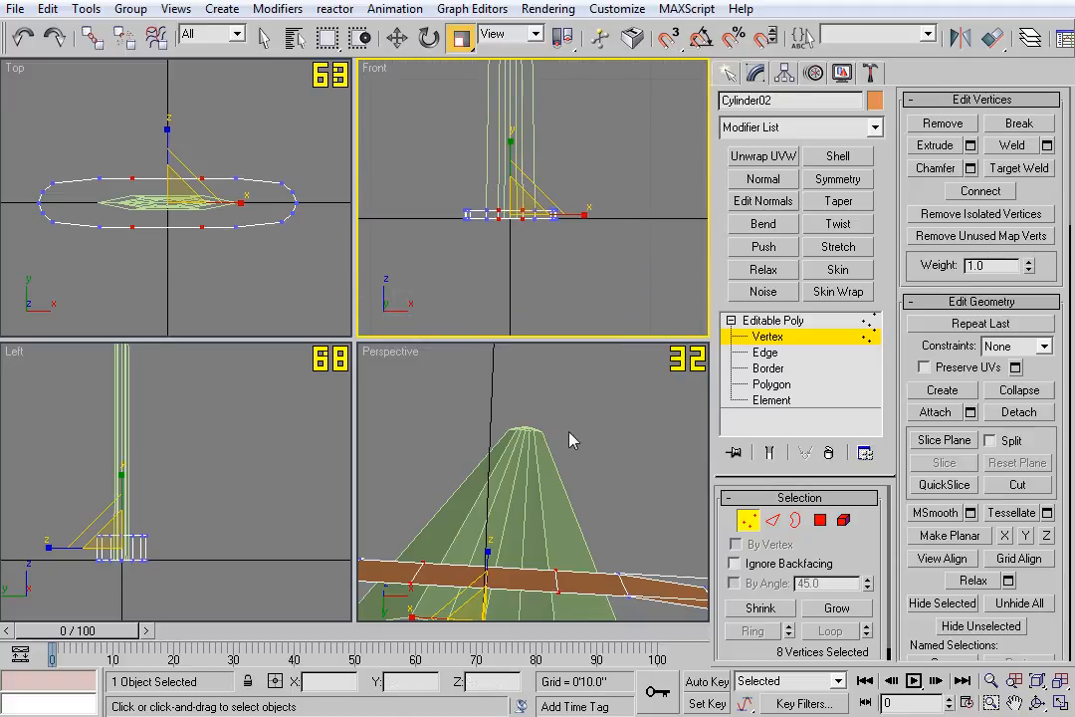
{"action": "scroll", "coordinate": [562, 435], "scroll_direction": "down", "scroll_amount": 1}
{"action": "middle_click_drag", "start_coordinate": [560, 441], "coordinate": [585, 598], "text": "alt"}
{"action": "middle_click_drag", "start_coordinate": [603, 511], "coordinate": [574, 470], "text": "alt"}
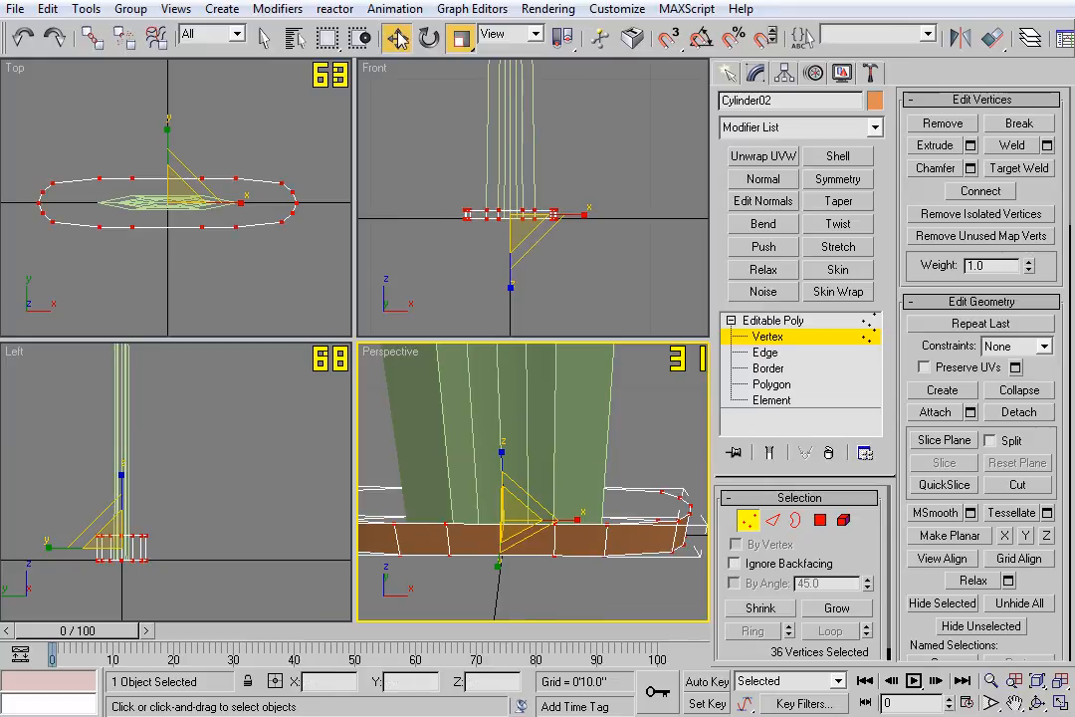
{"action": "key", "text": "w"}
{"action": "scroll", "coordinate": [507, 240], "scroll_direction": "up", "scroll_amount": 4}
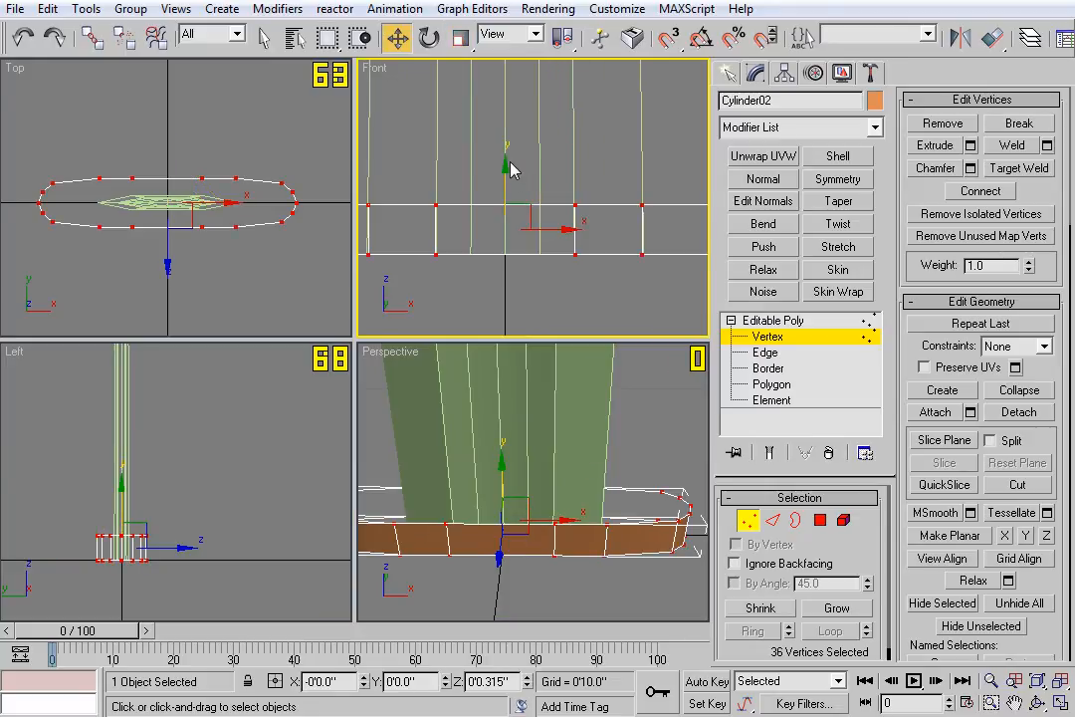
{"action": "left_click_drag", "start_coordinate": [505, 163], "coordinate": [505, 214]}
Fine-tune the crosspiece's height so its top rim lines up closely with the slat's bottom edge.
{"action": "middle_click_drag", "start_coordinate": [547, 279], "coordinate": [533, 114]}
{"action": "scroll", "coordinate": [563, 231], "scroll_direction": "up", "scroll_amount": 5}
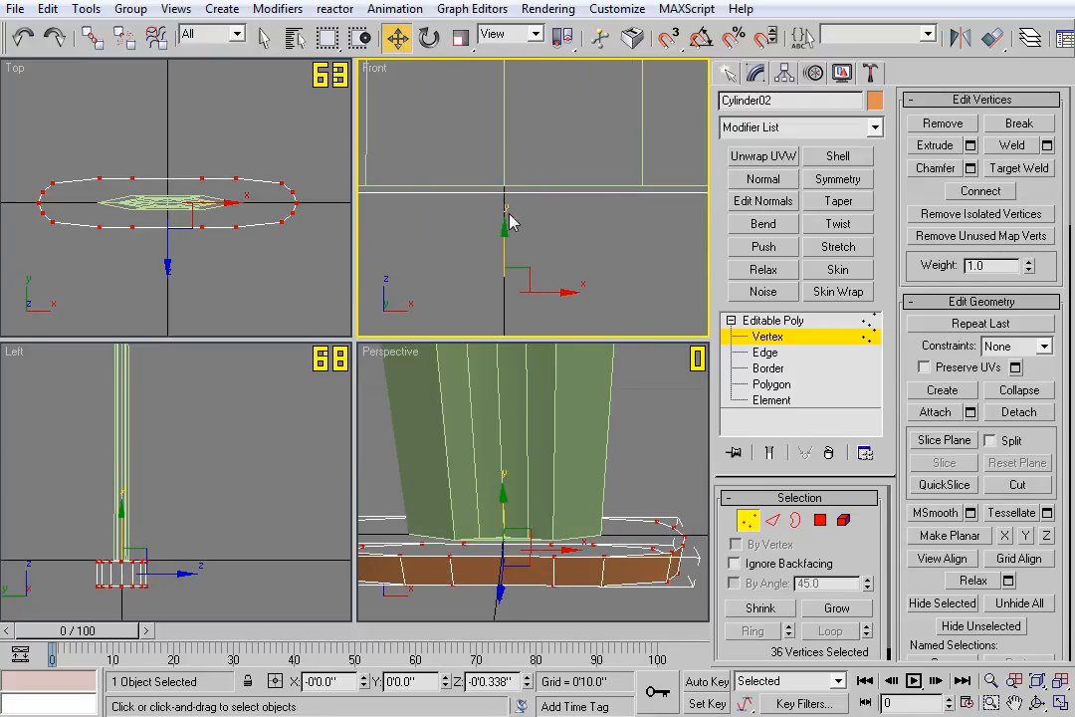
{"action": "left_click_drag", "start_coordinate": [506, 229], "coordinate": [506, 228]}
{"action": "scroll", "coordinate": [518, 209], "scroll_direction": "up", "scroll_amount": 4}
{"action": "scroll", "coordinate": [523, 167], "scroll_direction": "down", "scroll_amount": 5}
{"action": "scroll", "coordinate": [544, 205], "scroll_direction": "down", "scroll_amount": 2}
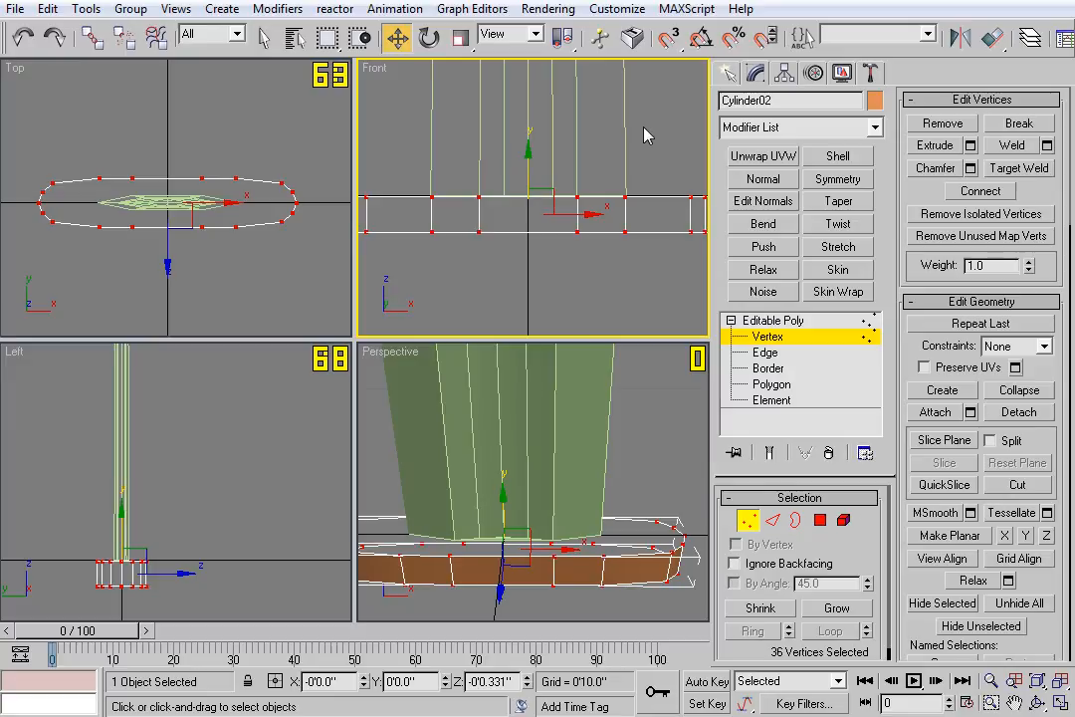
Leave vertex editing, select the slat, and attach the crosspiece to it as one object.
{"action": "left_click", "coordinate": [793, 320]}
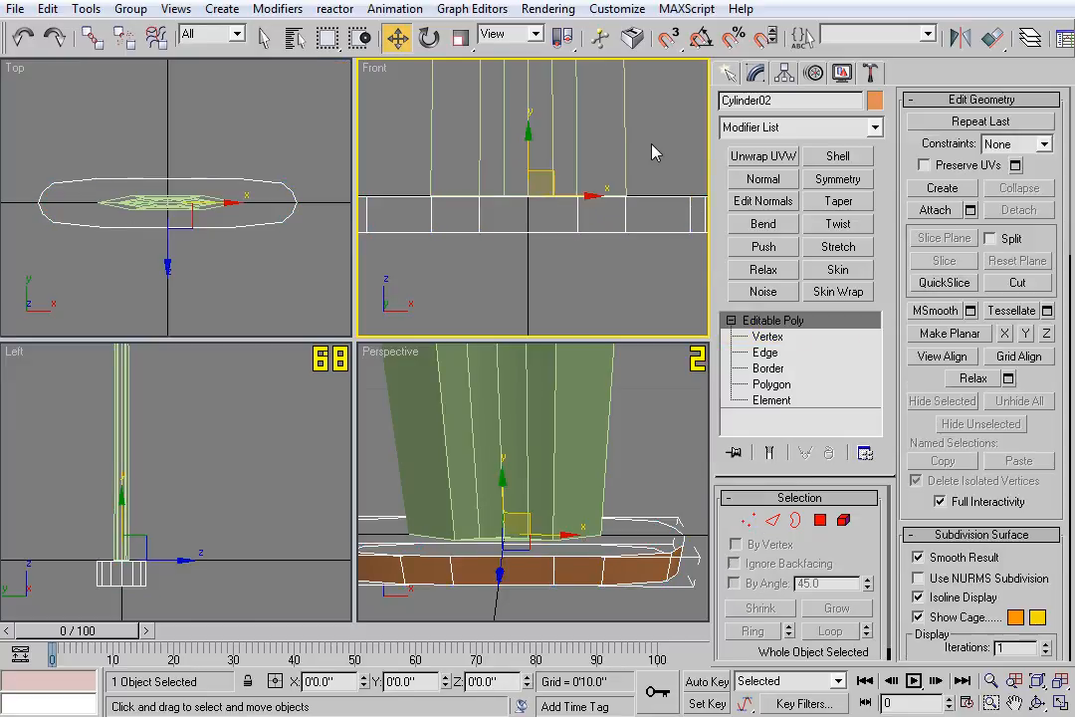
{"action": "left_click", "coordinate": [569, 399]}
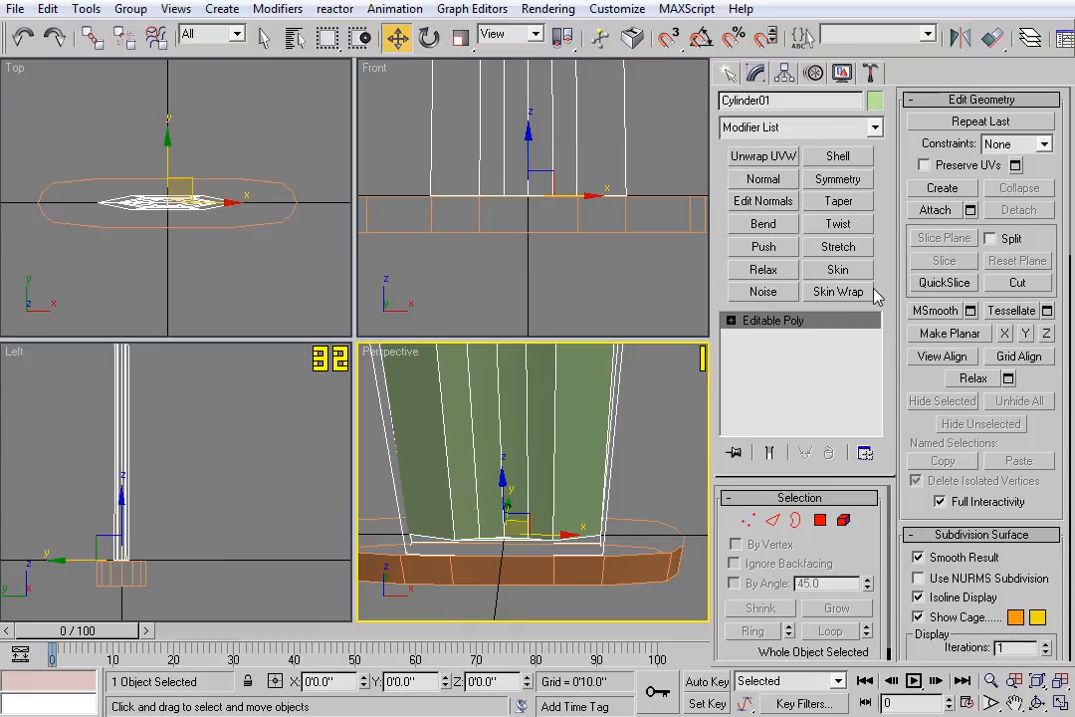
{"action": "left_click", "coordinate": [928, 214]}
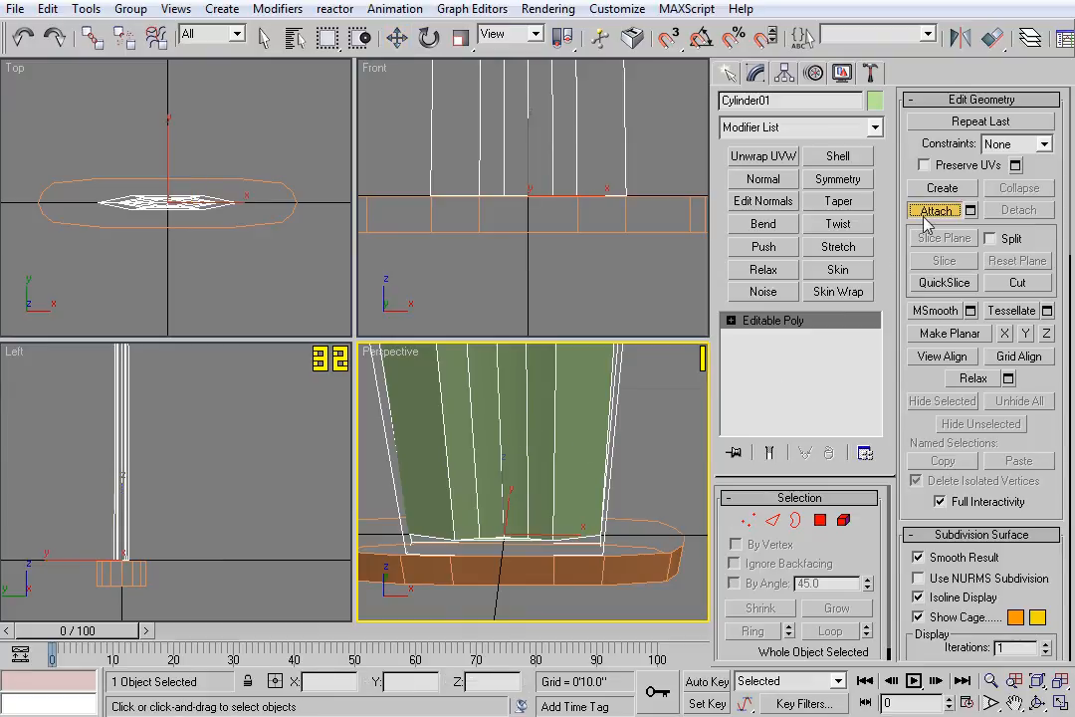
{"action": "left_click", "coordinate": [642, 566]}
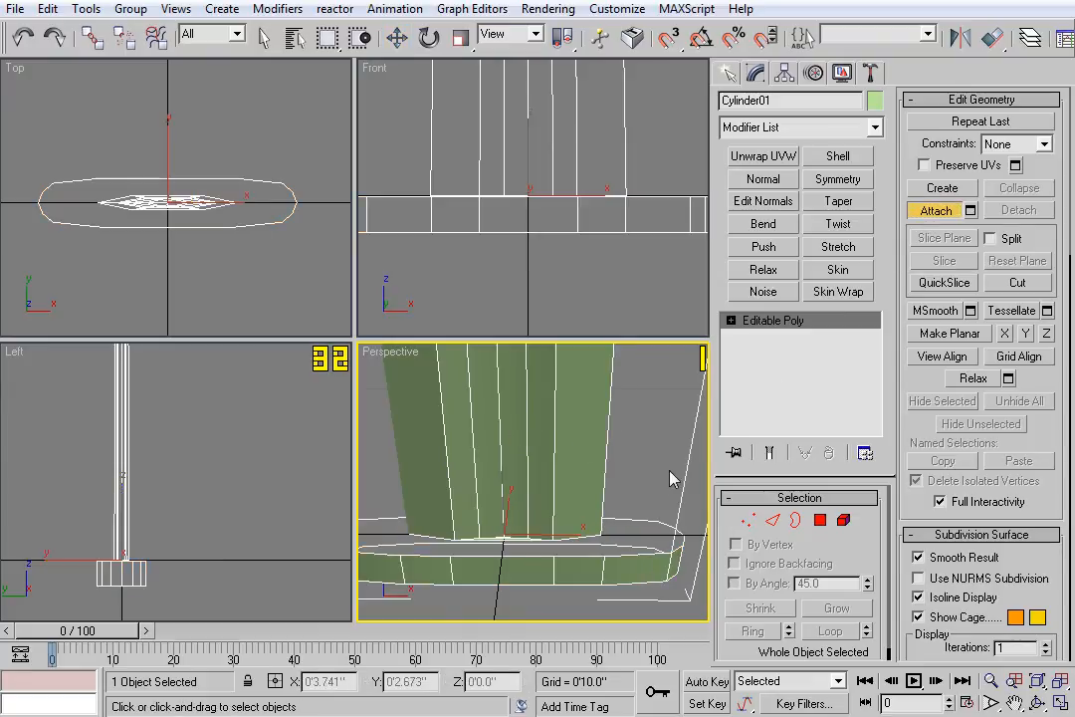
Select the vertices along the seam between slat and crosspiece and make them planar in Z.
{"action": "left_click", "coordinate": [748, 523]}
{"action": "scroll", "coordinate": [508, 280], "scroll_direction": "down", "scroll_amount": 4}
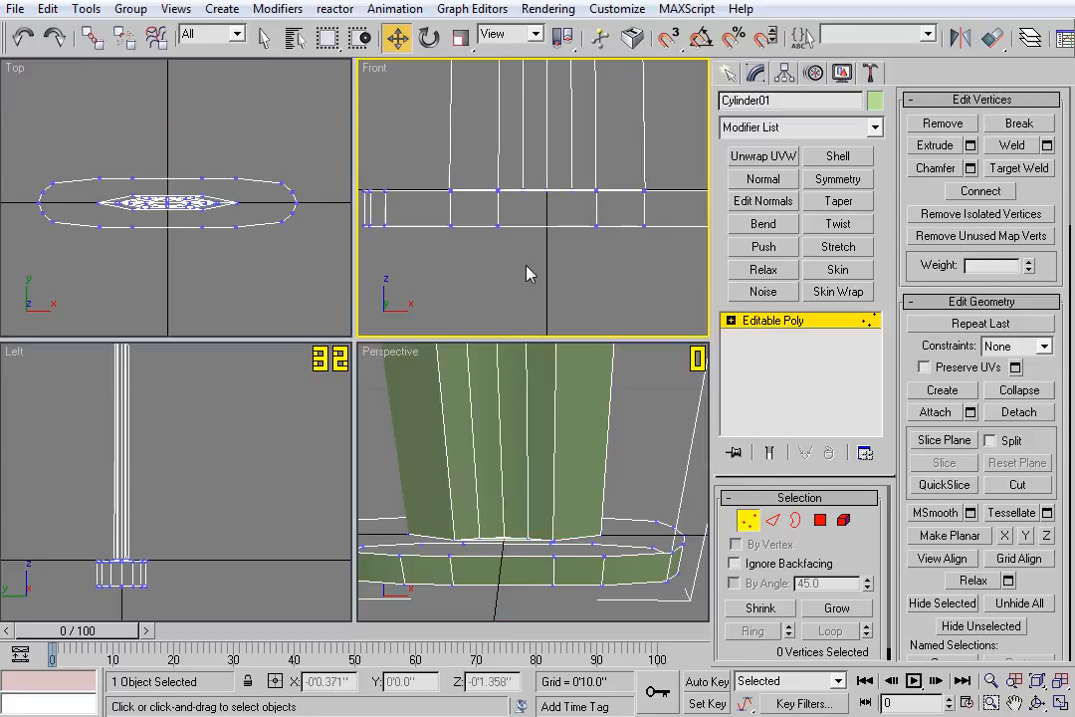
{"action": "left_click_drag", "start_coordinate": [424, 183], "coordinate": [683, 207]}
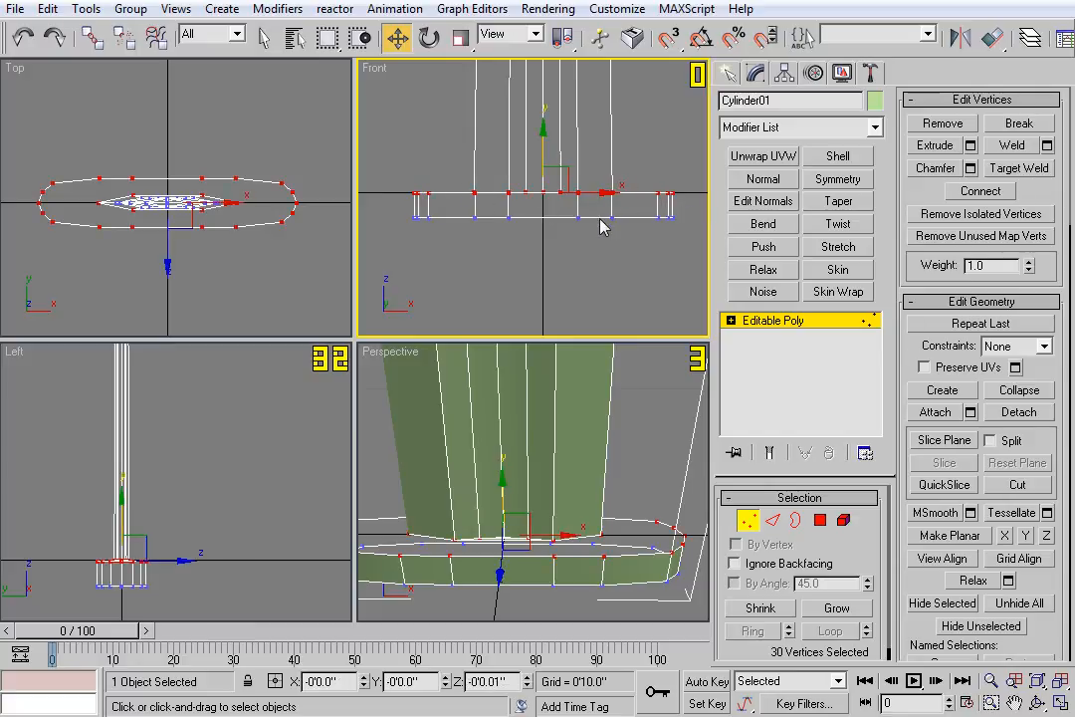
{"action": "scroll", "coordinate": [597, 233], "scroll_direction": "up", "scroll_amount": 3}
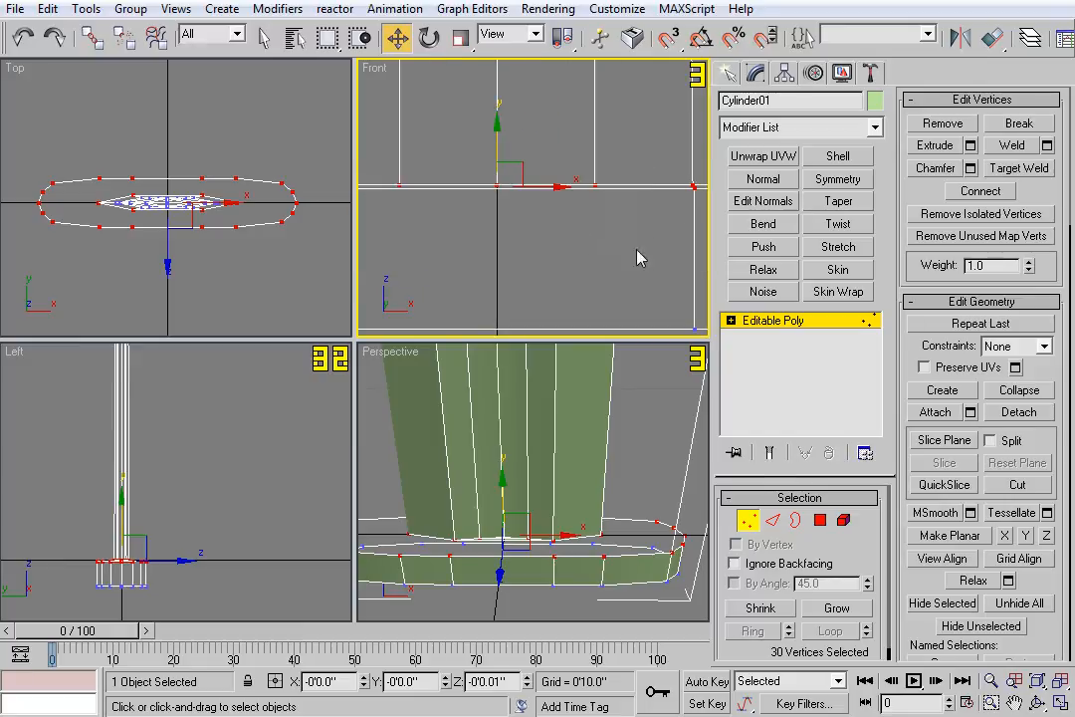
{"action": "left_click", "coordinate": [1048, 537]}
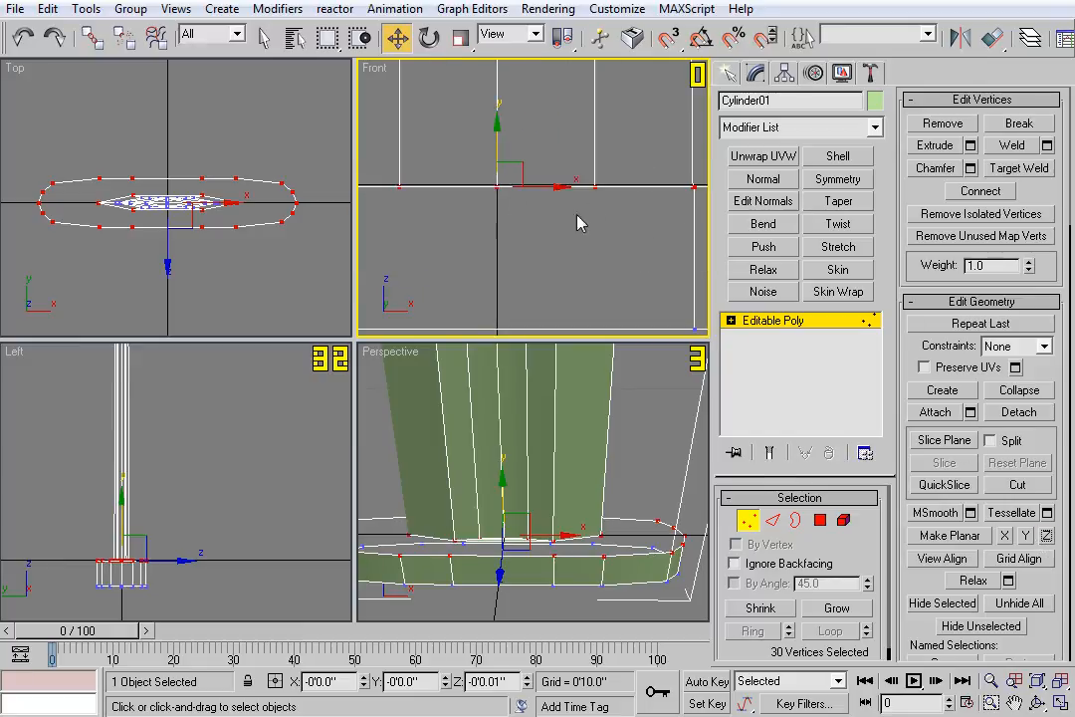
Nudge the flattened seam vertices up along Z onto the grid's horizontal axis, and clear the selection.
{"action": "scroll", "coordinate": [557, 227], "scroll_direction": "up", "scroll_amount": 3}
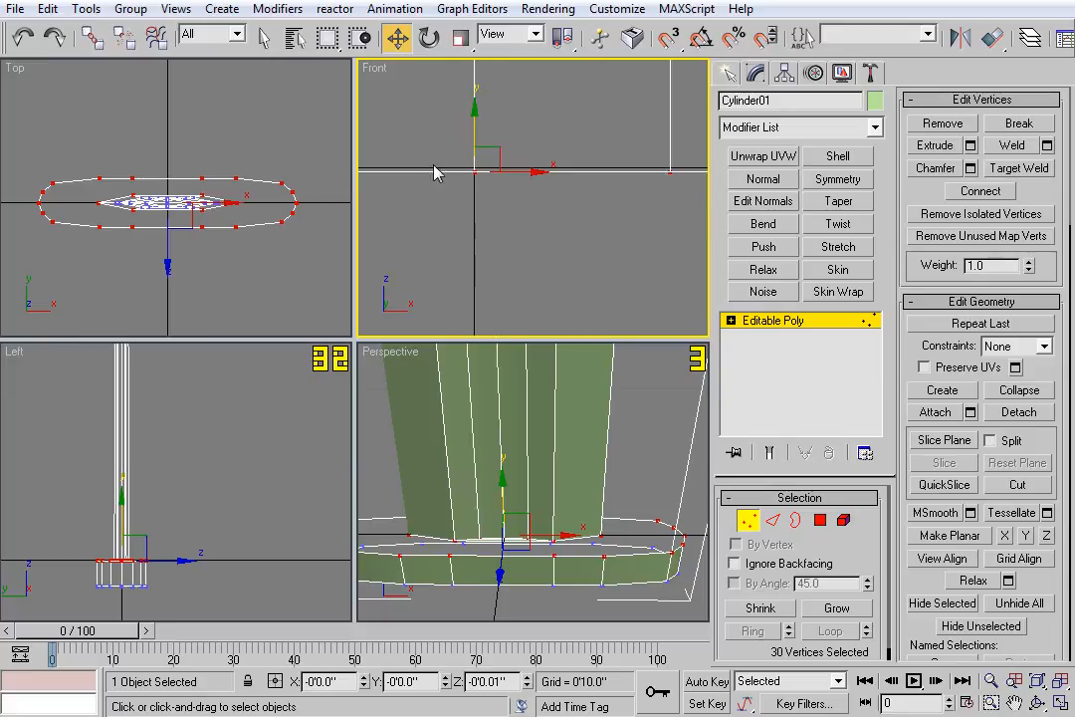
{"action": "left_click_drag", "start_coordinate": [475, 112], "coordinate": [473, 110]}
{"action": "scroll", "coordinate": [516, 233], "scroll_direction": "down", "scroll_amount": 3}
{"action": "middle_click_drag", "start_coordinate": [509, 223], "coordinate": [487, 223]}
{"action": "left_click", "coordinate": [490, 223]}
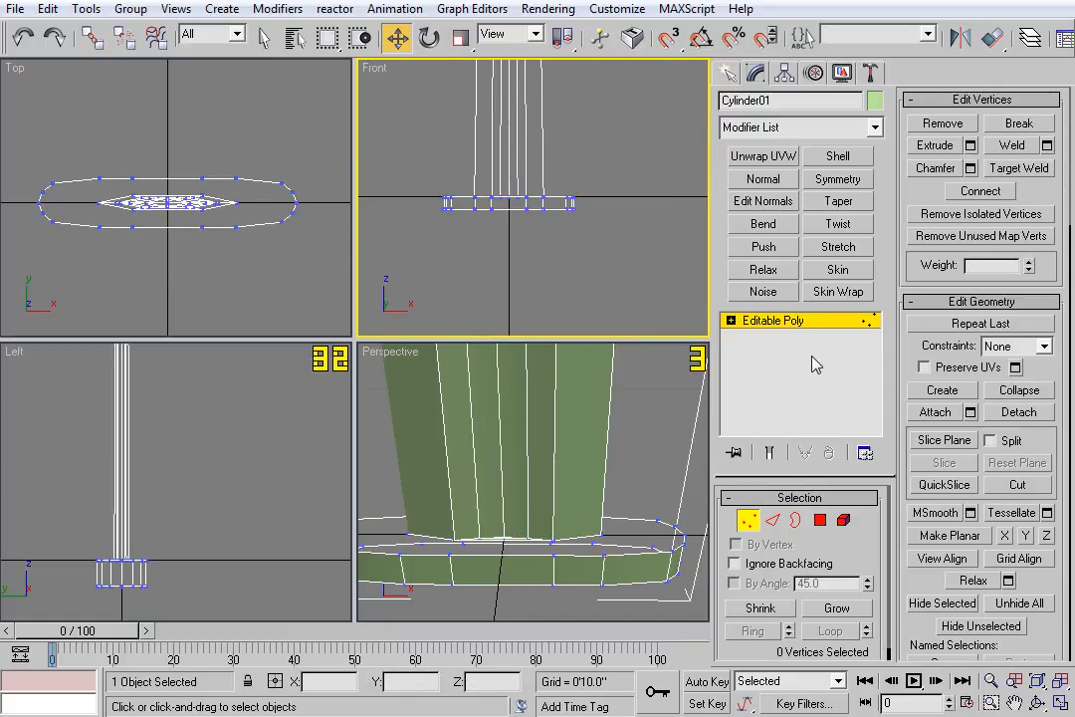
Bridge the central front edge of the slat's base to the matching front rim edge of the crosspiece.
{"action": "key", "text": "2"}
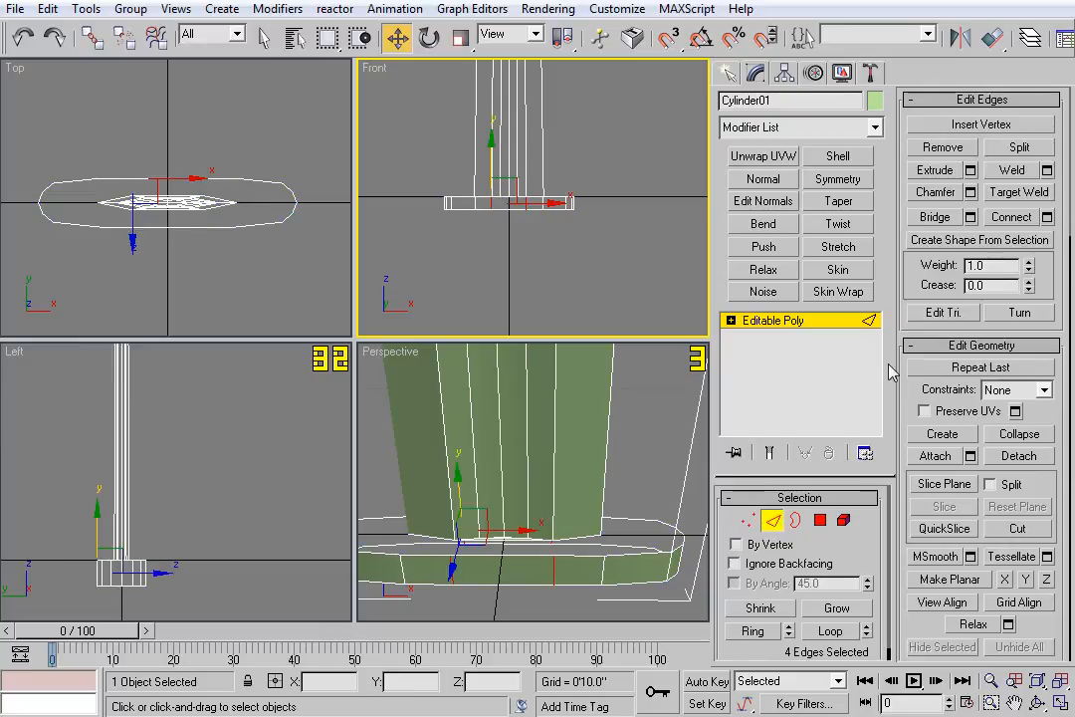
{"action": "left_click", "coordinate": [938, 217]}
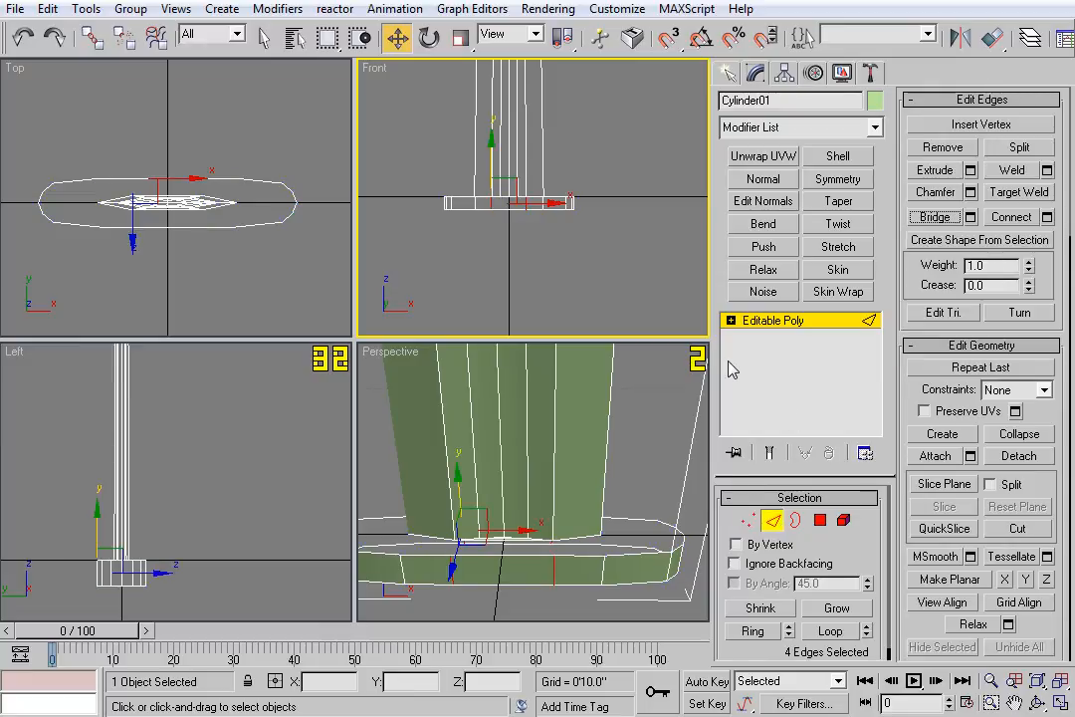
{"action": "left_click", "coordinate": [656, 443]}
{"action": "middle_click_drag", "start_coordinate": [560, 513], "coordinate": [597, 531], "text": "alt"}
{"action": "scroll", "coordinate": [581, 503], "scroll_direction": "up", "scroll_amount": 2}
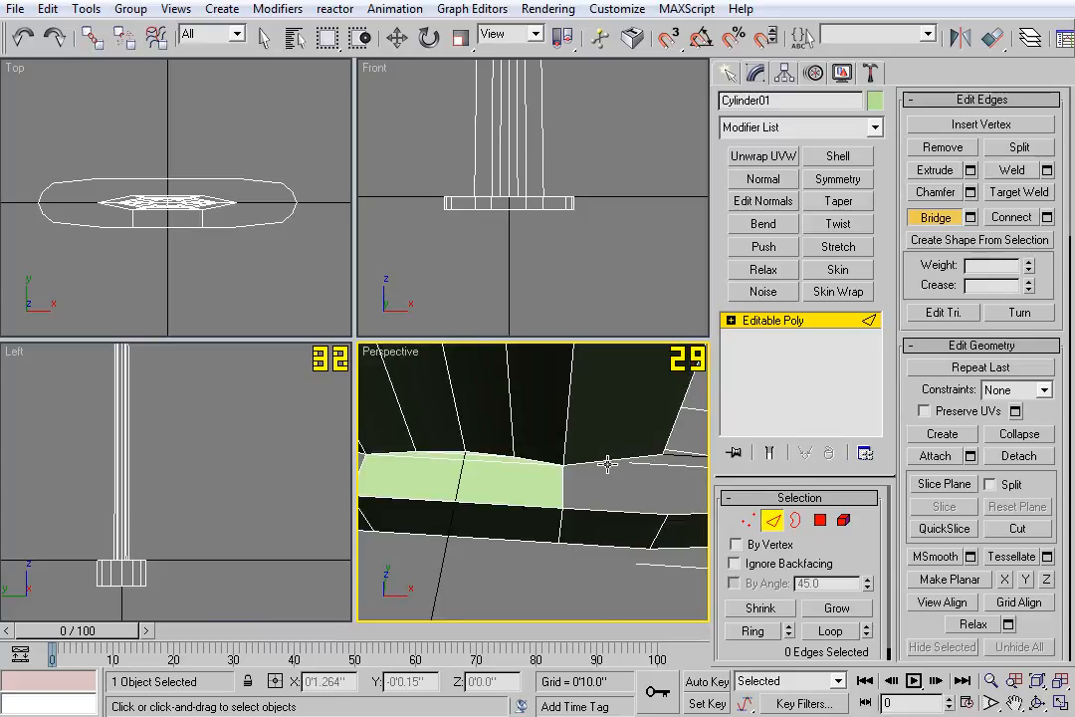
Bridge the crosspiece's top opening at the +X end, from the slat's front side out to the rounded tip.
{"action": "middle_click_drag", "start_coordinate": [612, 512], "coordinate": [555, 495], "text": "alt"}
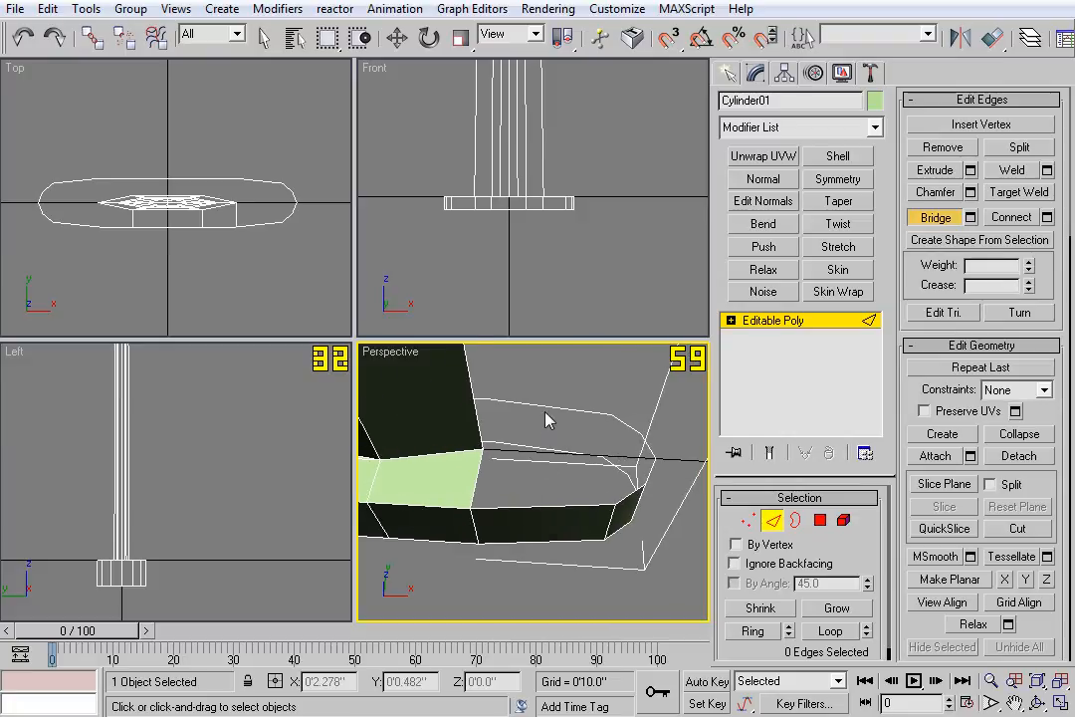
{"action": "left_click", "coordinate": [530, 507]}
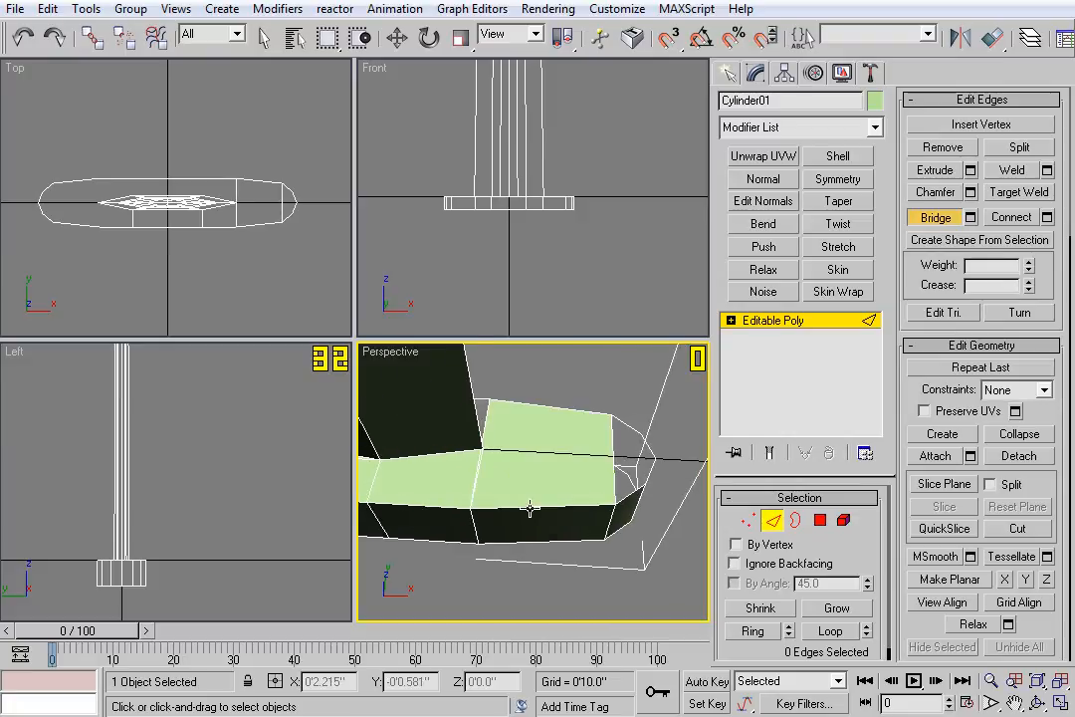
{"action": "left_click", "coordinate": [627, 460]}
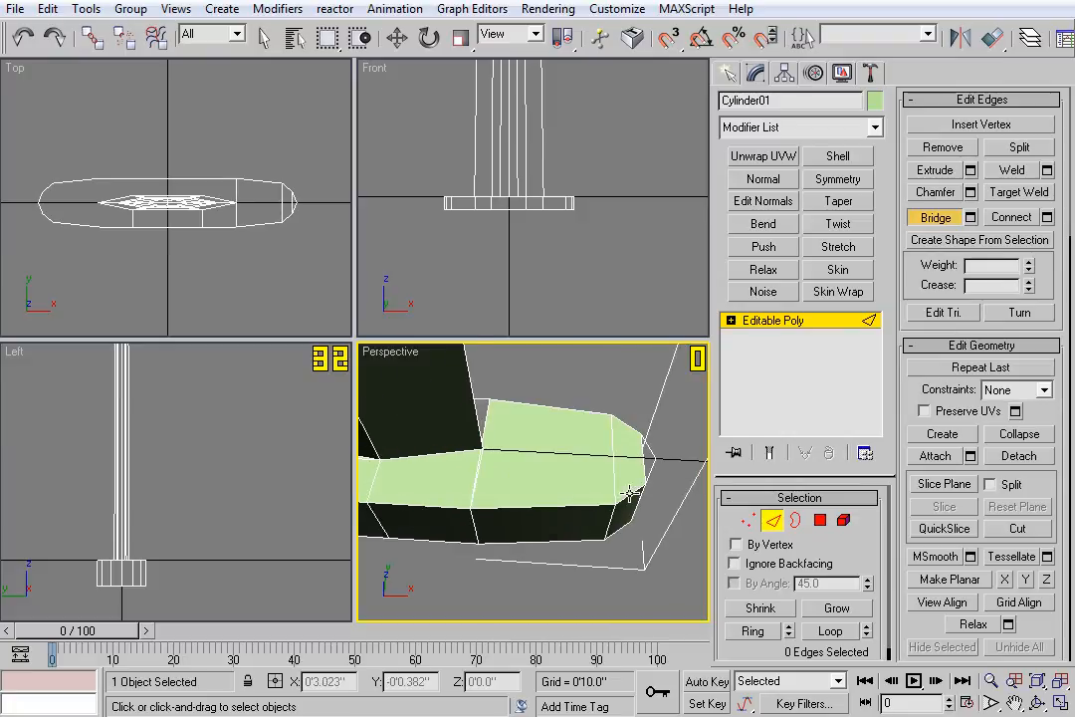
Bridge the remaining edges of the slat's base to the crosspiece's top rim, including along the back.
{"action": "middle_click_drag", "start_coordinate": [618, 461], "coordinate": [516, 511], "text": "alt"}
{"action": "middle_click_drag", "start_coordinate": [393, 459], "coordinate": [491, 449], "text": "alt"}
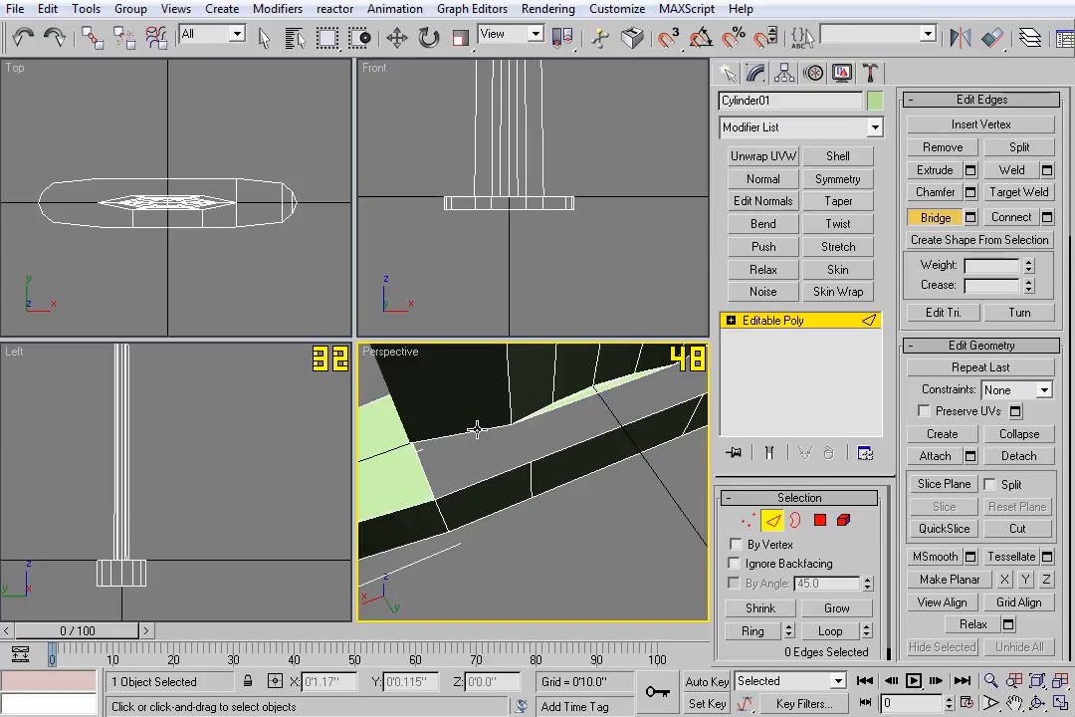
{"action": "mouse_move", "coordinate": [492, 476]}
{"action": "middle_mouse_down", "text": "alt"}
{"action": "mouse_move", "coordinate": [533, 495]}
{"action": "mouse_move", "coordinate": [441, 528]}
{"action": "mouse_move", "coordinate": [553, 457]}
{"action": "mouse_move", "coordinate": [624, 499]}
{"action": "mouse_move", "coordinate": [475, 538]}
{"action": "mouse_move", "coordinate": [488, 468]}
{"action": "middle_mouse_up", "text": "alt"}
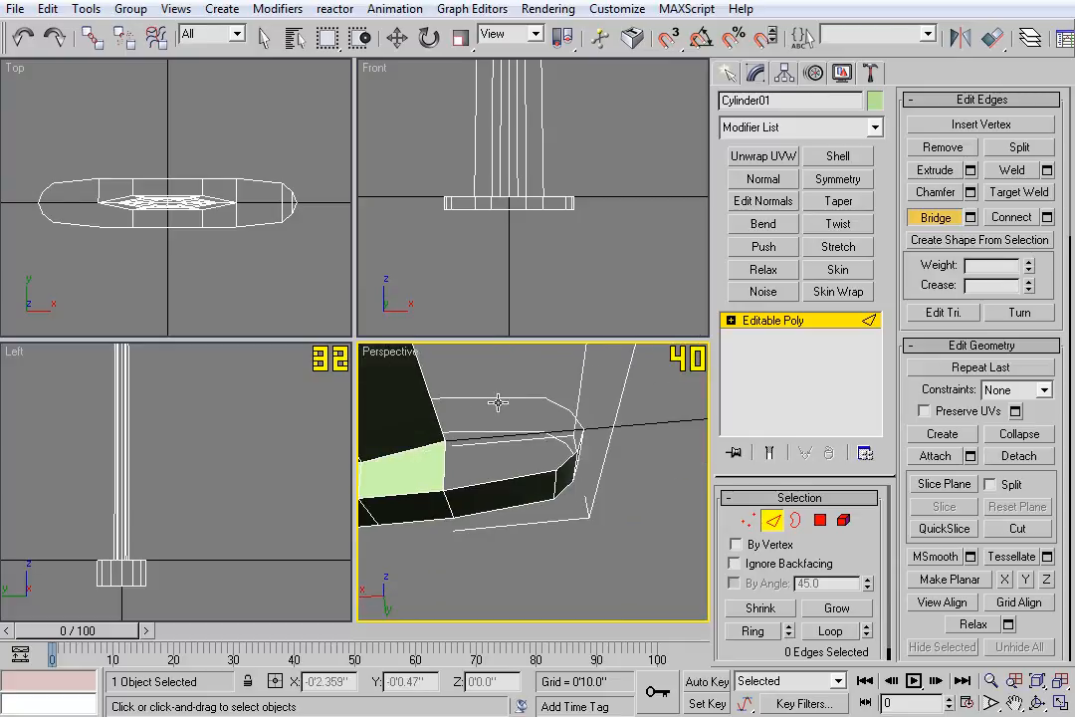
Bridge the front and back rim edges across the crosspiece's -X end out to the rounded tip.
{"action": "left_click", "coordinate": [505, 477]}
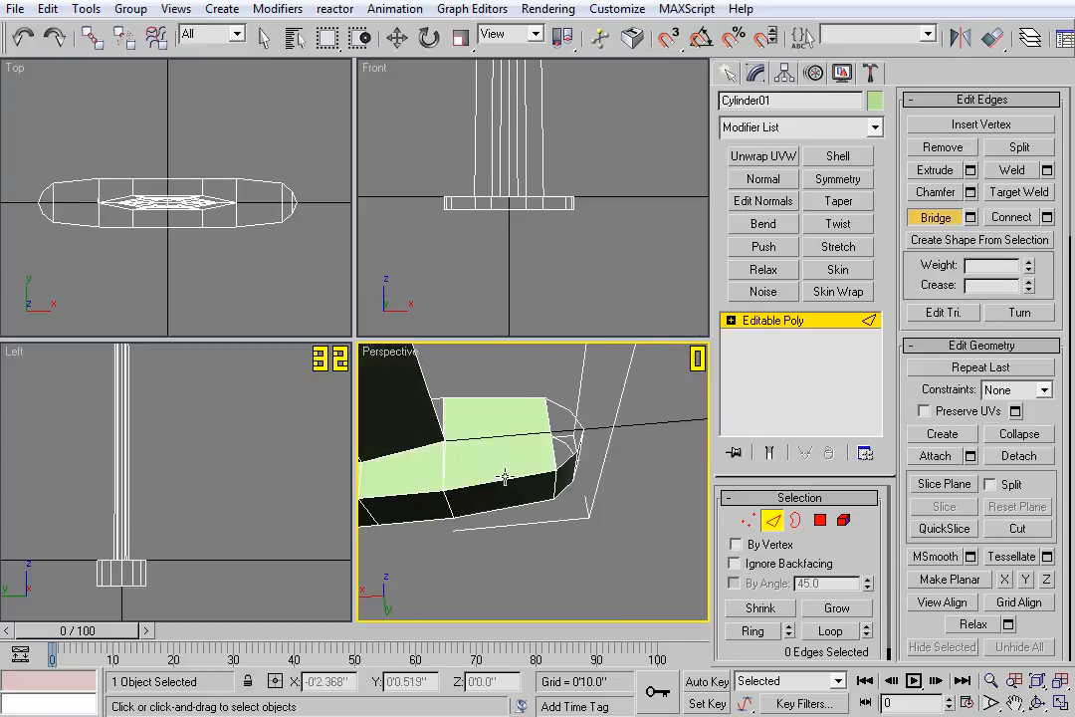
{"action": "left_click", "coordinate": [561, 409]}
{"action": "left_click", "coordinate": [567, 459]}
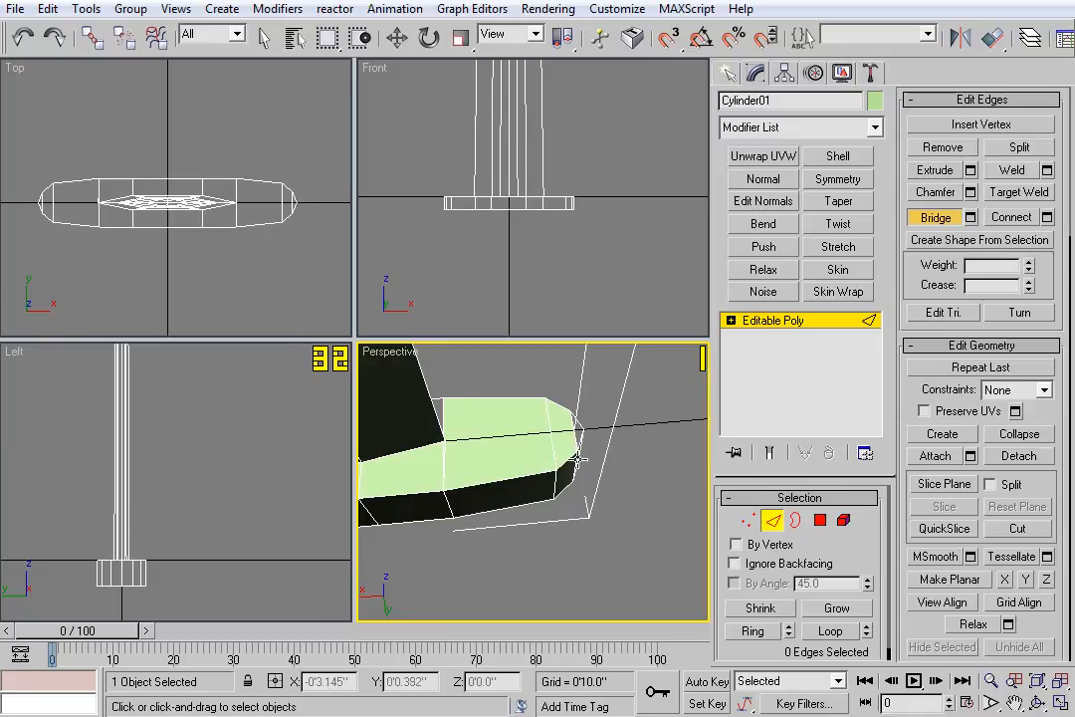
{"action": "right_click", "coordinate": [659, 487]}
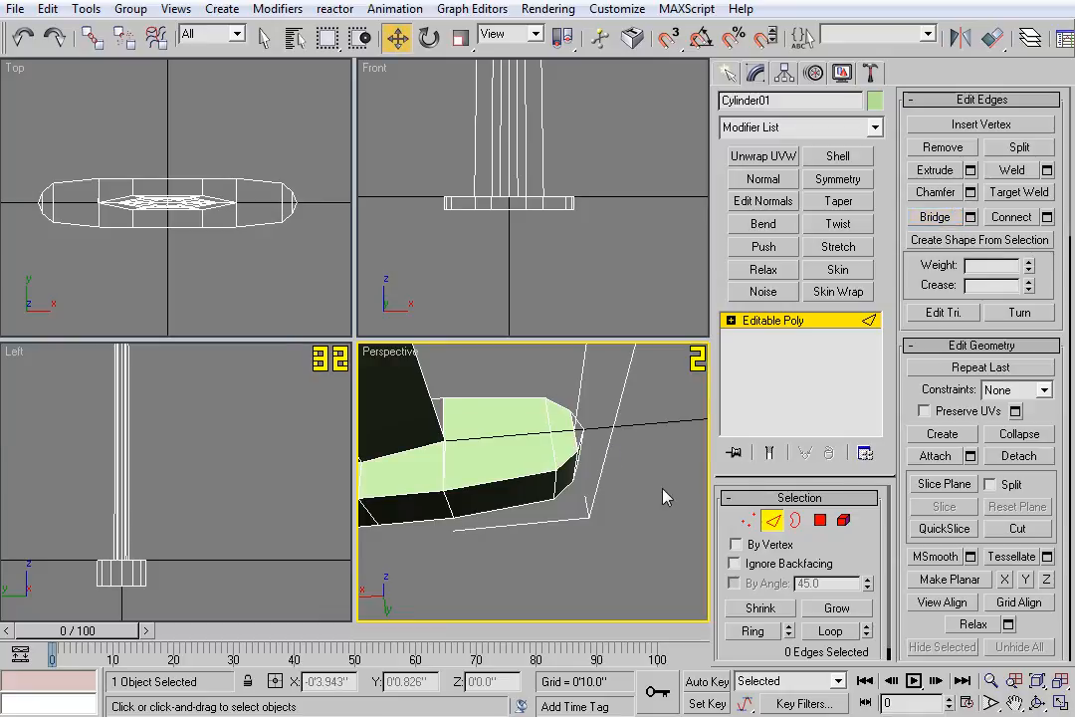
Select the cross edges near both ends of the crosspiece's top, extend the selection with Ring, and connect them with 1 segment.
{"action": "left_click", "coordinate": [553, 431]}
{"action": "middle_click_drag", "start_coordinate": [456, 511], "coordinate": [607, 501]}
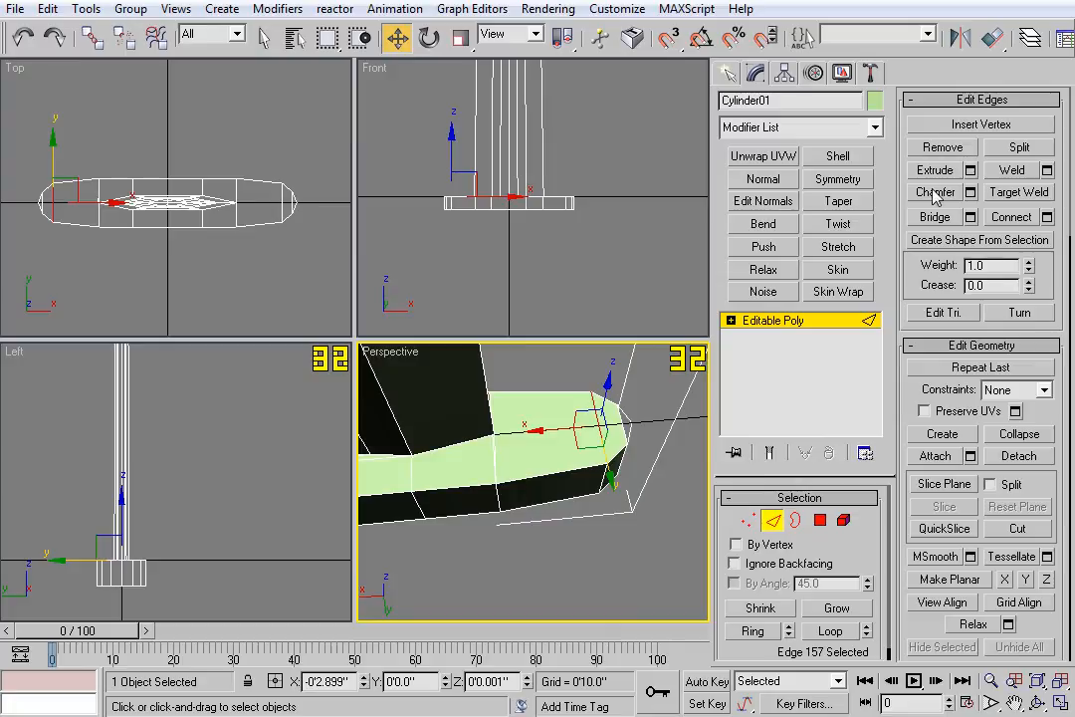
{"action": "middle_click_drag", "start_coordinate": [460, 511], "coordinate": [600, 514]}
{"action": "middle_click_drag", "start_coordinate": [423, 528], "coordinate": [660, 536]}
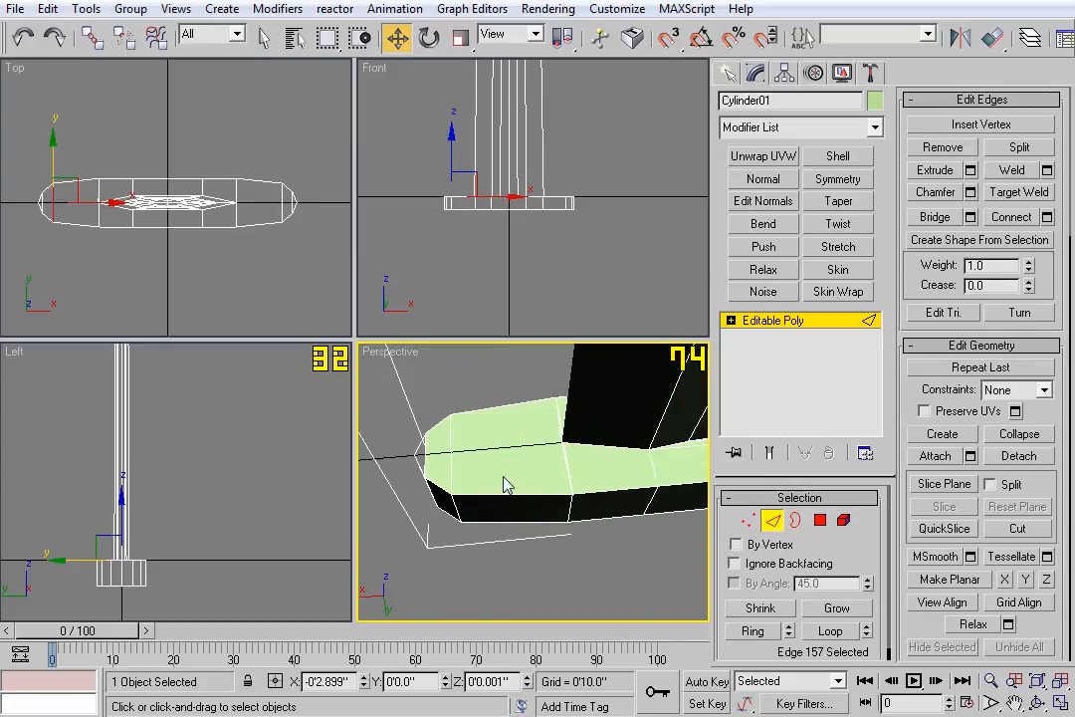
{"action": "left_click", "coordinate": [453, 453], "text": "ctrl"}
{"action": "middle_click_drag", "start_coordinate": [466, 440], "coordinate": [480, 508]}
{"action": "left_click", "coordinate": [756, 633]}
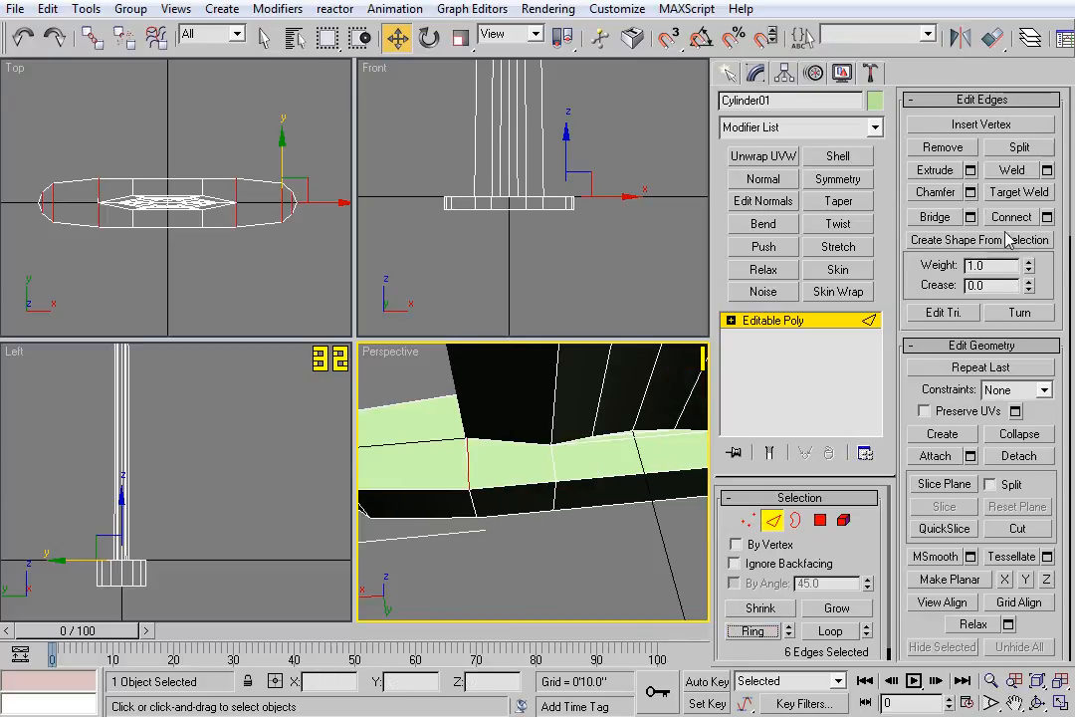
{"action": "left_click", "coordinate": [1046, 217]}
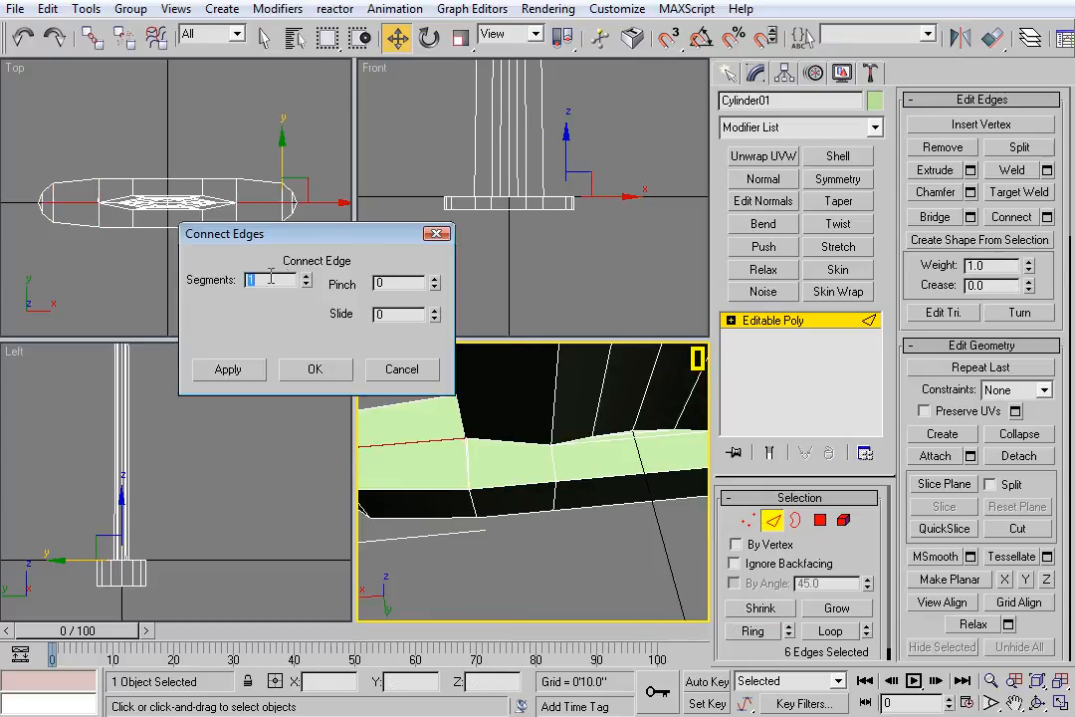
{"action": "left_click", "coordinate": [331, 370]}
Target weld the inner vertices at both ends of the crosspiece's top centreline onto the rounded tip vertices.
{"action": "middle_click_drag", "start_coordinate": [432, 479], "coordinate": [639, 491]}
{"action": "scroll", "coordinate": [639, 491], "scroll_direction": "up", "scroll_amount": 2}
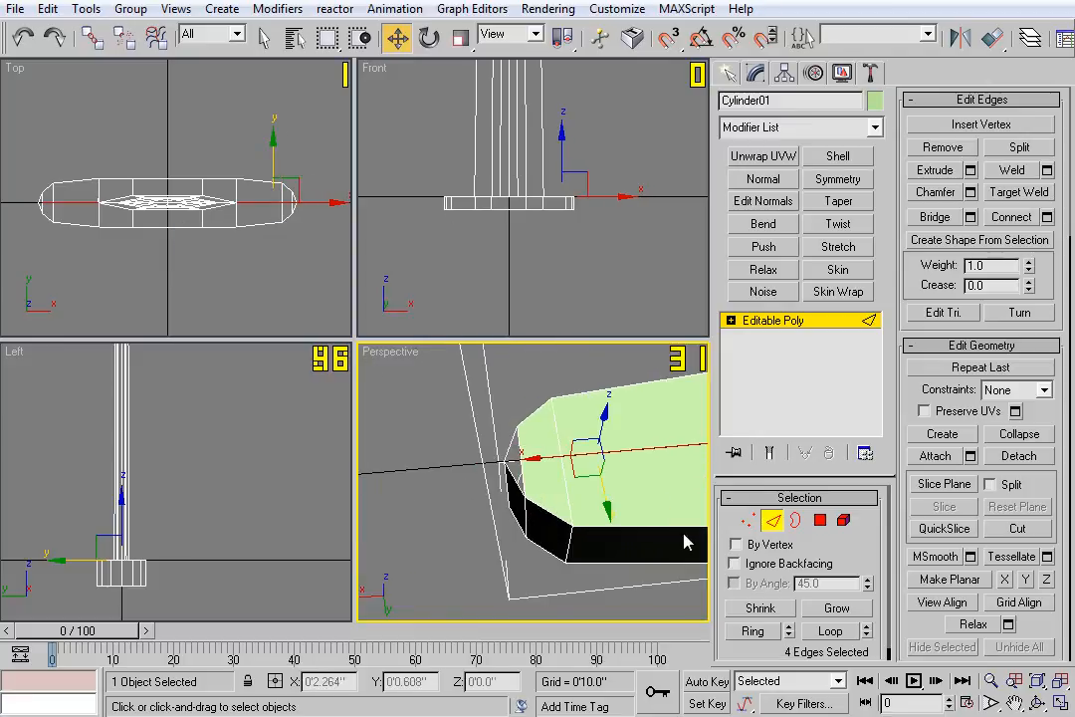
{"action": "left_click_drag", "start_coordinate": [859, 568], "coordinate": [872, 426]}
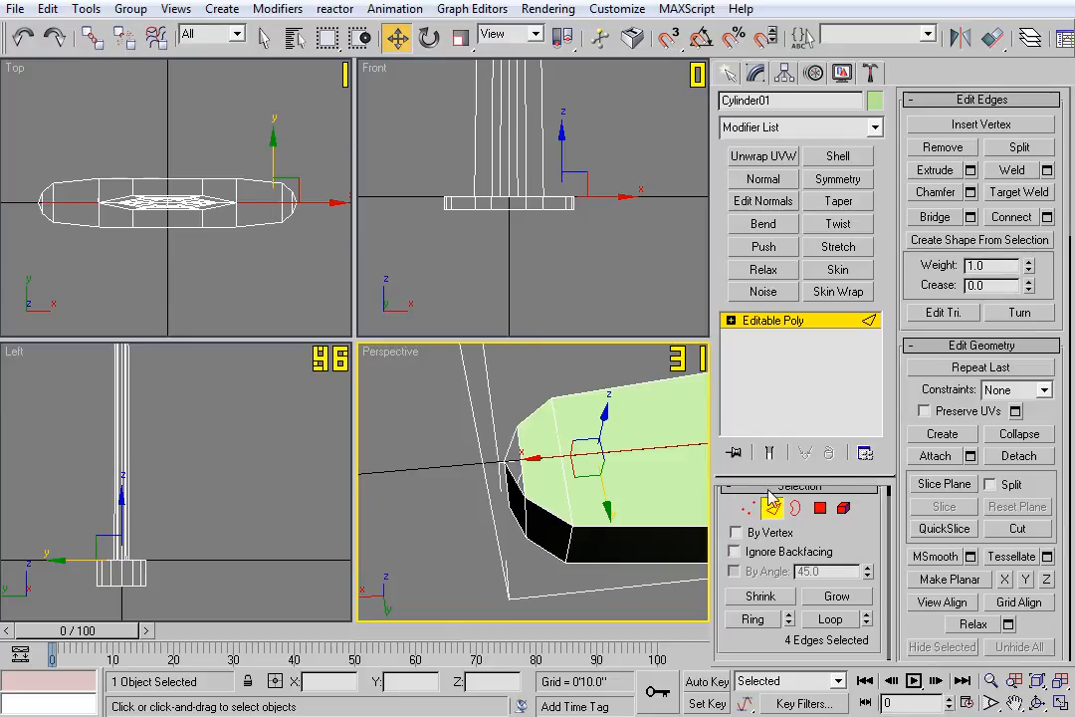
{"action": "key", "text": "1"}
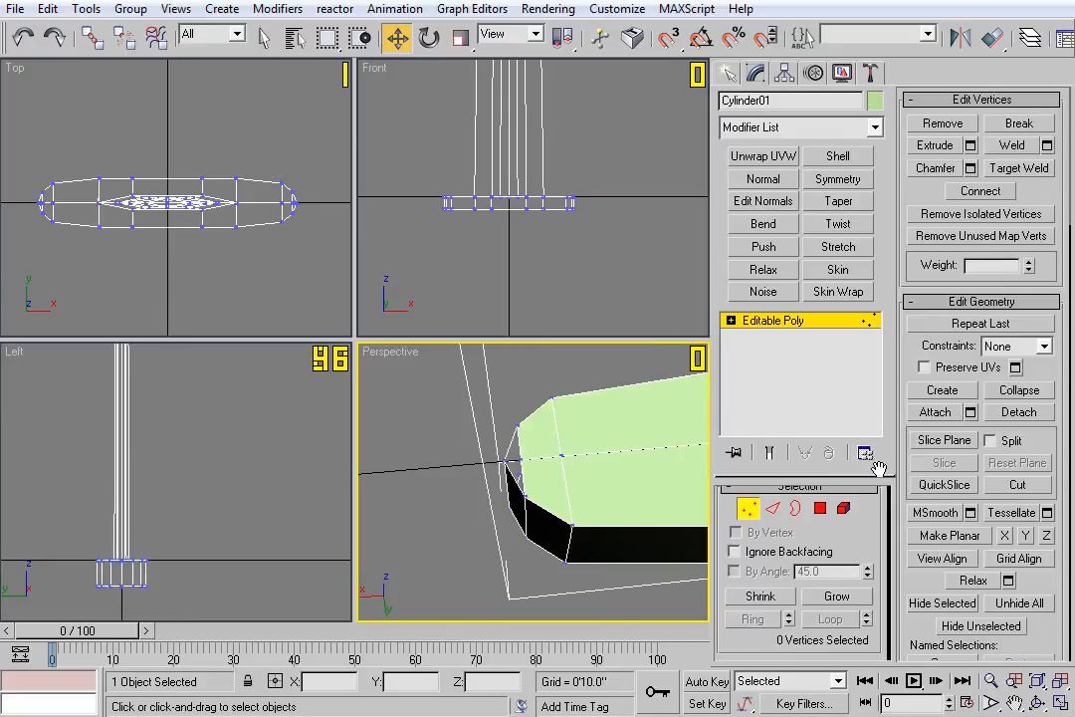
{"action": "left_click", "coordinate": [1036, 170]}
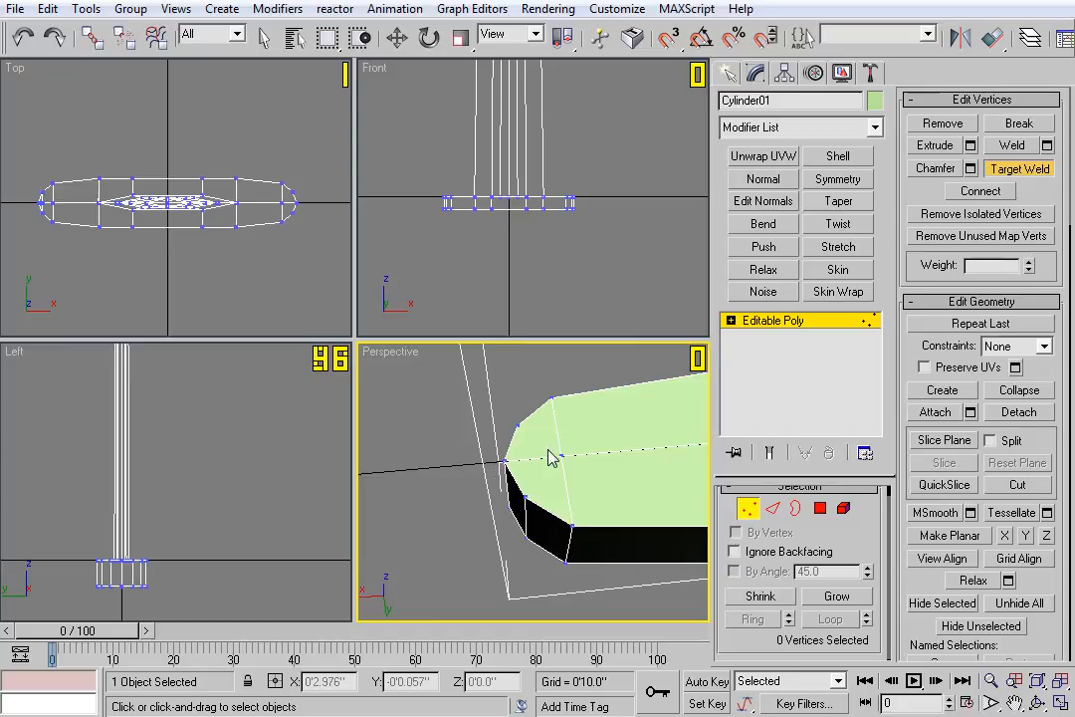
{"action": "middle_click_drag", "start_coordinate": [499, 456], "coordinate": [329, 510]}
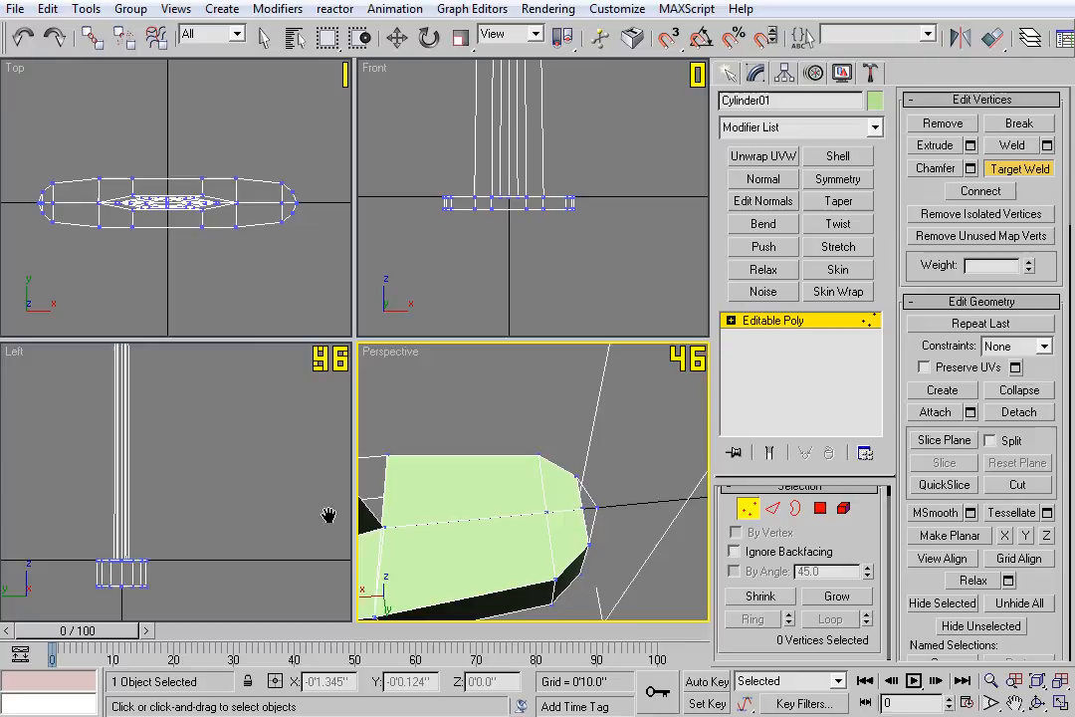
{"action": "left_click", "coordinate": [596, 510]}
Target weld the slat's base corner vertices to the crosspiece's top centreline vertices, and select the +X corner to check the weld.
{"action": "middle_click_drag", "start_coordinate": [610, 487], "coordinate": [561, 501], "text": "alt"}
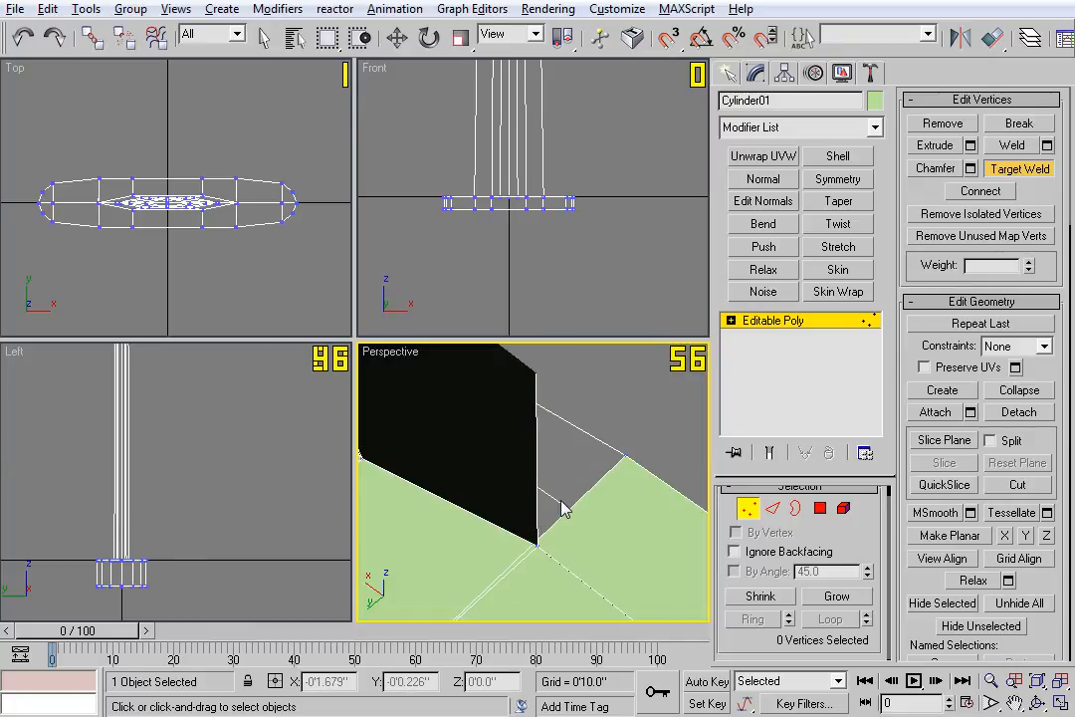
{"action": "left_click", "coordinate": [535, 547]}
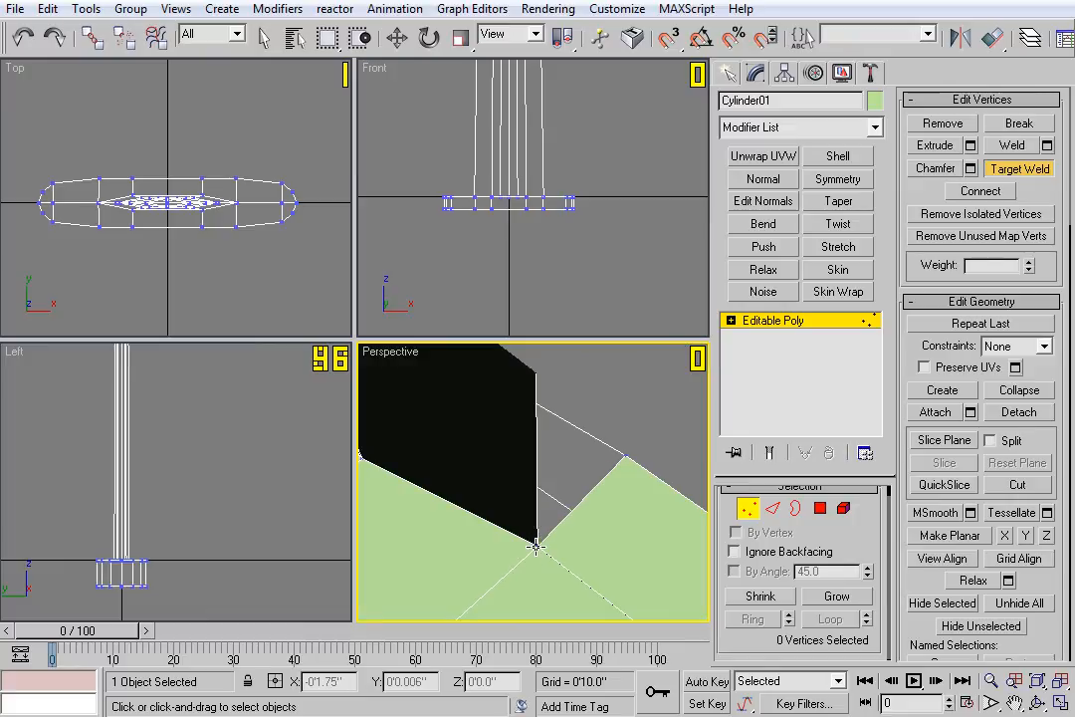
{"action": "middle_click_drag", "start_coordinate": [469, 535], "coordinate": [697, 615], "text": "alt"}
{"action": "middle_click_drag", "start_coordinate": [541, 528], "coordinate": [542, 499], "text": "alt"}
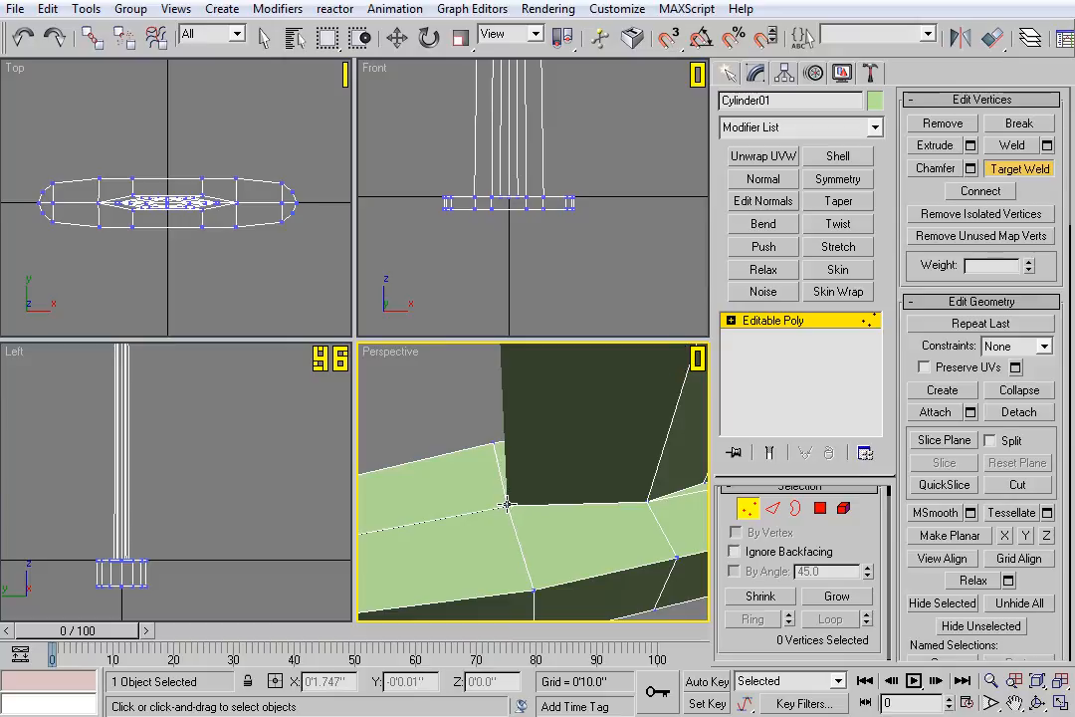
{"action": "key", "text": "w"}
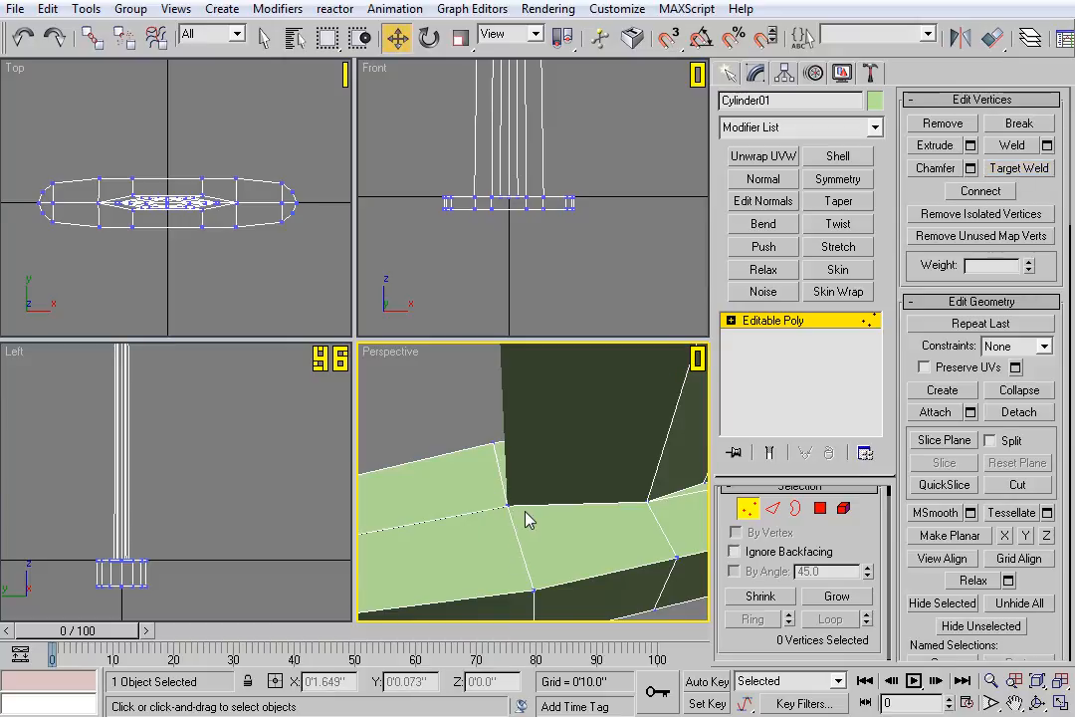
{"action": "left_click", "coordinate": [509, 509]}
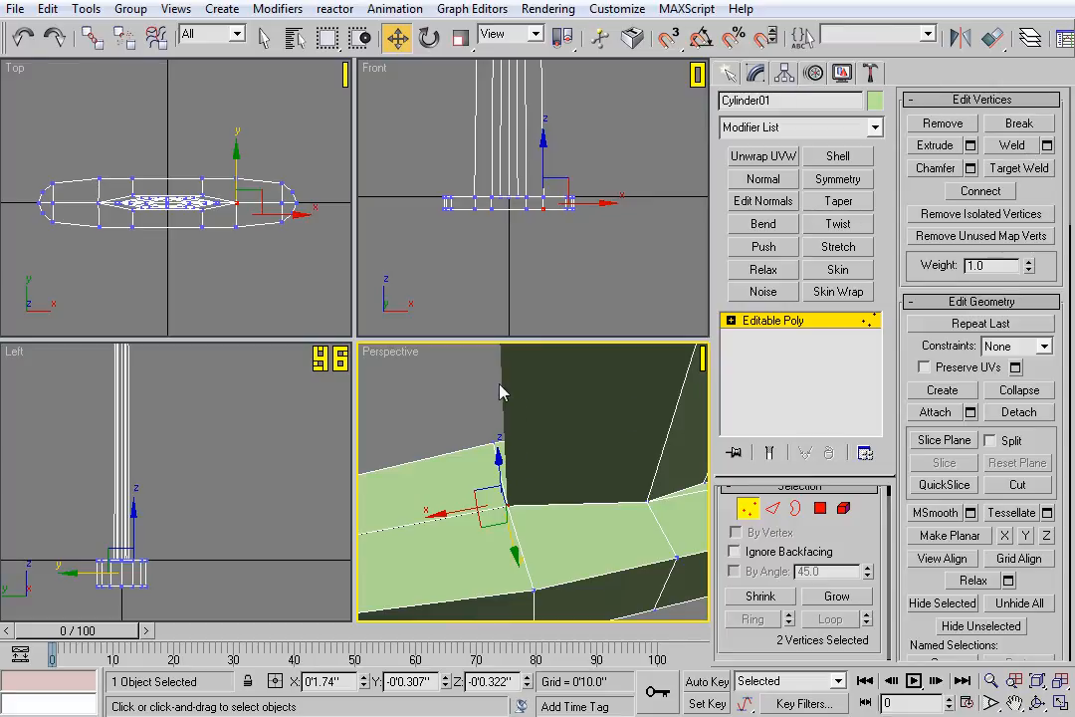
Bridge the slat's base edge to the crosspiece's front rim edge to close the open gap near the -X end.
{"action": "middle_click_drag", "start_coordinate": [507, 384], "coordinate": [536, 482], "text": "alt"}
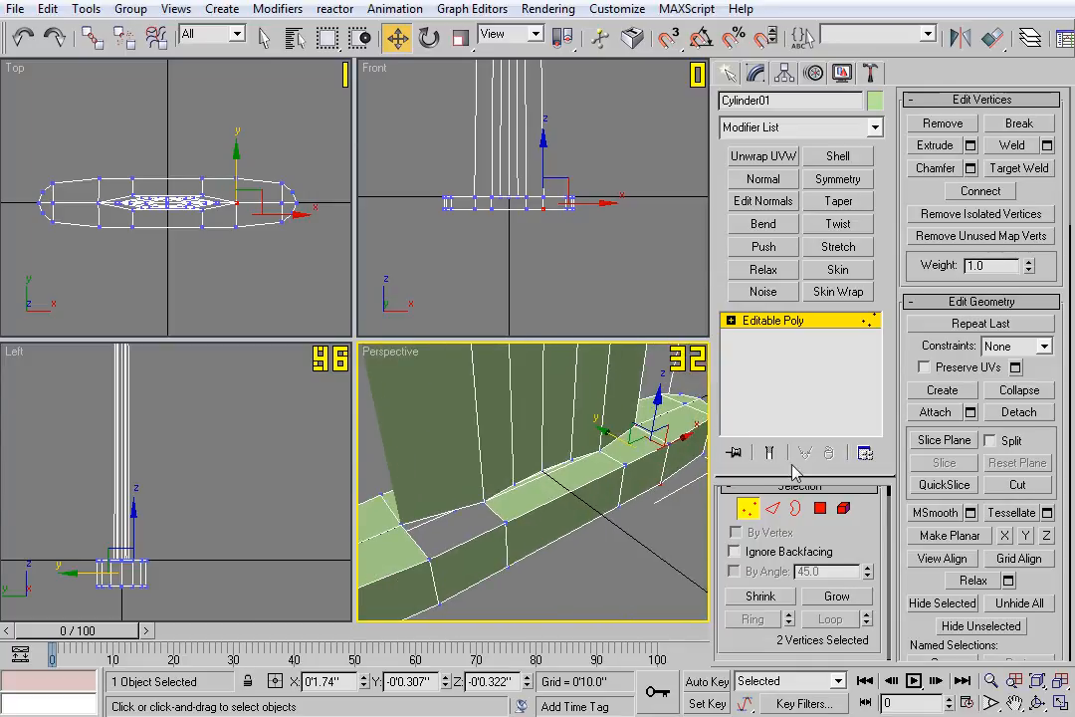
{"action": "left_click", "coordinate": [775, 509]}
{"action": "left_click", "coordinate": [612, 572]}
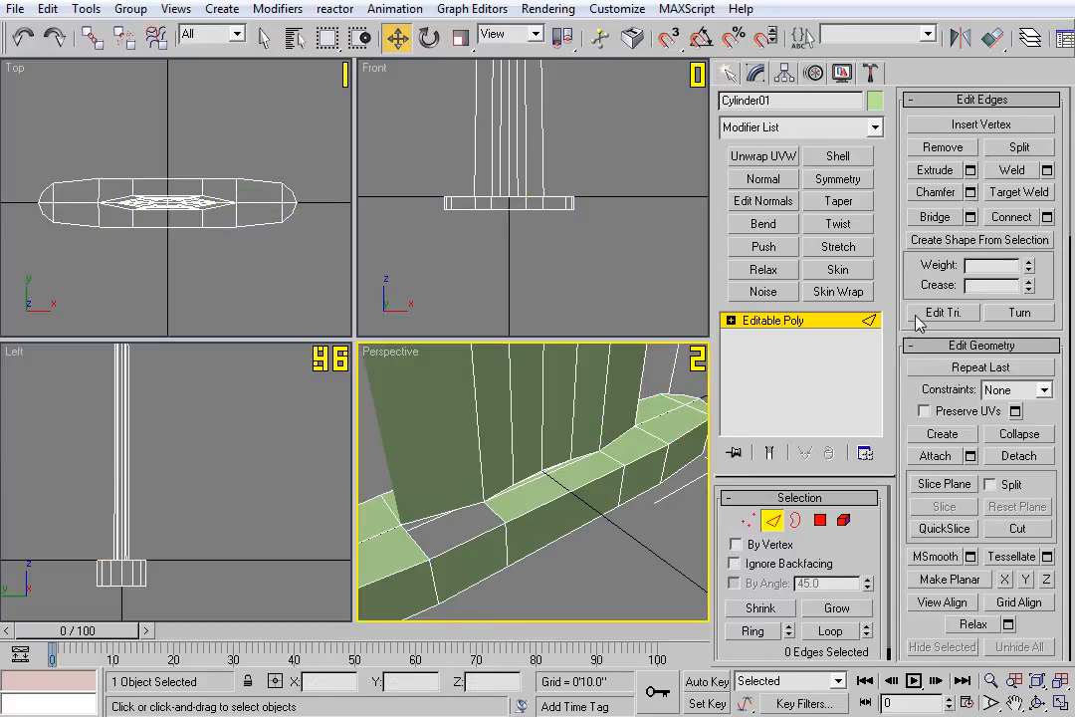
{"action": "left_click", "coordinate": [936, 217]}
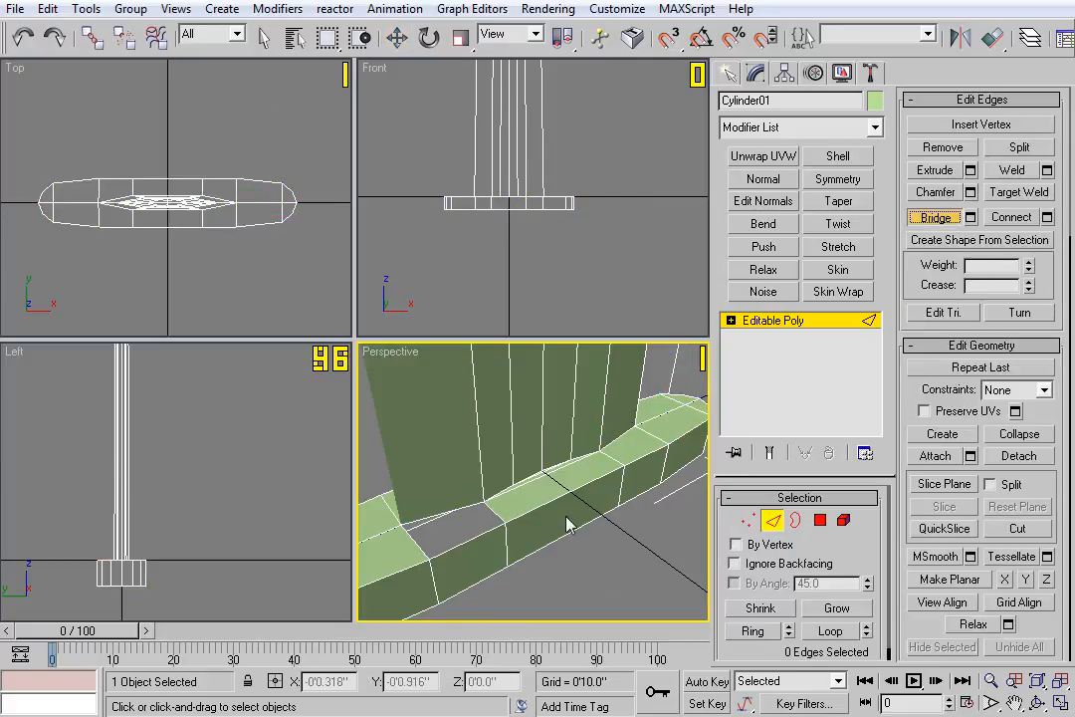
{"action": "left_click", "coordinate": [447, 513]}
{"action": "left_click", "coordinate": [470, 535]}
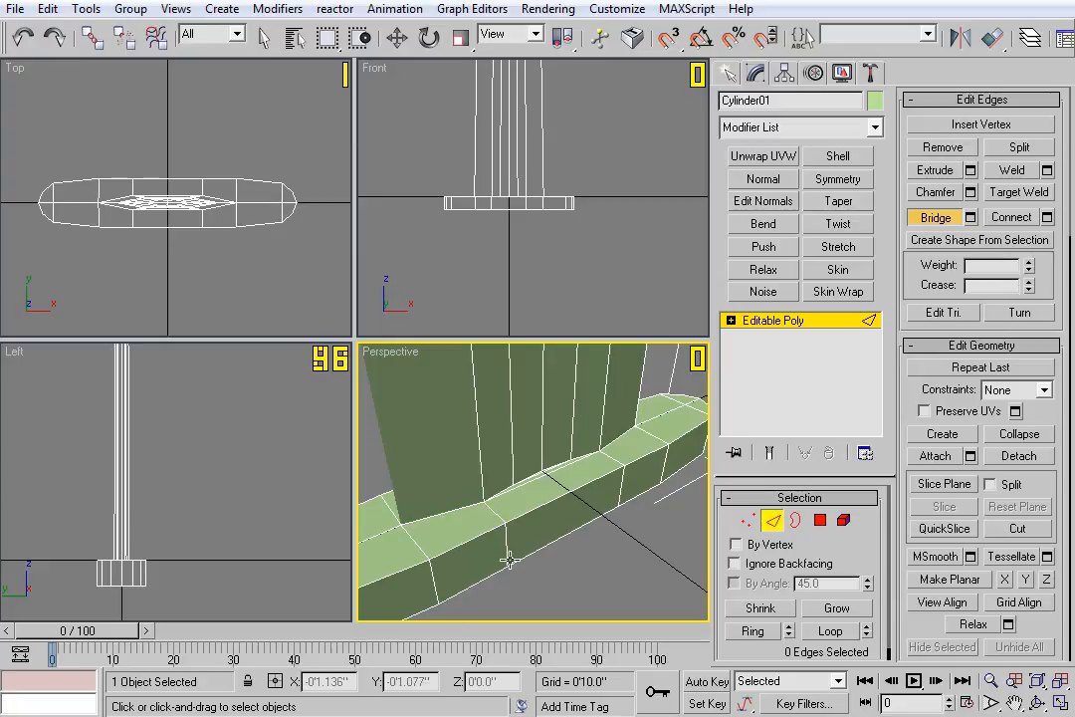
{"action": "middle_click_drag", "start_coordinate": [600, 534], "coordinate": [463, 432]}
{"action": "middle_click_drag", "start_coordinate": [526, 518], "coordinate": [581, 552]}
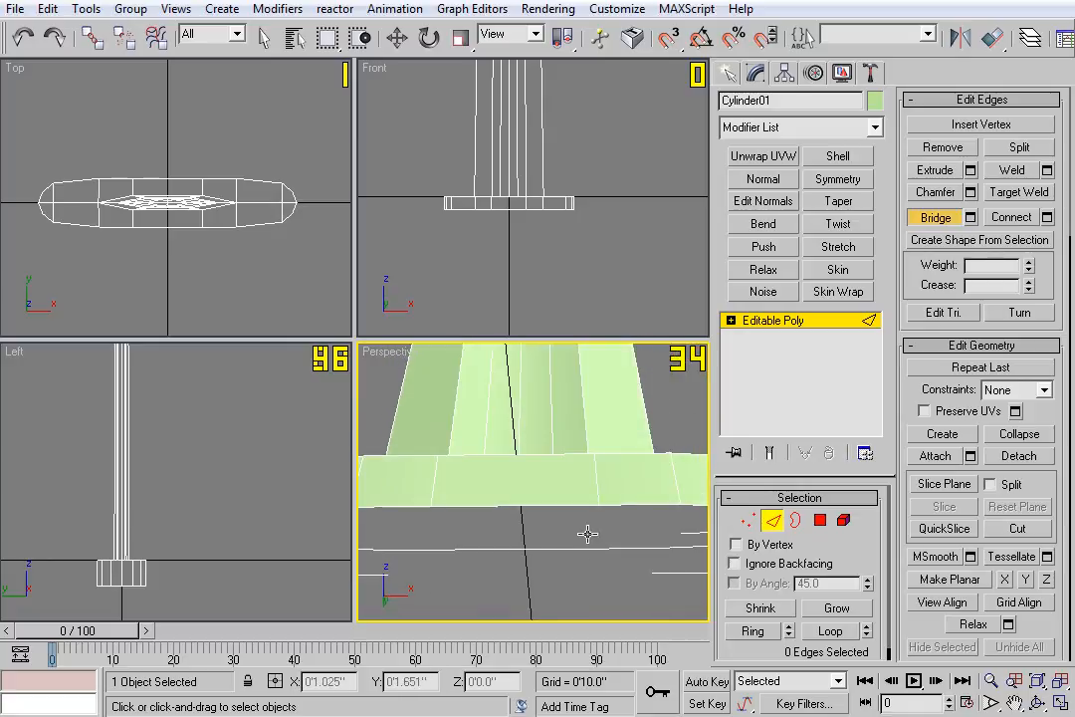